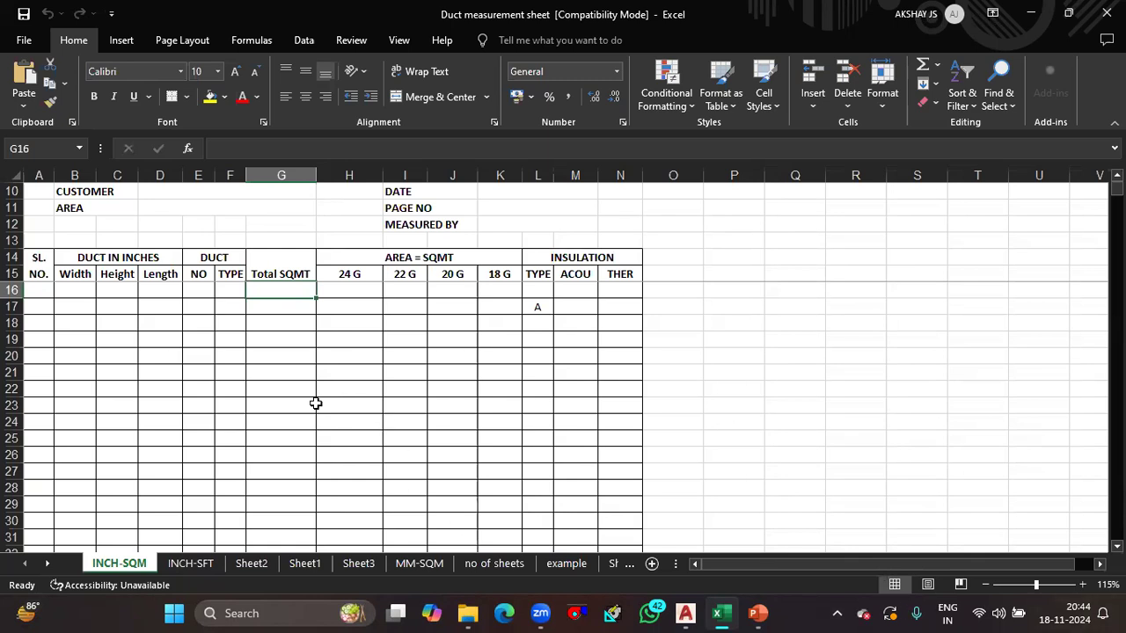
Review the duct measurement layouts on the INCH-SFT, MM-SQM, INCH-SQM, Sheet1 and Sheet2 worksheets
{"action": "left_click", "coordinate": [201, 563]}
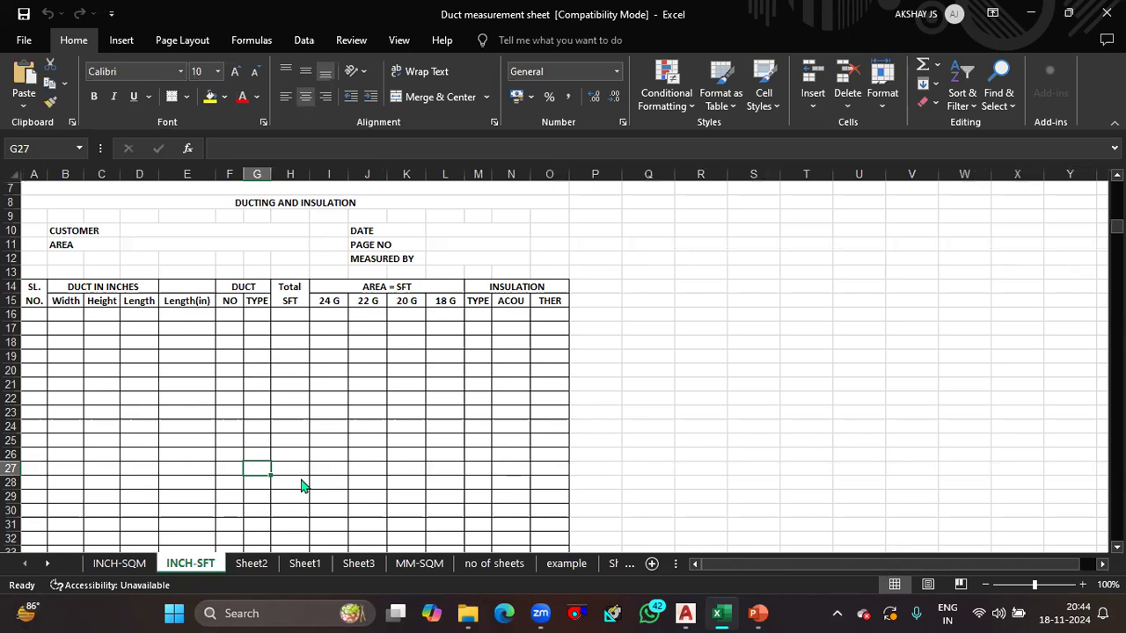
{"action": "left_click", "coordinate": [419, 564]}
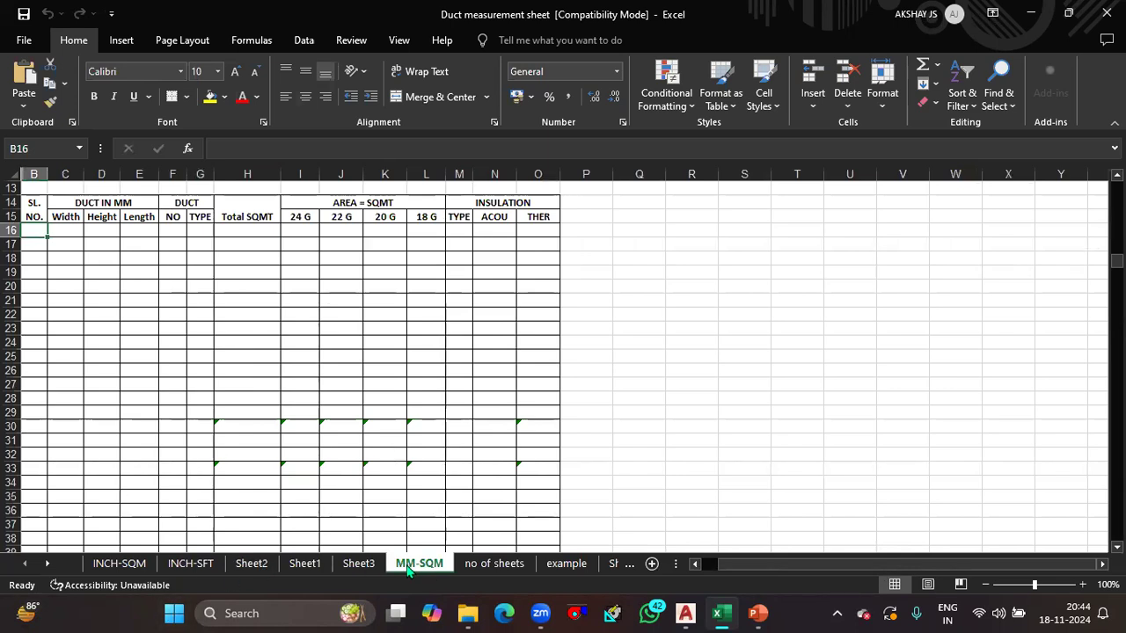
{"action": "left_click", "coordinate": [189, 565]}
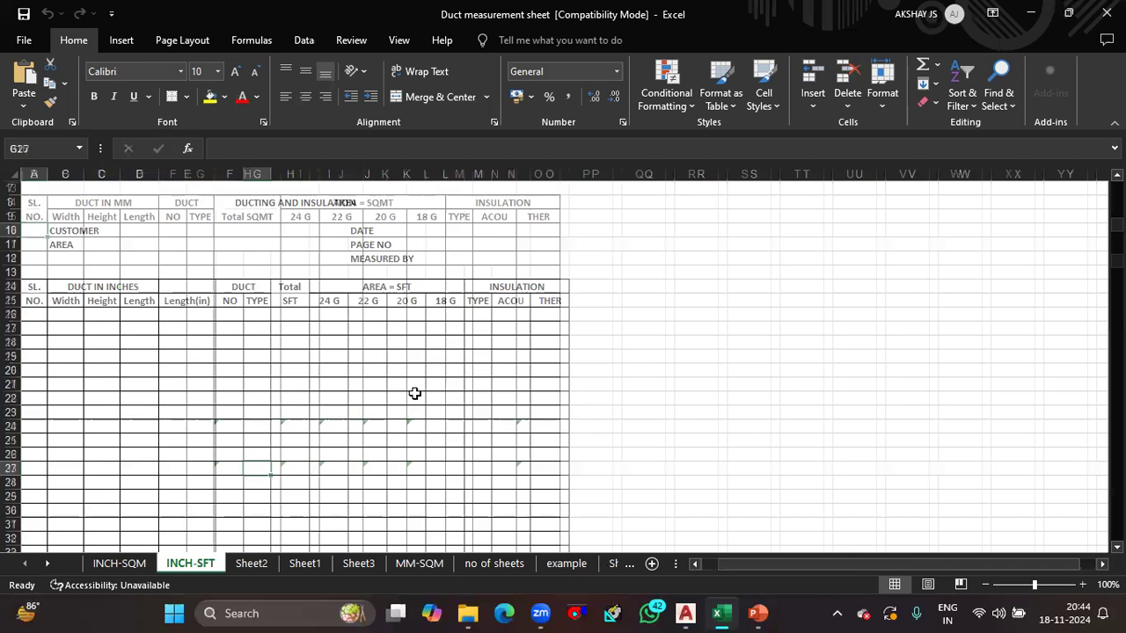
{"action": "left_click", "coordinate": [120, 563]}
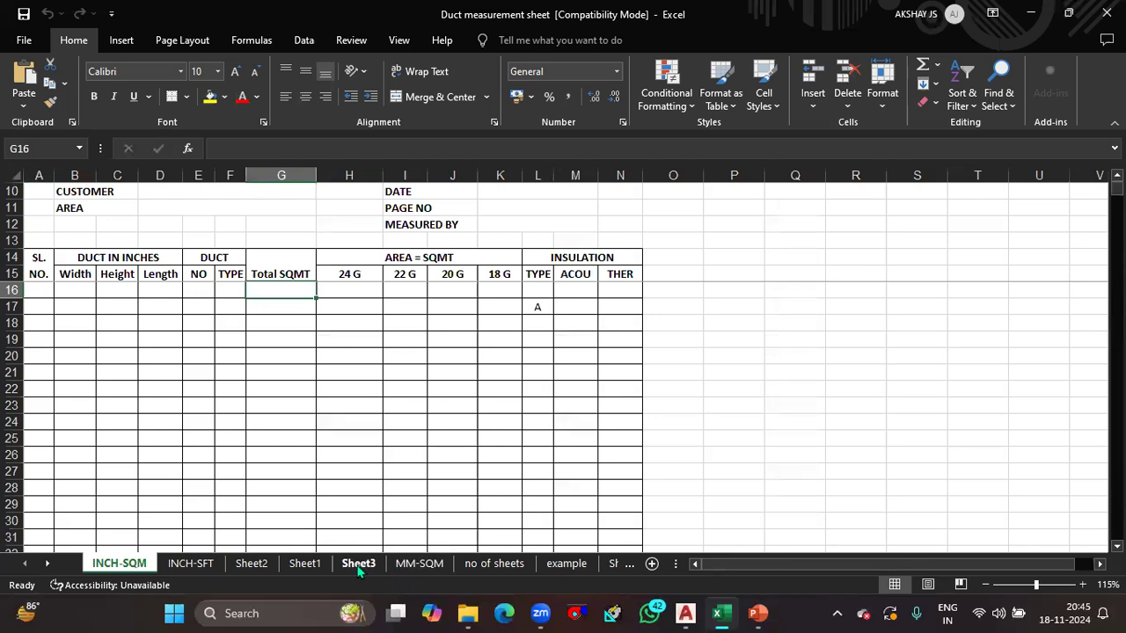
{"action": "left_click", "coordinate": [319, 563]}
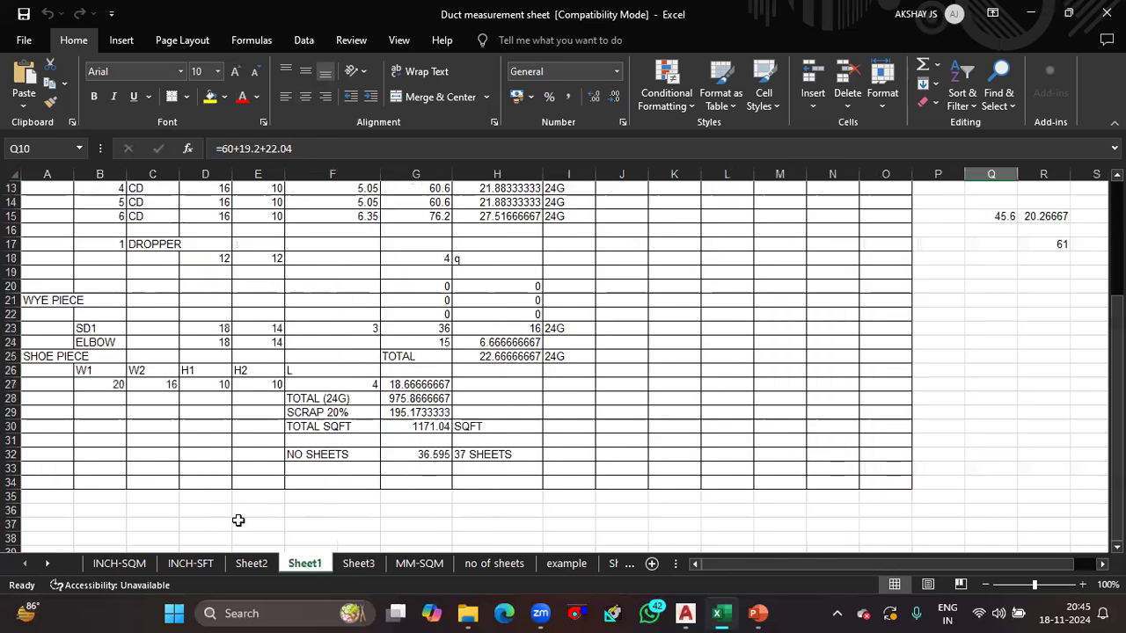
{"action": "scroll", "coordinate": [238, 521], "scroll_direction": "down", "scroll_amount": 2}
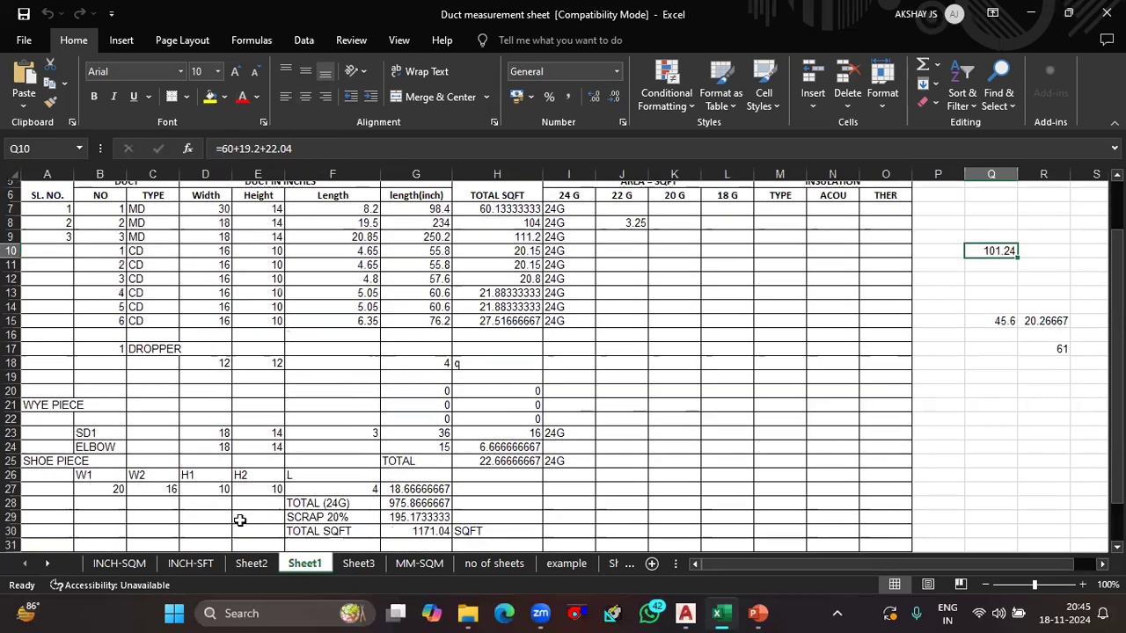
{"action": "left_click", "coordinate": [255, 565]}
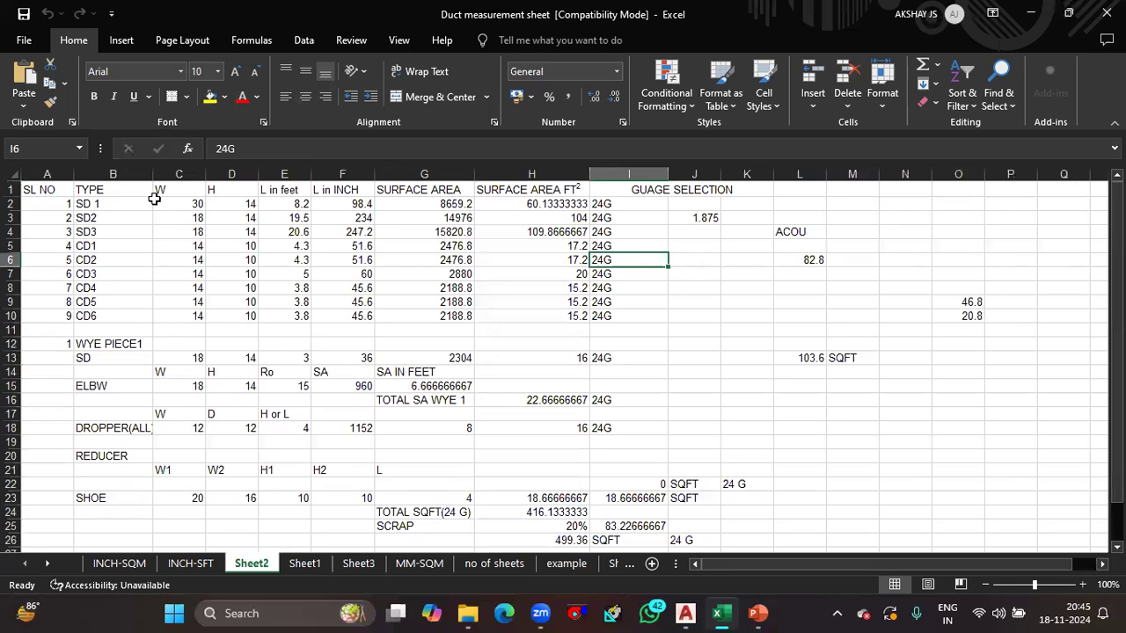
Delete the Length(in) column from the duct table on the INCH-SFT worksheet
{"action": "left_click", "coordinate": [189, 564]}
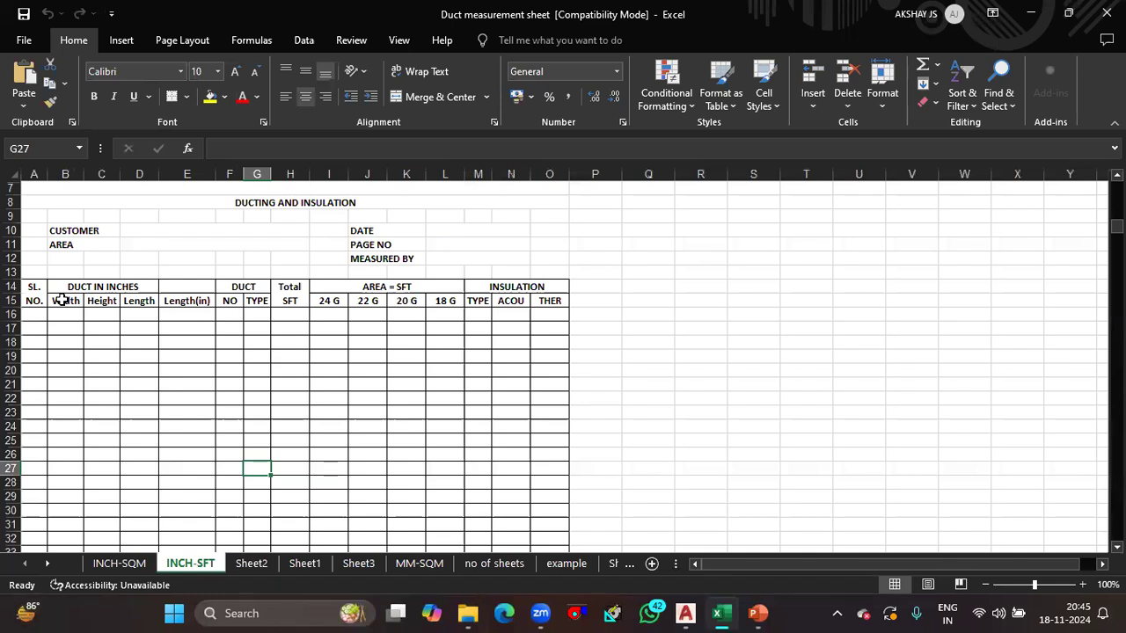
{"action": "left_click", "coordinate": [148, 315]}
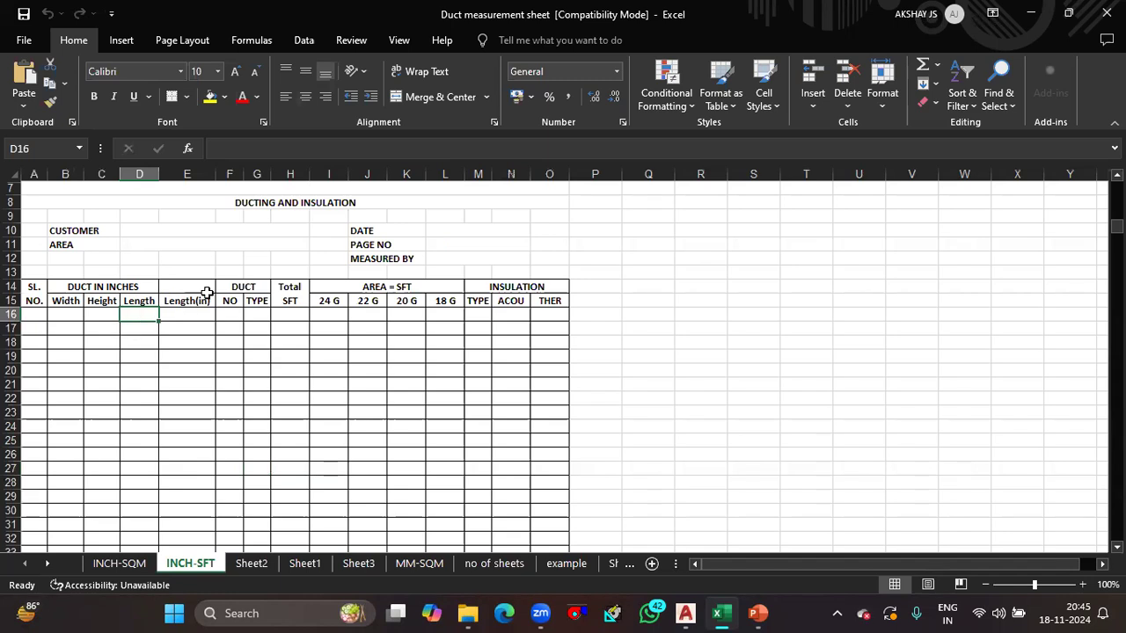
{"action": "left_click", "coordinate": [191, 178]}
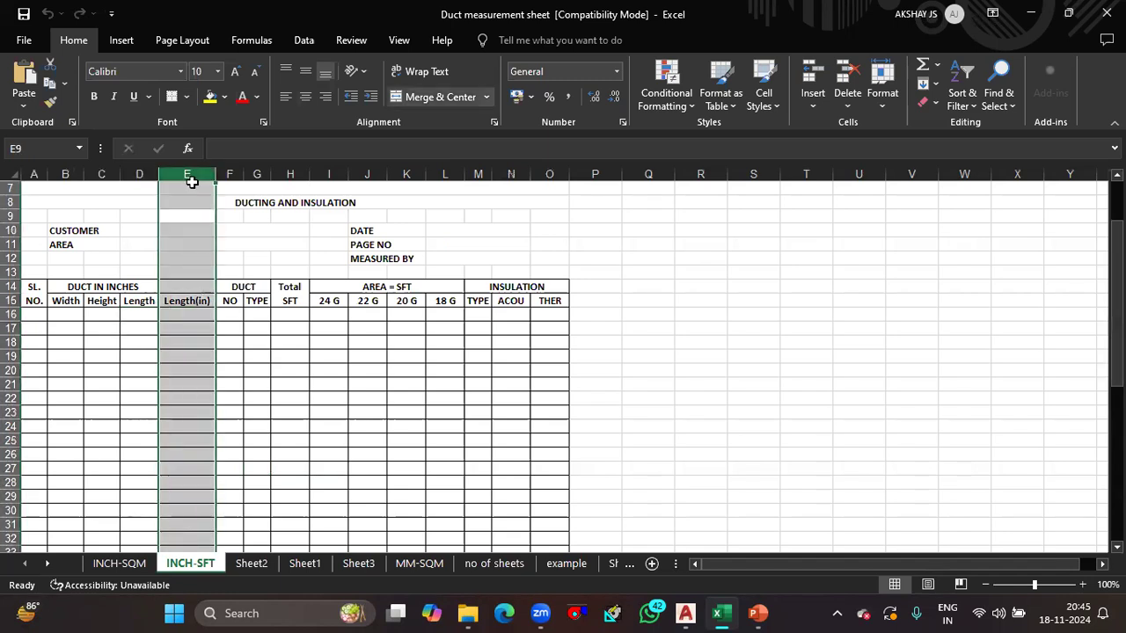
{"action": "key", "text": "ctrl+minus"}
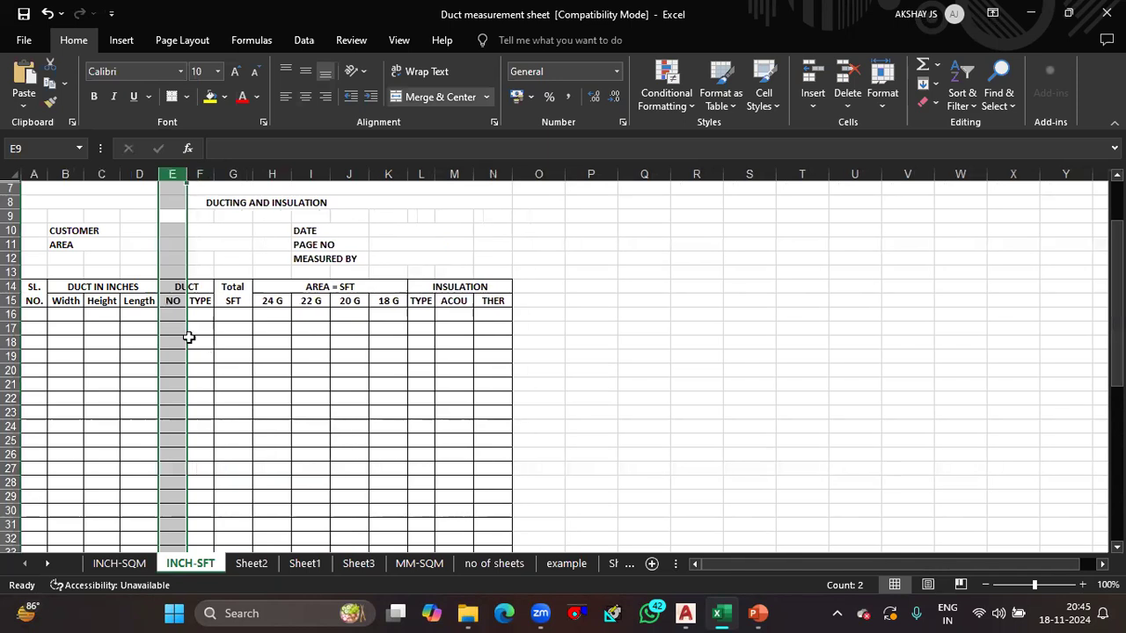
{"action": "left_click", "coordinate": [192, 342]}
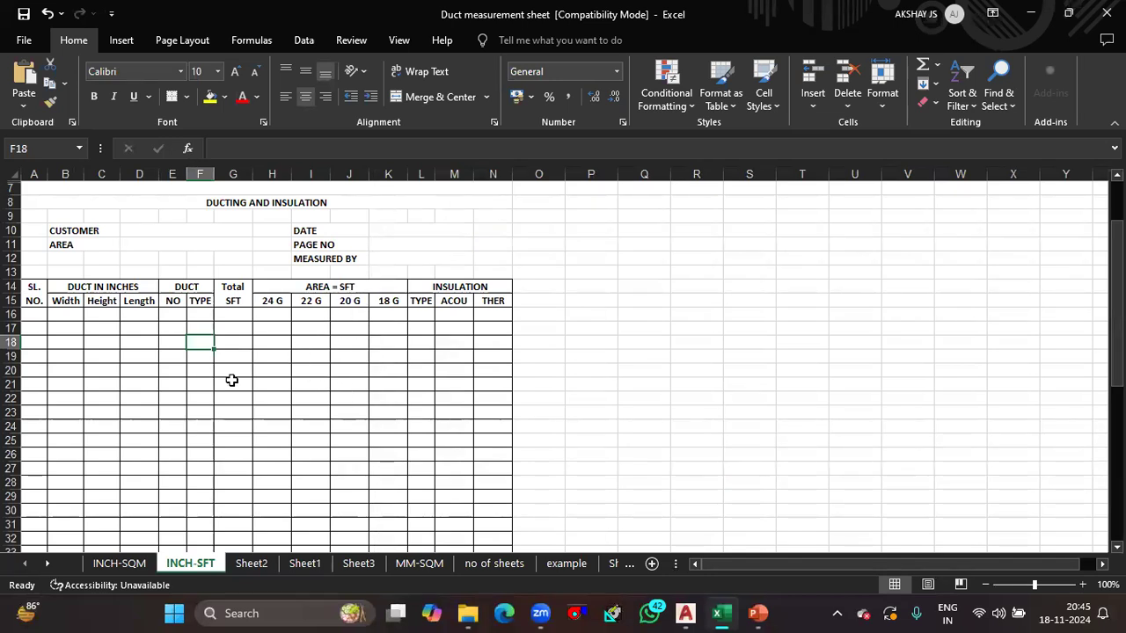
Open Sheet2, then switch to the AutoCAD drawing and examine the supply duct layout, its branches and collar ducts
{"action": "mouse_move", "coordinate": [751, 613]}
{"action": "left_click", "coordinate": [267, 565]}
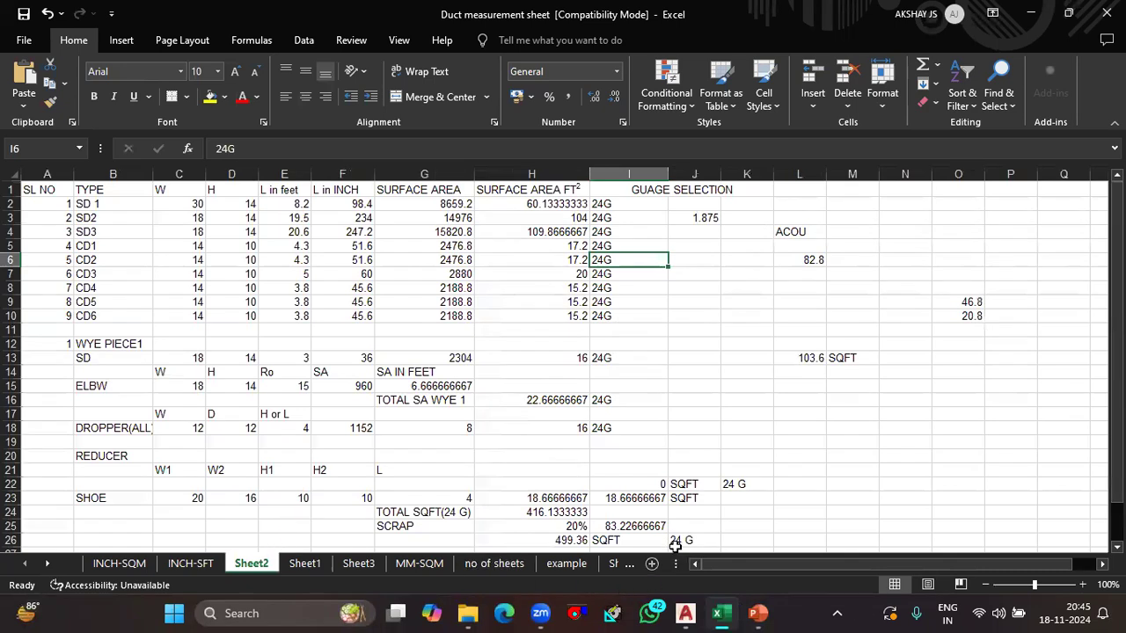
{"action": "left_click", "coordinate": [685, 613]}
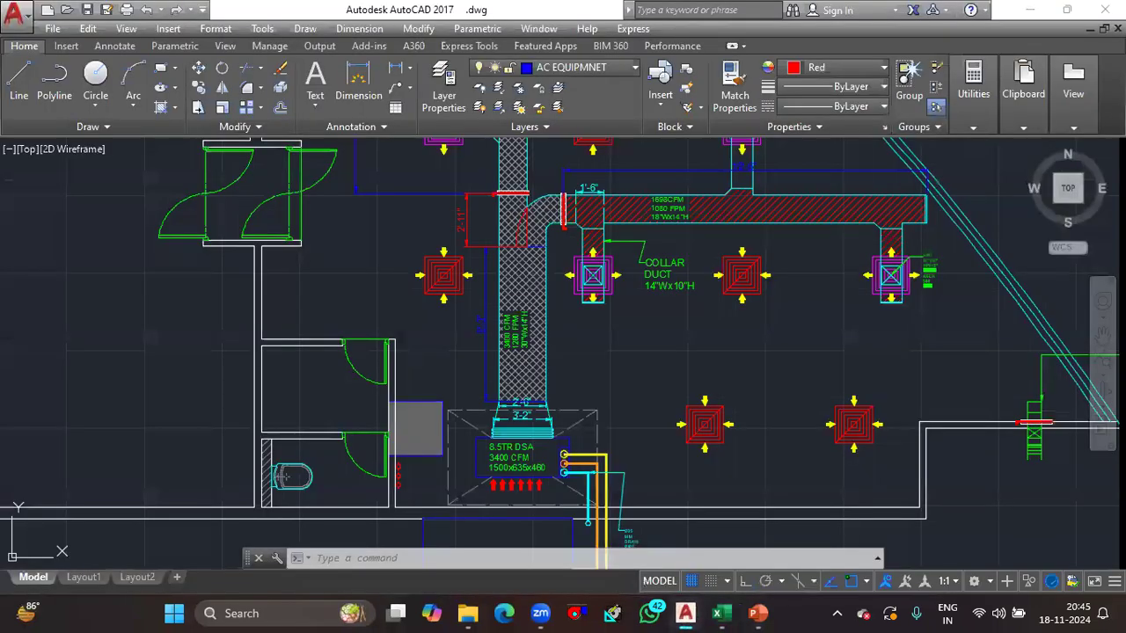
{"action": "scroll", "coordinate": [542, 379], "scroll_direction": "down", "scroll_amount": 5}
{"action": "left_click_drag", "start_coordinate": [542, 380], "coordinate": [525, 428]}
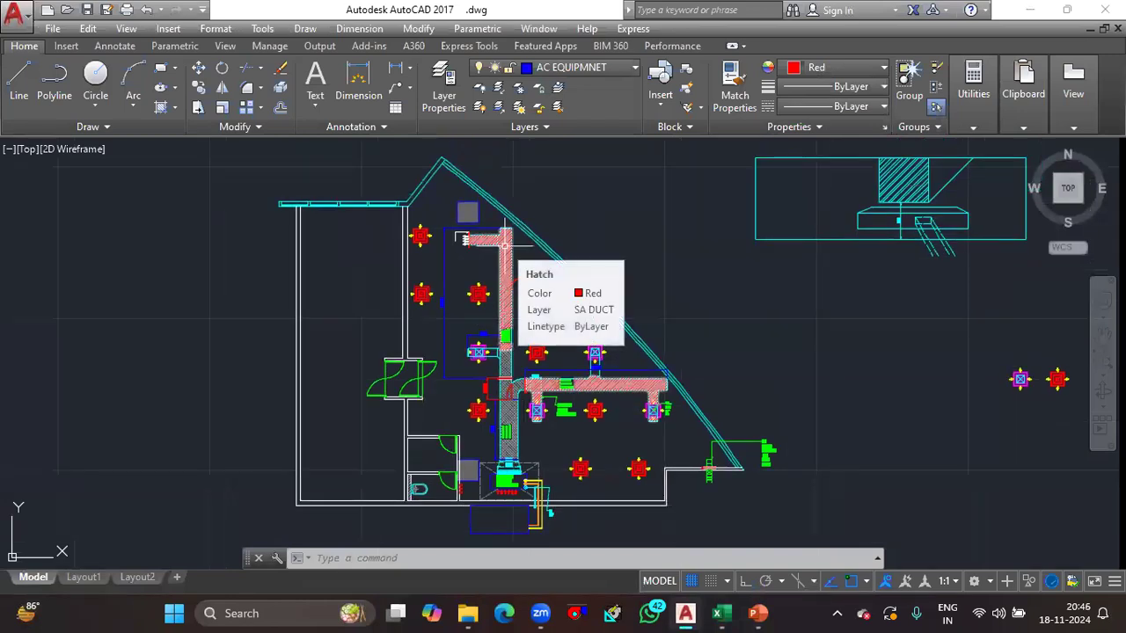
{"action": "scroll", "coordinate": [487, 311], "scroll_direction": "up", "scroll_amount": 2}
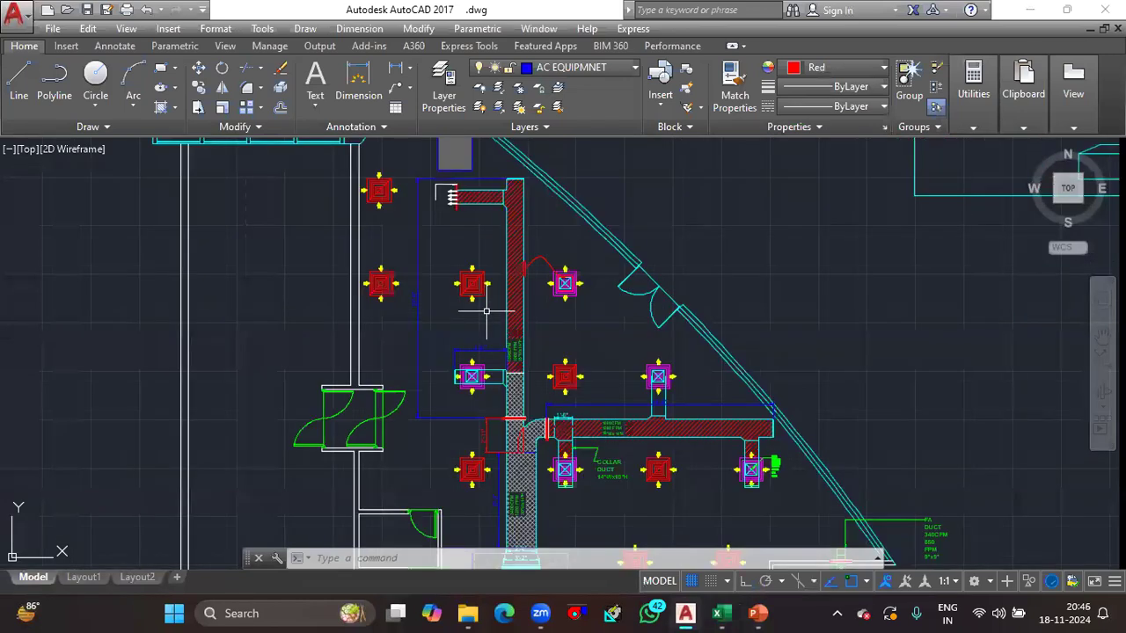
{"action": "left_click_drag", "start_coordinate": [478, 310], "coordinate": [470, 240]}
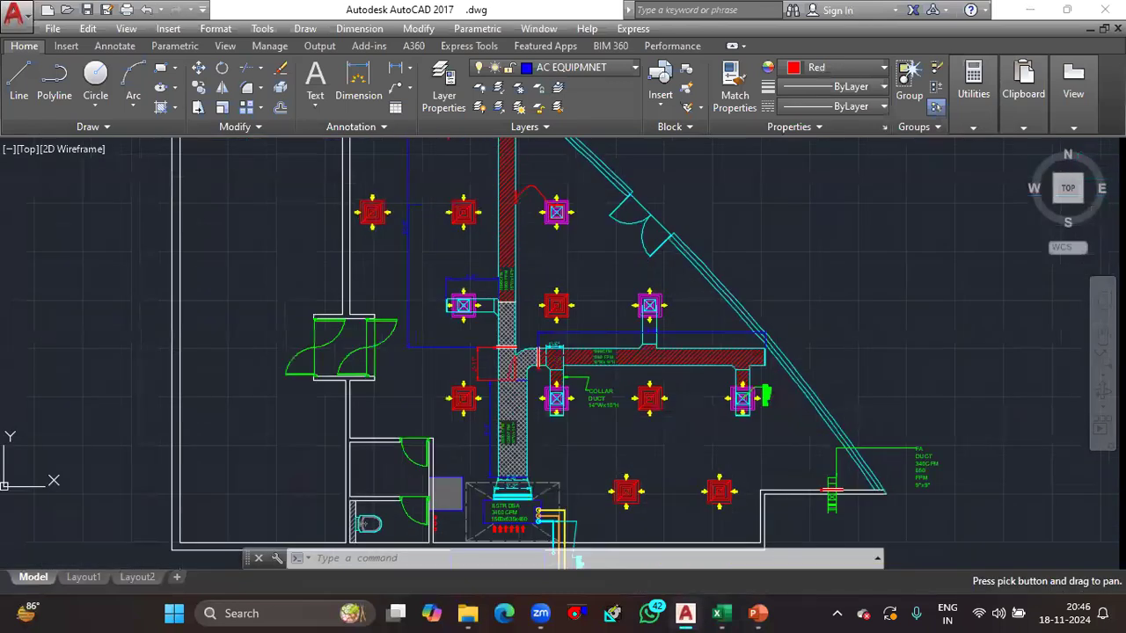
{"action": "scroll", "coordinate": [533, 377], "scroll_direction": "up", "scroll_amount": 2}
{"action": "scroll", "coordinate": [532, 380], "scroll_direction": "down", "scroll_amount": 2}
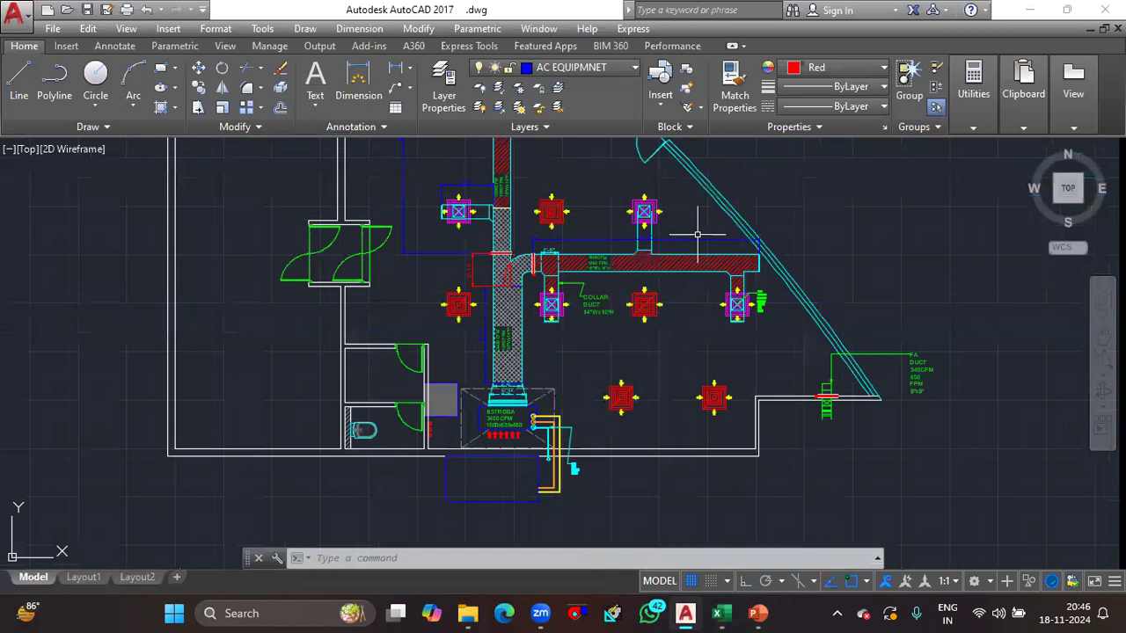
{"action": "scroll", "coordinate": [559, 285], "scroll_direction": "up", "scroll_amount": 2}
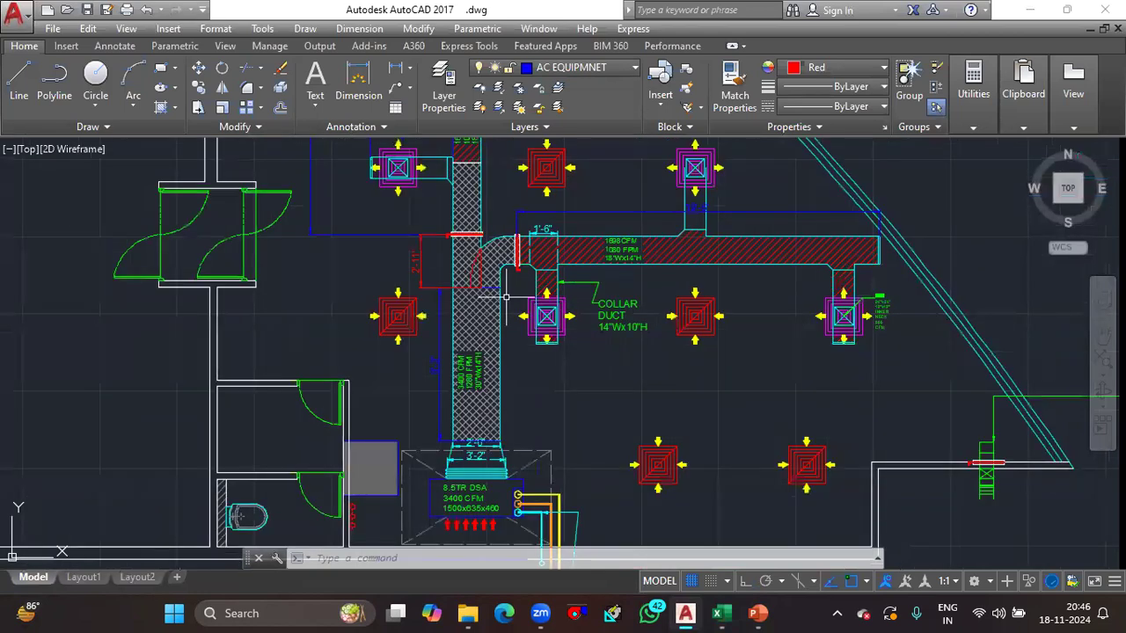
{"action": "left_click", "coordinate": [1027, 17]}
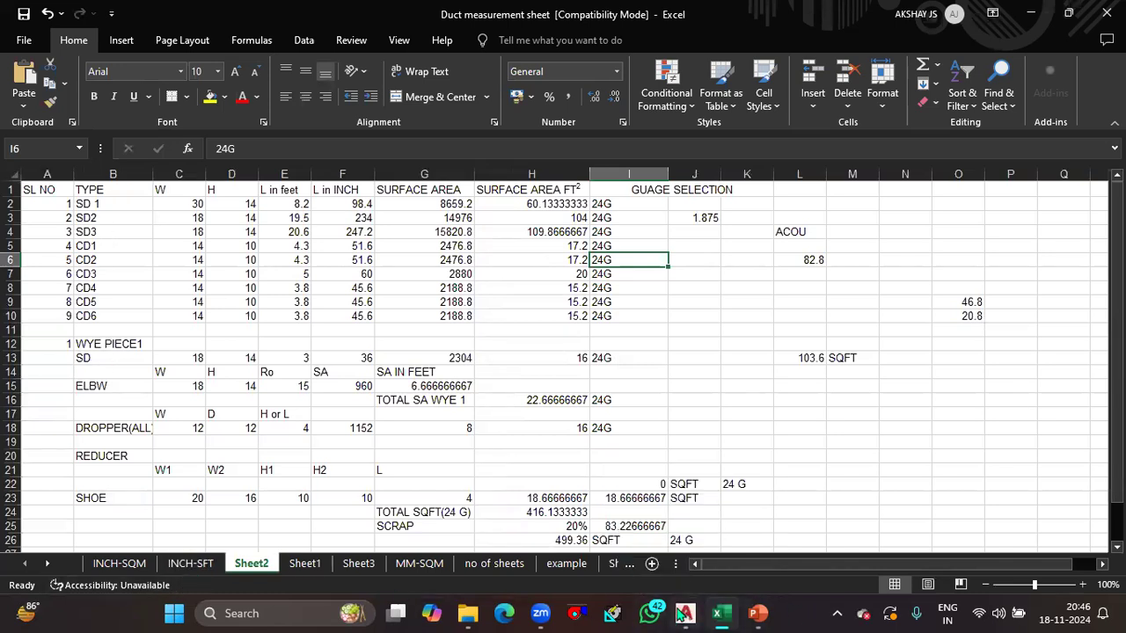
Check the size label on the AutoCAD drawing's main duct near the 8.5TR unit against the SD 1 width and height in Excel's Sheet2
{"action": "left_click", "coordinate": [685, 613]}
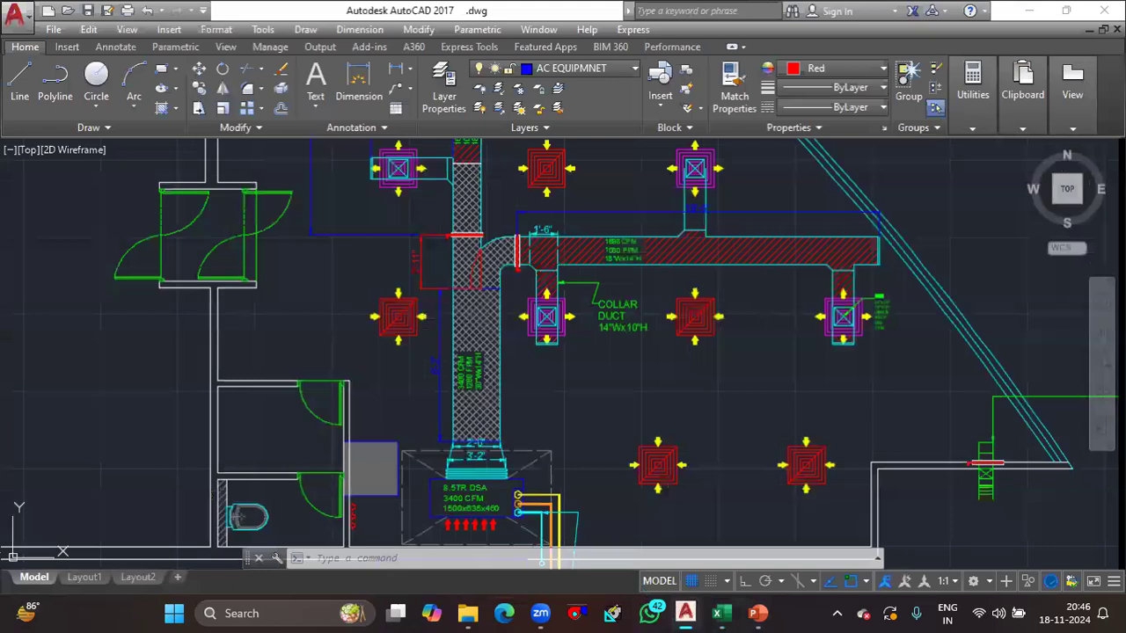
{"action": "scroll", "coordinate": [465, 392], "scroll_direction": "up", "scroll_amount": 2}
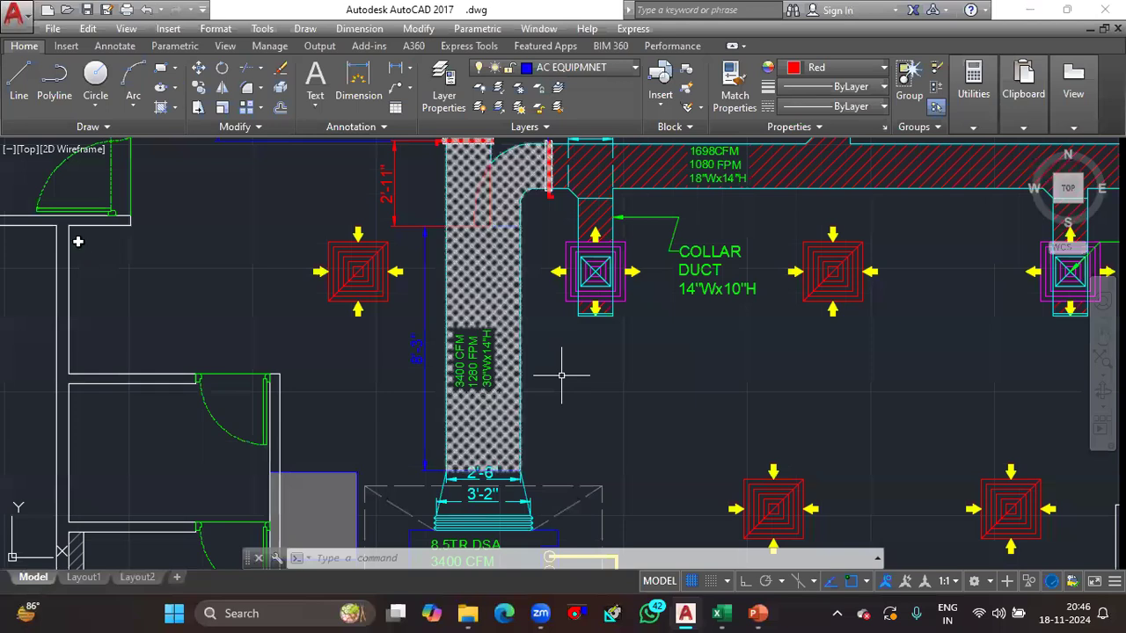
{"action": "left_click", "coordinate": [685, 613]}
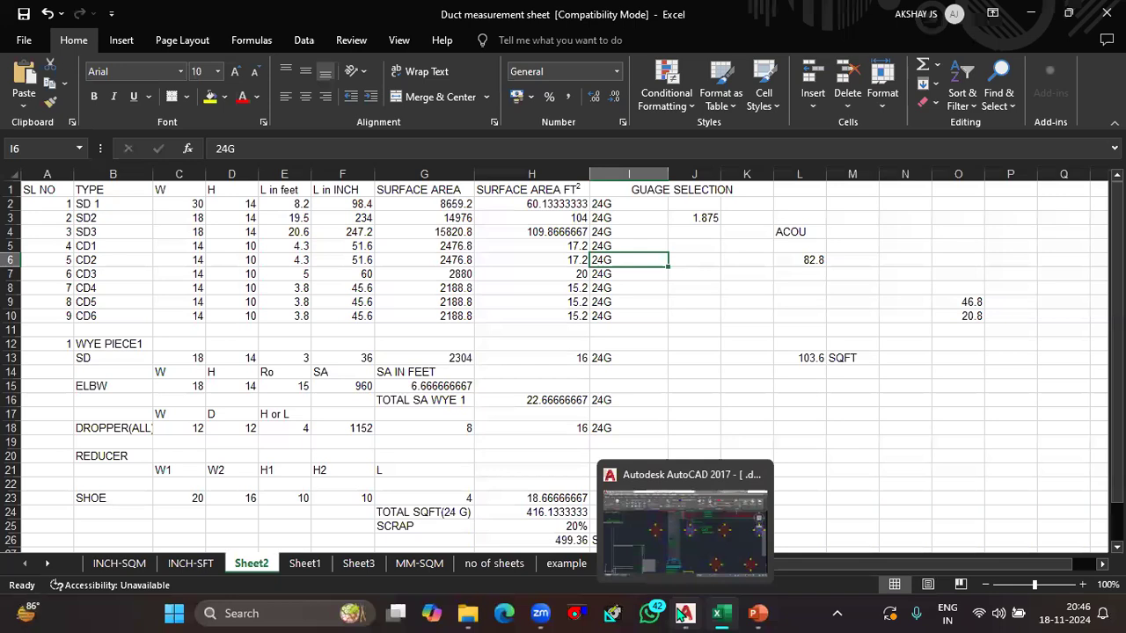
{"action": "left_click", "coordinate": [685, 613]}
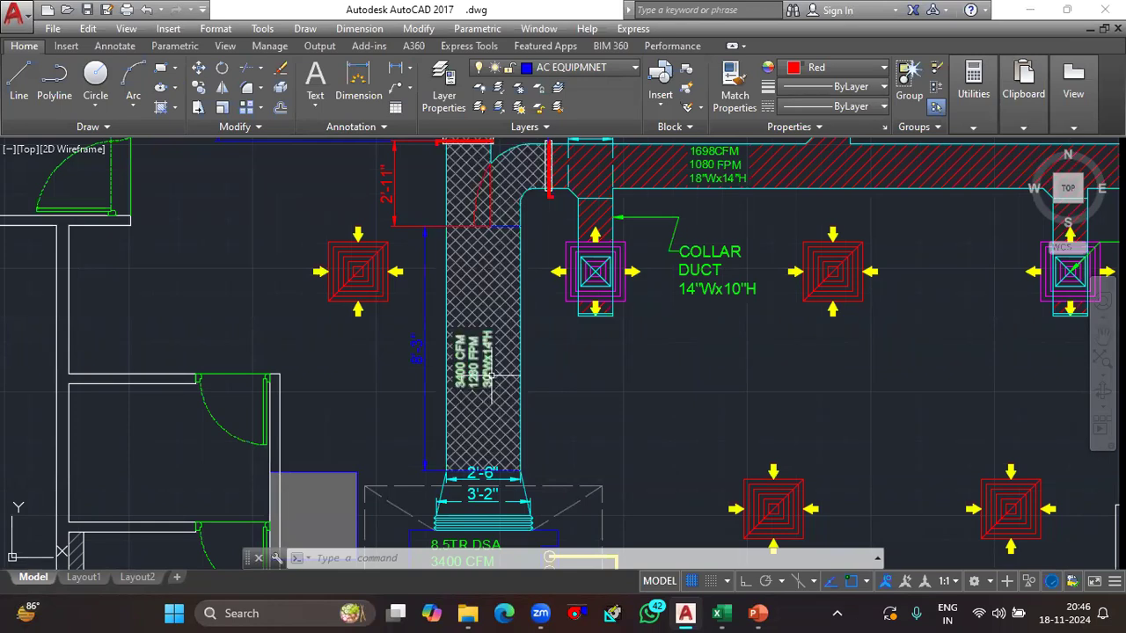
{"action": "scroll", "coordinate": [491, 376], "scroll_direction": "up", "scroll_amount": 2}
{"action": "scroll", "coordinate": [491, 375], "scroll_direction": "down", "scroll_amount": 2}
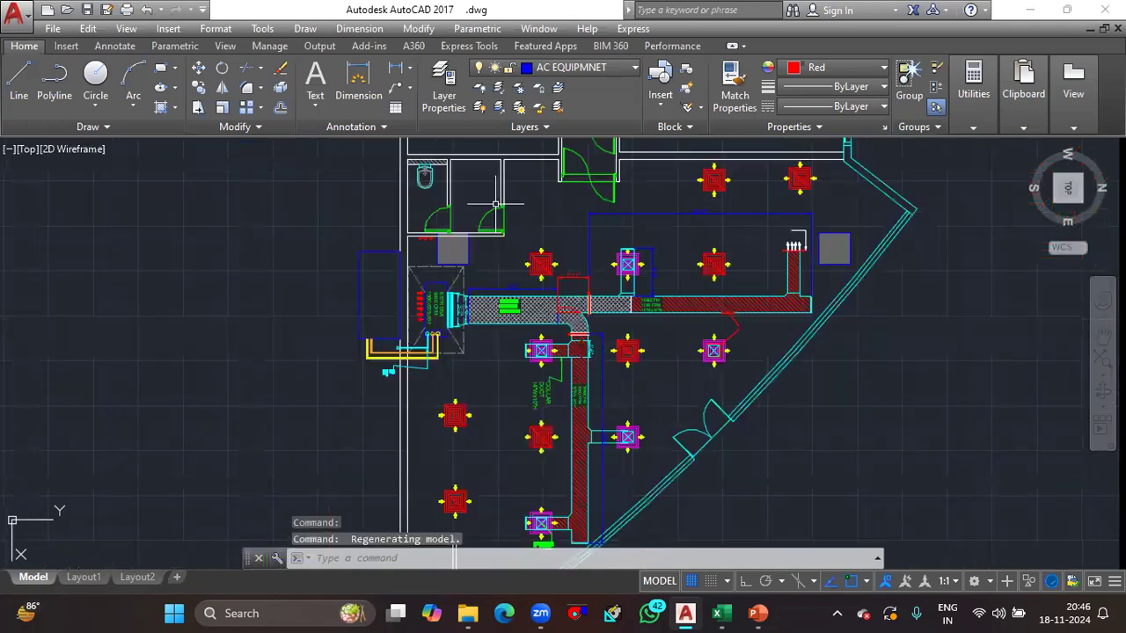
{"action": "scroll", "coordinate": [504, 325], "scroll_direction": "up", "scroll_amount": 5}
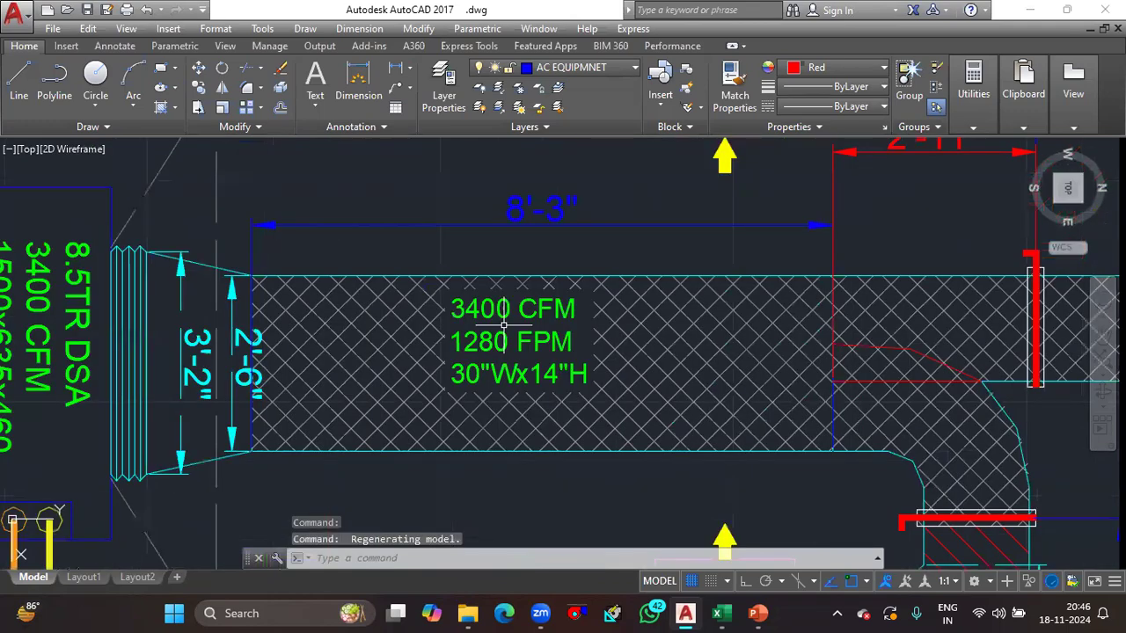
{"action": "scroll", "coordinate": [504, 325], "scroll_direction": "down", "scroll_amount": 2}
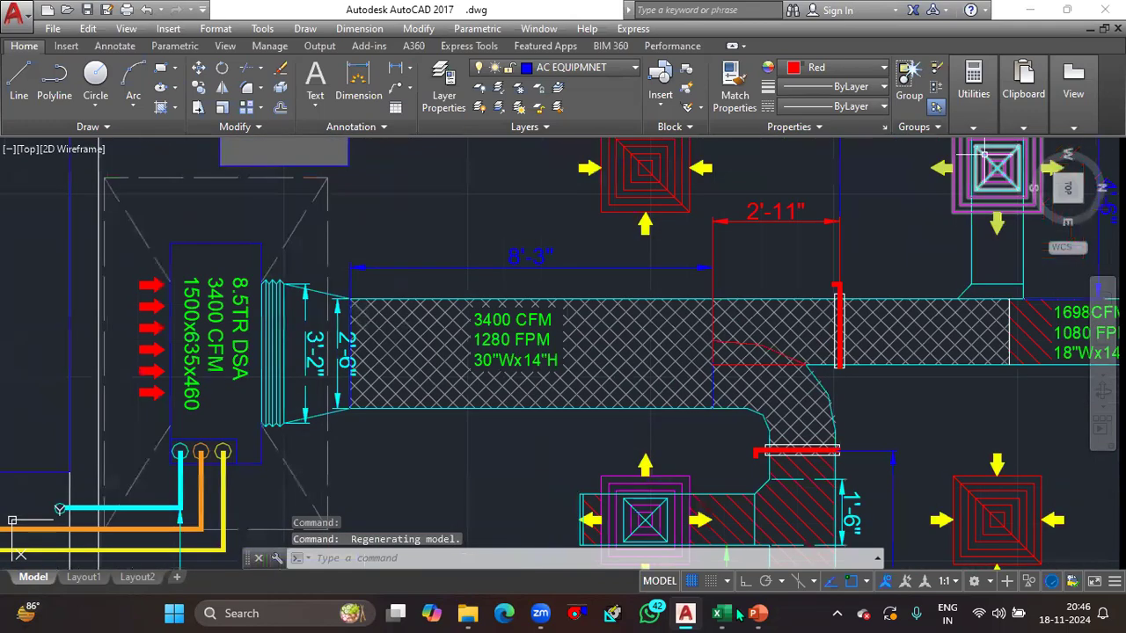
{"action": "key", "text": "alt+Tab"}
{"action": "left_click", "coordinate": [253, 206]}
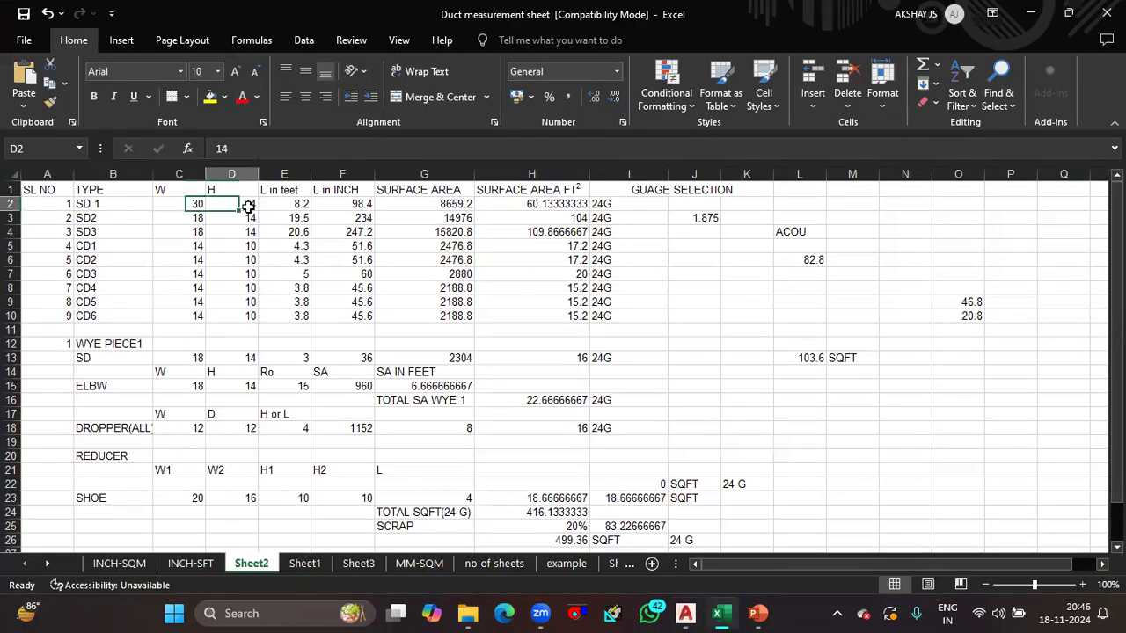
In AutoCAD, erase the blue length dimension above the 30"Wx14"H main duct and add a new linear dimension along the same straight section
{"action": "left_click", "coordinate": [699, 616]}
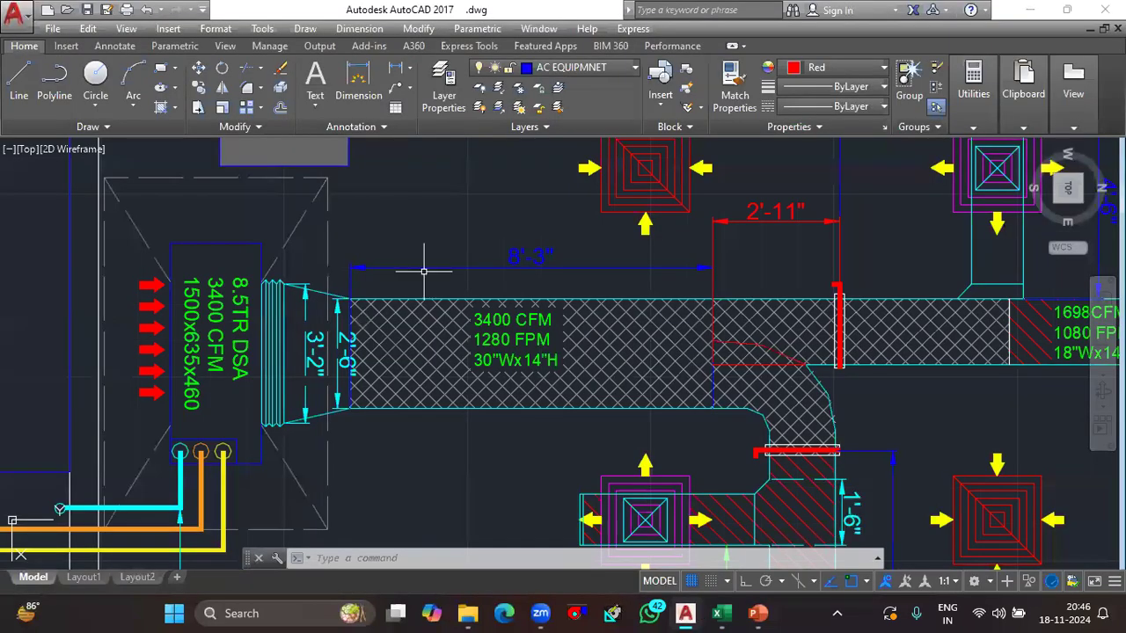
{"action": "left_click_drag", "start_coordinate": [423, 271], "coordinate": [391, 221]}
{"action": "key", "text": "Delete"}
{"action": "type", "text": "di"}
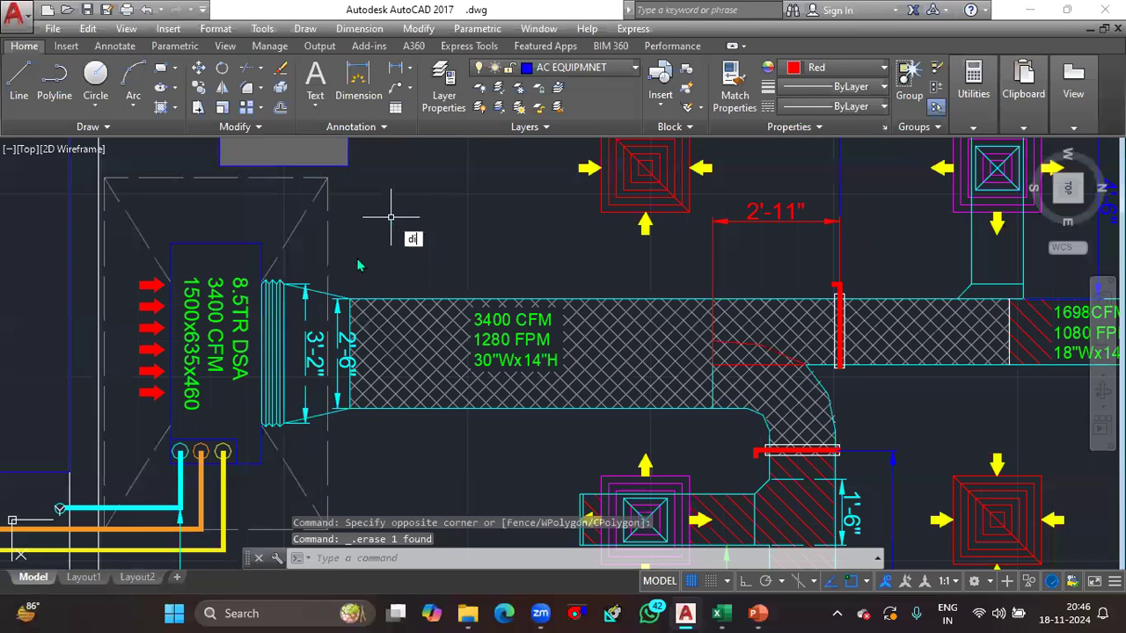
{"action": "key", "text": "Return"}
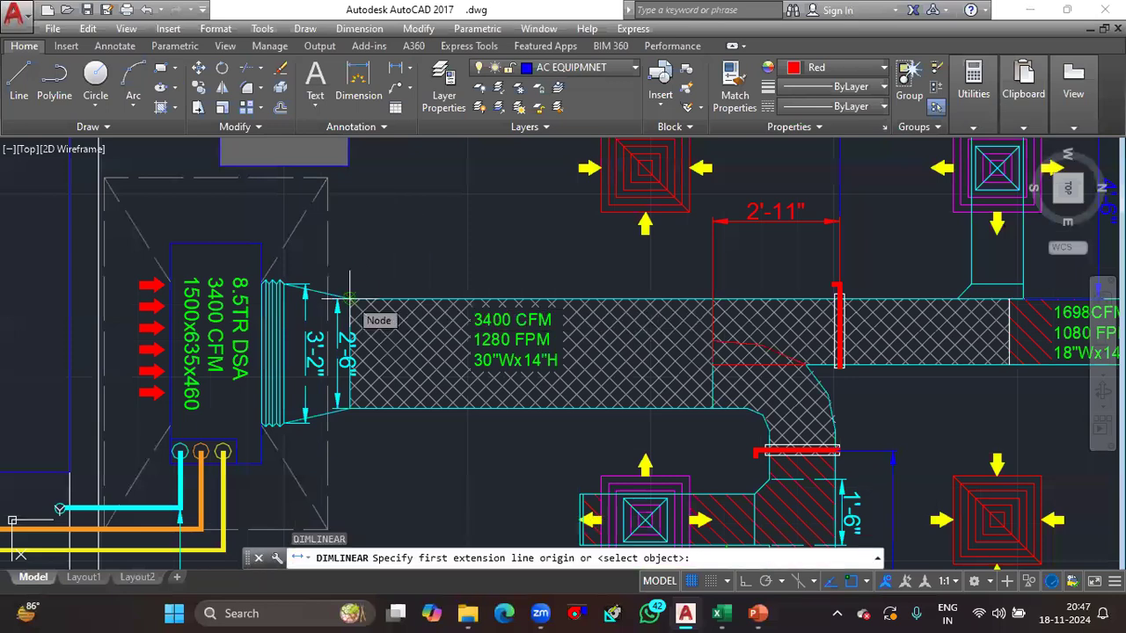
{"action": "left_click", "coordinate": [350, 300]}
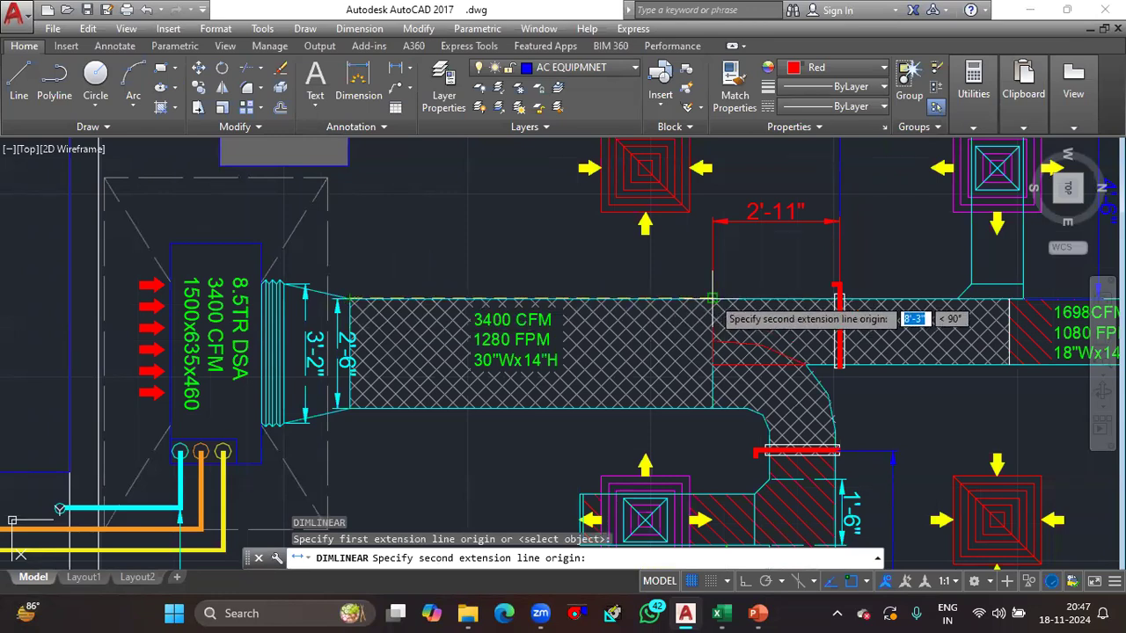
{"action": "left_click", "coordinate": [714, 300]}
{"action": "left_click", "coordinate": [695, 255]}
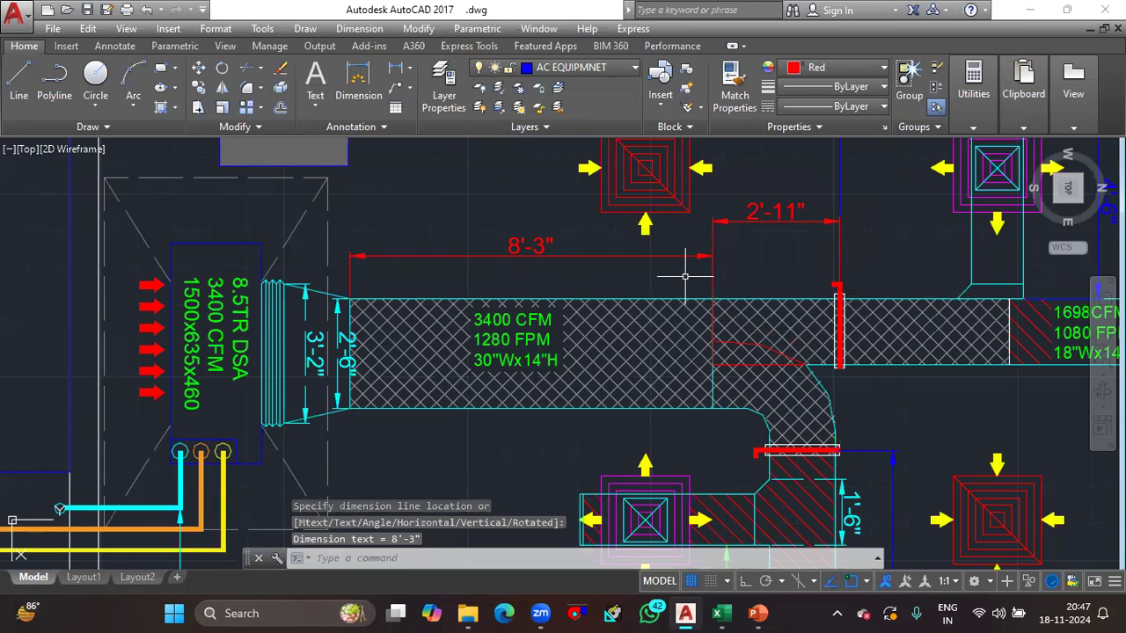
Return to Excel's Sheet2 and inspect the SD 1 length in feet and the formula converting it to inches
{"action": "left_click", "coordinate": [1041, 8]}
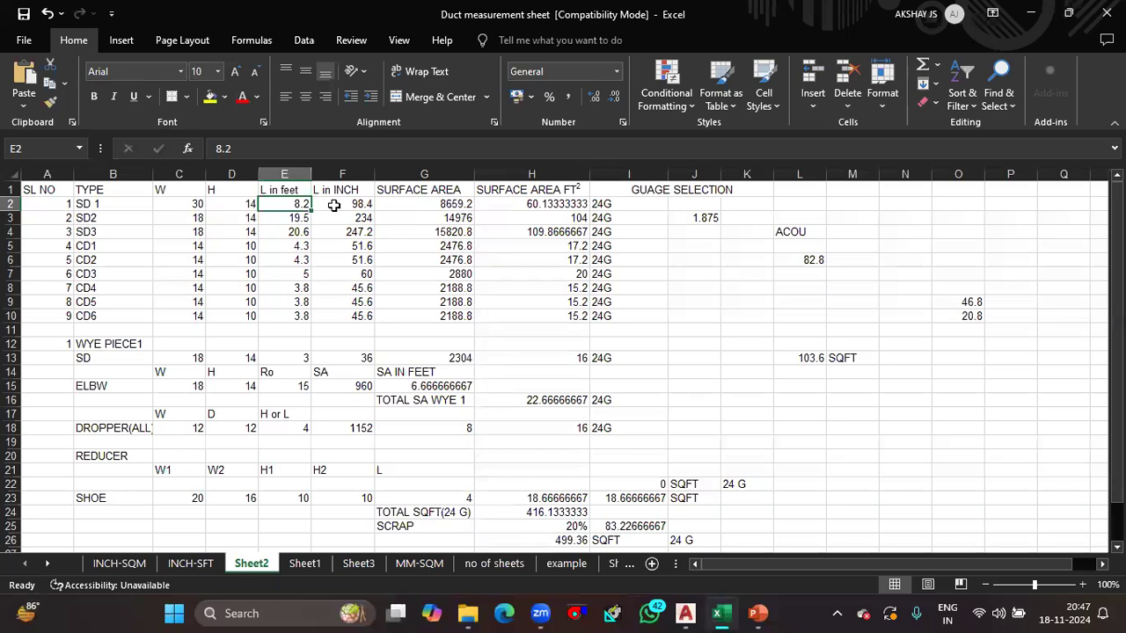
{"action": "left_click", "coordinate": [334, 205]}
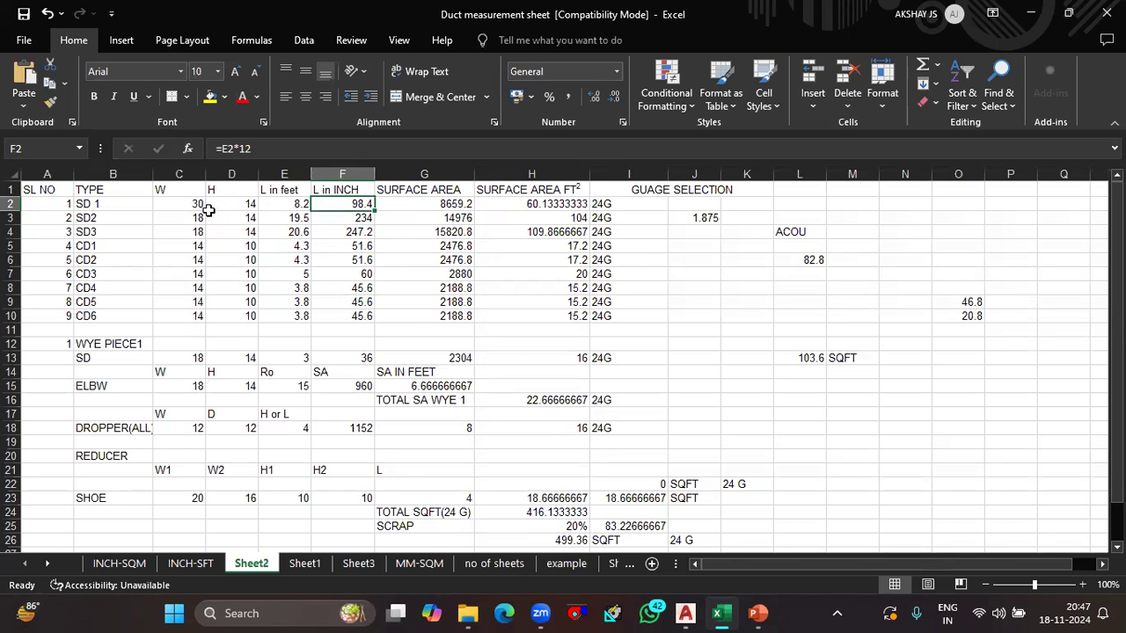
Re-enter the SD 1 length-in-inches formula in F2 as =E2*12, referencing the length in feet
{"action": "left_click", "coordinate": [295, 203]}
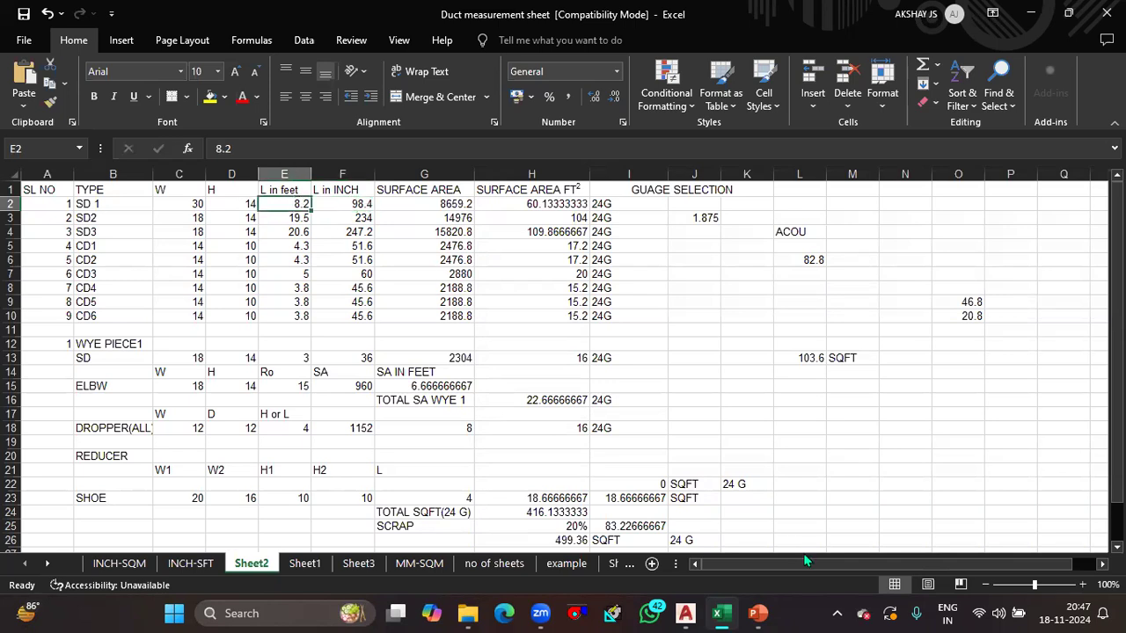
{"action": "left_click", "coordinate": [360, 203]}
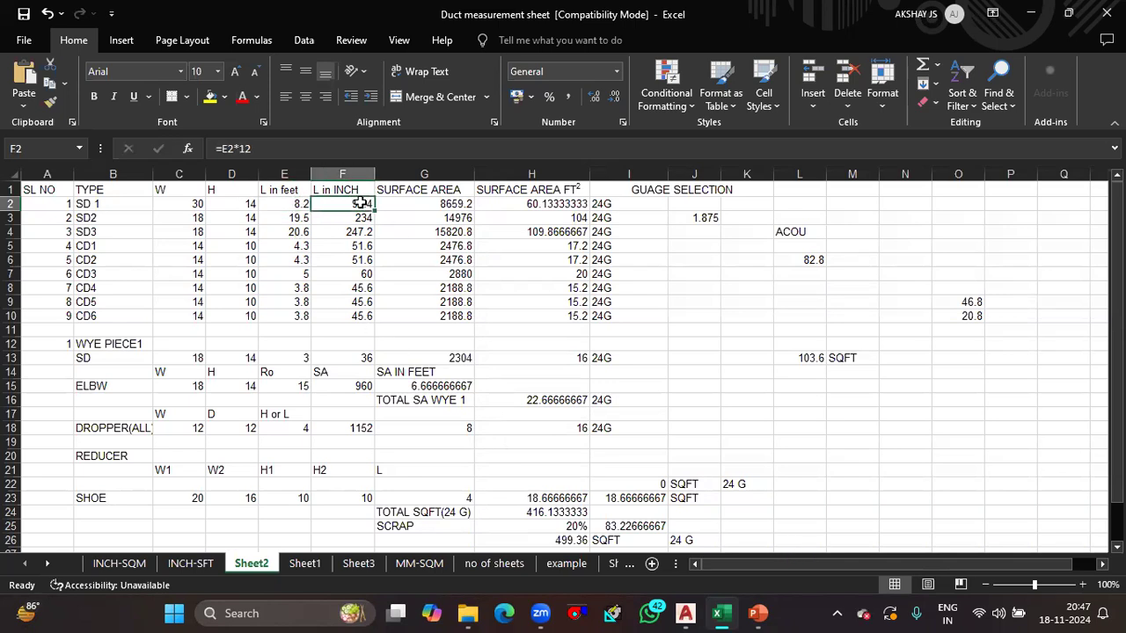
{"action": "type", "text": "=8.2"}
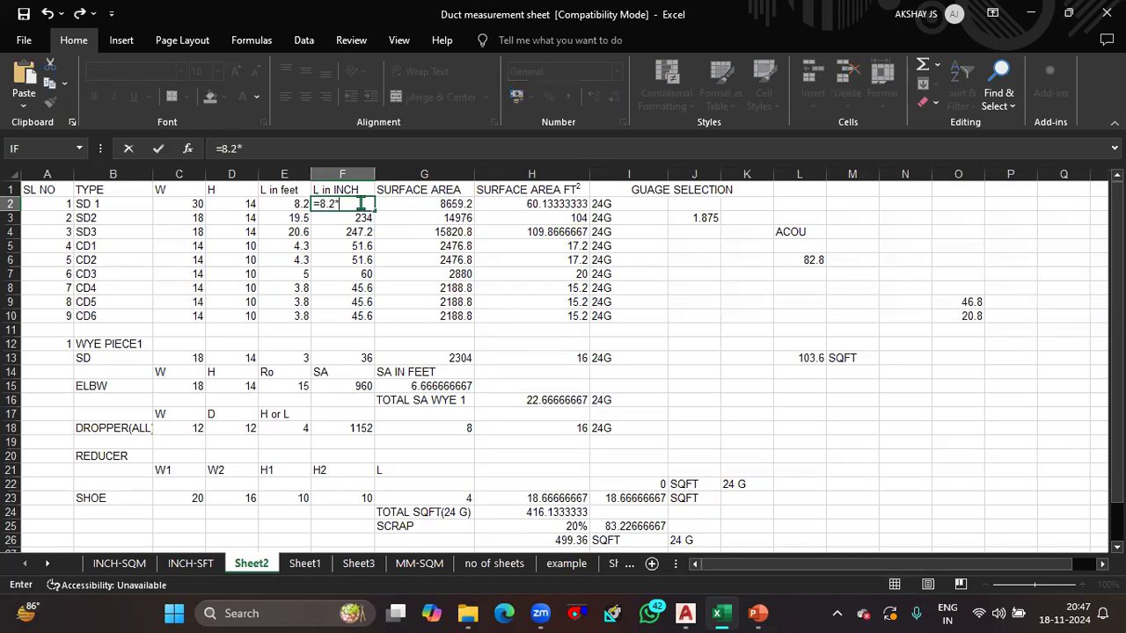
{"action": "type", "text": "*12"}
{"action": "key", "text": "BackSpace"}
{"action": "key", "text": "BackSpace"}
{"action": "key", "text": "BackSpace"}
{"action": "key", "text": "BackSpace"}
{"action": "key", "text": "BackSpace"}
{"action": "key", "text": "BackSpace"}
{"action": "left_click", "coordinate": [265, 199]}
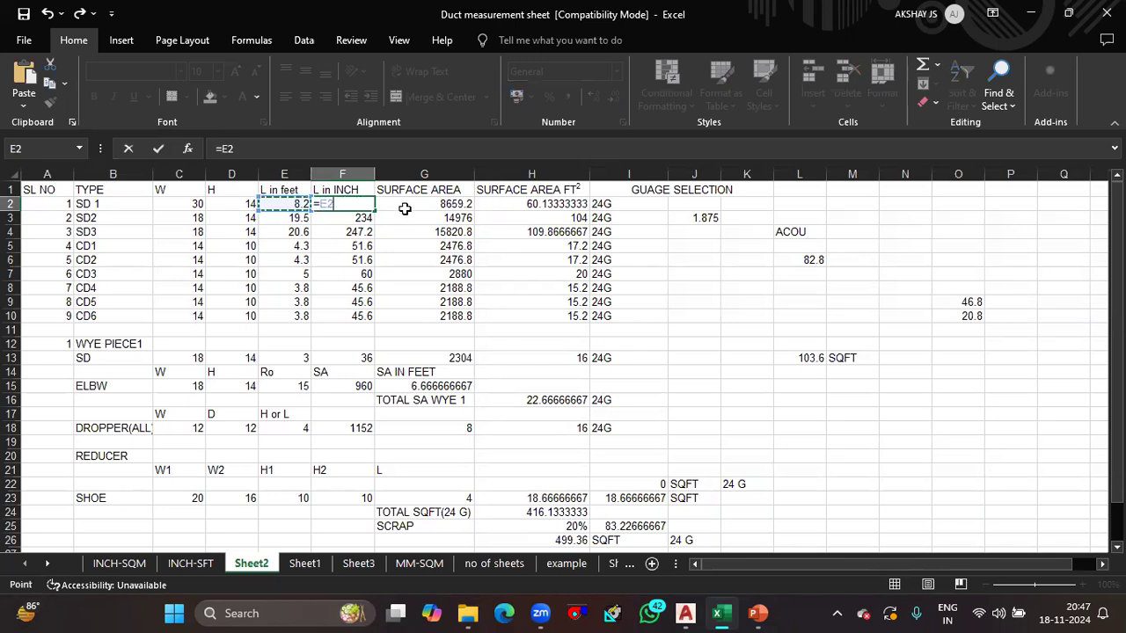
{"action": "type", "text": "*"}
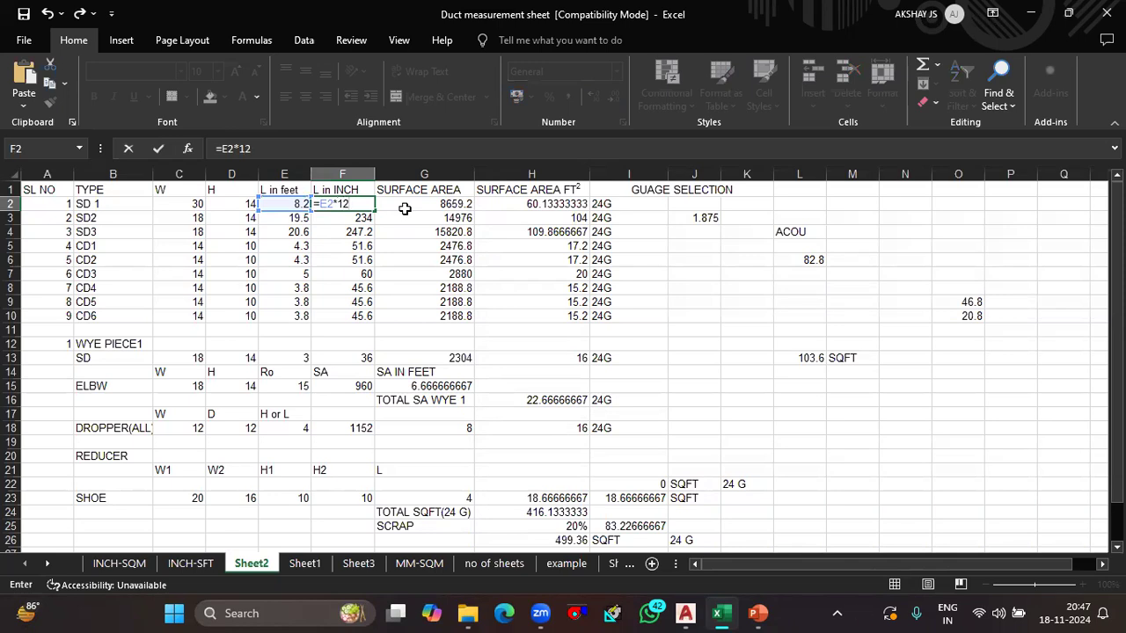
{"action": "key", "text": "Return"}
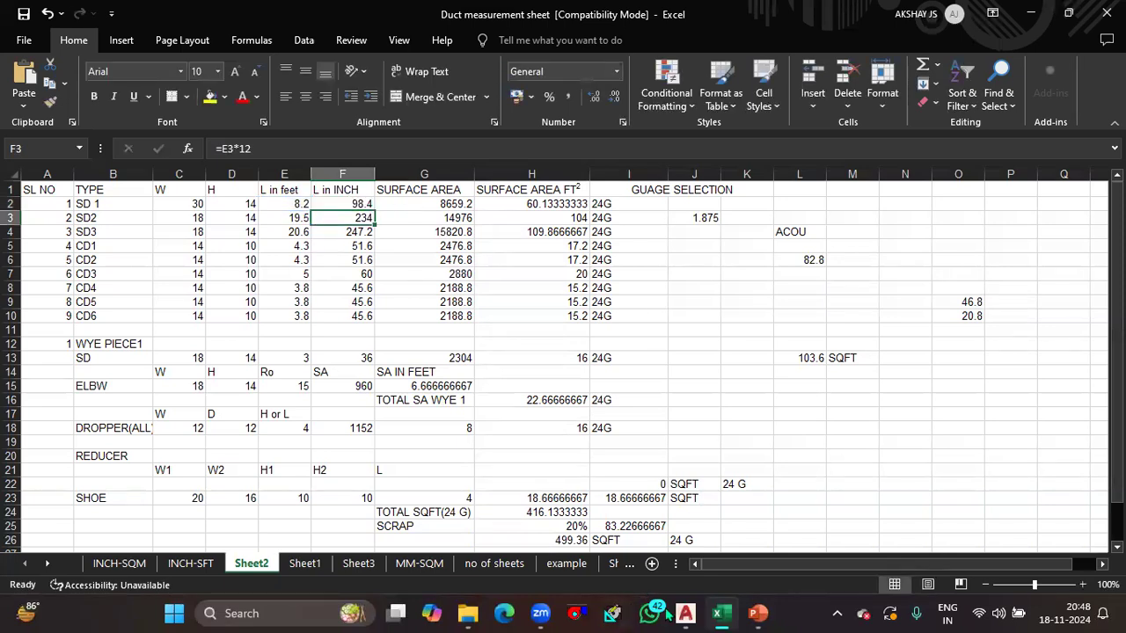
Glance at the main duct in AutoCAD, return to Excel and enter =2*F2*(C2+D2) as the SD 1 surface area in G2
{"action": "left_click", "coordinate": [700, 614]}
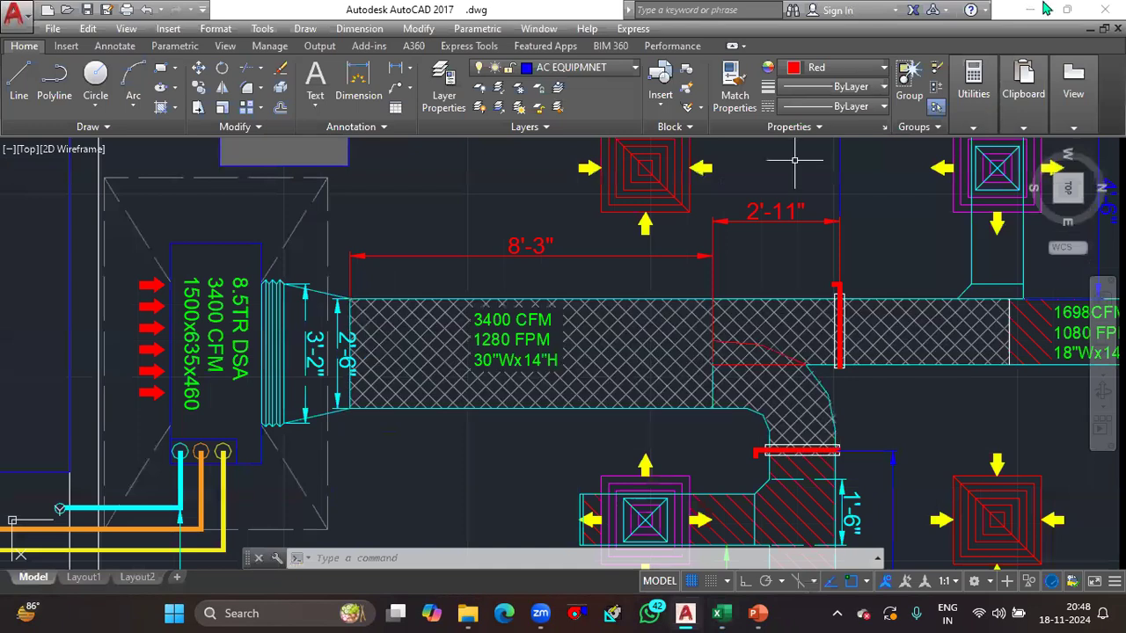
{"action": "key", "text": "alt+Tab"}
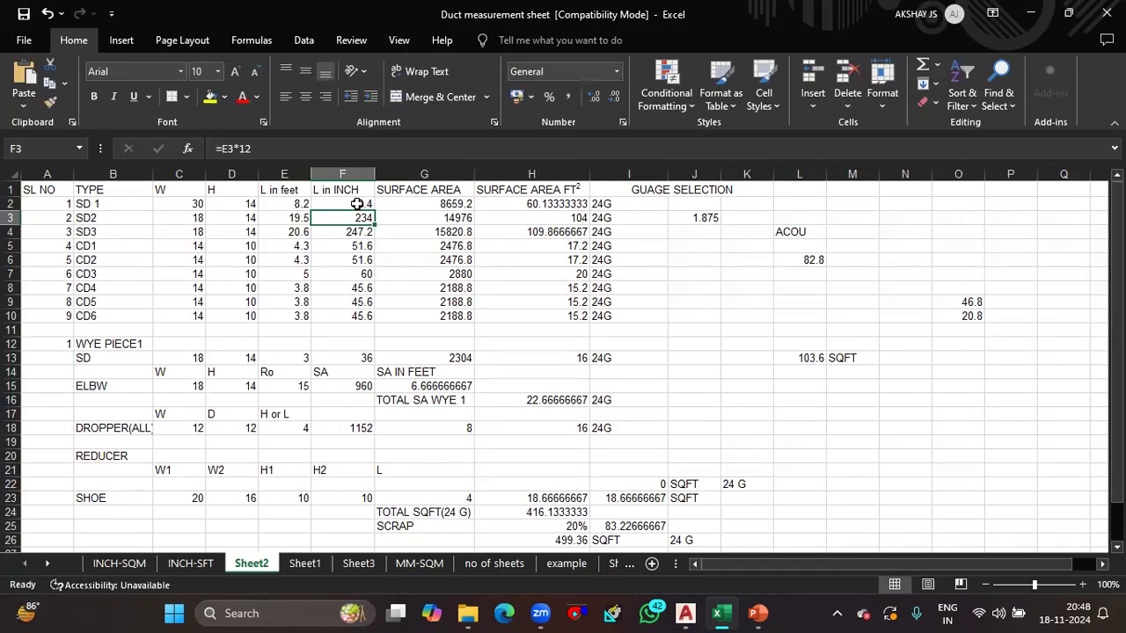
{"action": "left_click", "coordinate": [422, 217]}
{"action": "left_click", "coordinate": [427, 200]}
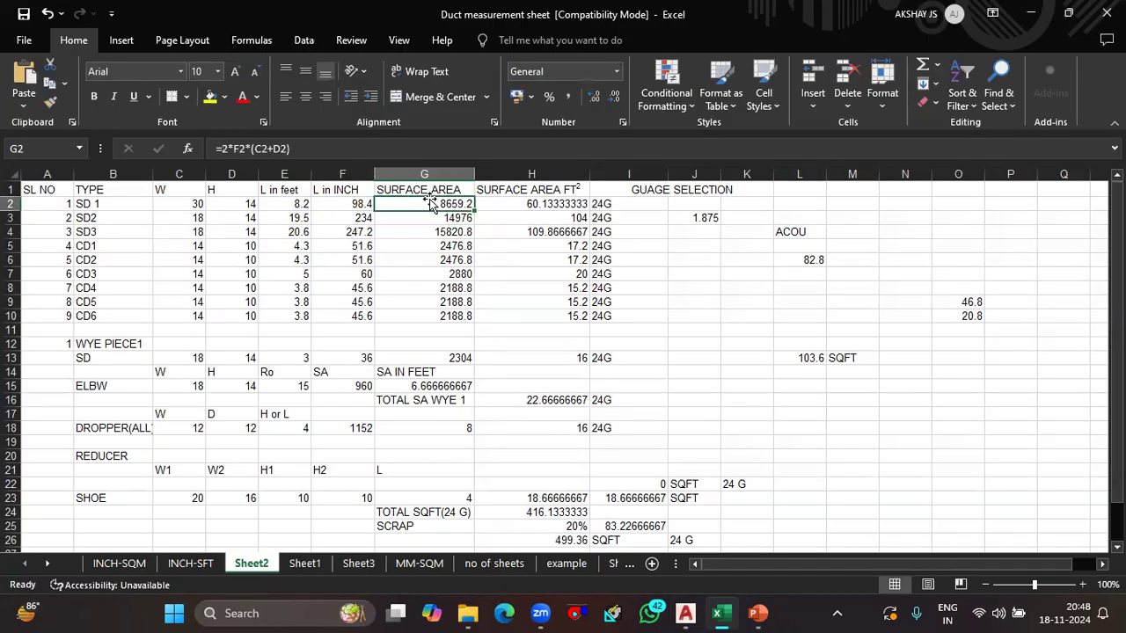
{"action": "type", "text": "=2*"}
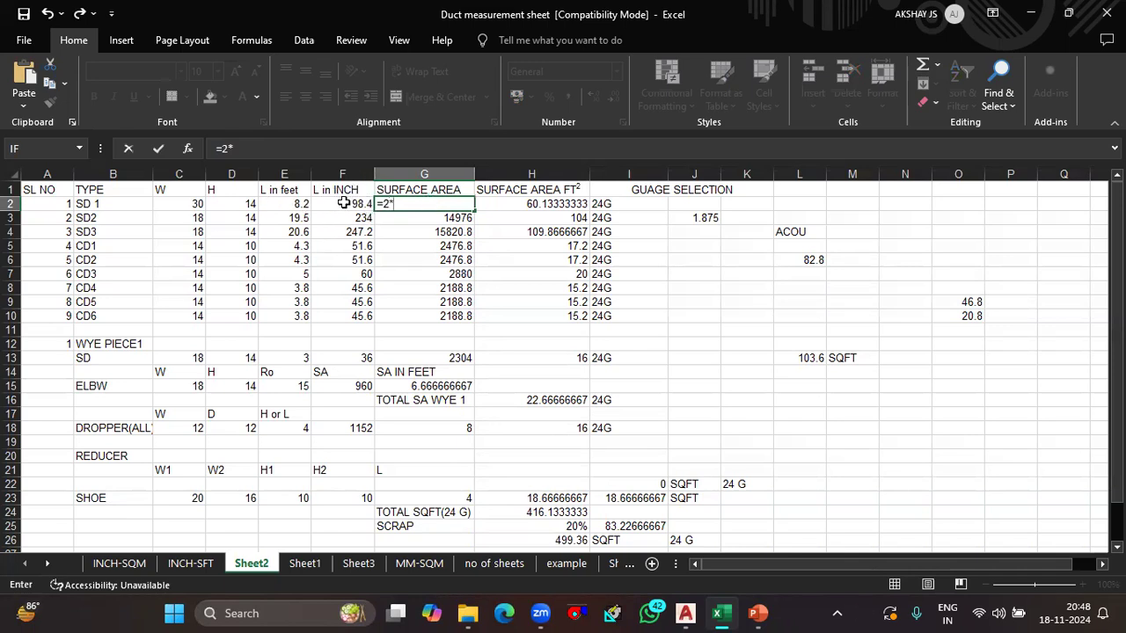
{"action": "left_click", "coordinate": [344, 203]}
{"action": "type", "text": "*("}
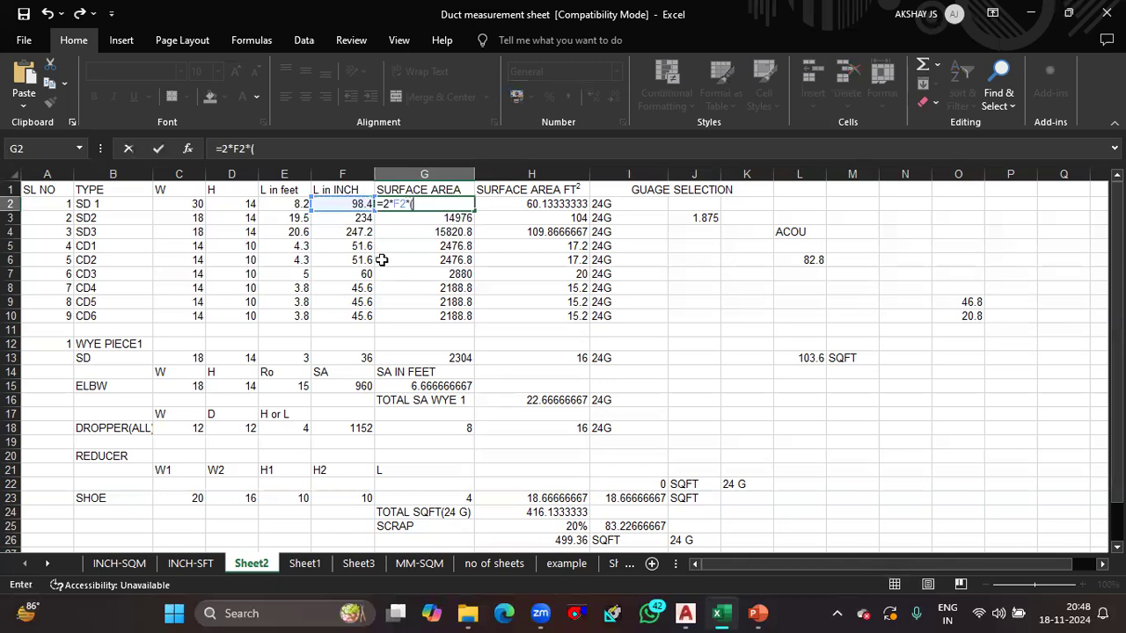
{"action": "left_click", "coordinate": [174, 206]}
{"action": "type", "text": "+"}
{"action": "left_click", "coordinate": [225, 204]}
{"action": "type", "text": ")"}
{"action": "key", "text": "Return"}
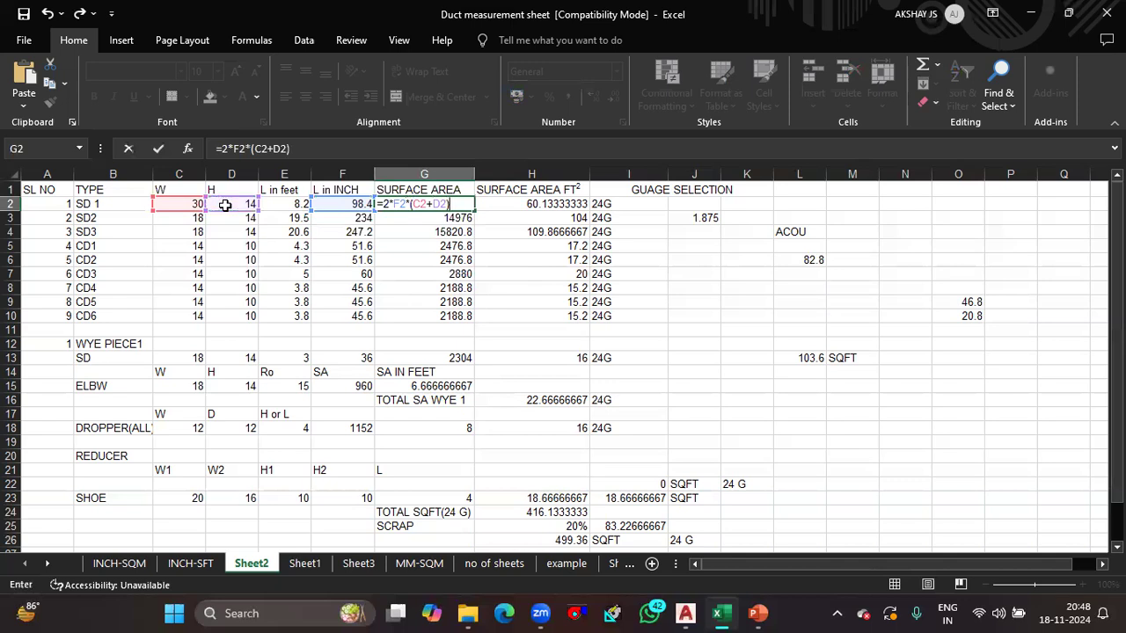
{"action": "left_click", "coordinate": [450, 206]}
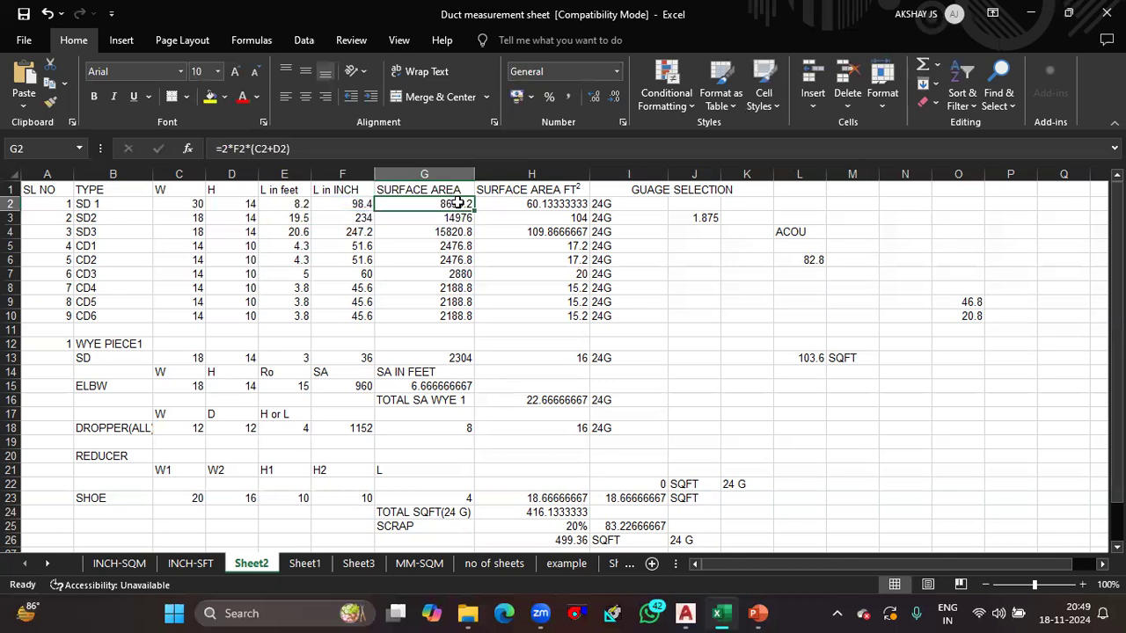
Enter =G2/144 in H2 to convert the SD 1 surface area to square feet
{"action": "left_click", "coordinate": [556, 209]}
{"action": "type", "text": "="}
{"action": "left_click", "coordinate": [446, 204]}
{"action": "type", "text": "*/"}
{"action": "key", "text": "BackSpace"}
{"action": "key", "text": "BackSpace"}
{"action": "type", "text": "/144"}
{"action": "key", "text": "Return"}
{"action": "left_click", "coordinate": [535, 204]}
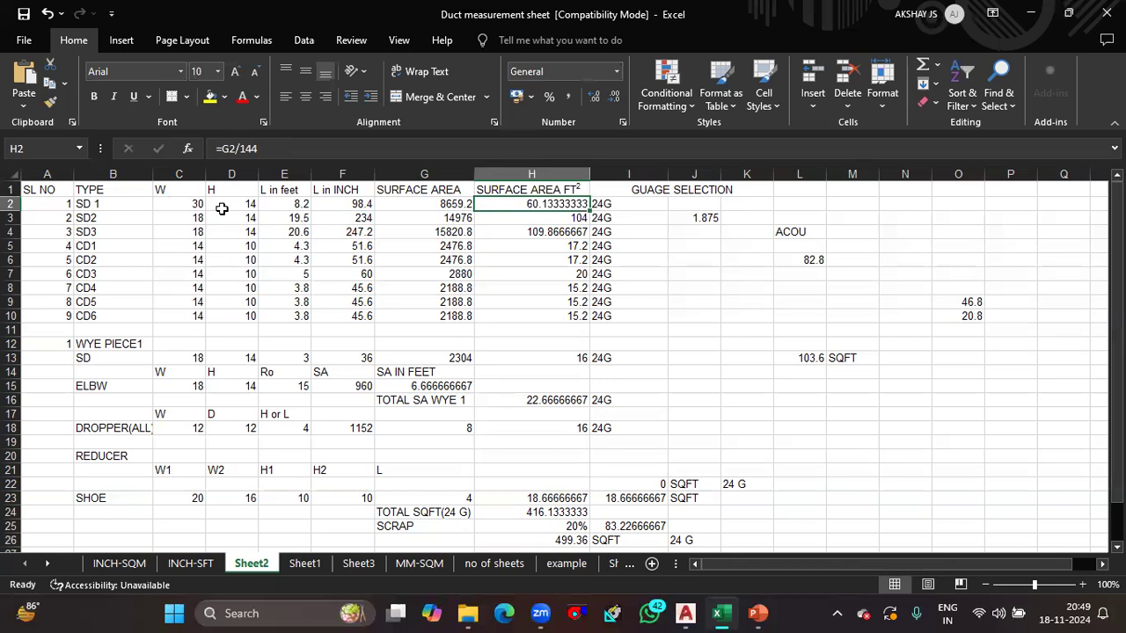
Check SD 1's gauge and the INCH-SFT sheet against the duct gauge selection table in the PowerPoint slides, then return to Excel's Sheet2
{"action": "left_click", "coordinate": [607, 205]}
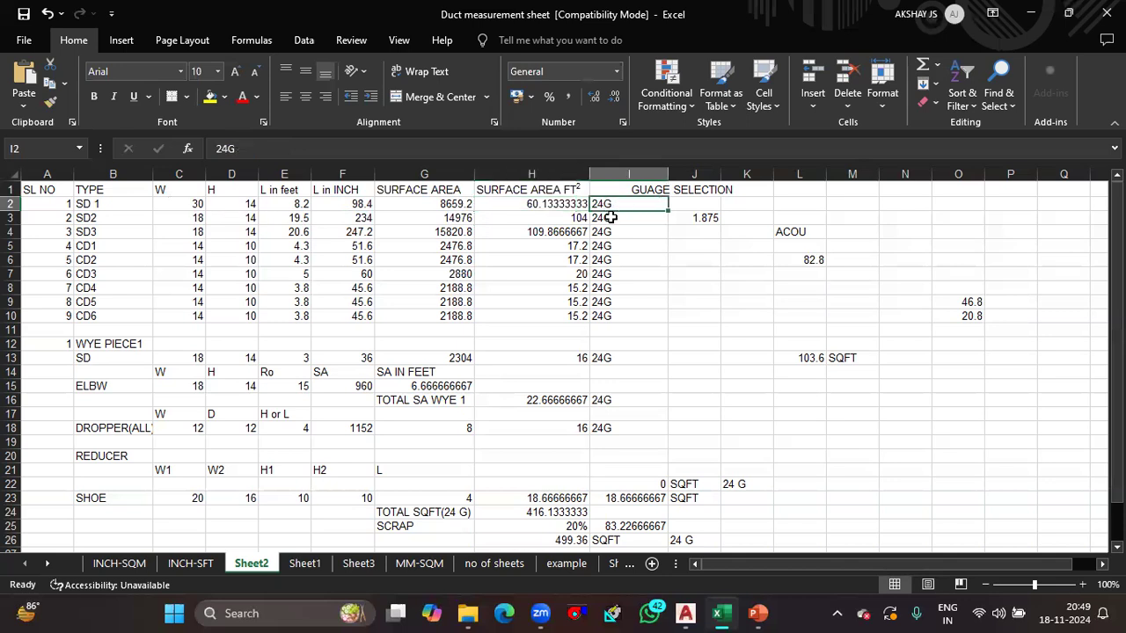
{"action": "left_click", "coordinate": [178, 565]}
{"action": "left_click", "coordinate": [271, 342]}
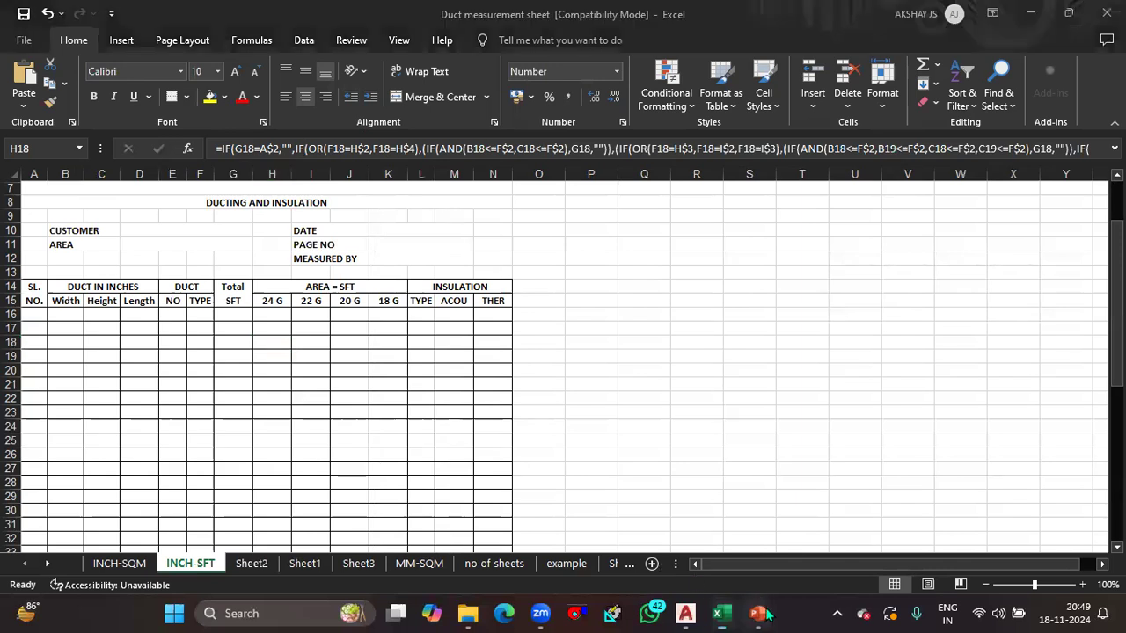
{"action": "mouse_move", "coordinate": [757, 613]}
{"action": "left_click", "coordinate": [950, 519]}
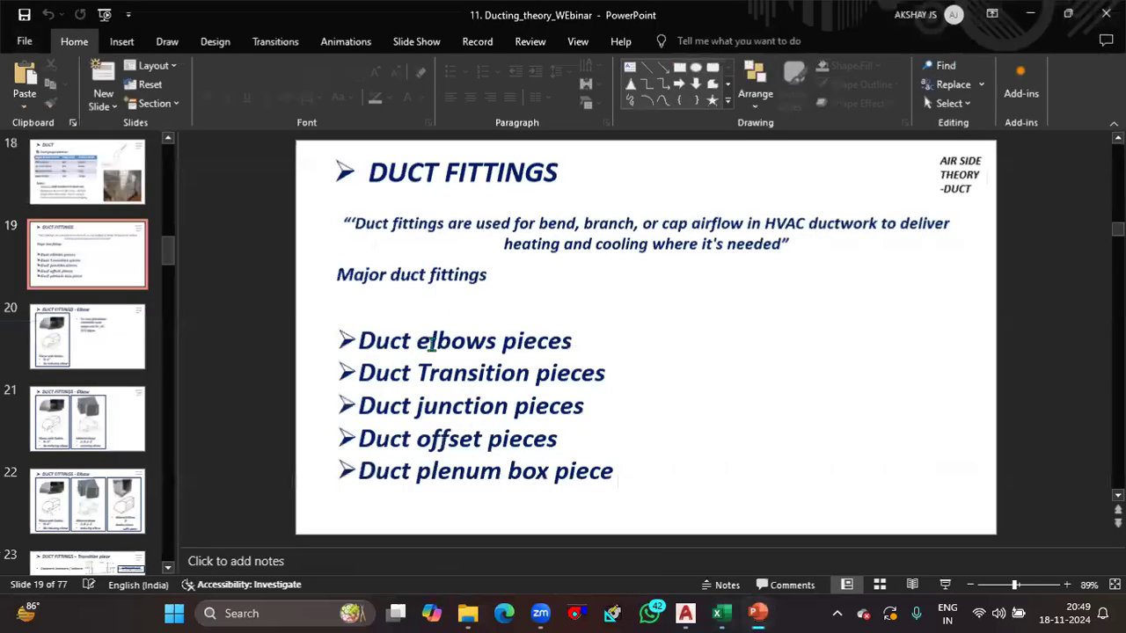
{"action": "scroll", "coordinate": [432, 344], "scroll_direction": "up", "scroll_amount": 1}
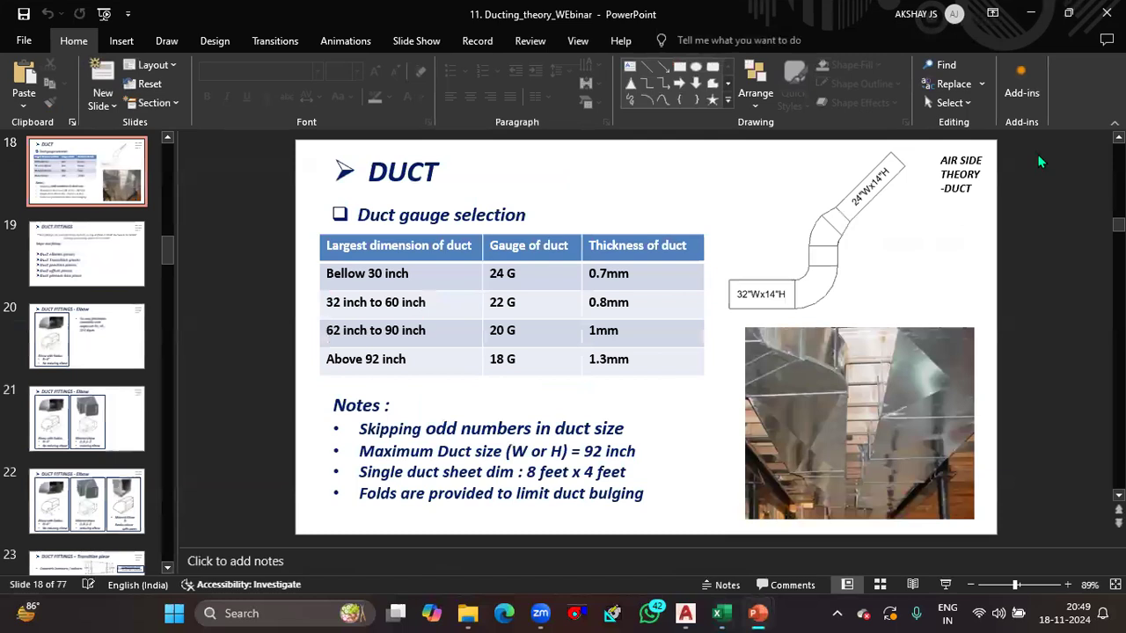
{"action": "key", "text": "alt+Tab"}
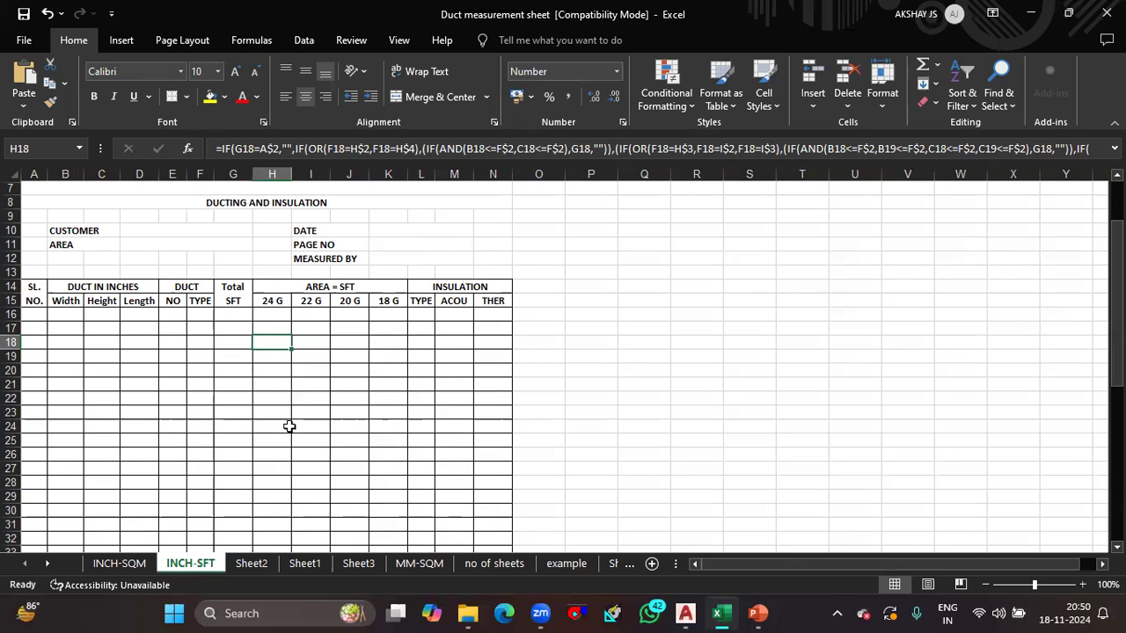
{"action": "left_click", "coordinate": [251, 563]}
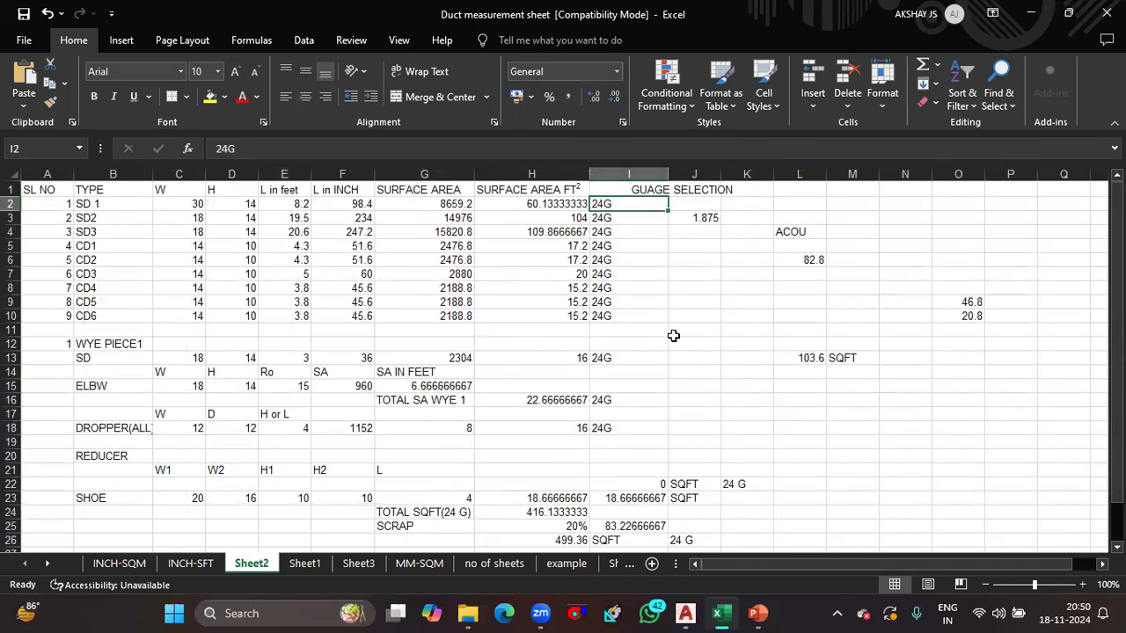
Switch to AutoCAD and examine the junction where the main duct splits into the straight run and the side branch
{"action": "left_click", "coordinate": [685, 613]}
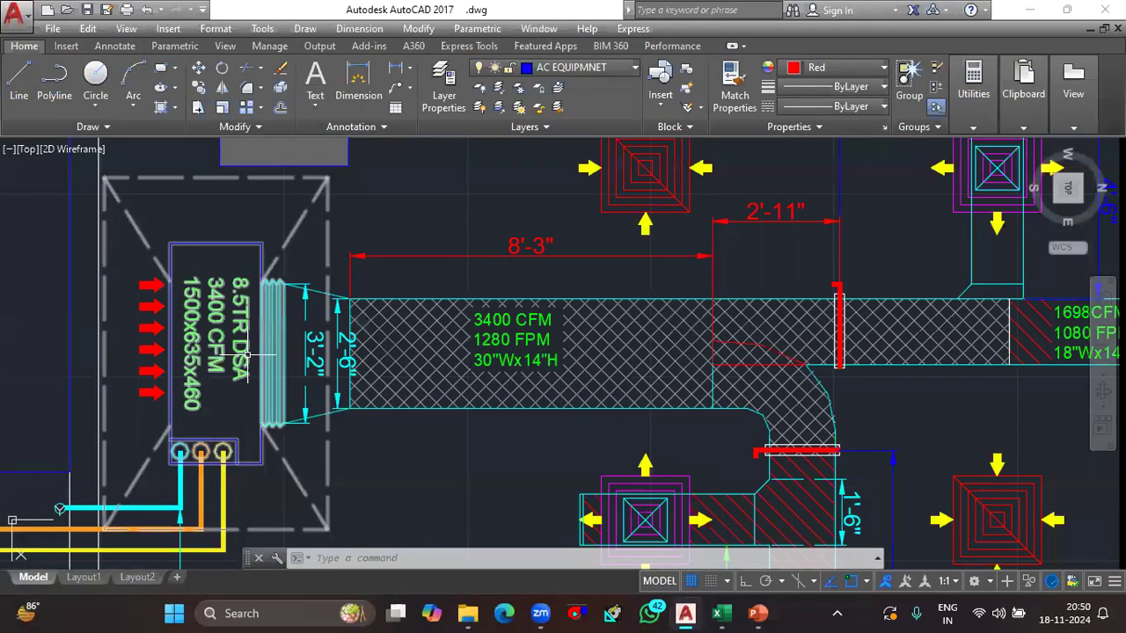
{"action": "scroll", "coordinate": [248, 355], "scroll_direction": "down", "scroll_amount": 10}
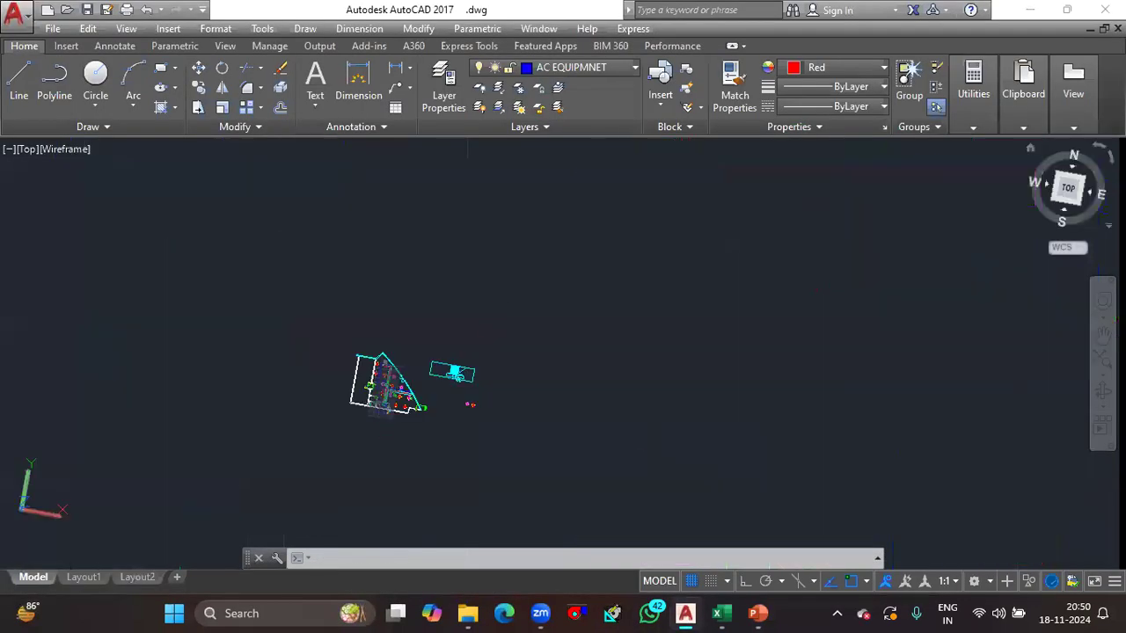
{"action": "scroll", "coordinate": [407, 429], "scroll_direction": "up", "scroll_amount": 5}
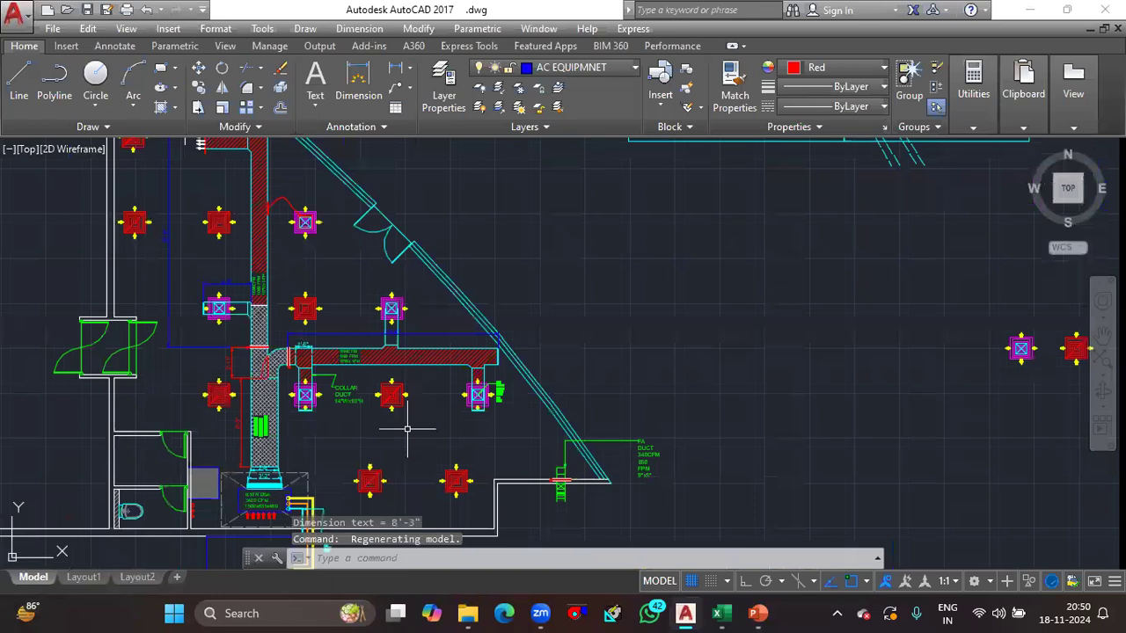
{"action": "scroll", "coordinate": [407, 429], "scroll_direction": "up", "scroll_amount": 4}
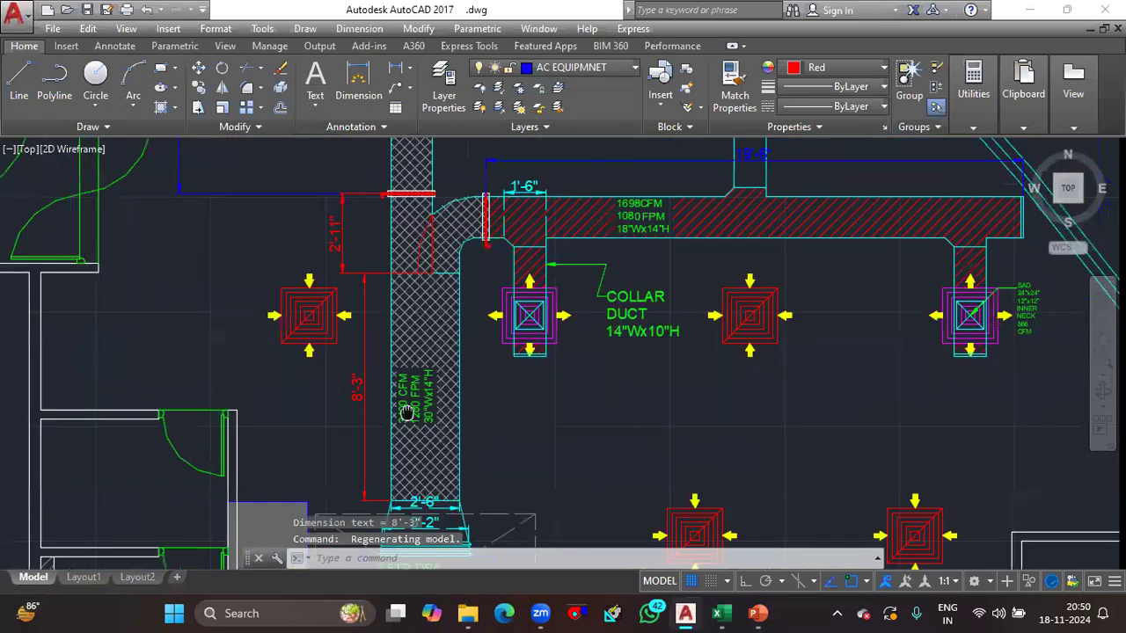
{"action": "left_click_drag", "start_coordinate": [407, 413], "coordinate": [419, 438]}
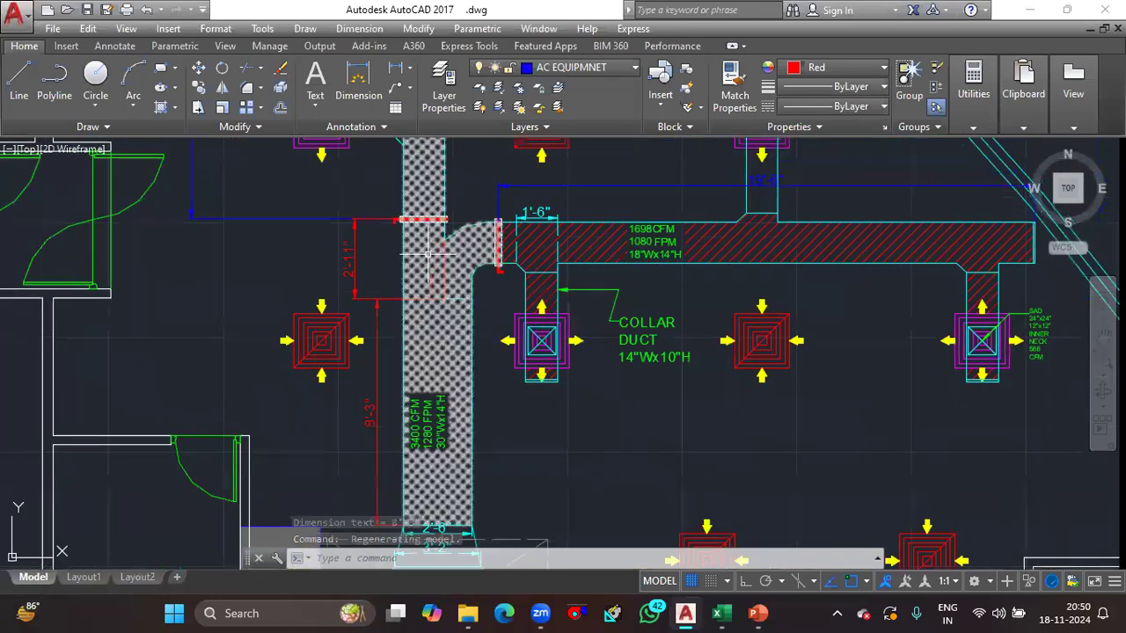
{"action": "left_click_drag", "start_coordinate": [562, 296], "coordinate": [568, 358]}
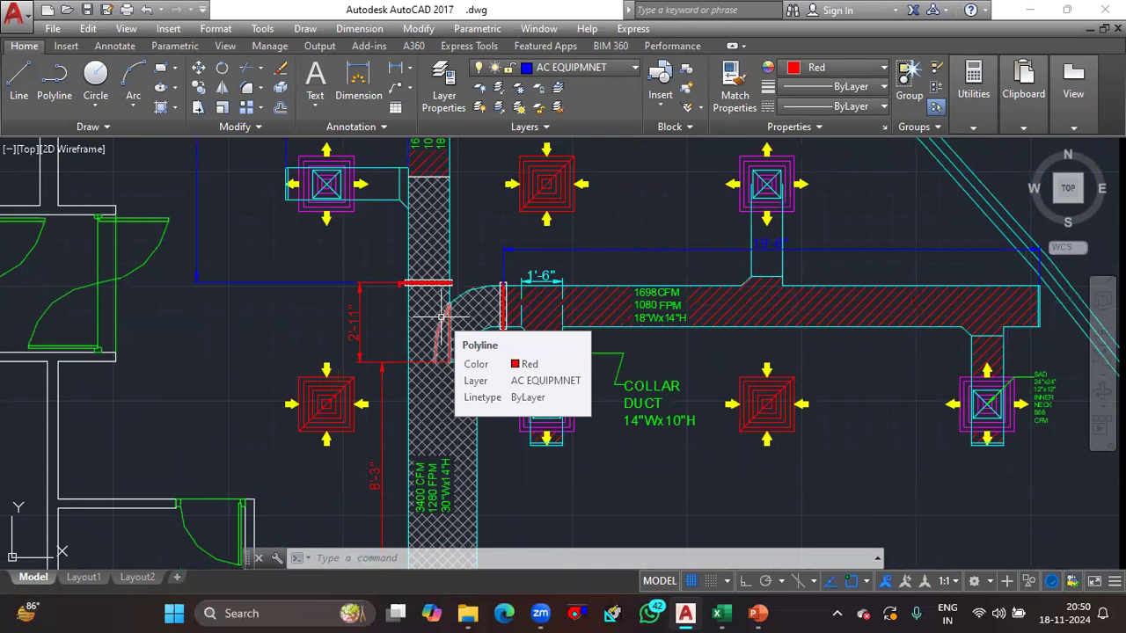
{"action": "scroll", "coordinate": [468, 316], "scroll_direction": "down", "scroll_amount": 2}
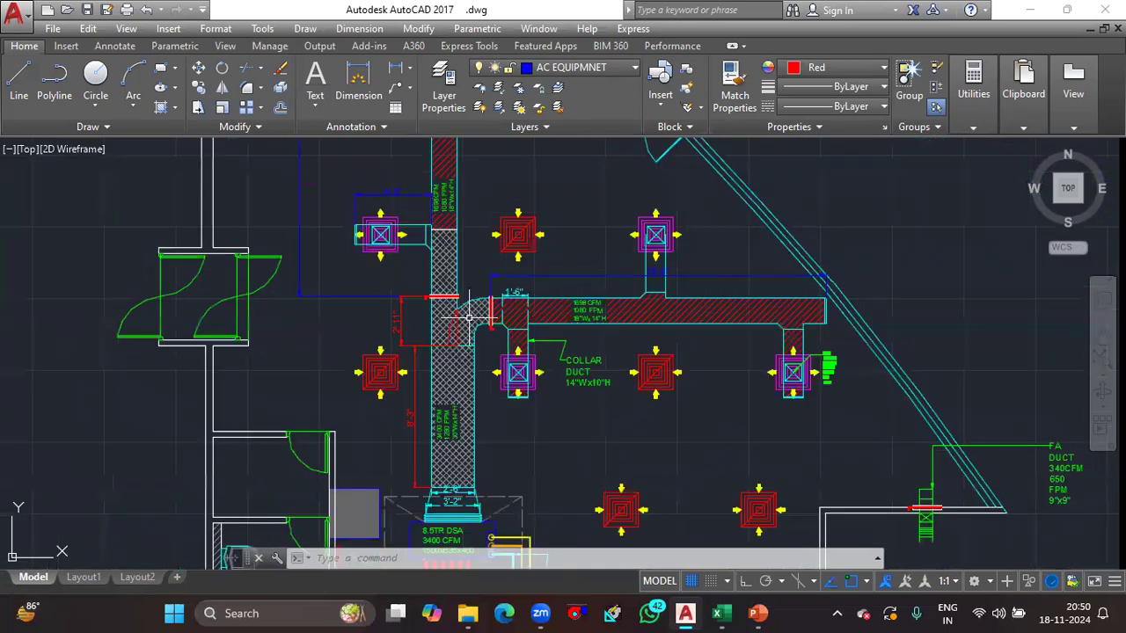
{"action": "scroll", "coordinate": [441, 374], "scroll_direction": "up", "scroll_amount": 2}
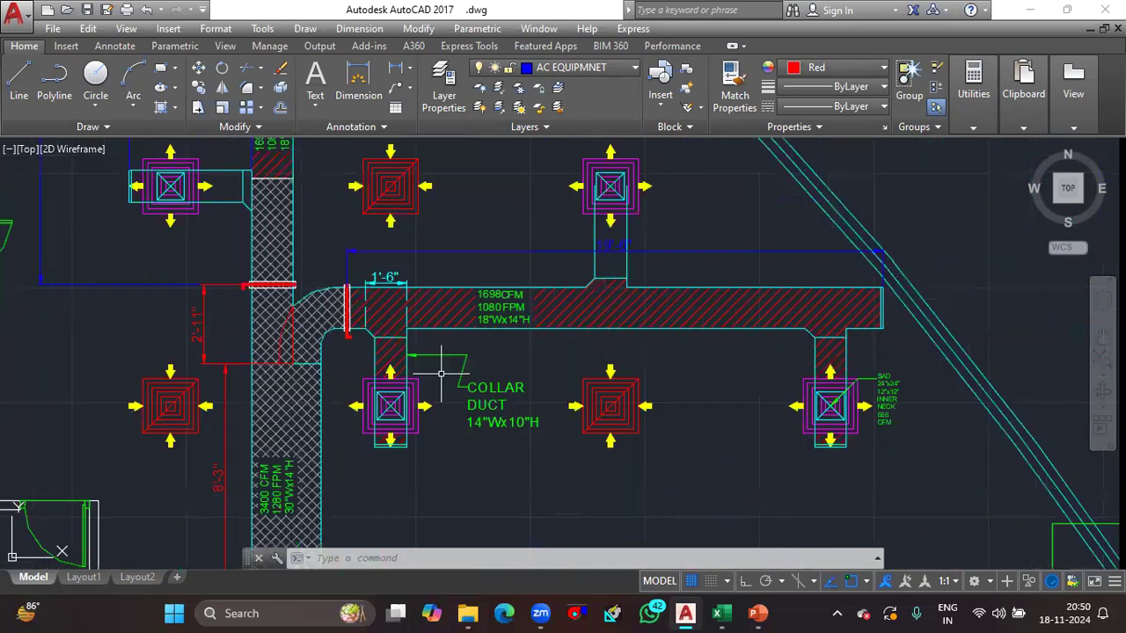
{"action": "left_click_drag", "start_coordinate": [441, 374], "coordinate": [433, 374]}
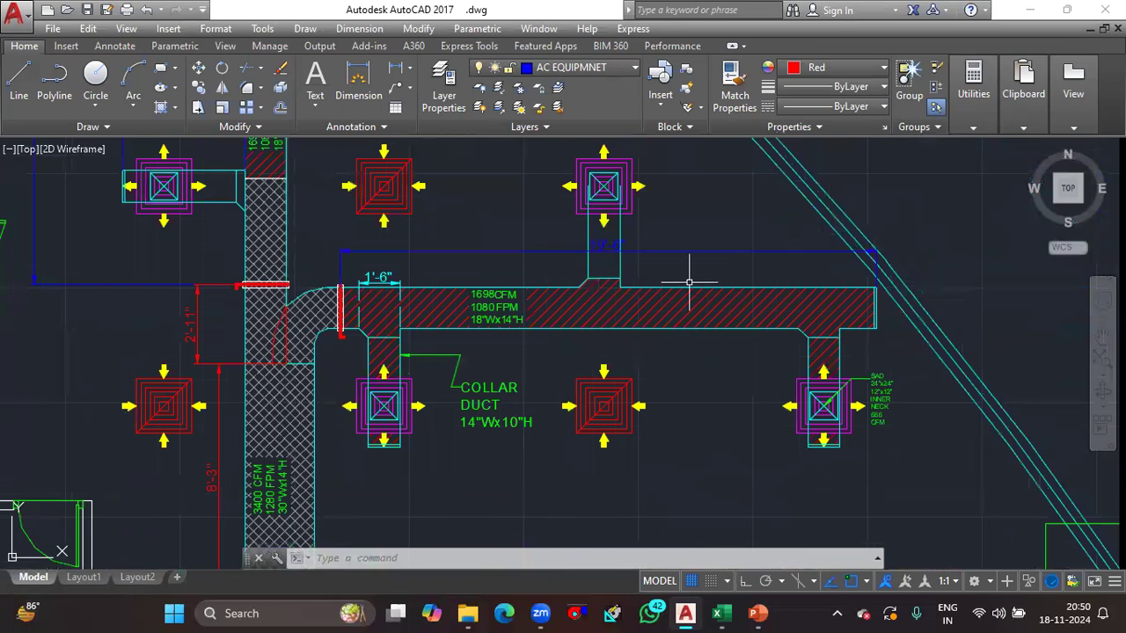
{"action": "left_click_drag", "start_coordinate": [257, 165], "coordinate": [258, 257]}
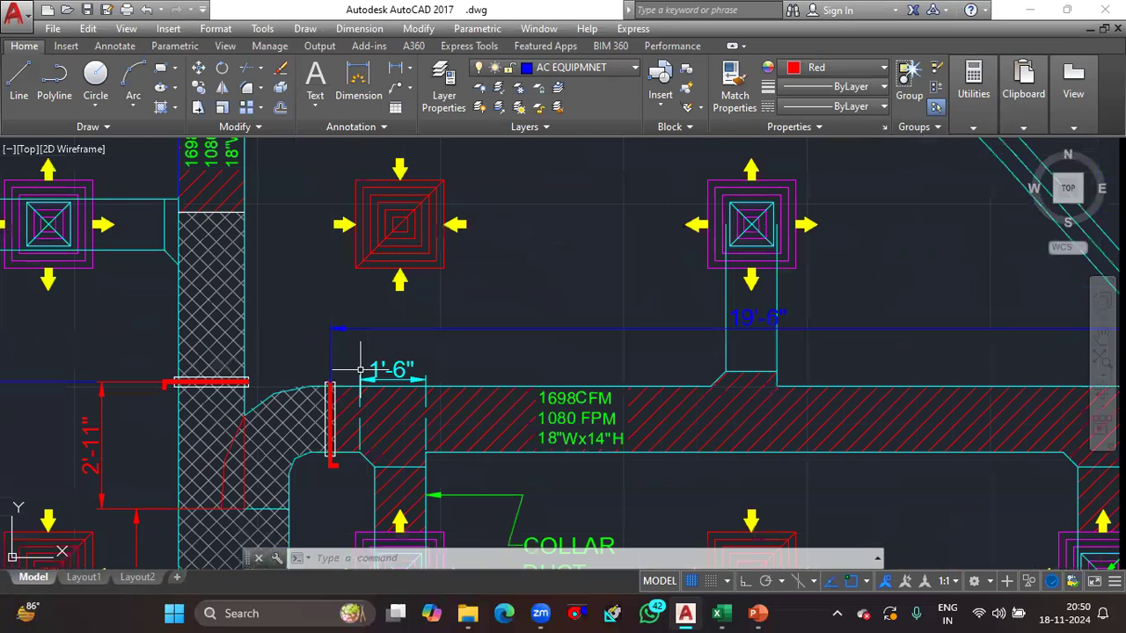
{"action": "scroll", "coordinate": [372, 474], "scroll_direction": "down", "scroll_amount": 2}
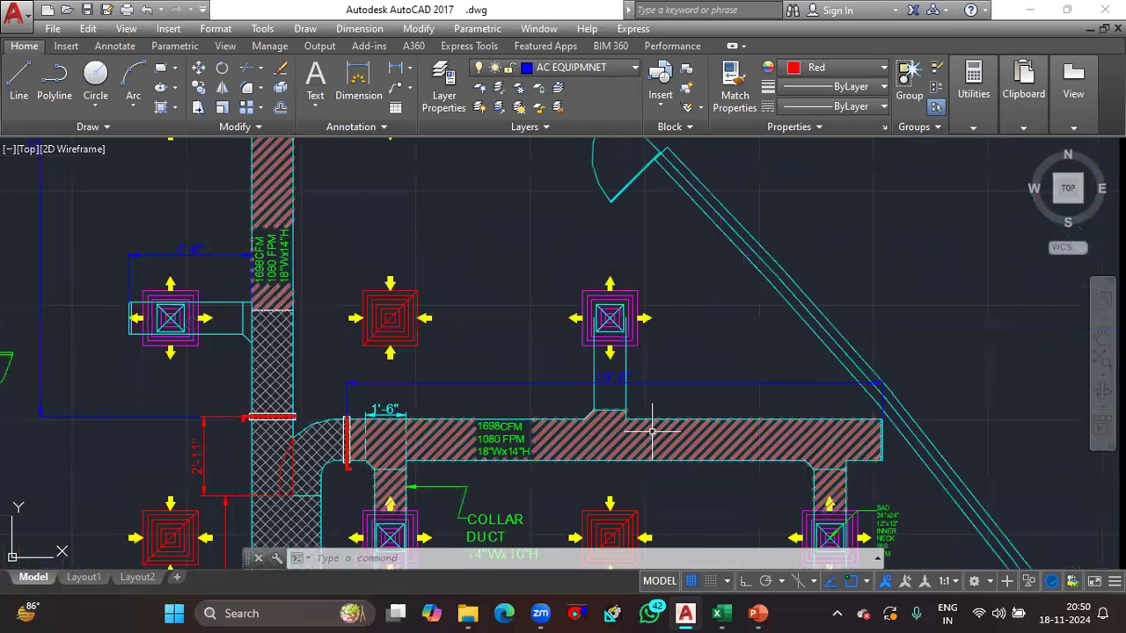
Read the side branch's overall length dimension and its size label, then switch back to Sheet2 in Excel
{"action": "scroll", "coordinate": [651, 431], "scroll_direction": "up", "scroll_amount": 5}
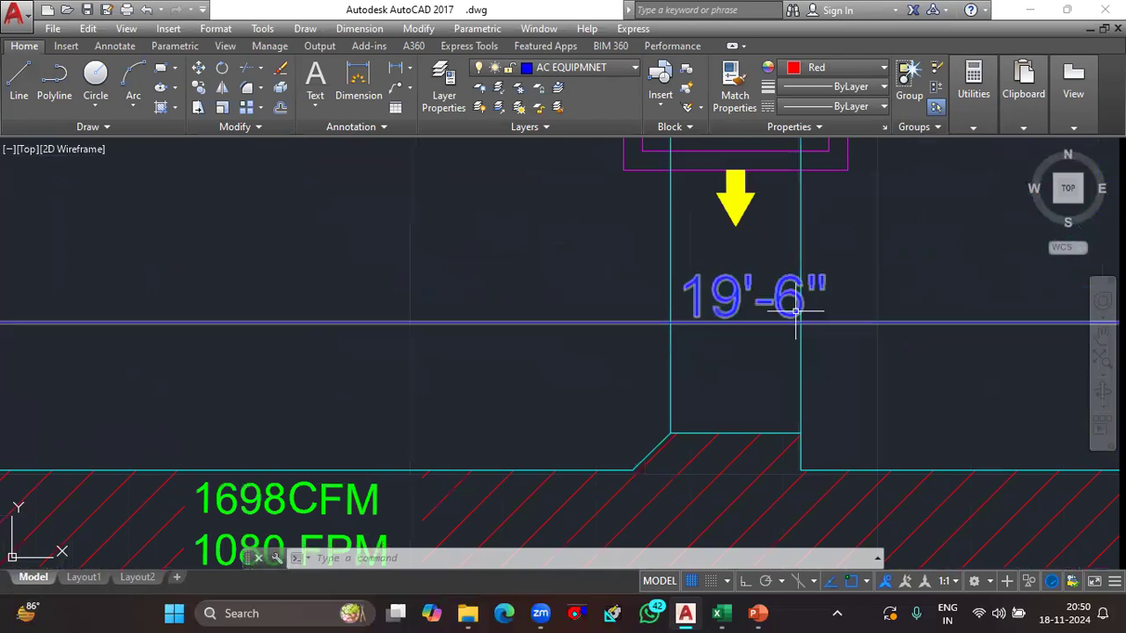
{"action": "scroll", "coordinate": [795, 309], "scroll_direction": "down", "scroll_amount": 2}
{"action": "scroll", "coordinate": [474, 470], "scroll_direction": "up", "scroll_amount": 4}
{"action": "left_click_drag", "start_coordinate": [474, 471], "coordinate": [501, 372]}
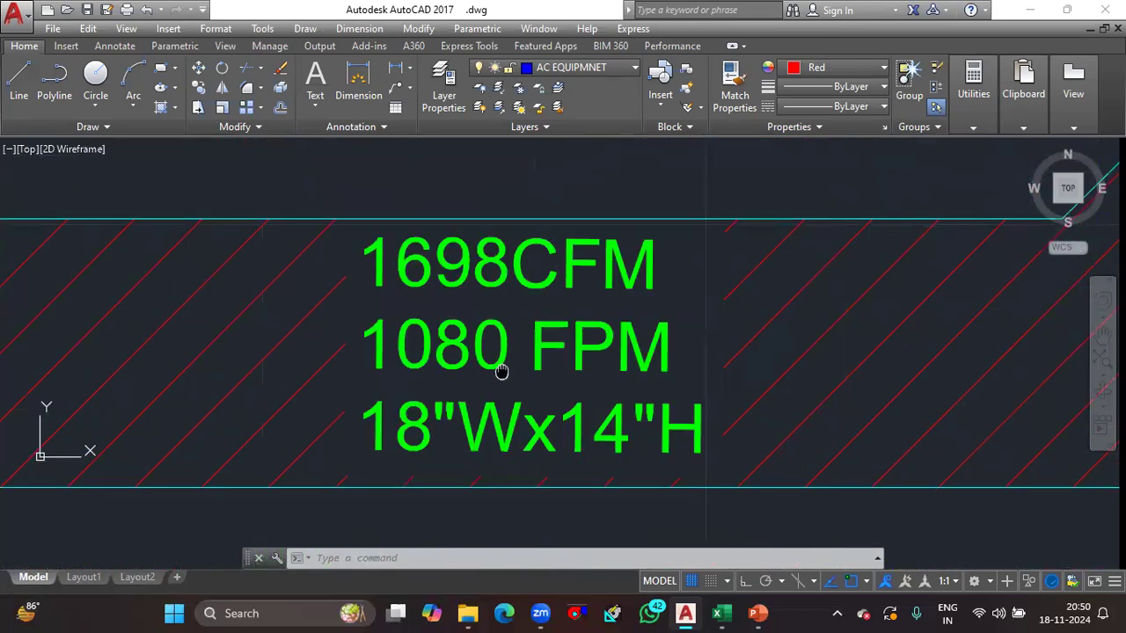
{"action": "scroll", "coordinate": [502, 372], "scroll_direction": "down", "scroll_amount": 2}
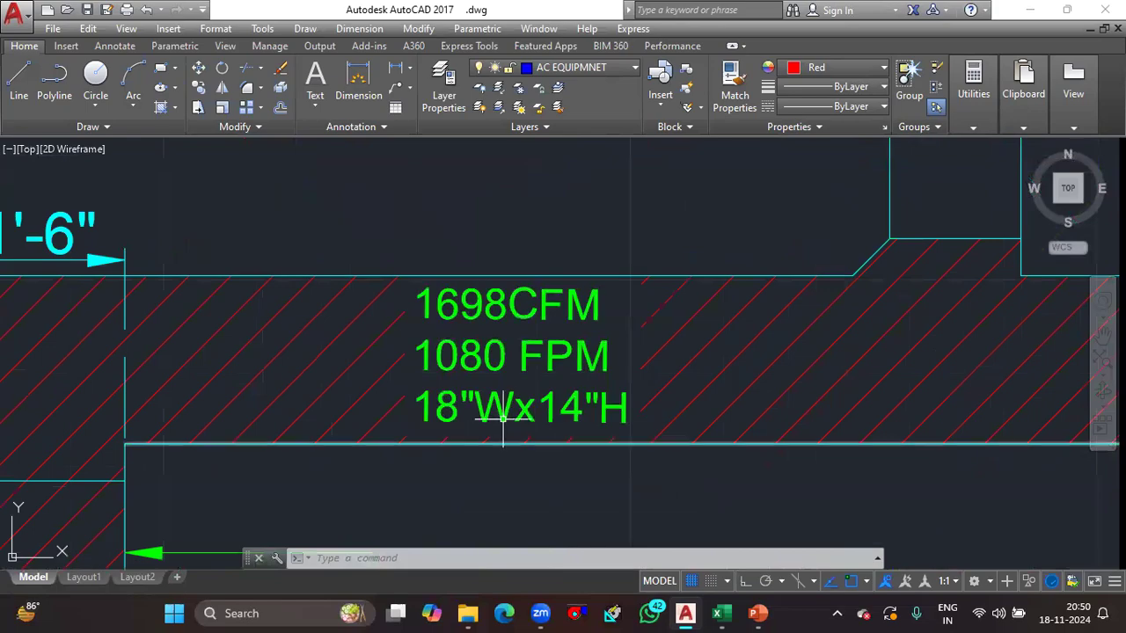
{"action": "left_click", "coordinate": [721, 613]}
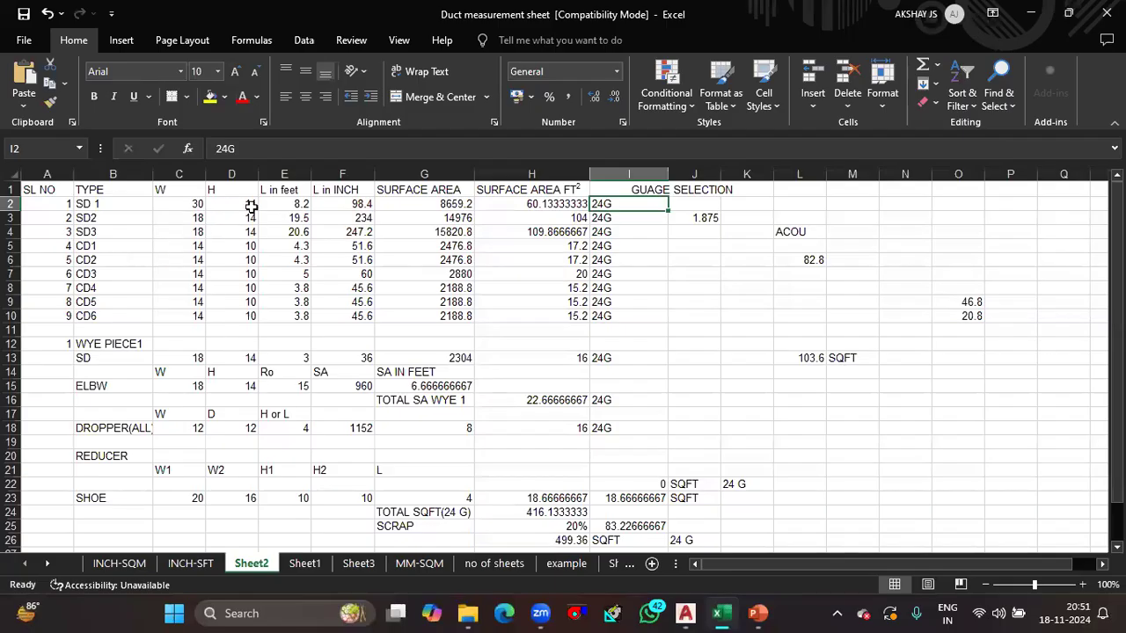
Check SD2's length in feet, its inch conversion formula and its surface area formula in row 3
{"action": "left_click", "coordinate": [299, 217]}
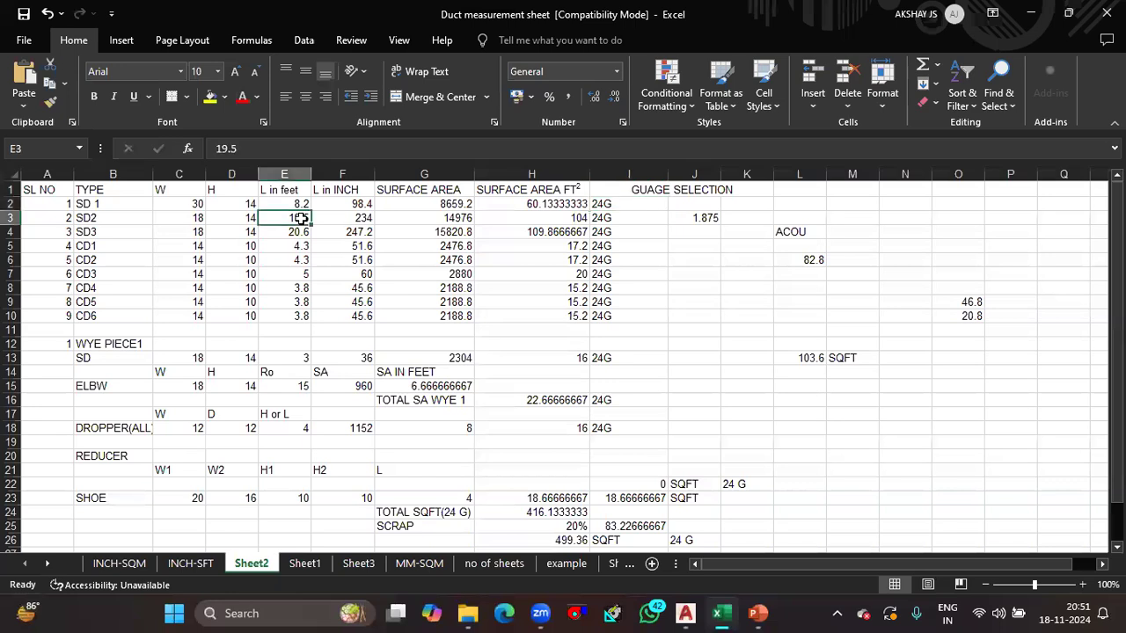
{"action": "left_click", "coordinate": [358, 216]}
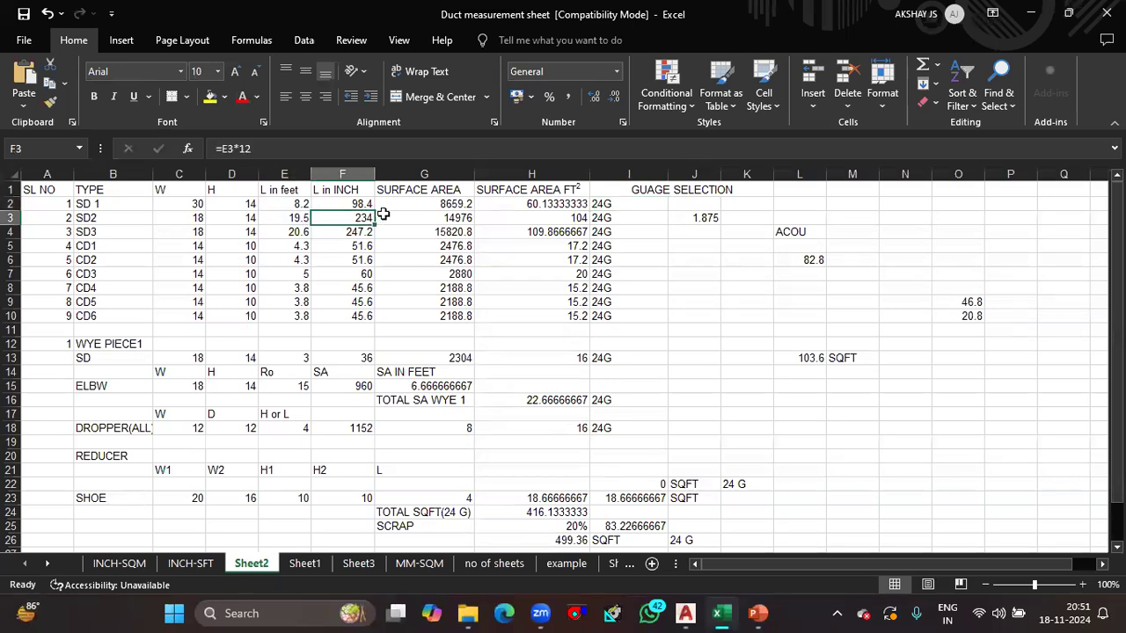
{"action": "left_click", "coordinate": [423, 216]}
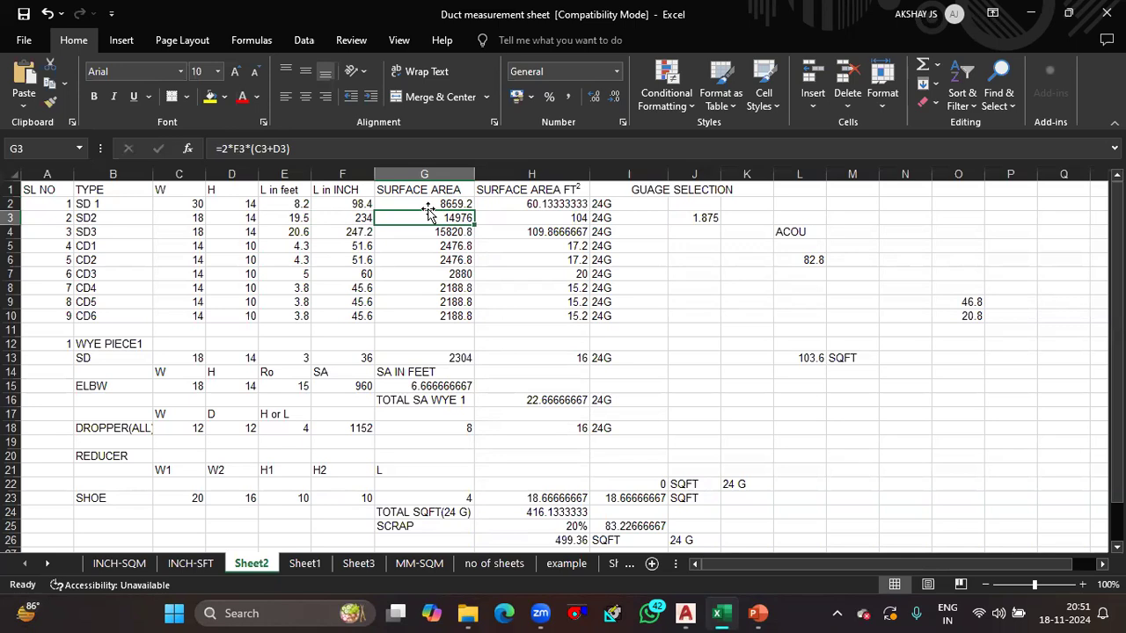
{"action": "left_click", "coordinate": [547, 34]}
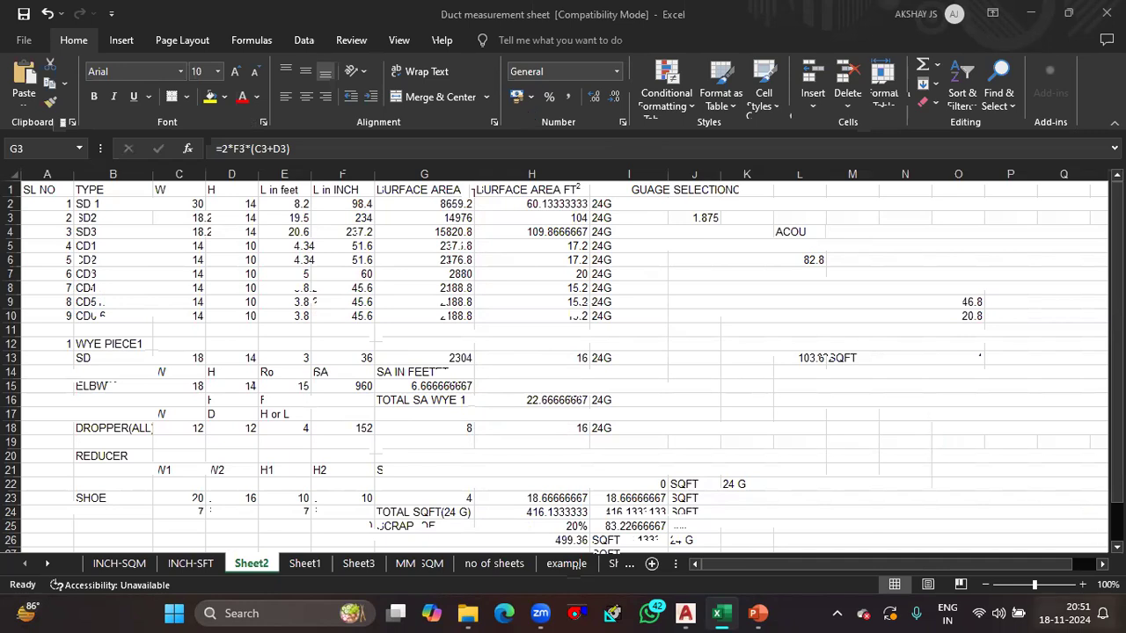
{"action": "left_click", "coordinate": [976, 614]}
{"action": "left_click", "coordinate": [965, 615]}
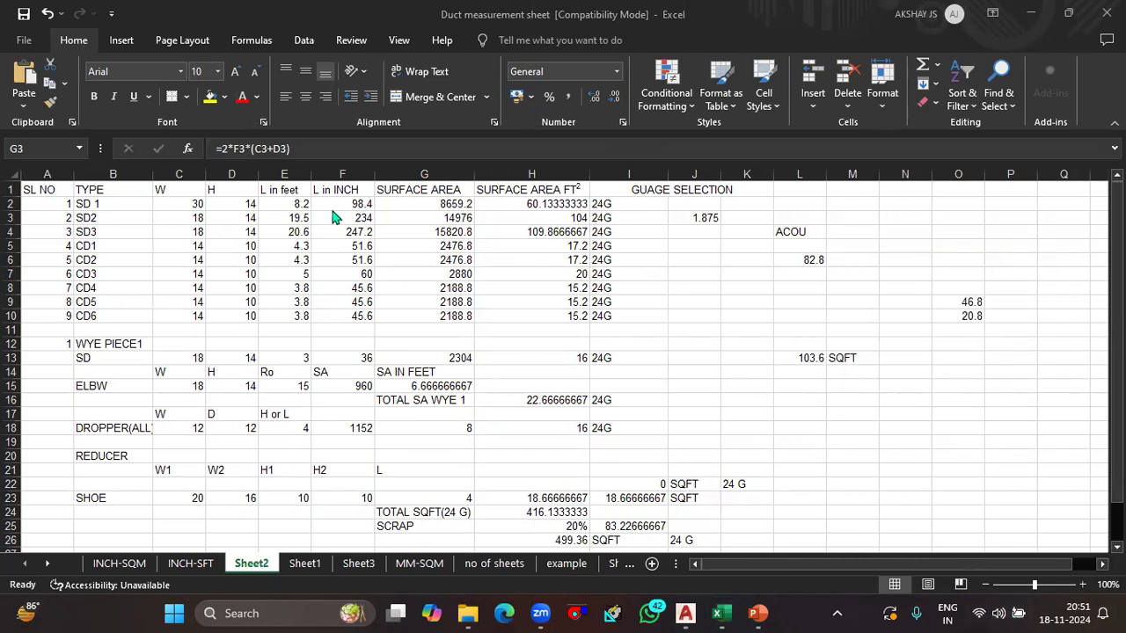
{"action": "key", "text": "XF86AudioRaiseVolume"}
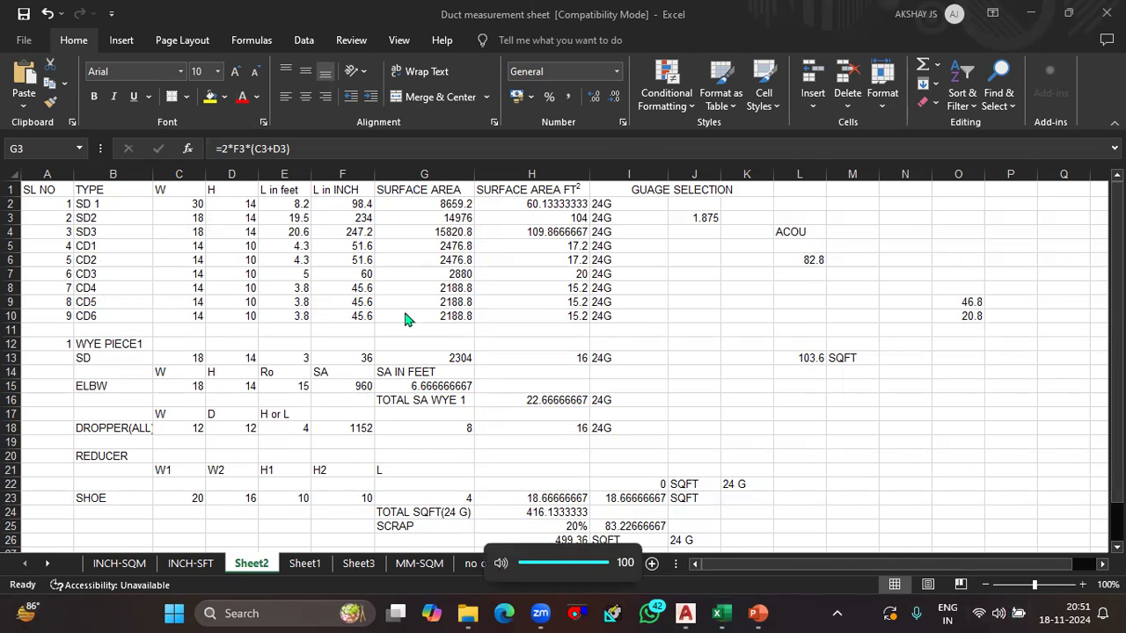
Switch to AutoCAD and examine the overall duct layout with its straight run and side branch, then return to Sheet2 in Excel
{"action": "left_click", "coordinate": [686, 613]}
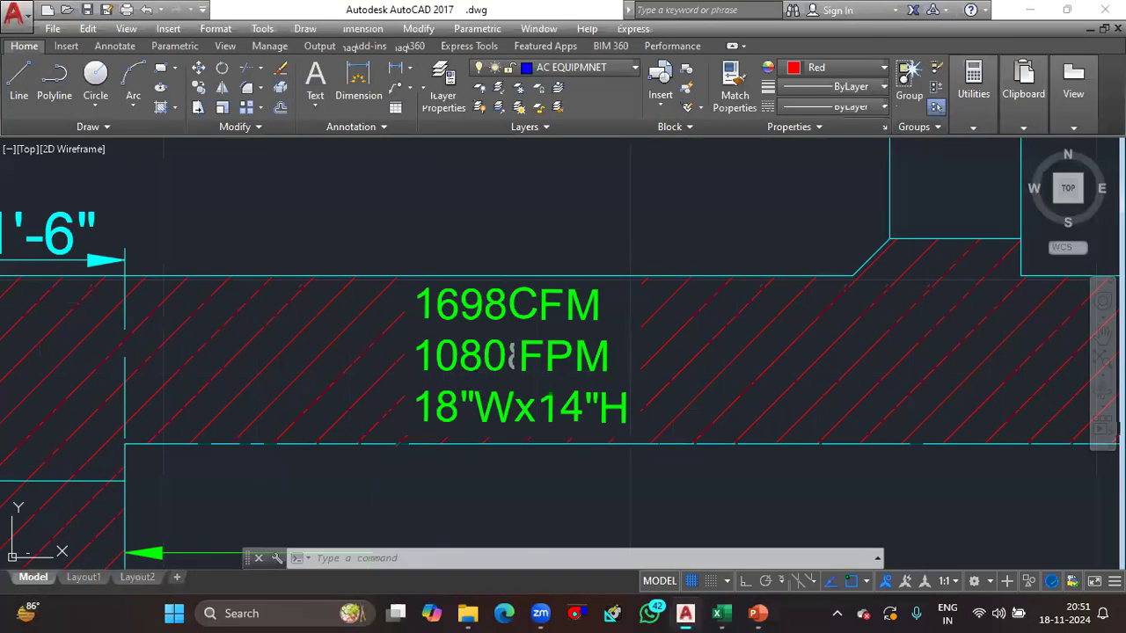
{"action": "scroll", "coordinate": [513, 355], "scroll_direction": "down", "scroll_amount": 8}
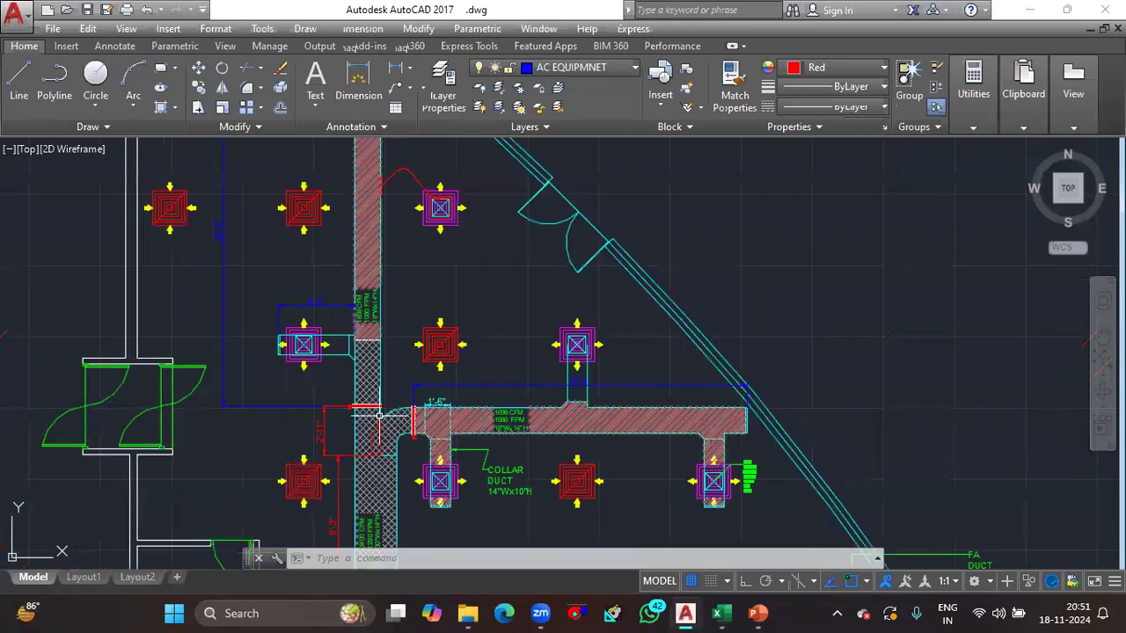
{"action": "scroll", "coordinate": [379, 414], "scroll_direction": "down", "scroll_amount": 2}
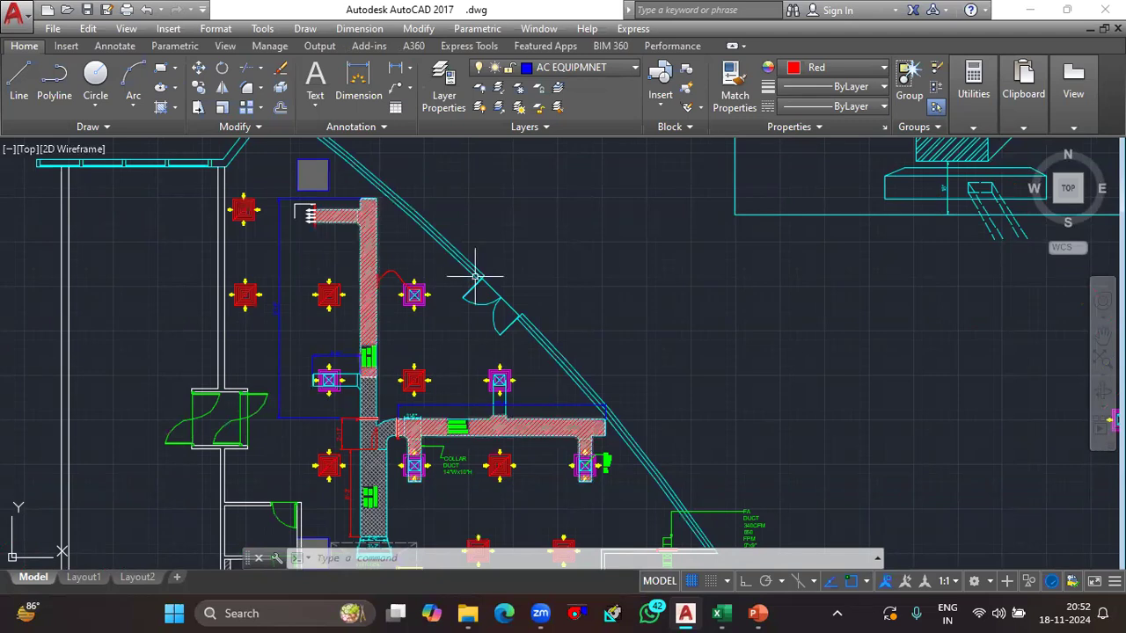
{"action": "mouse_move", "coordinate": [552, 349]}
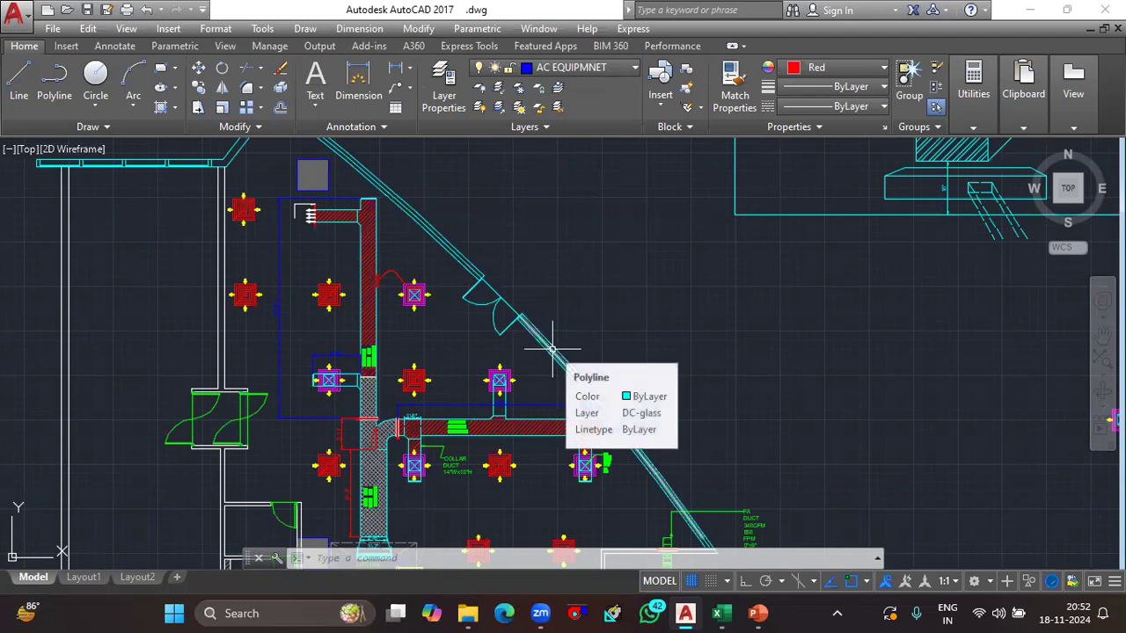
{"action": "scroll", "coordinate": [502, 426], "scroll_direction": "up", "scroll_amount": 5}
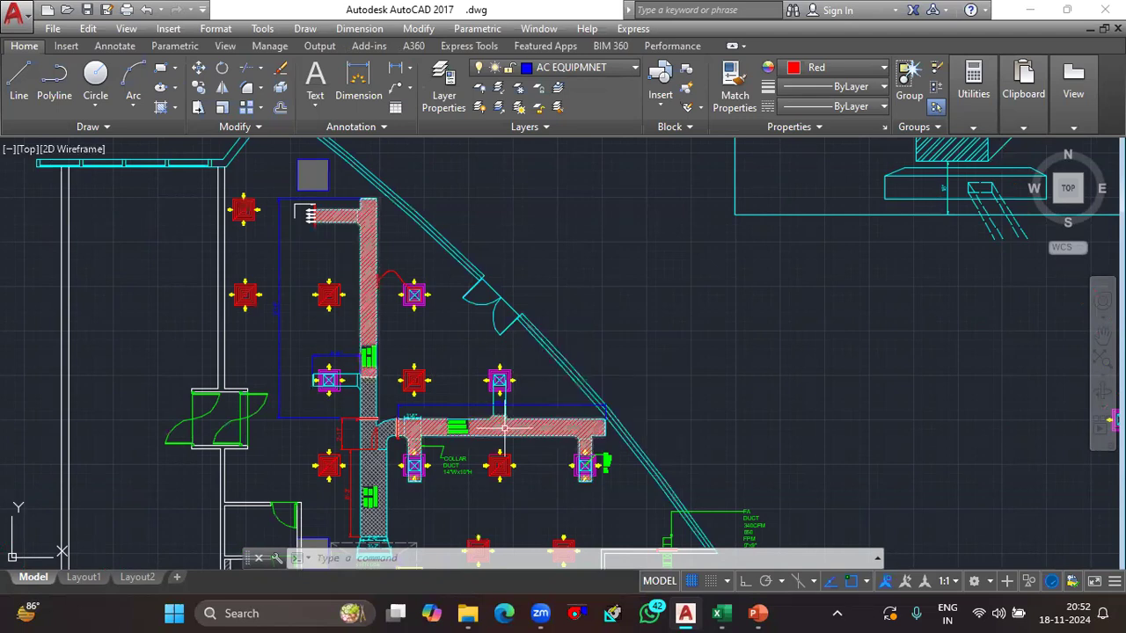
{"action": "scroll", "coordinate": [501, 426], "scroll_direction": "down", "scroll_amount": 5}
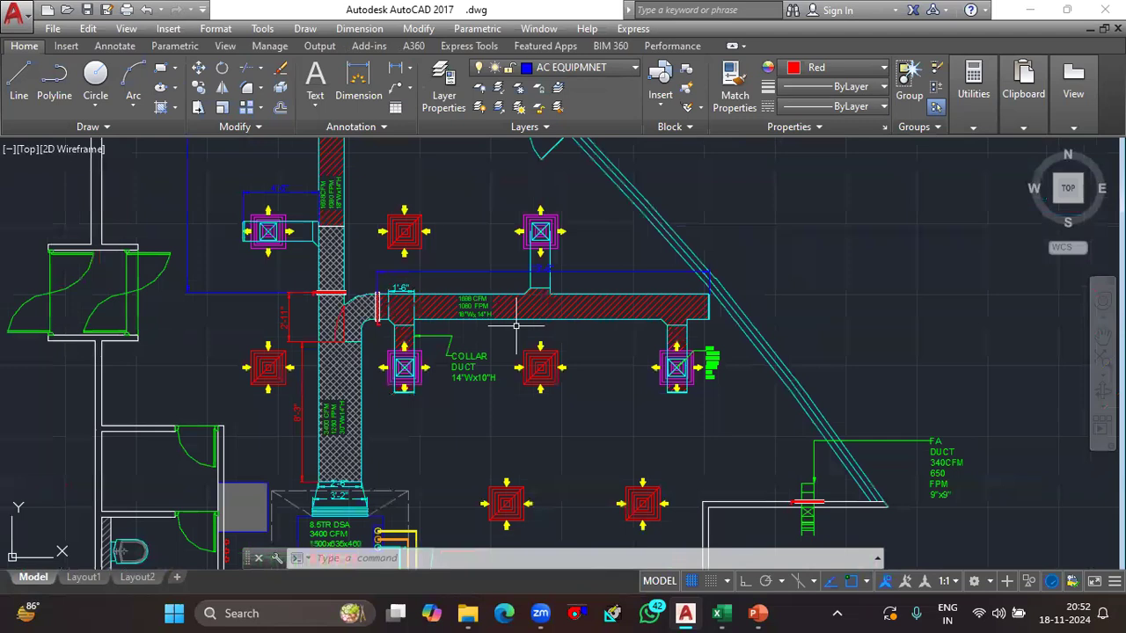
{"action": "left_click", "coordinate": [721, 613]}
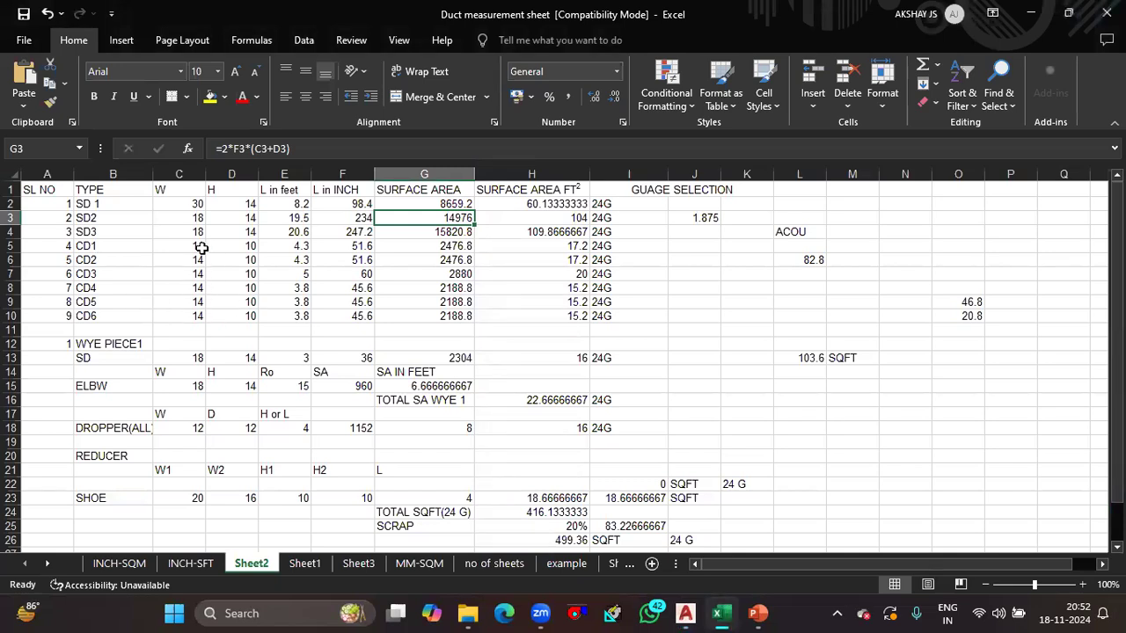
Switch to AutoCAD and read the collar duct's size label below the side branch, then return to Sheet2 in Excel
{"action": "left_click", "coordinate": [680, 615]}
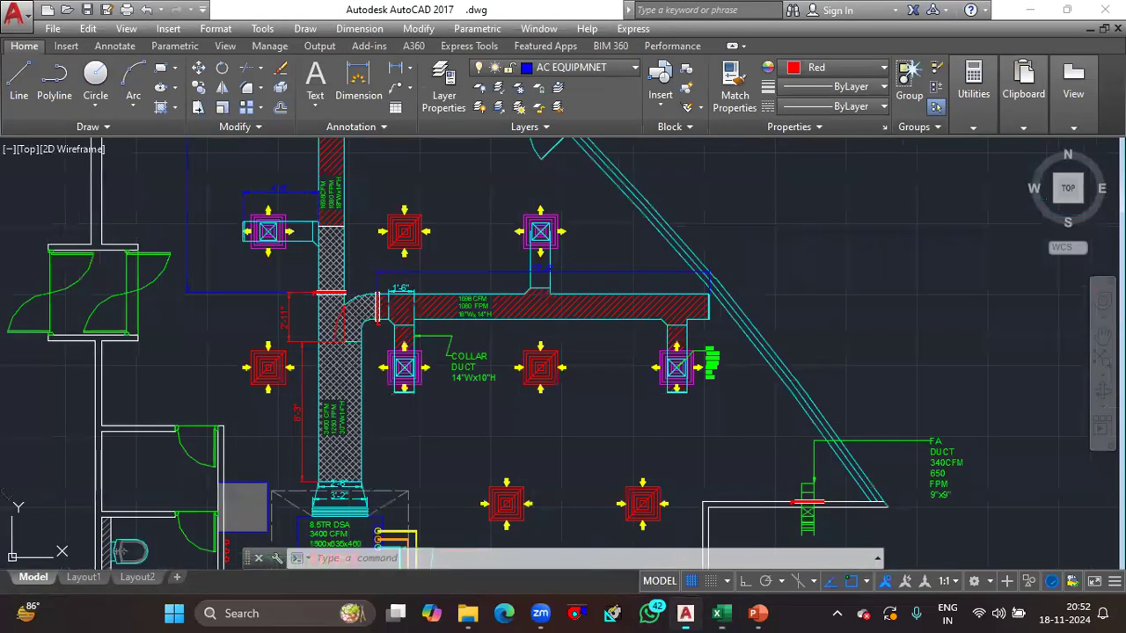
{"action": "scroll", "coordinate": [415, 402], "scroll_direction": "up", "scroll_amount": 4}
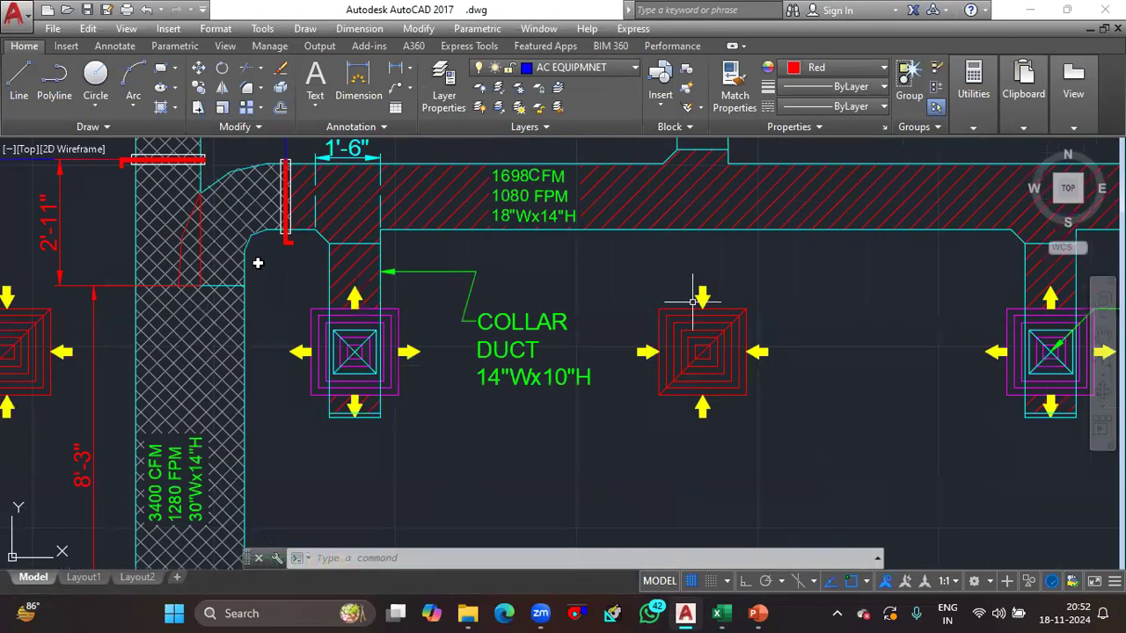
{"action": "key", "text": "alt+Tab"}
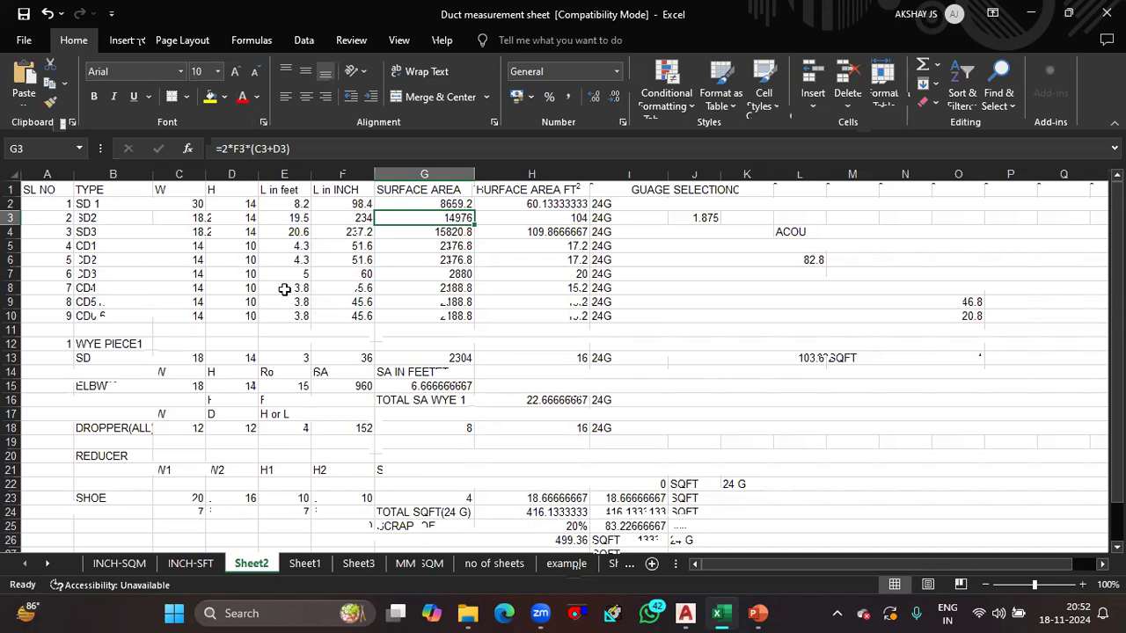
{"action": "key", "text": "alt+Tab"}
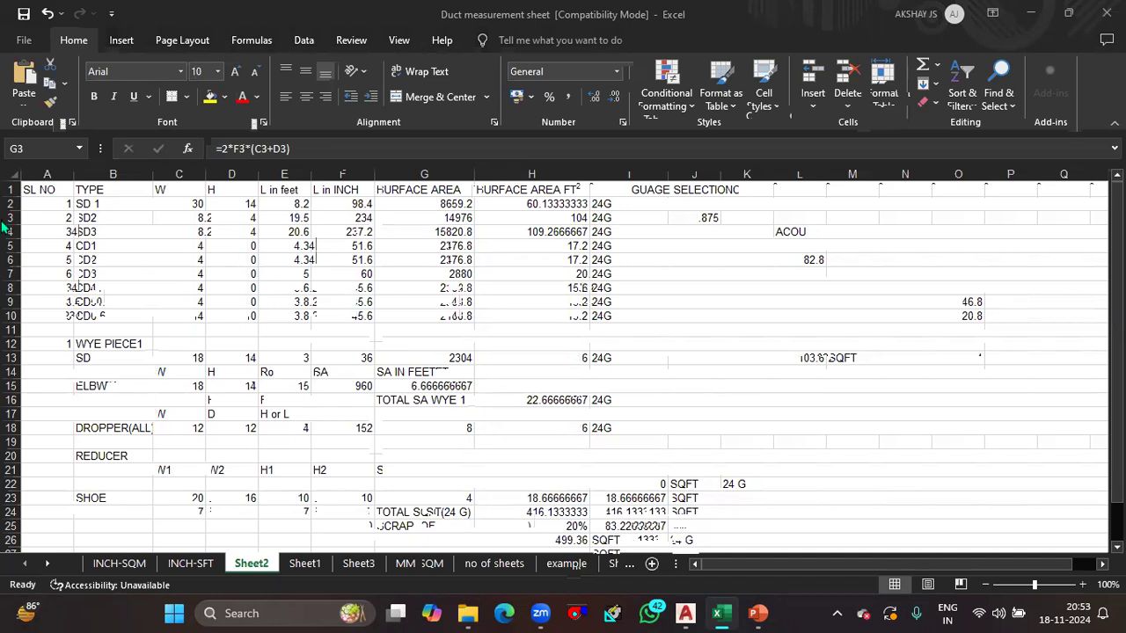
Switch to AutoCAD and examine the wye piece's curved elbow where the main duct turns into the side branch, then return to Excel
{"action": "left_click", "coordinate": [691, 613]}
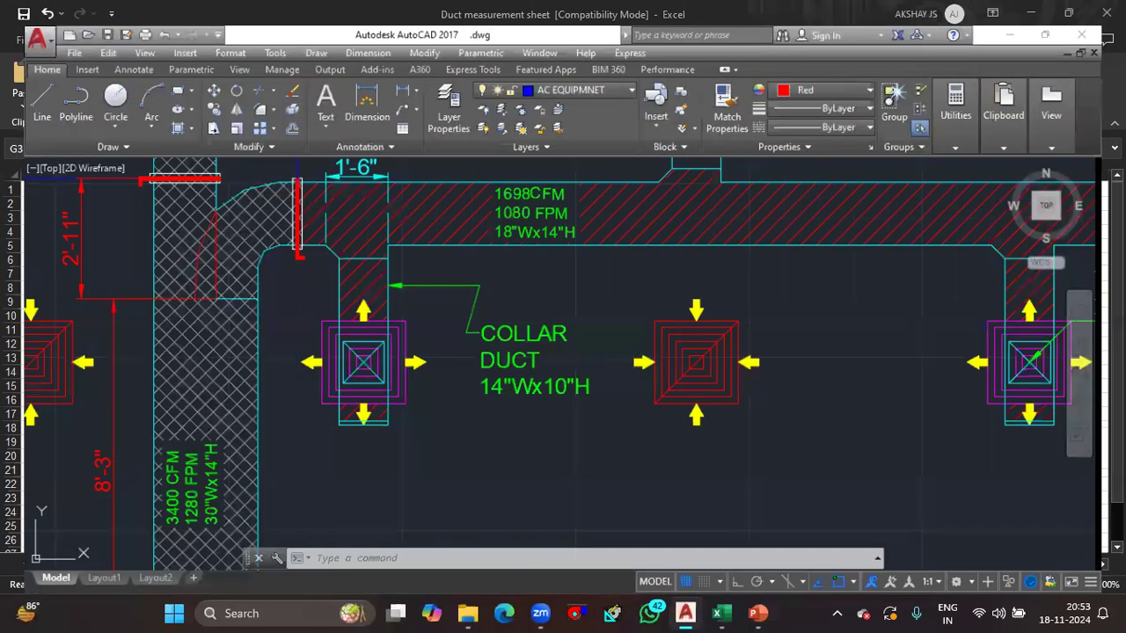
{"action": "scroll", "coordinate": [362, 309], "scroll_direction": "down", "scroll_amount": 3}
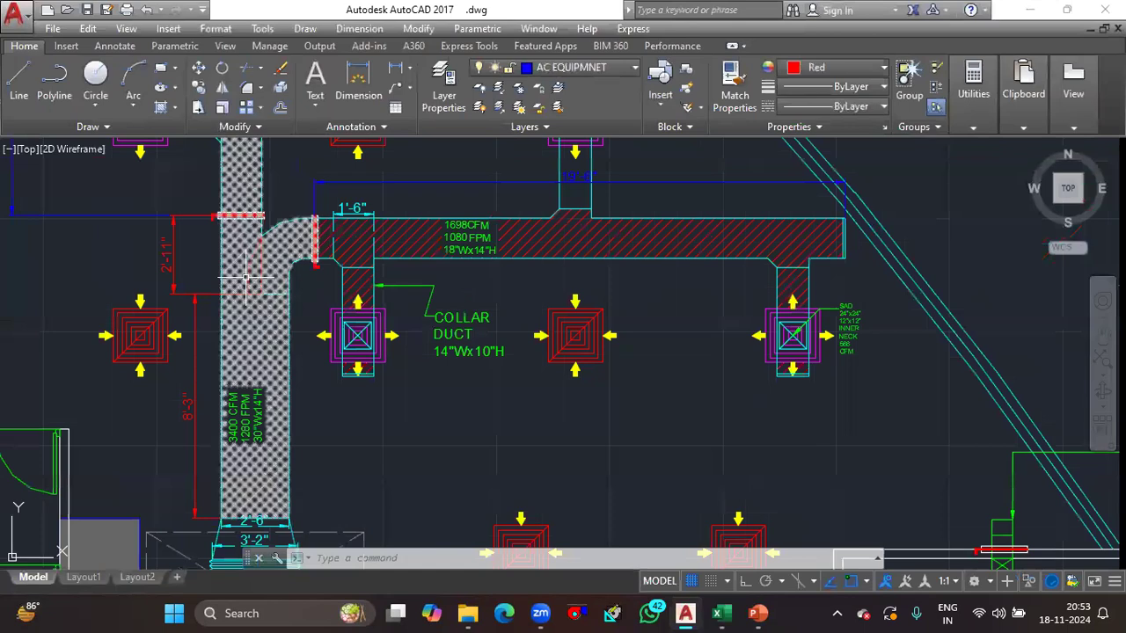
{"action": "scroll", "coordinate": [247, 278], "scroll_direction": "up", "scroll_amount": 2}
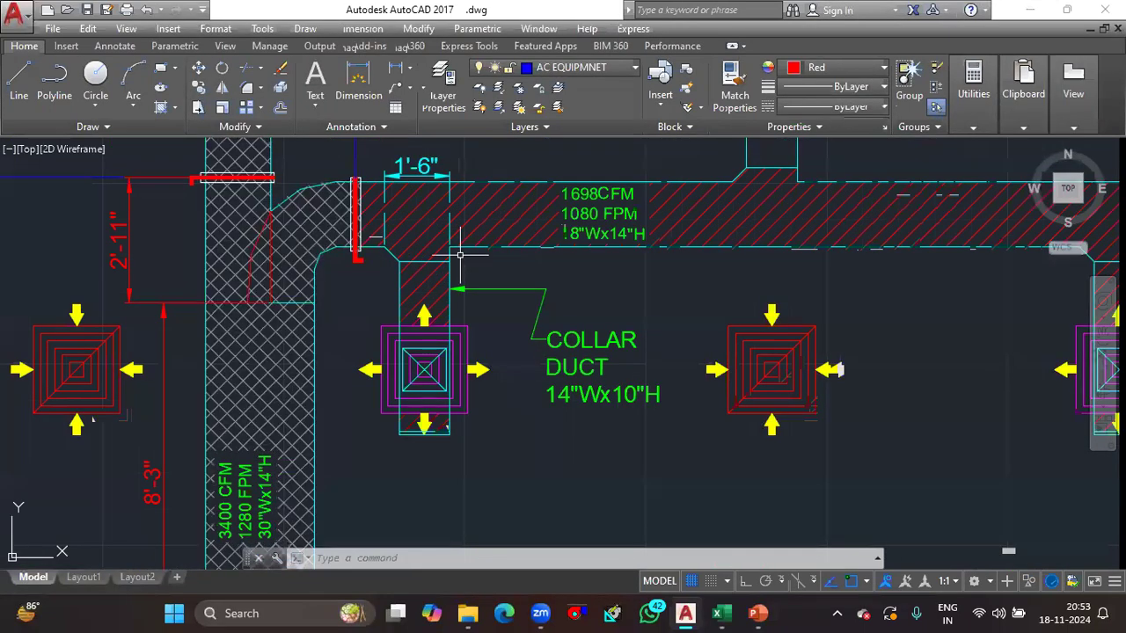
{"action": "scroll", "coordinate": [281, 236], "scroll_direction": "up", "scroll_amount": 4}
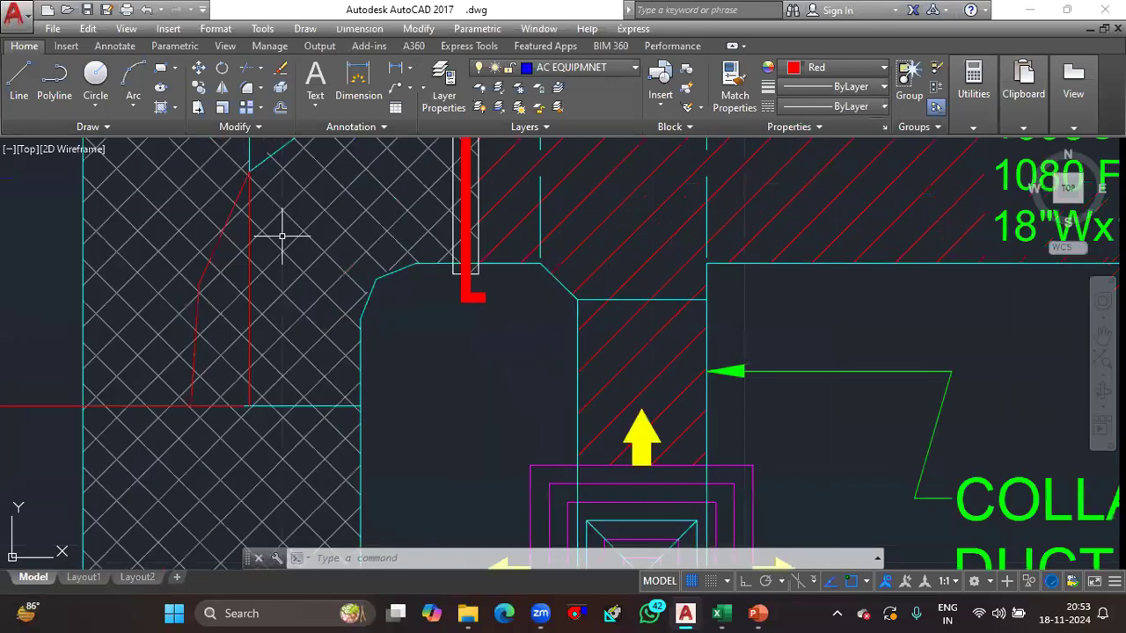
{"action": "scroll", "coordinate": [264, 230], "scroll_direction": "down", "scroll_amount": 4}
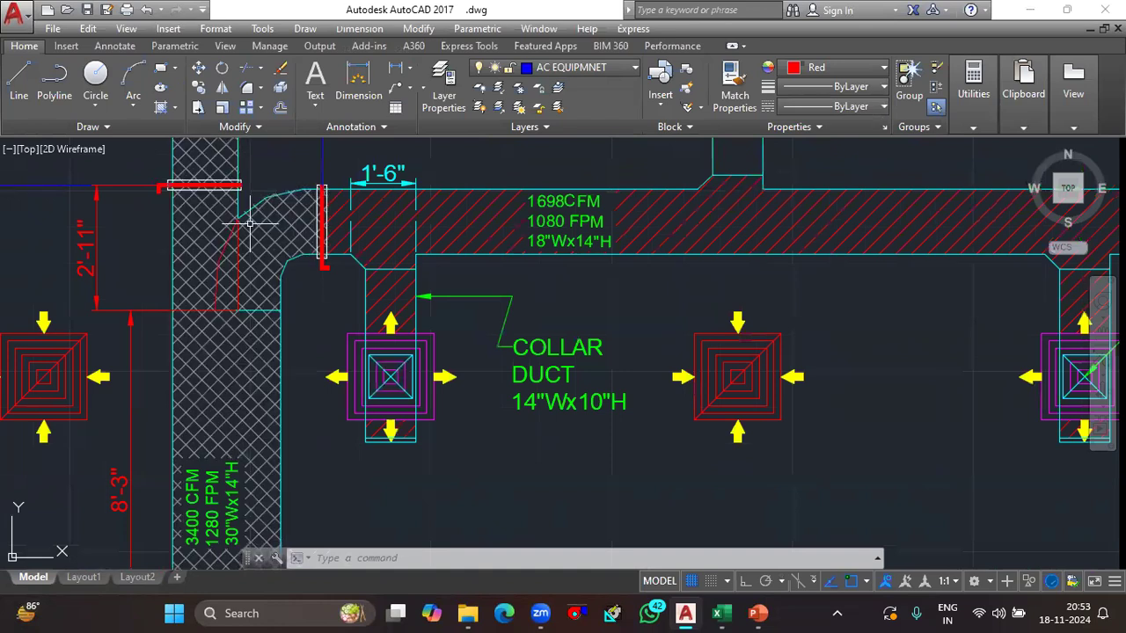
{"action": "left_click", "coordinate": [685, 613]}
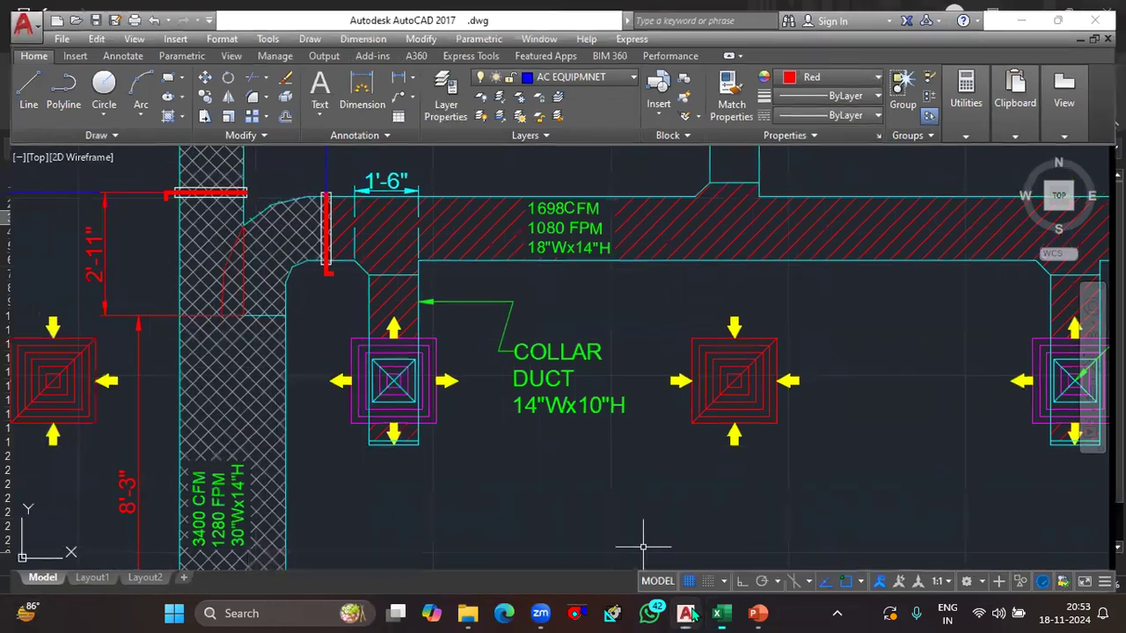
{"action": "left_click", "coordinate": [719, 613]}
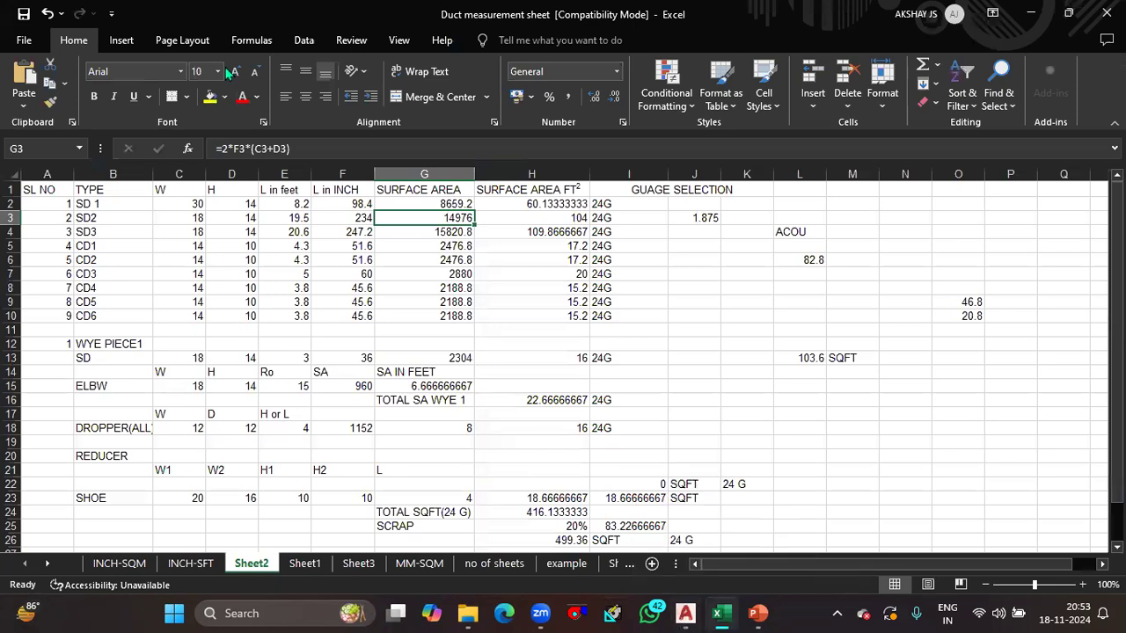
{"action": "key", "text": "alt+Tab"}
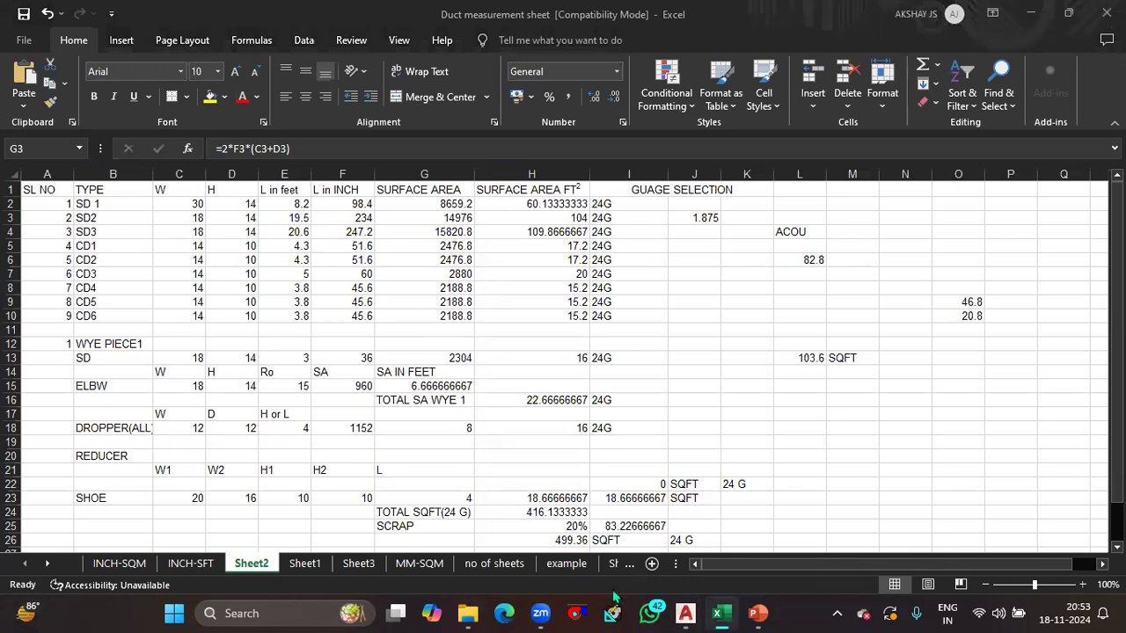
Examine the wye piece's straight section and its length dimension between main duct and flange in AutoCAD, then return to Sheet2 in Excel
{"action": "left_click", "coordinate": [686, 613]}
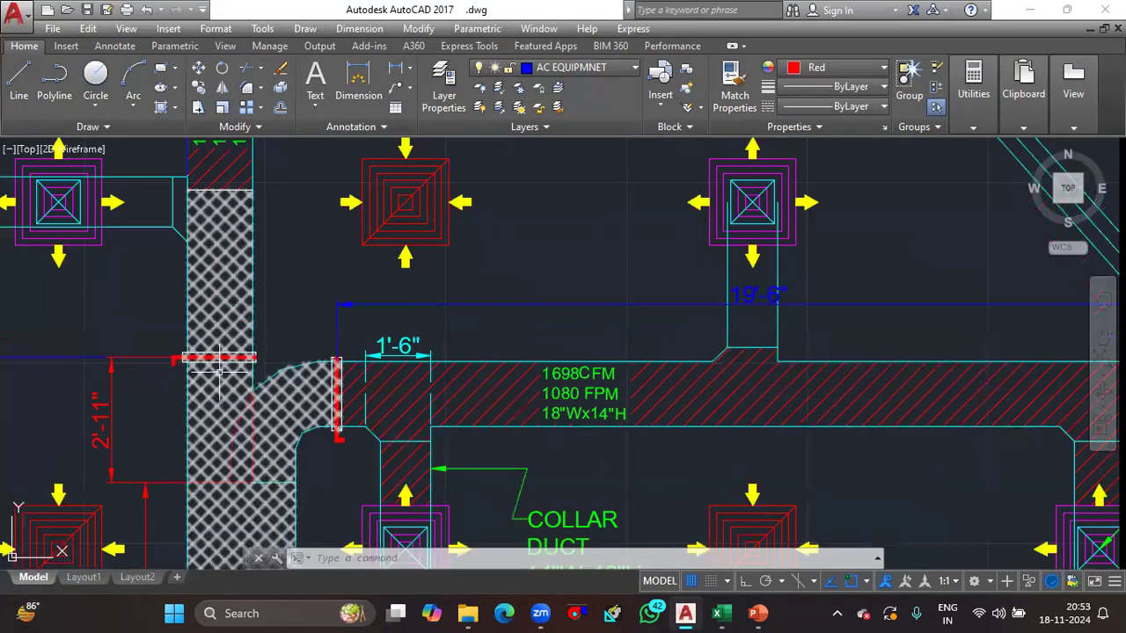
{"action": "left_click_drag", "start_coordinate": [219, 372], "coordinate": [220, 466]}
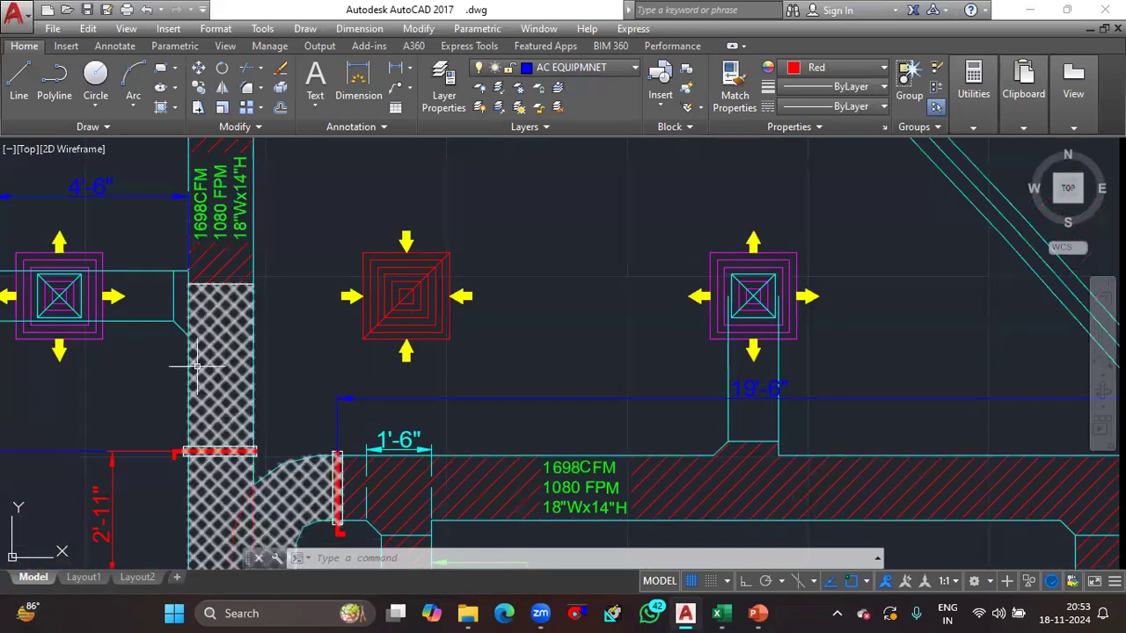
{"action": "left_click", "coordinate": [1029, 11]}
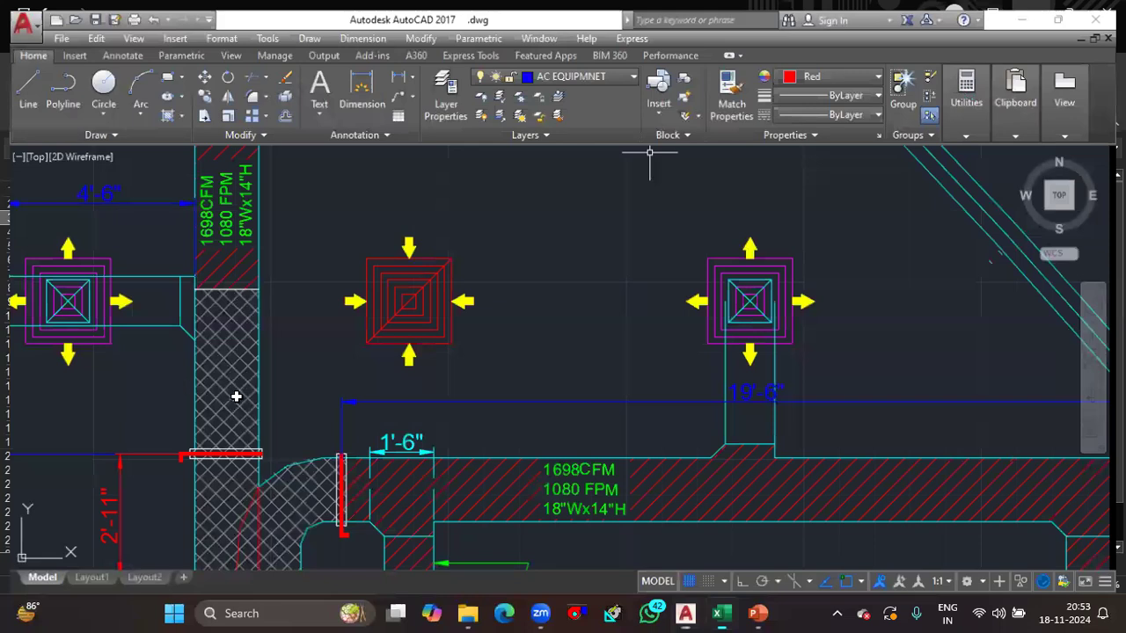
{"action": "key", "text": "alt+Tab"}
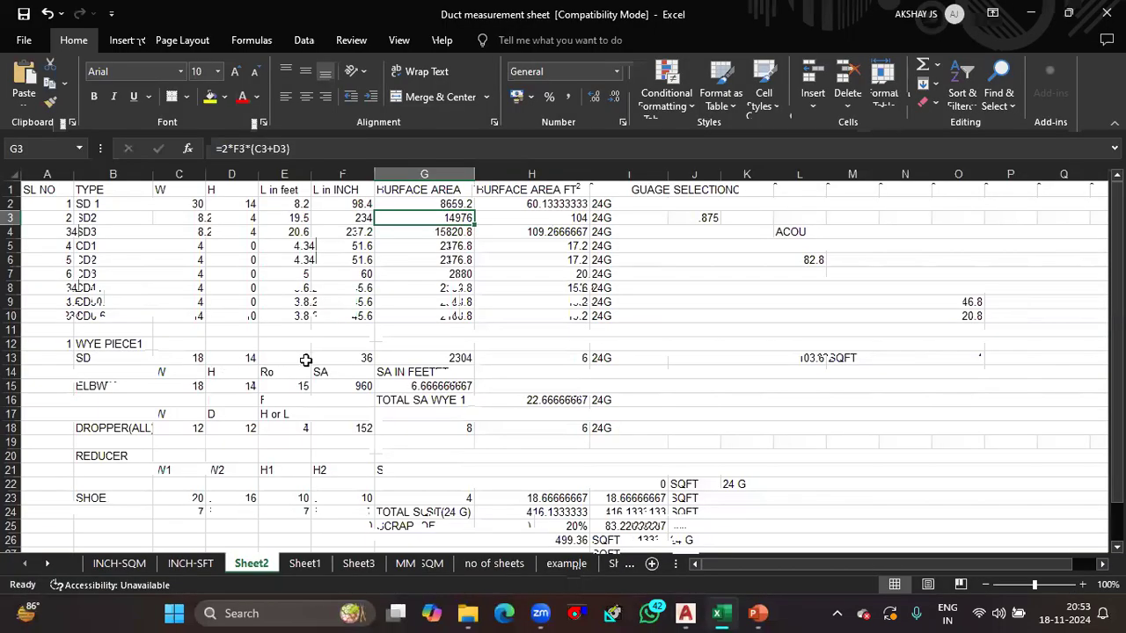
{"action": "key", "text": "alt+Tab"}
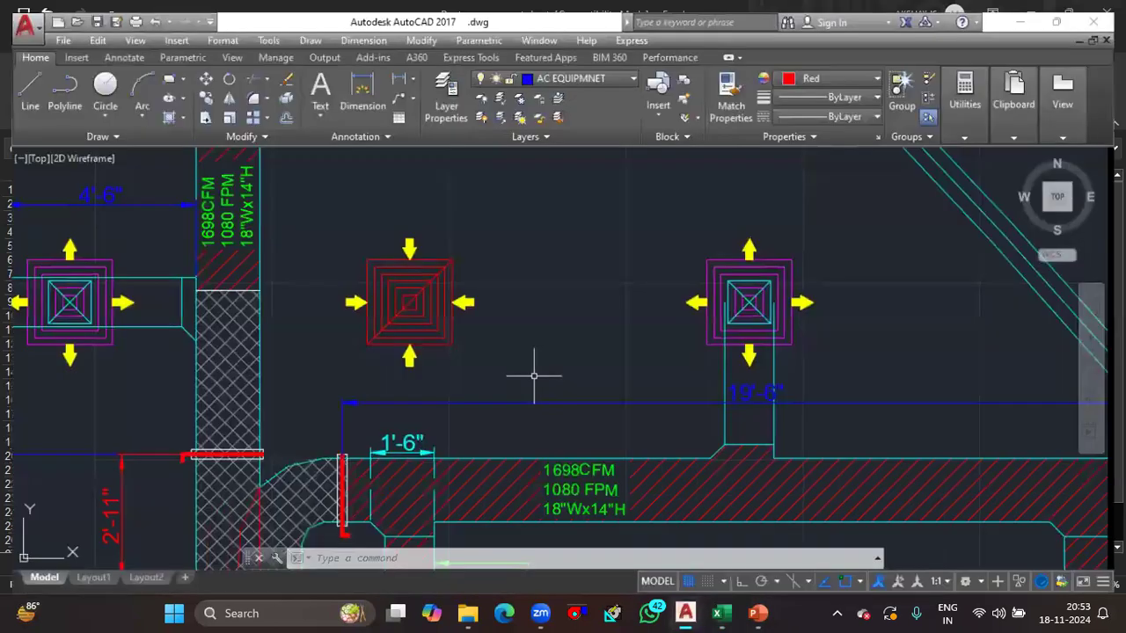
{"action": "scroll", "coordinate": [240, 341], "scroll_direction": "down", "scroll_amount": 2}
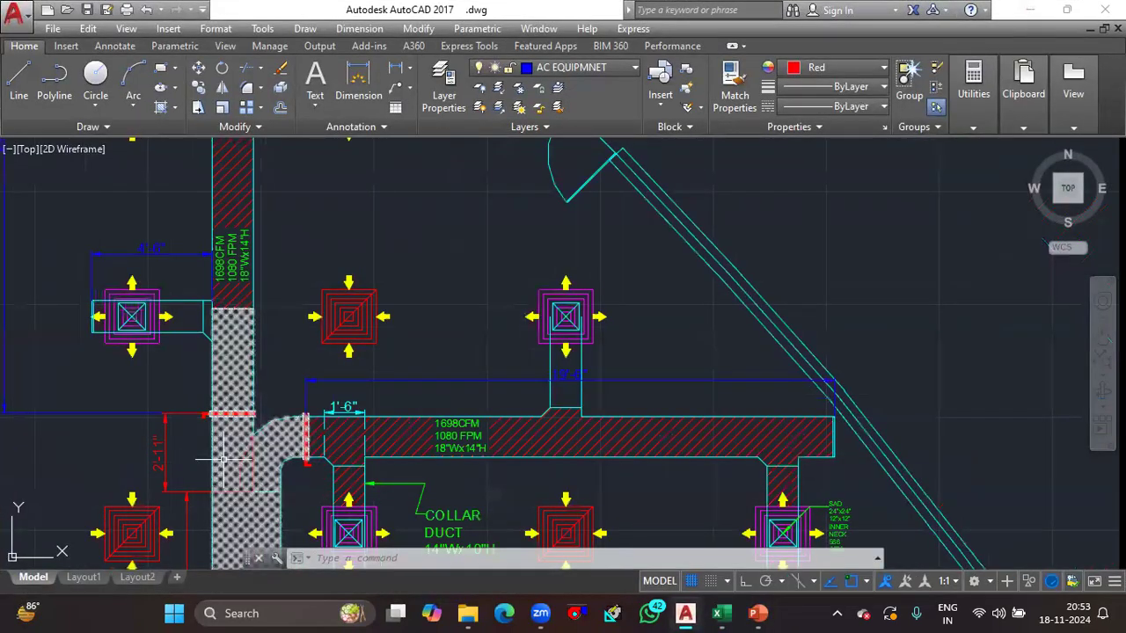
{"action": "scroll", "coordinate": [224, 458], "scroll_direction": "up", "scroll_amount": 5}
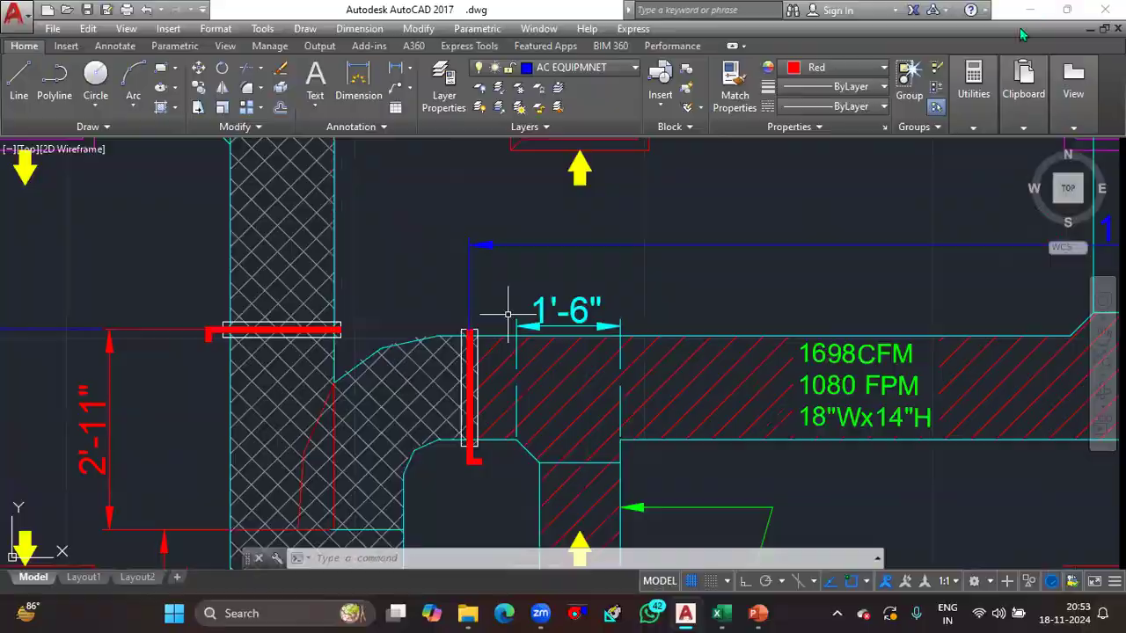
{"action": "key", "text": "alt+Tab"}
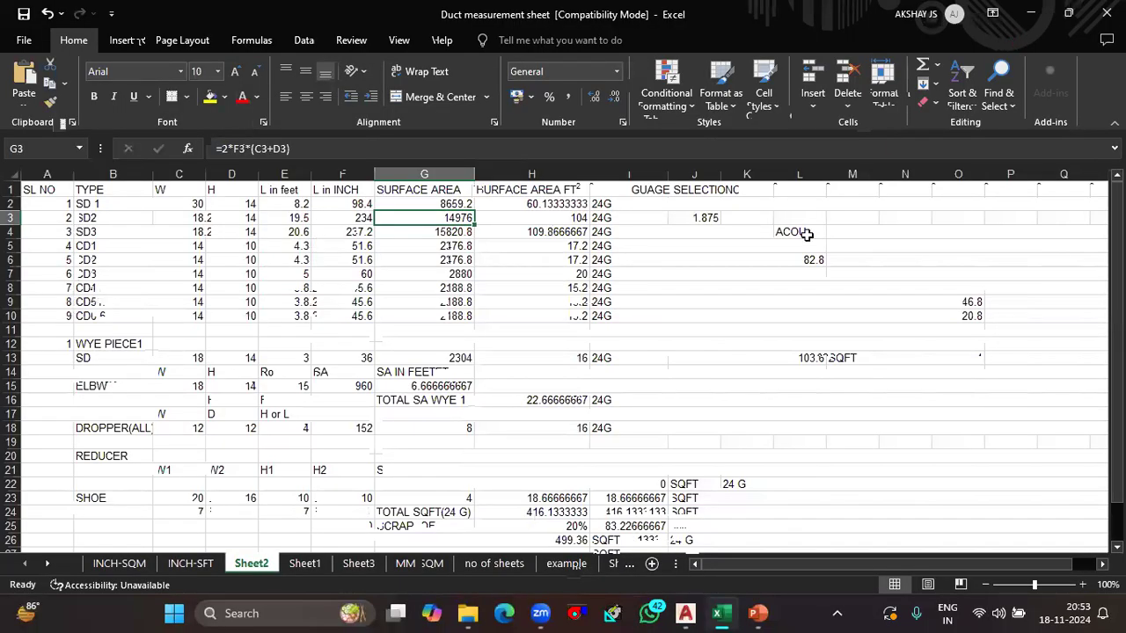
Check the inch length, surface area and square-feet formulas of the wye piece's straight duct in row 13
{"action": "left_click", "coordinate": [364, 357]}
{"action": "left_click", "coordinate": [463, 357]}
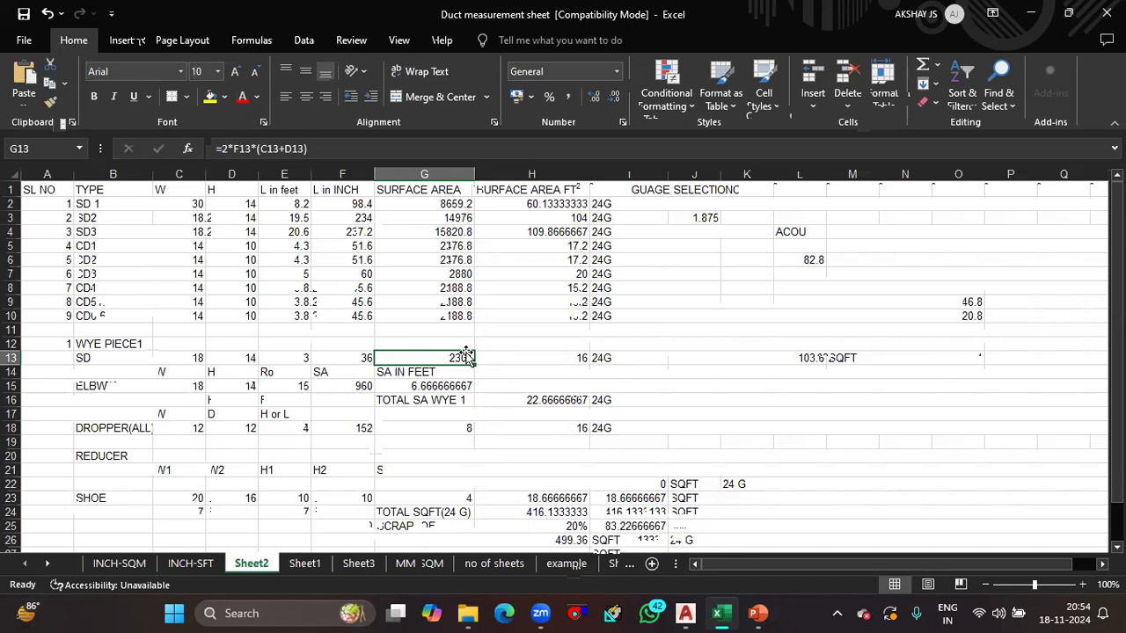
{"action": "left_click", "coordinate": [570, 356]}
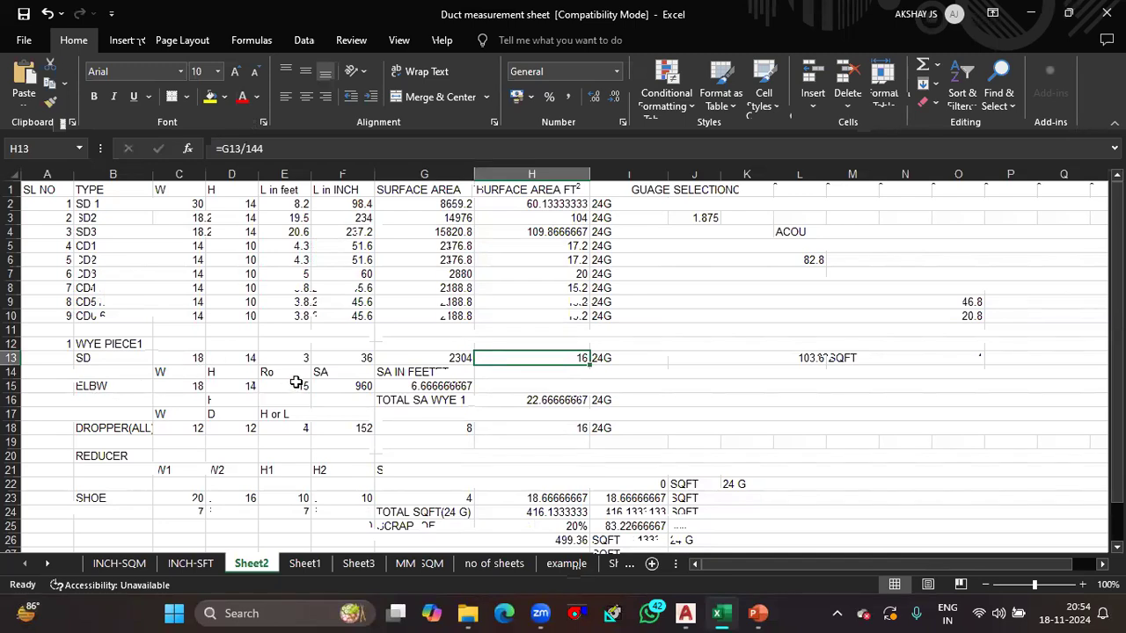
Enter the wye piece elbow's Ro in E15 with the formula =6+C15/2, then check the entered formula
{"action": "left_click", "coordinate": [296, 384]}
{"action": "type", "text": "="}
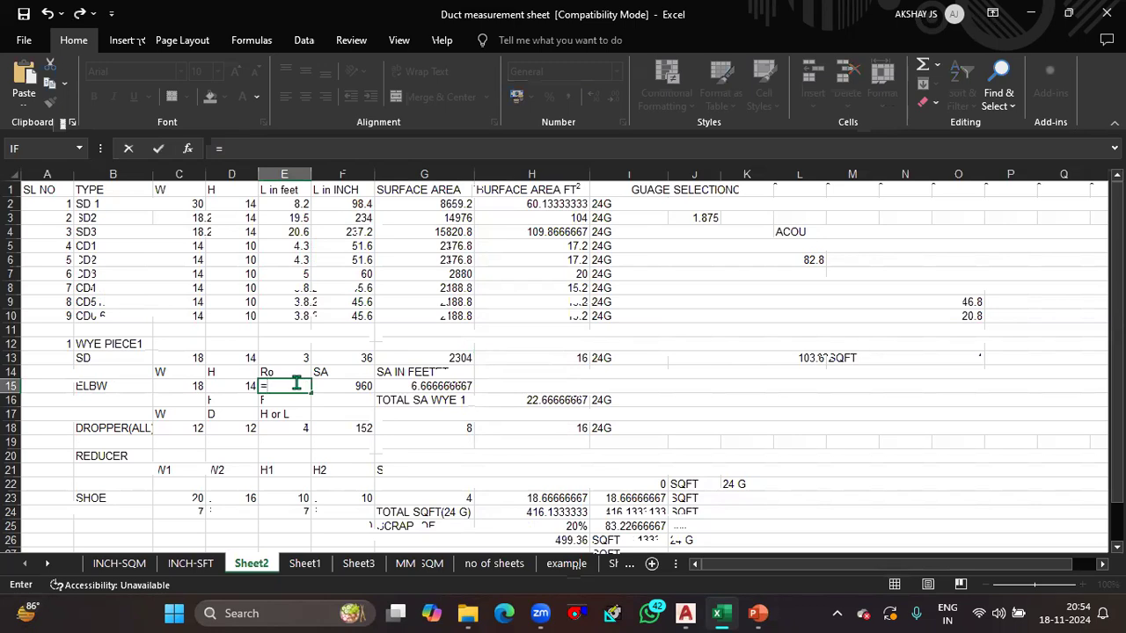
{"action": "type", "text": "6+"}
{"action": "left_click", "coordinate": [188, 386]}
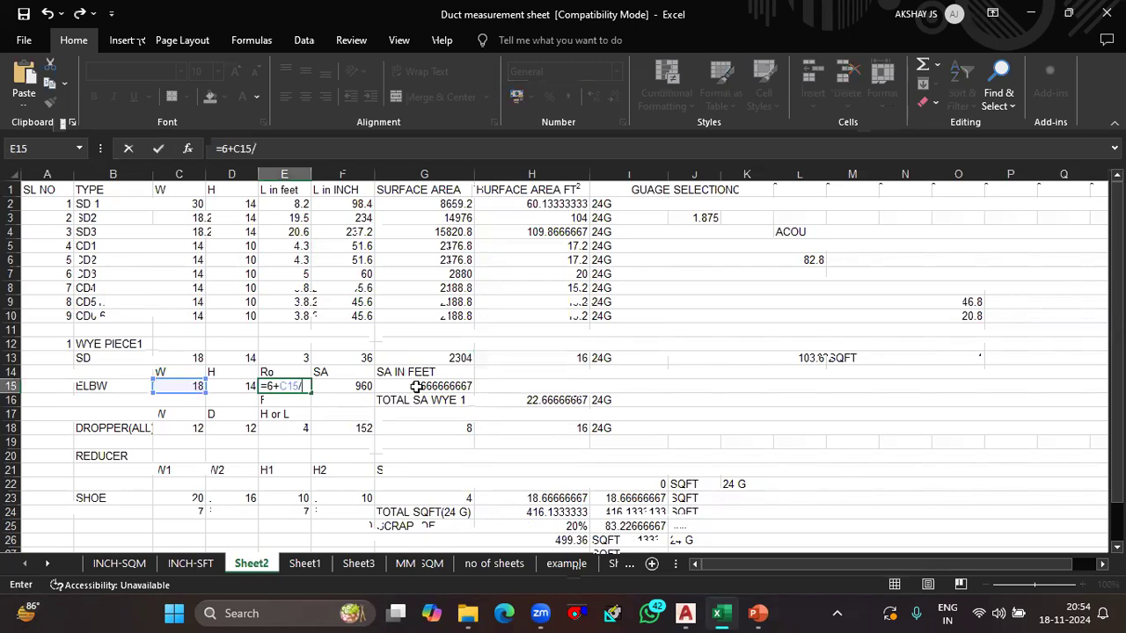
{"action": "key", "text": "Return"}
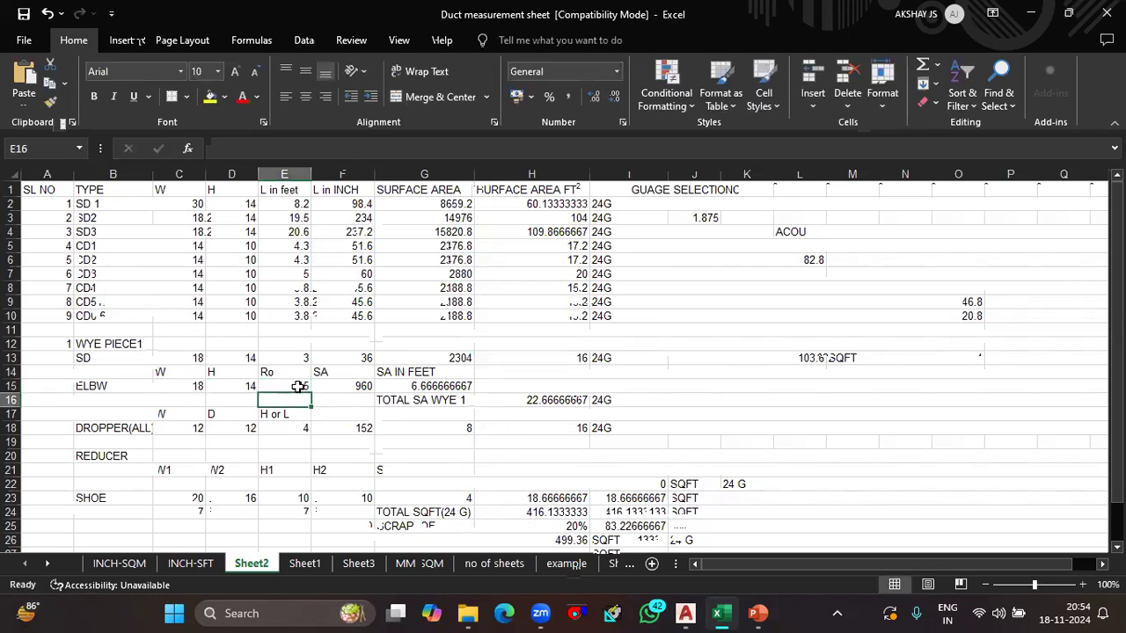
{"action": "left_click", "coordinate": [299, 387]}
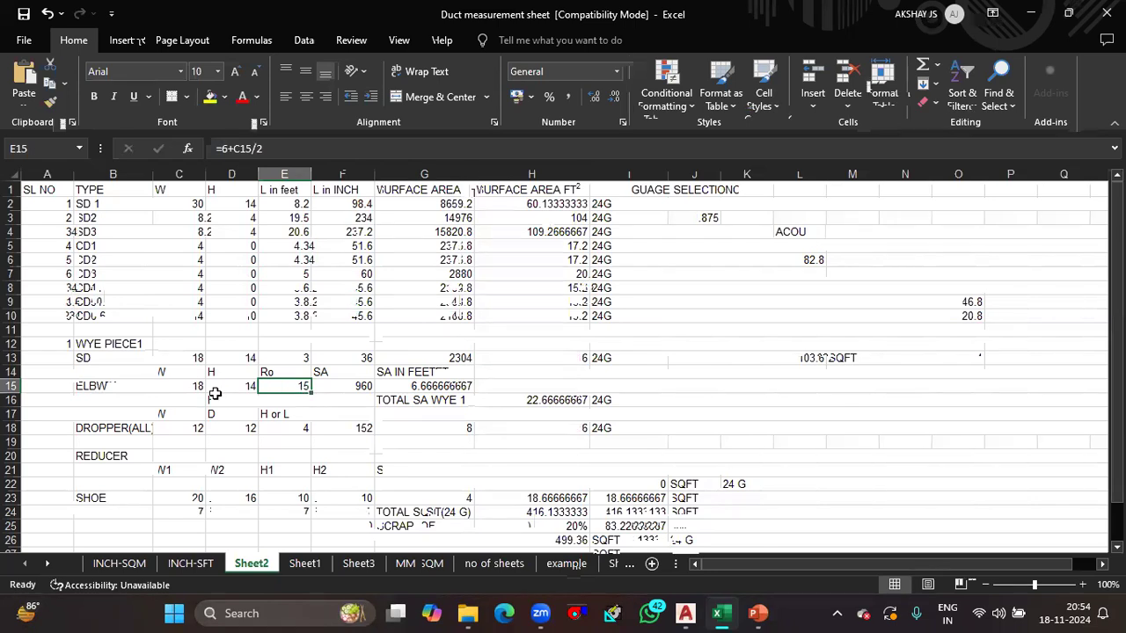
Calculate the elbow's surface area in F15 with the formula =2*E15*(C15+D15)
{"action": "left_click", "coordinate": [367, 387]}
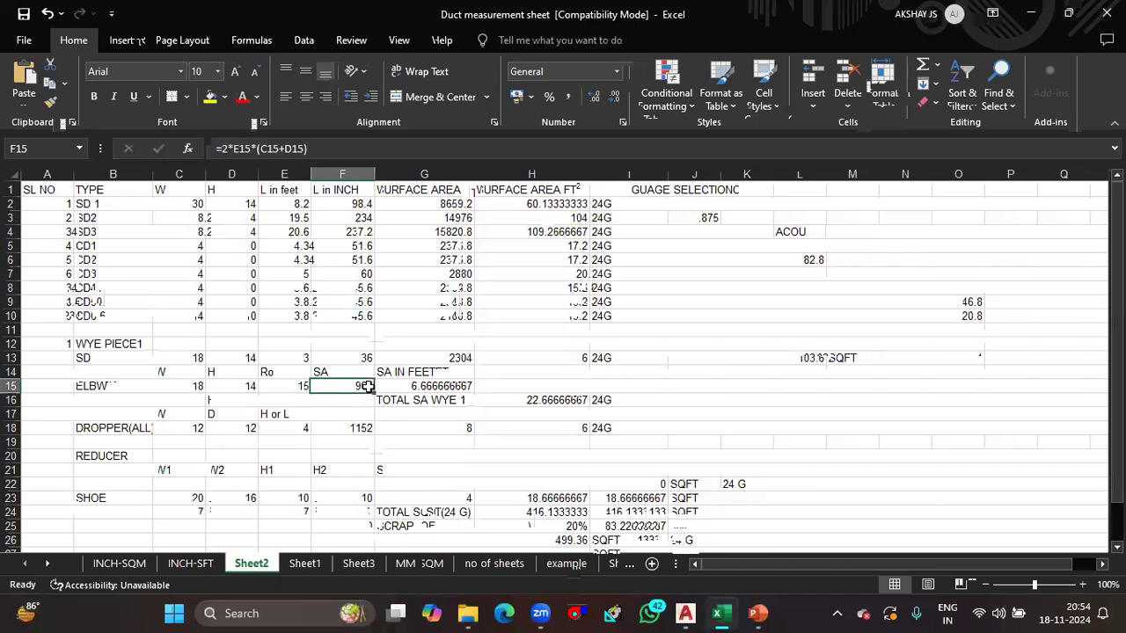
{"action": "type", "text": "=2*"}
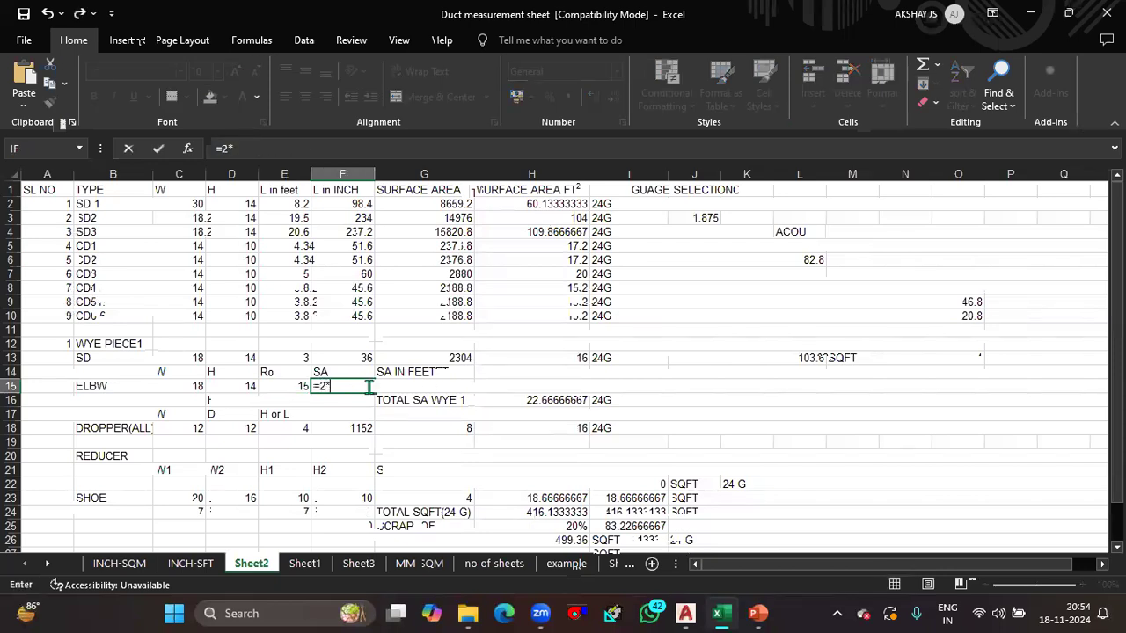
{"action": "left_click", "coordinate": [285, 387]}
{"action": "type", "text": "*"}
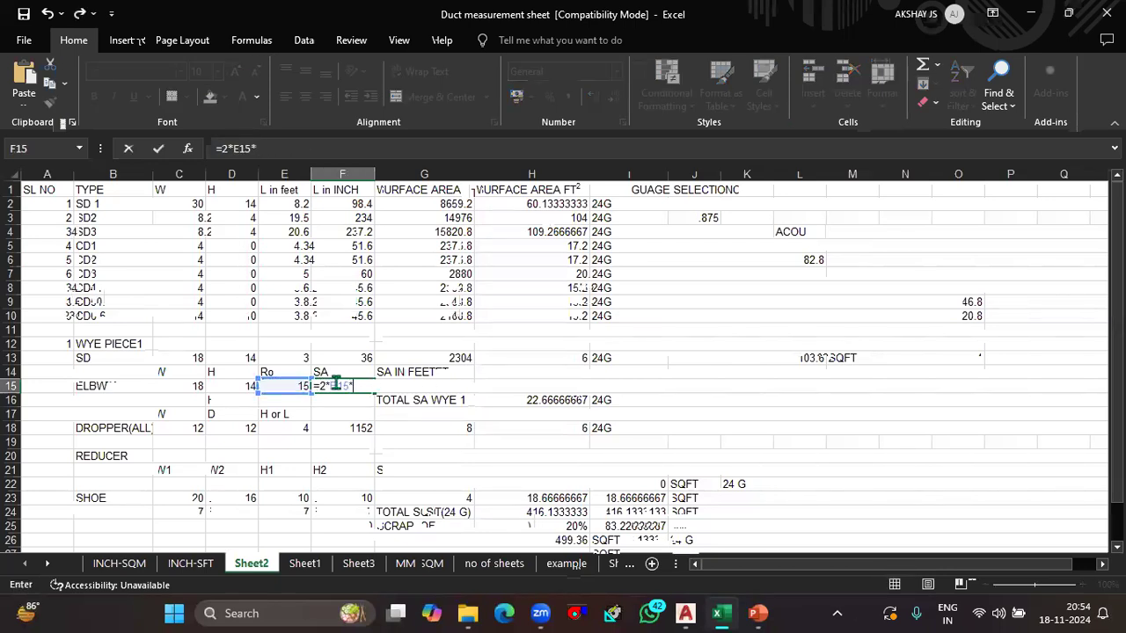
{"action": "type", "text": "("}
{"action": "left_click", "coordinate": [190, 385]}
{"action": "type", "text": "+"}
{"action": "left_click", "coordinate": [228, 385]}
{"action": "type", "text": ")"}
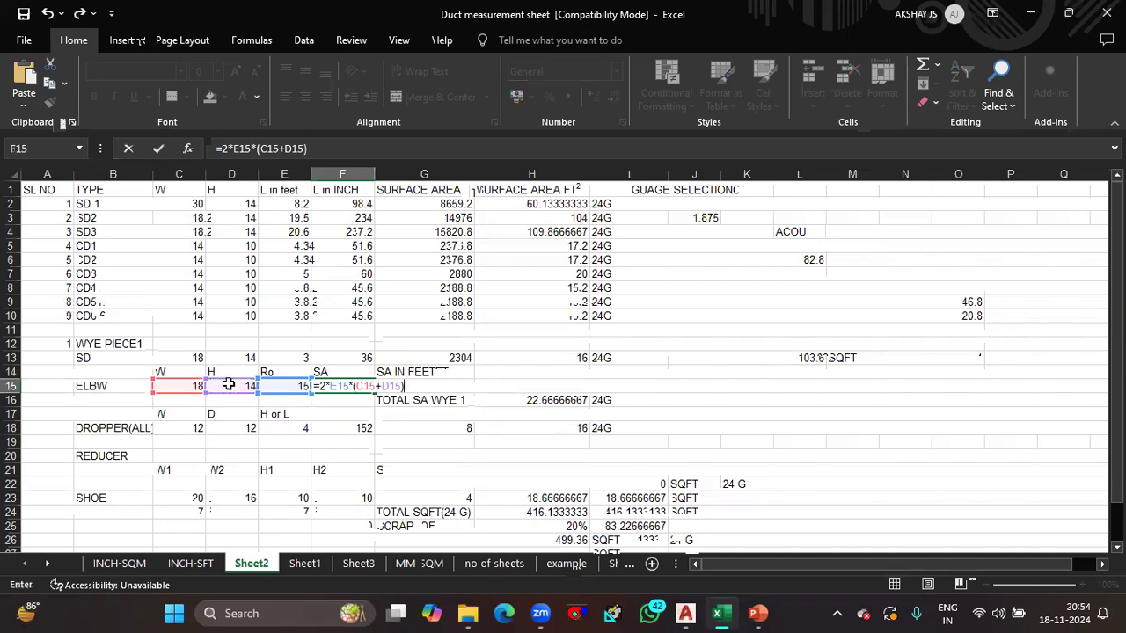
{"action": "key", "text": "Return"}
{"action": "left_click", "coordinate": [360, 386]}
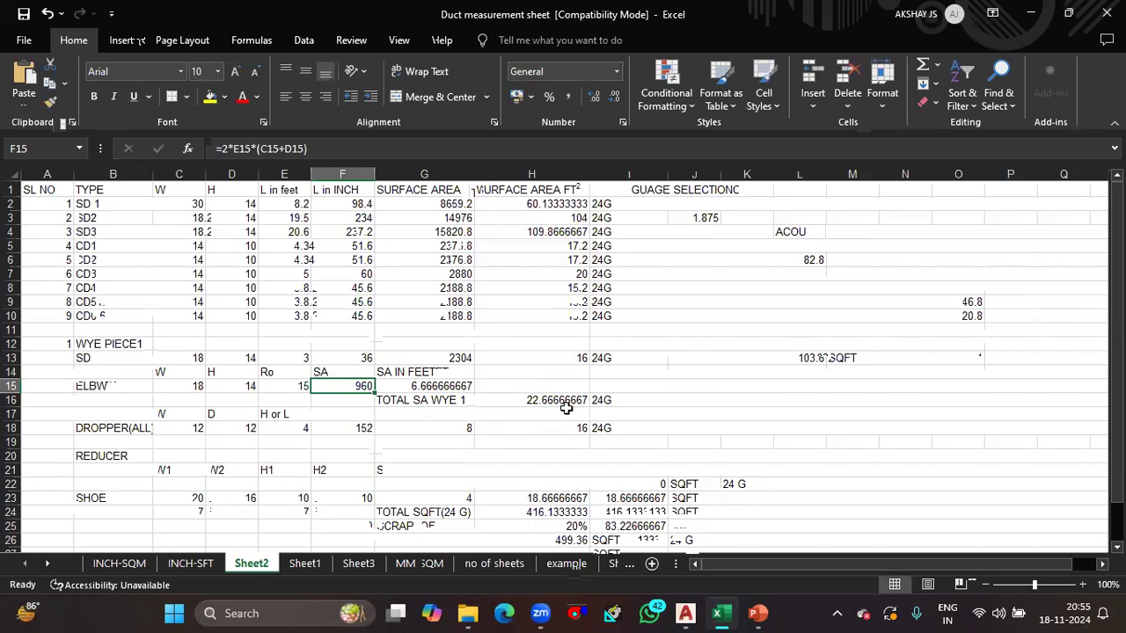
Check the elbow's square-feet formula in G15, then examine the wye piece in AutoCAD and return to Excel
{"action": "left_click", "coordinate": [425, 391]}
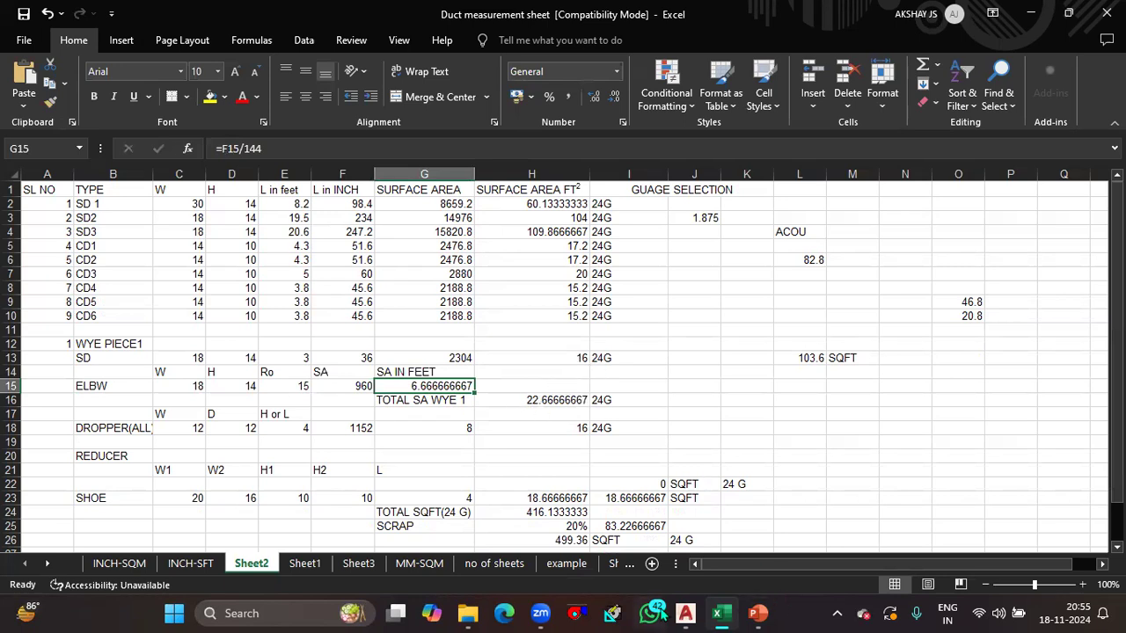
{"action": "left_click", "coordinate": [684, 613]}
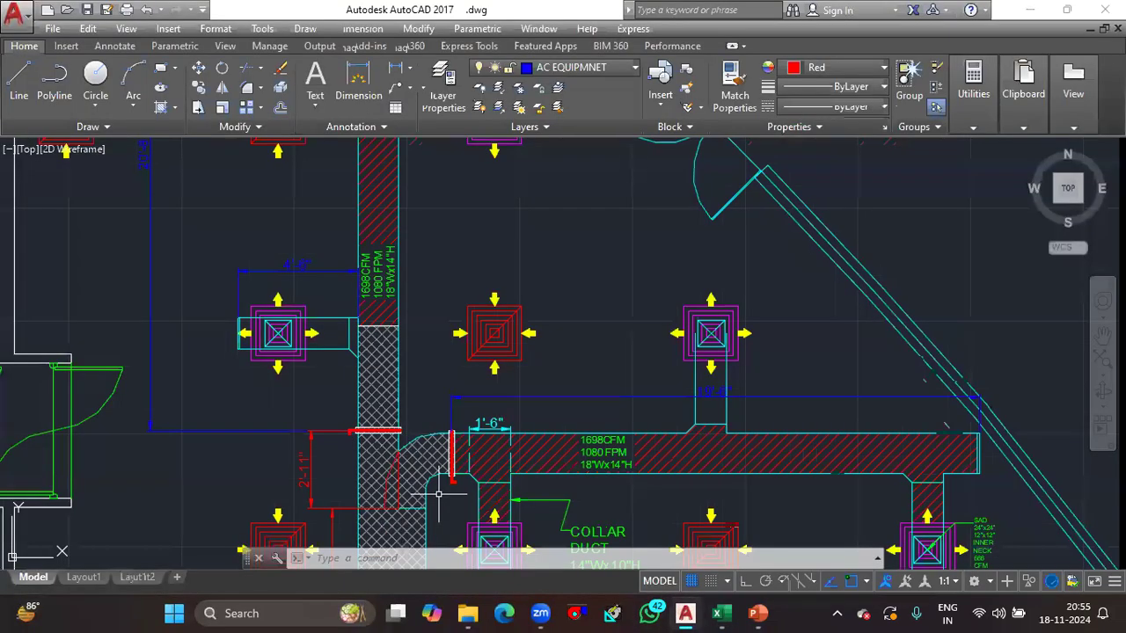
{"action": "left_click_drag", "start_coordinate": [438, 494], "coordinate": [455, 432]}
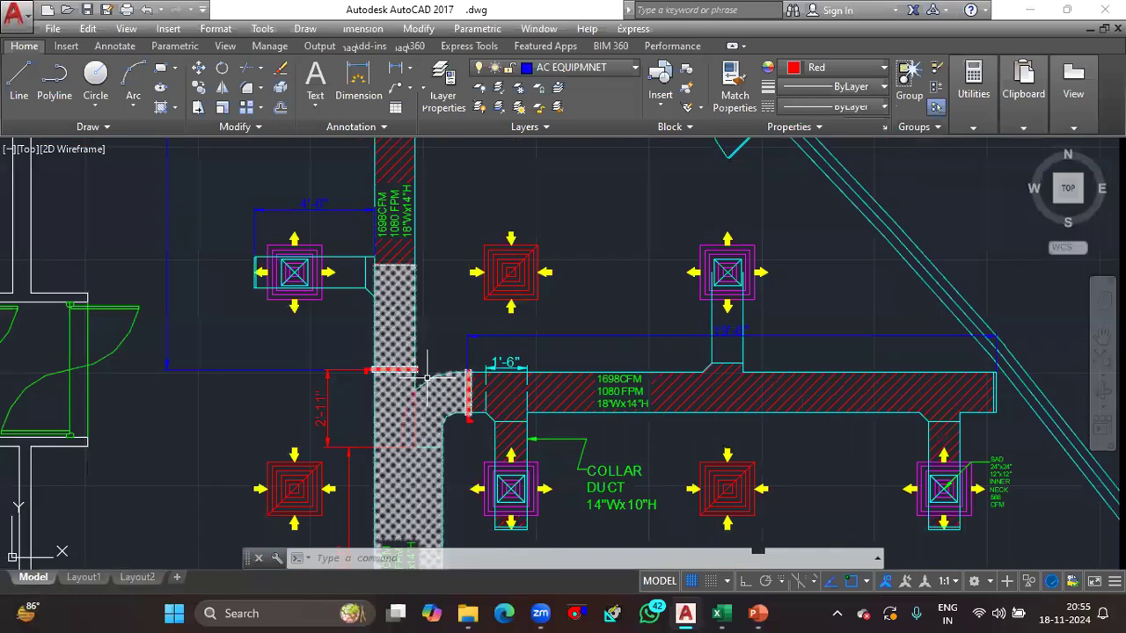
{"action": "left_click", "coordinate": [1028, 10]}
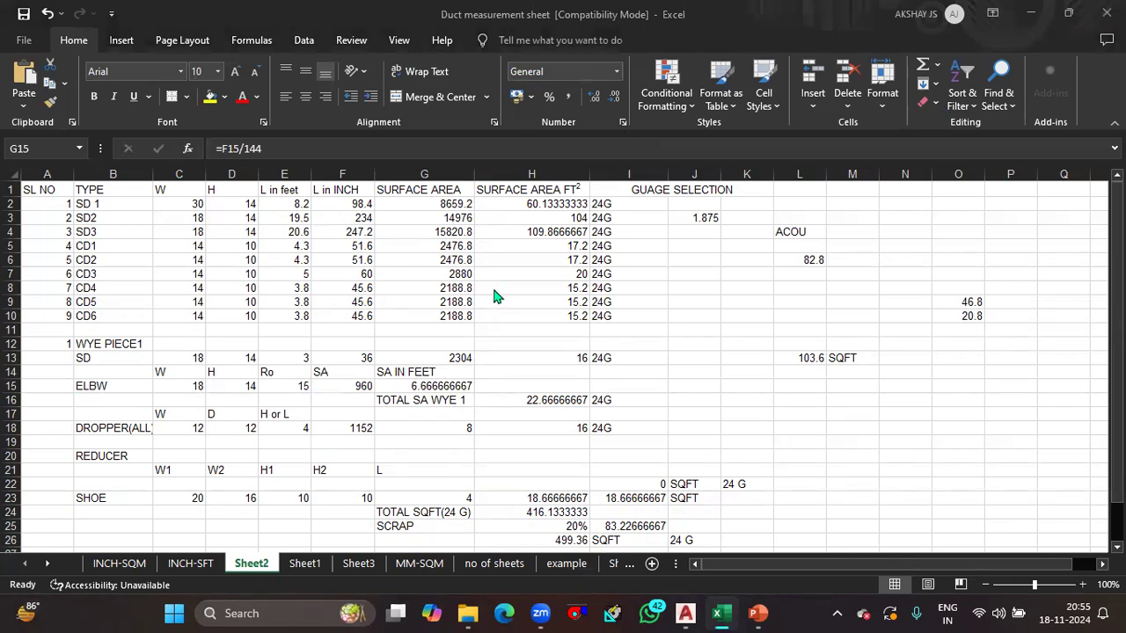
Review the dropper row below the wye piece in Sheet2, then view the diffuser layout in AutoCAD and return to Excel
{"action": "scroll", "coordinate": [493, 296], "scroll_direction": "down", "scroll_amount": 1}
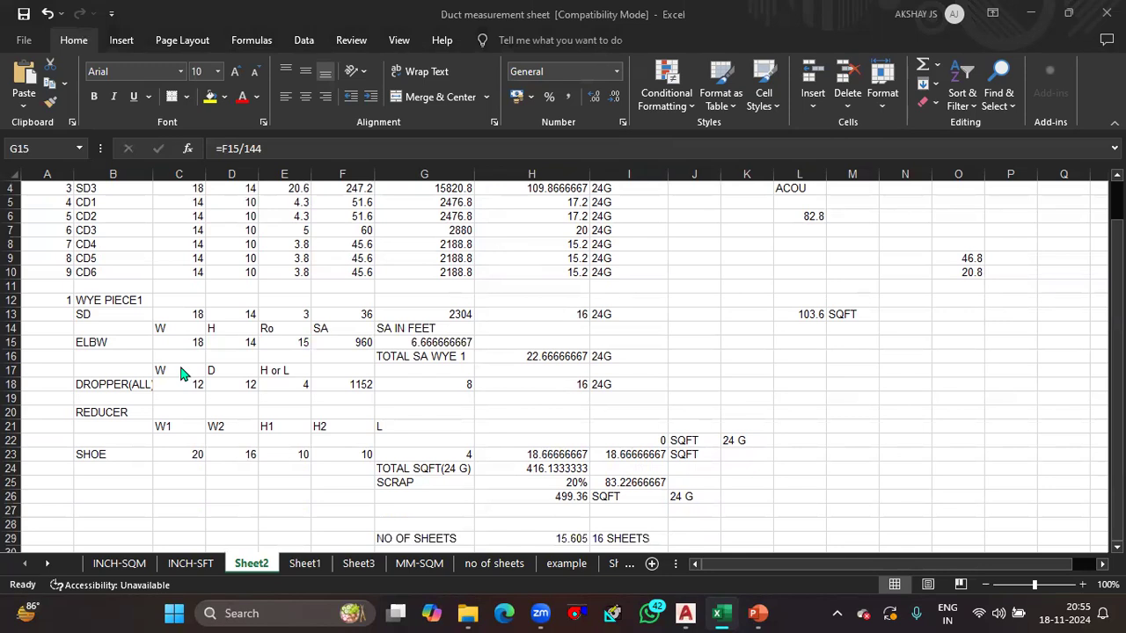
{"action": "left_click", "coordinate": [685, 613]}
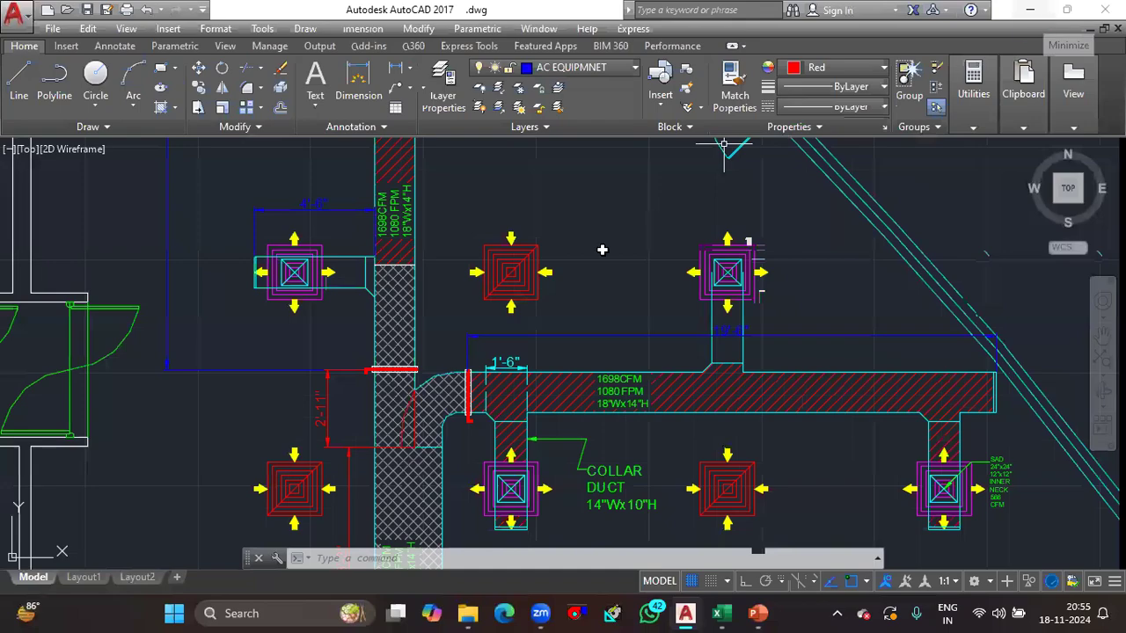
{"action": "key", "text": "alt+Tab"}
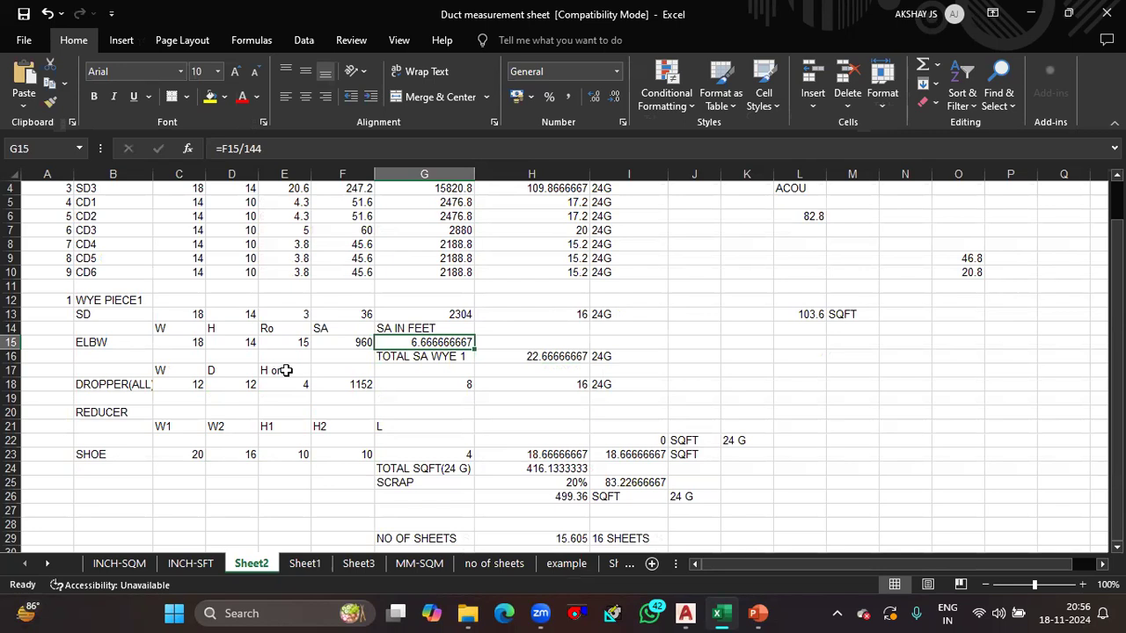
Switch to AutoCAD and examine the duct layout, then the section detail with the vertical dimension below the hatched block
{"action": "left_click", "coordinate": [685, 613]}
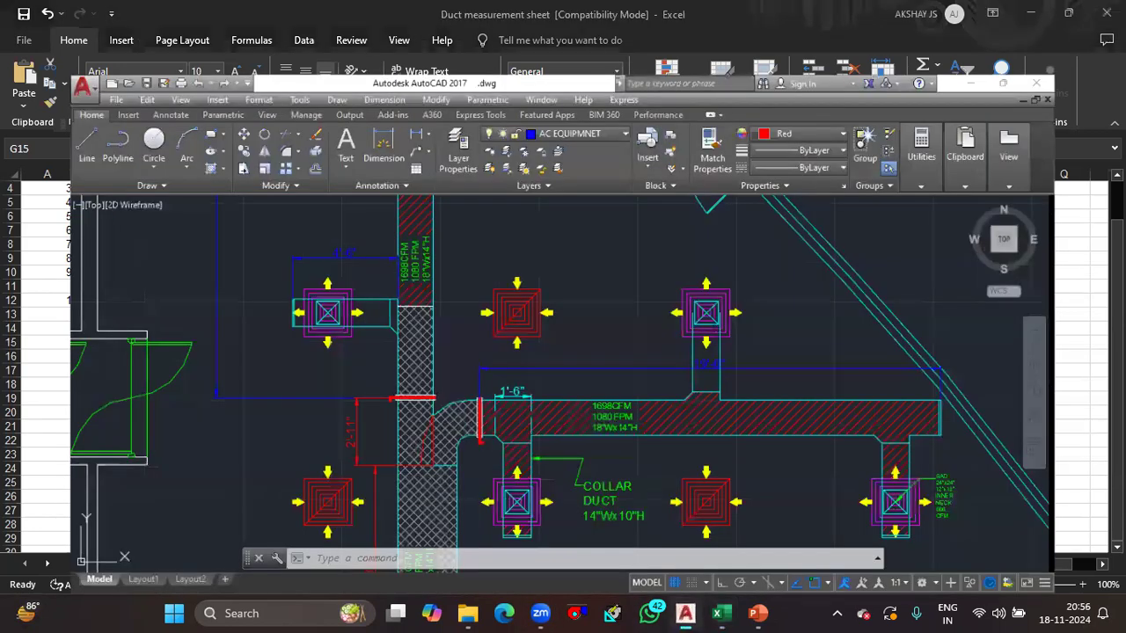
{"action": "scroll", "coordinate": [562, 483], "scroll_direction": "down", "scroll_amount": 2}
{"action": "left_click_drag", "start_coordinate": [563, 482], "coordinate": [478, 366]}
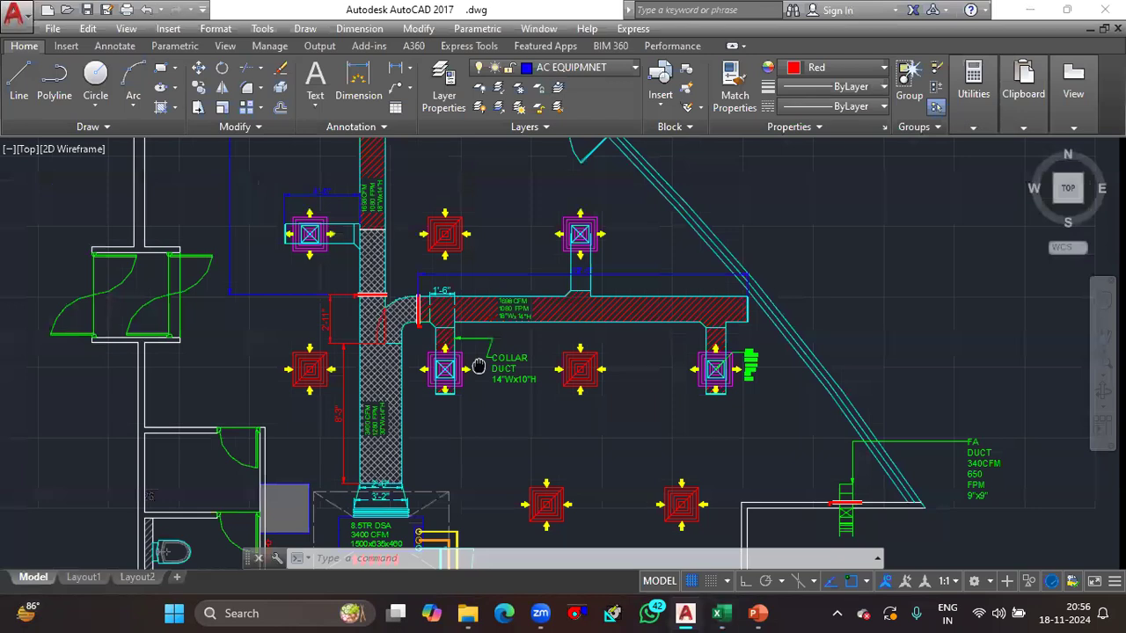
{"action": "scroll", "coordinate": [543, 275], "scroll_direction": "down", "scroll_amount": 2}
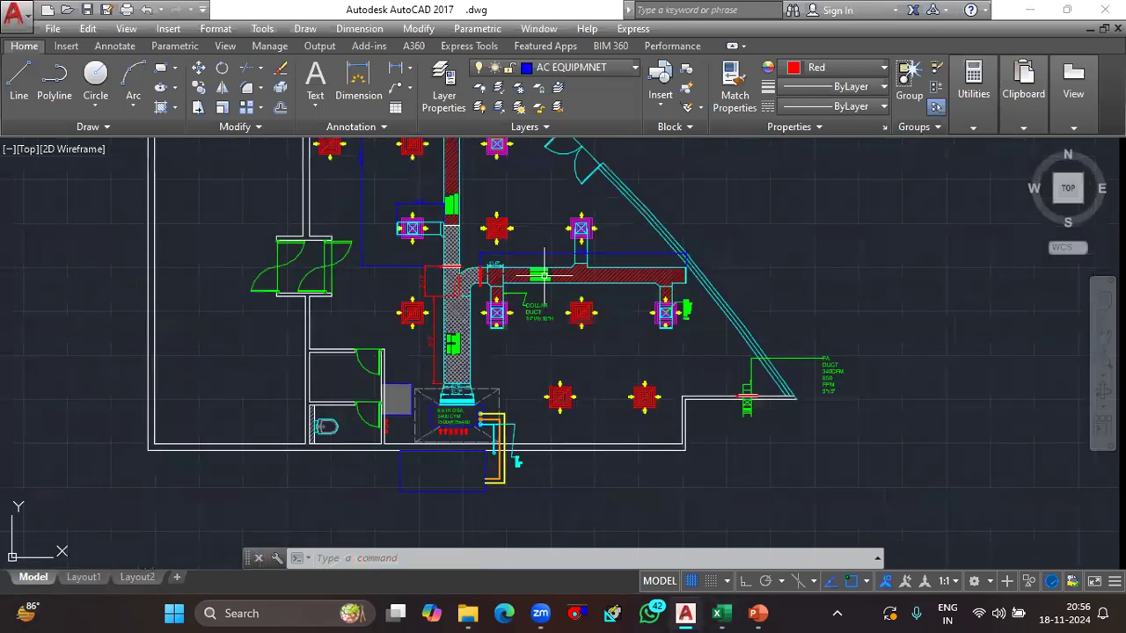
{"action": "scroll", "coordinate": [542, 275], "scroll_direction": "up", "scroll_amount": 6}
{"action": "scroll", "coordinate": [616, 226], "scroll_direction": "down", "scroll_amount": 2}
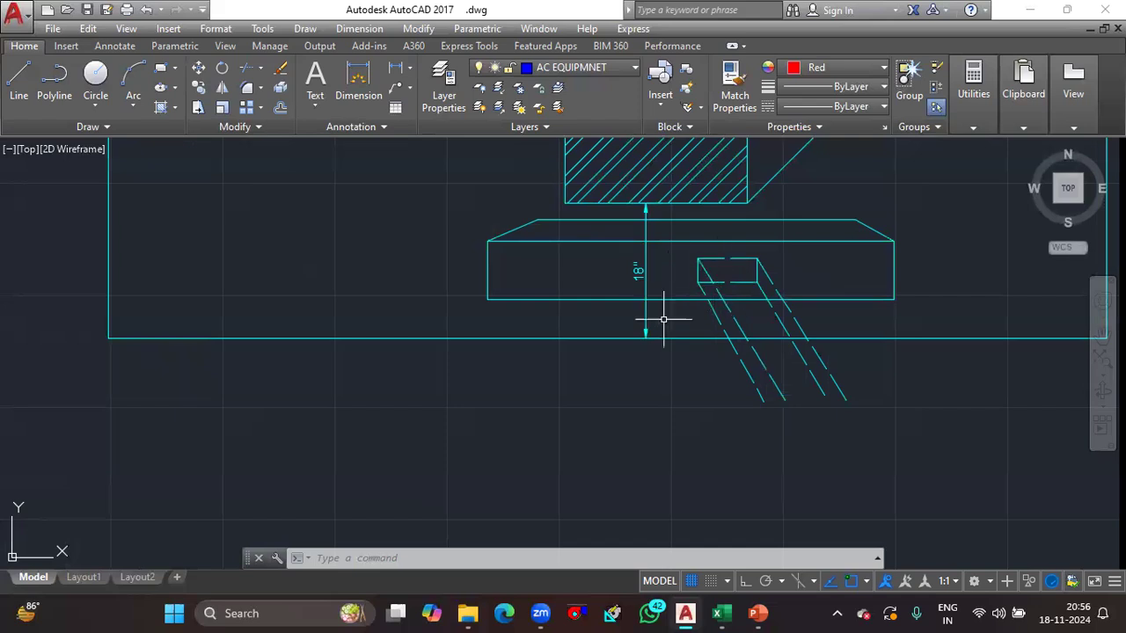
{"action": "scroll", "coordinate": [697, 312], "scroll_direction": "up", "scroll_amount": 5}
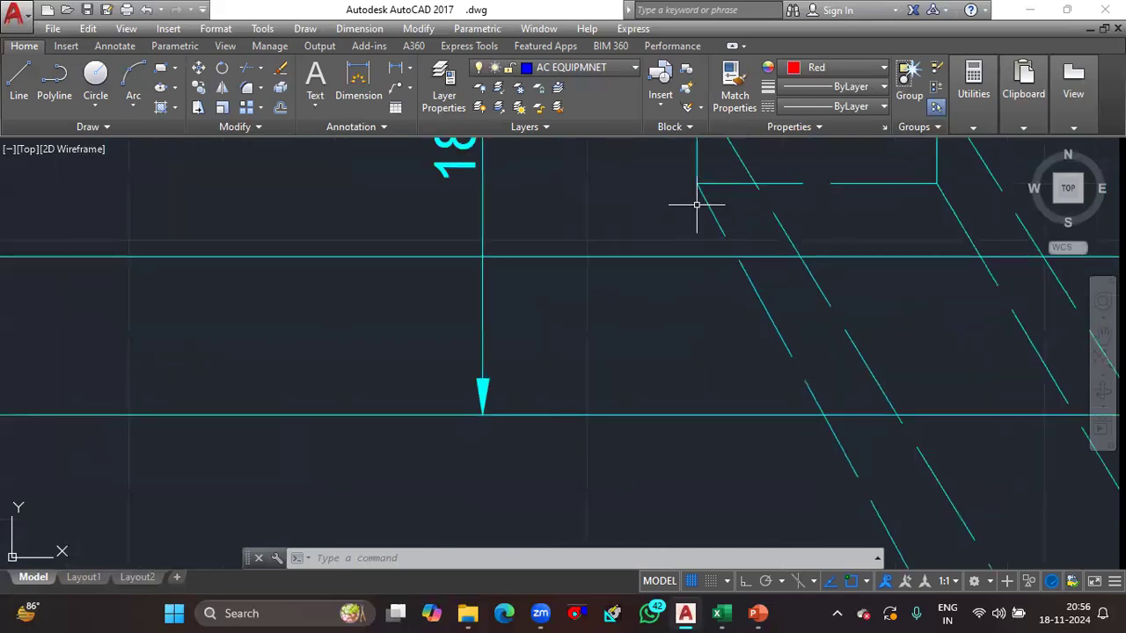
Draw a vertical line in the section detail from the wide box's bottom edge up to the small dashed rectangle's bottom edge
{"action": "type", "text": "D"}
{"action": "key", "text": "Escape"}
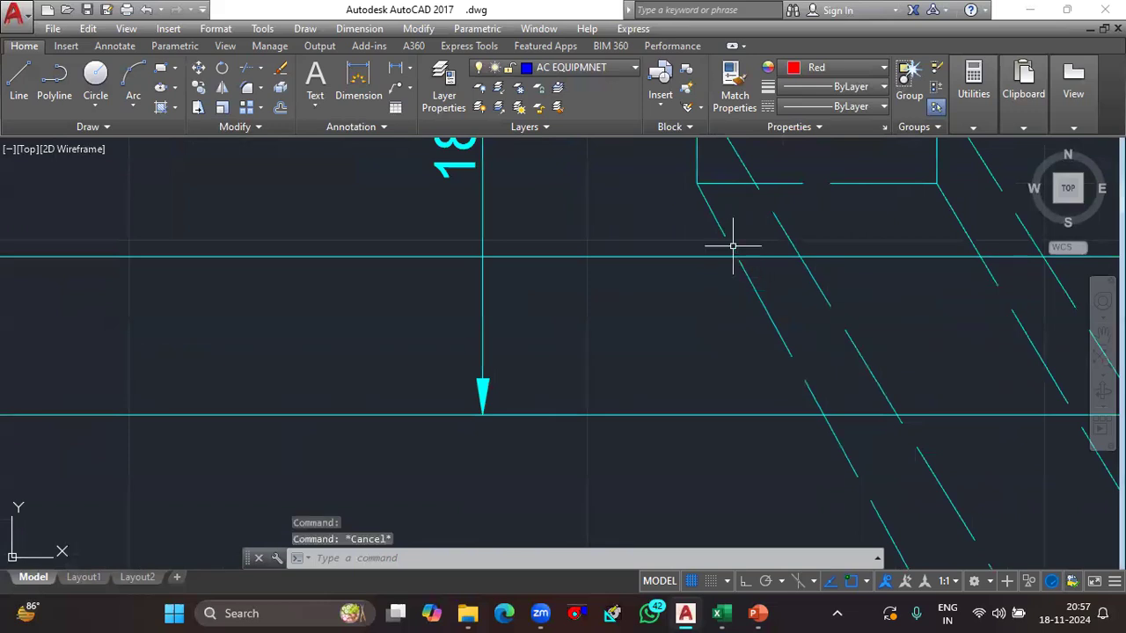
{"action": "type", "text": "l"}
{"action": "key", "text": "Return"}
{"action": "left_click", "coordinate": [842, 256]}
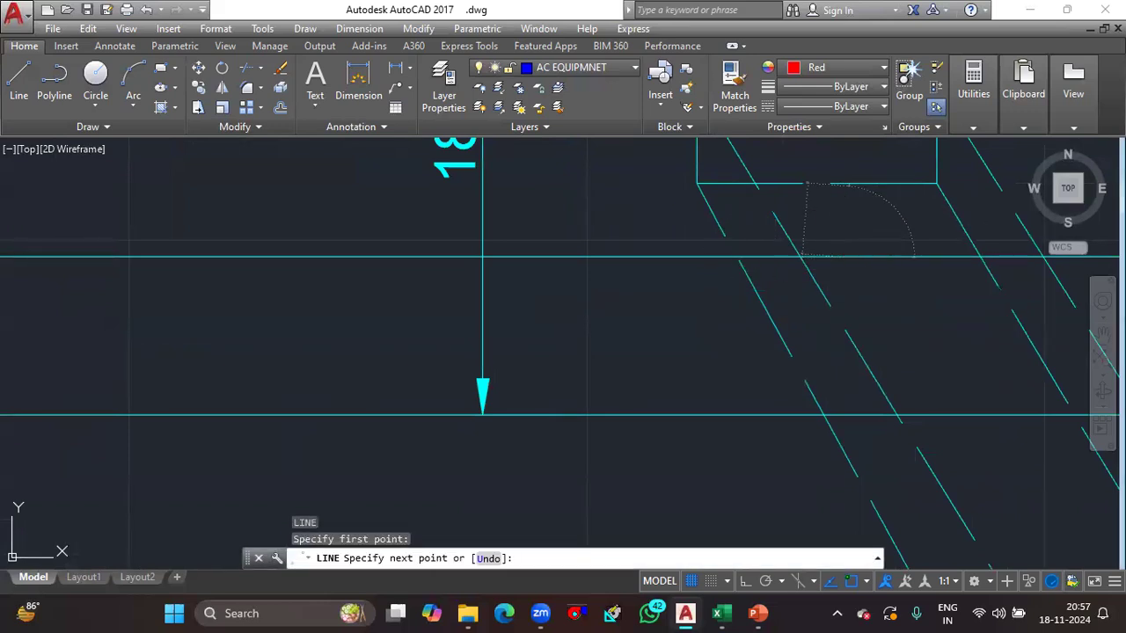
{"action": "left_click", "coordinate": [842, 184]}
{"action": "key", "text": "Escape"}
{"action": "scroll", "coordinate": [841, 225], "scroll_direction": "down", "scroll_amount": 4}
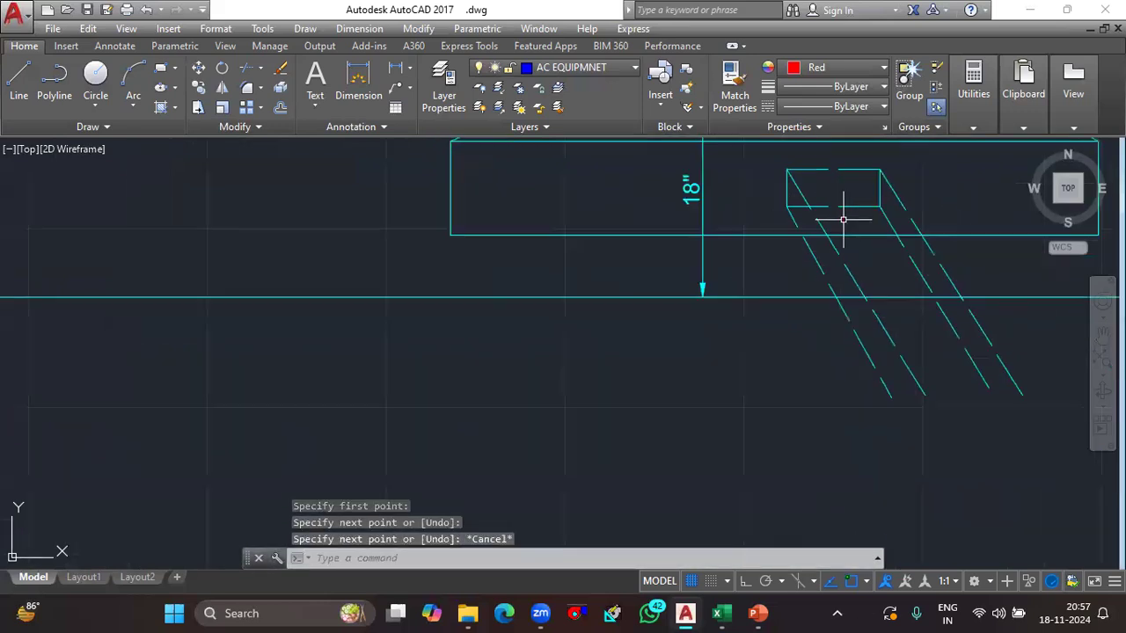
Draw a vertical line about 1'-5" long from the section's lowest horizontal line up to the wide box's bottom edge
{"action": "key", "text": "Return"}
{"action": "left_click", "coordinate": [795, 297]}
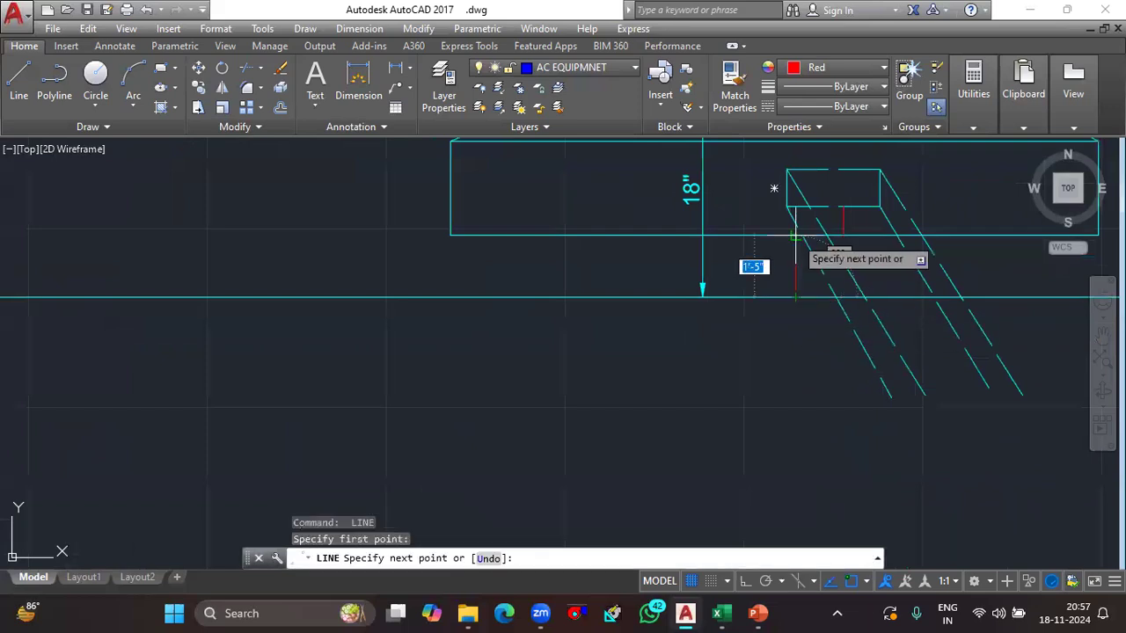
{"action": "left_click", "coordinate": [795, 236]}
{"action": "key", "text": "Escape"}
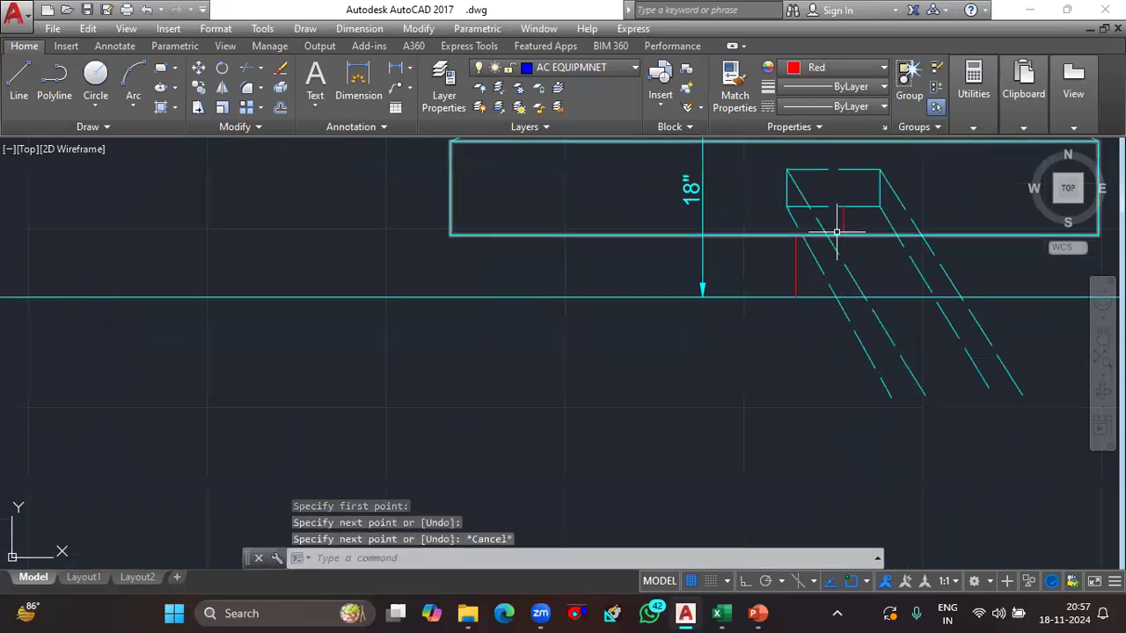
{"action": "scroll", "coordinate": [799, 290], "scroll_direction": "down", "scroll_amount": 6}
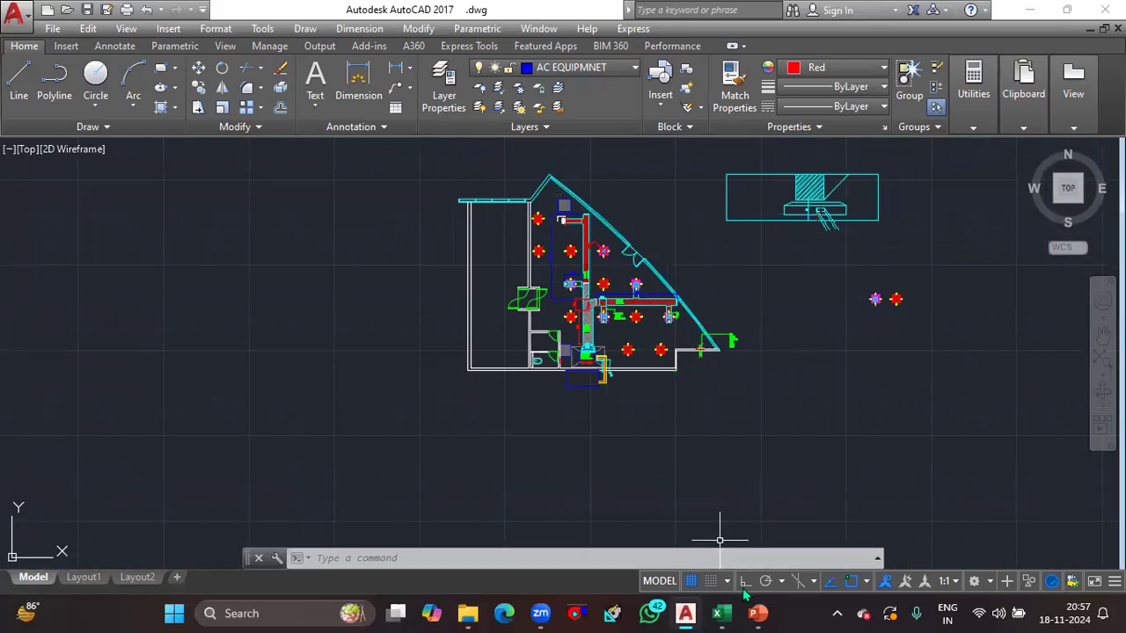
Switch to Excel and review the H1 and L values of the SHOE reducer in row 23
{"action": "left_click", "coordinate": [726, 613]}
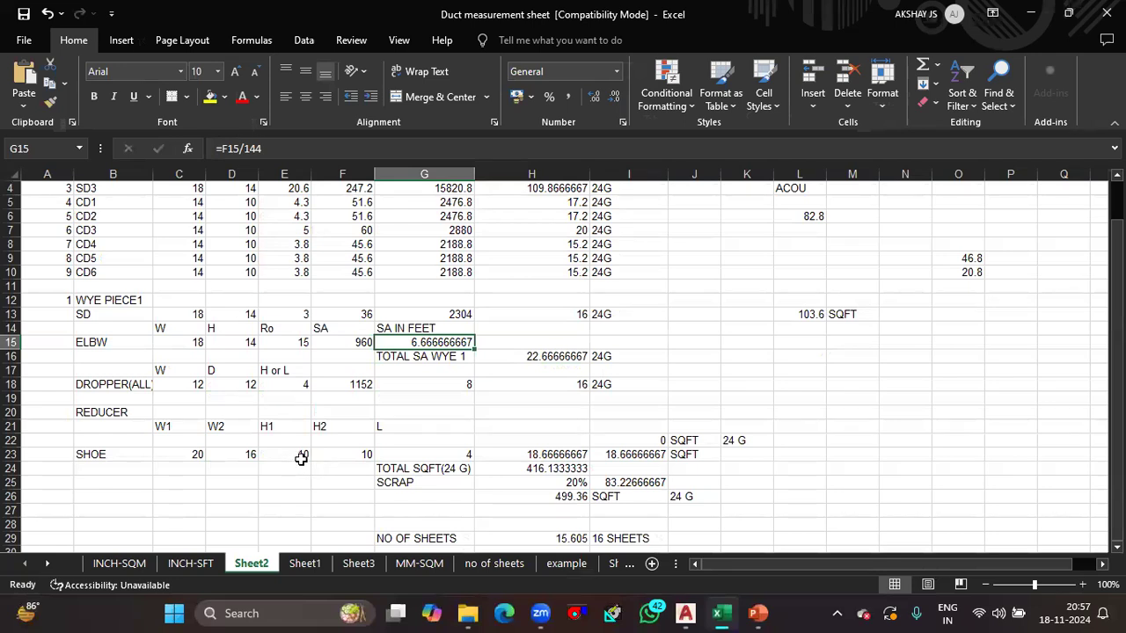
{"action": "left_click", "coordinate": [301, 456]}
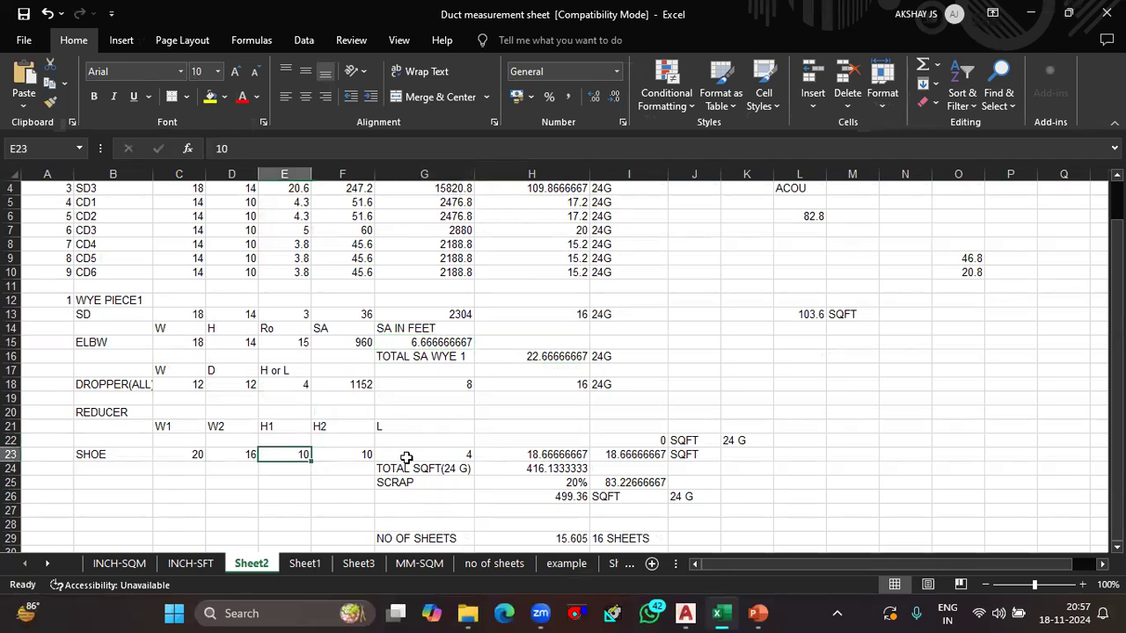
{"action": "left_click", "coordinate": [464, 469]}
{"action": "left_click", "coordinate": [451, 454]}
Enter the SHOE reducer's surface area formula =G23*(C23+D23+E23+F23) in H23
{"action": "left_click", "coordinate": [573, 455]}
{"action": "type", "text": "="}
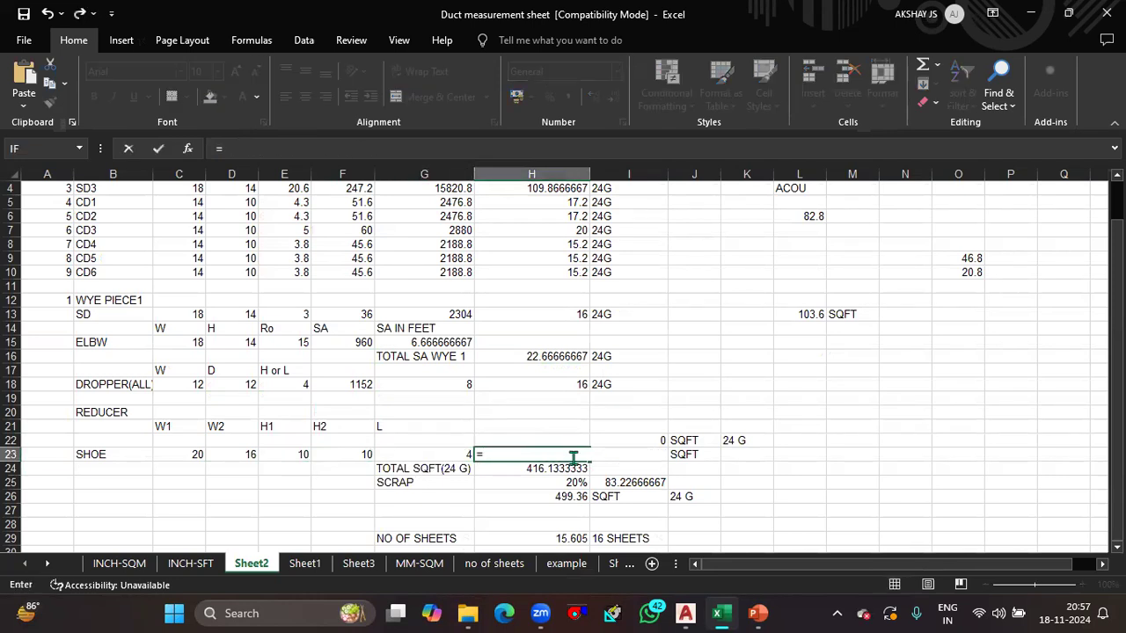
{"action": "left_click", "coordinate": [457, 455]}
{"action": "type", "text": "*"}
{"action": "left_click", "coordinate": [189, 453]}
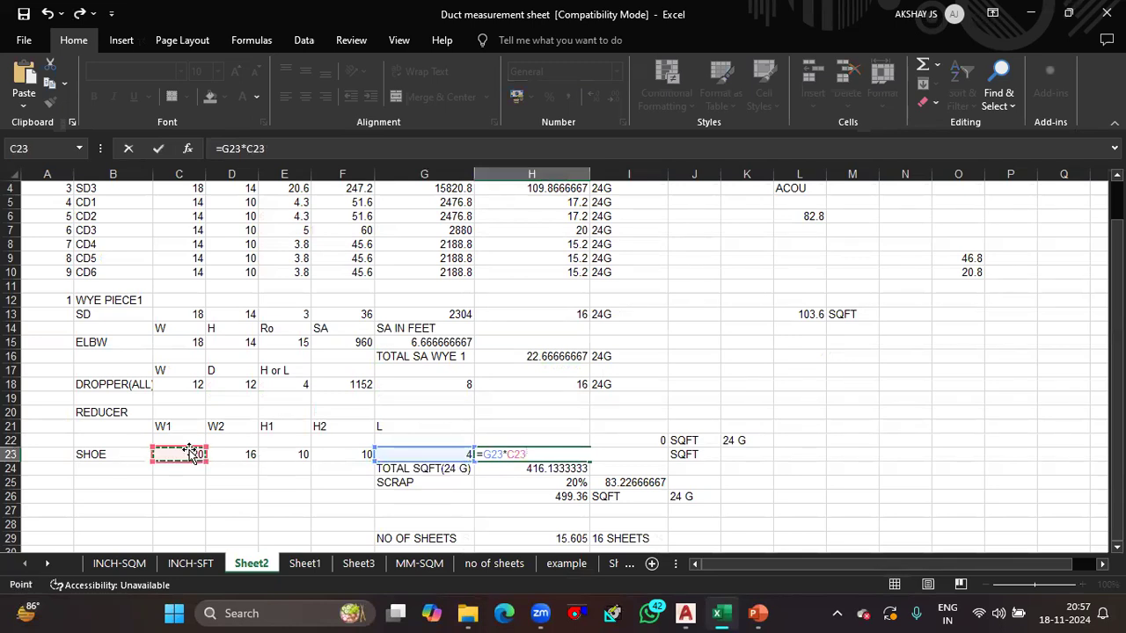
{"action": "key", "text": "BackSpace"}
{"action": "key", "text": "BackSpace"}
{"action": "key", "text": "BackSpace"}
{"action": "key", "text": "BackSpace"}
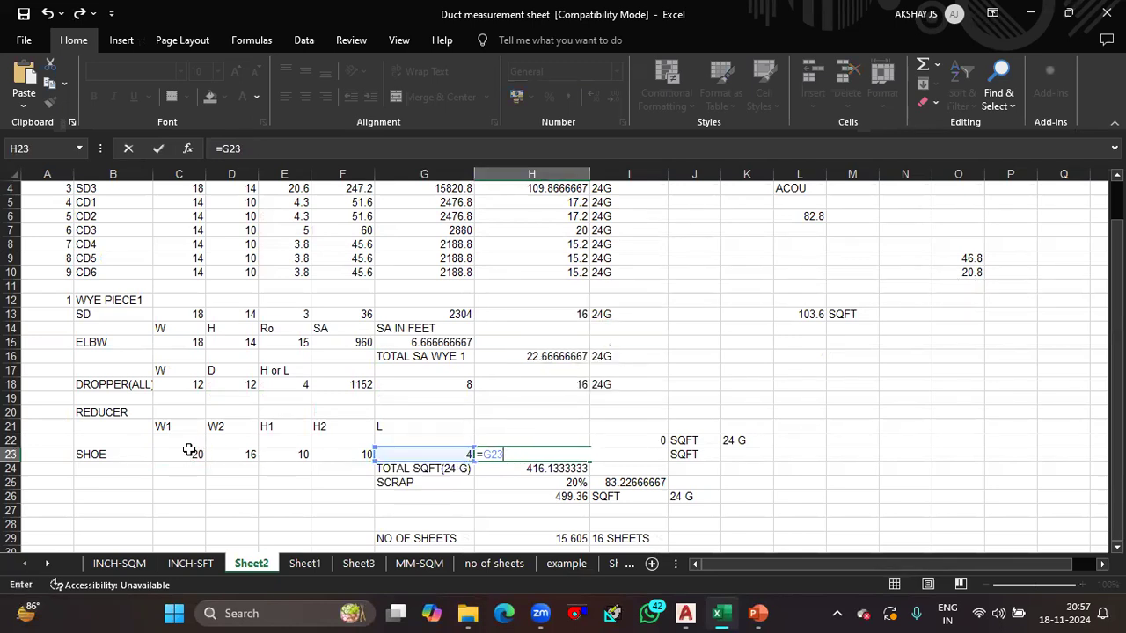
{"action": "type", "text": "*("}
{"action": "left_click", "coordinate": [190, 453]}
{"action": "type", "text": "+"}
{"action": "left_click", "coordinate": [240, 454]}
{"action": "type", "text": "+"}
{"action": "left_click", "coordinate": [299, 454]}
{"action": "type", "text": "+"}
{"action": "left_click", "coordinate": [352, 453]}
{"action": "type", "text": "+"}
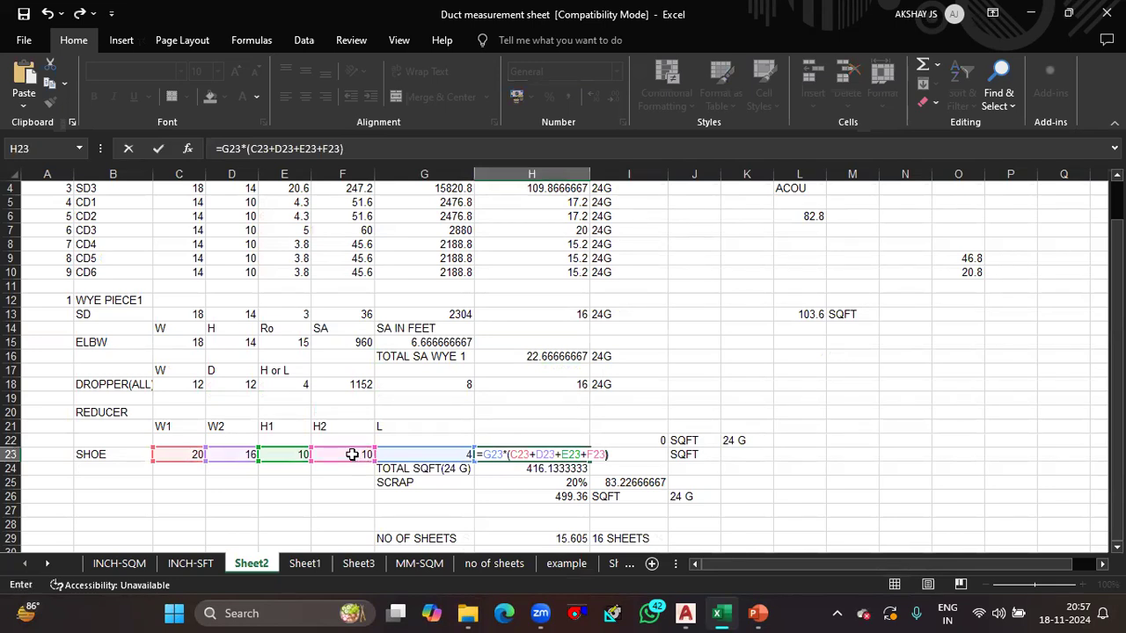
{"action": "key", "text": "Return"}
Divide the SHOE reducer's surface area formula in H23 by 144
{"action": "left_click", "coordinate": [533, 453]}
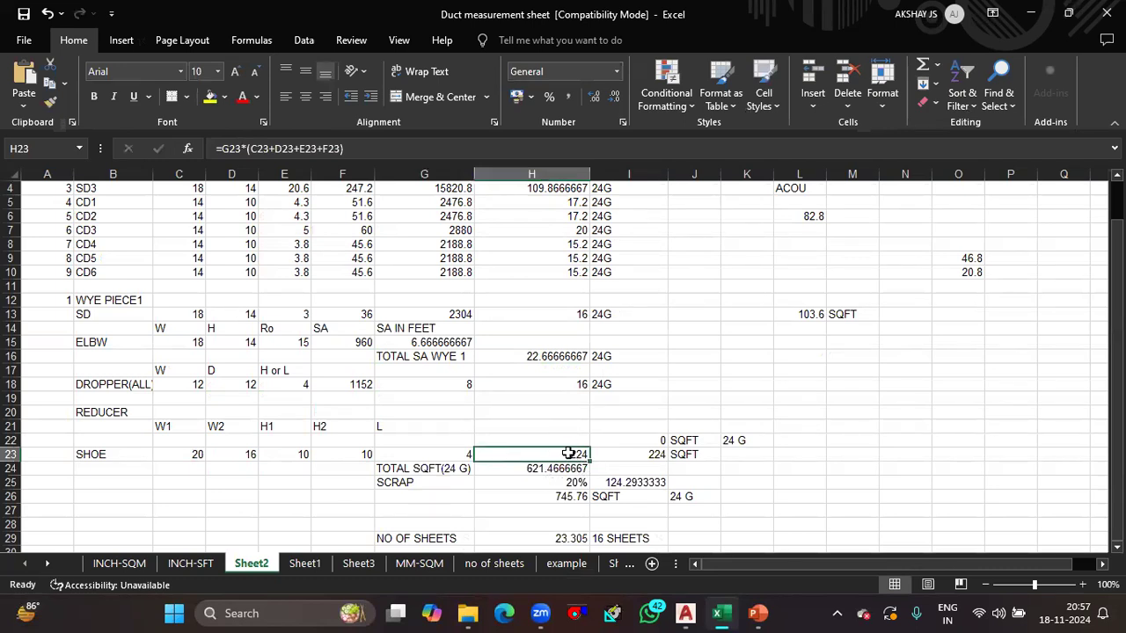
{"action": "left_click", "coordinate": [355, 151]}
{"action": "type", "text": "/144"}
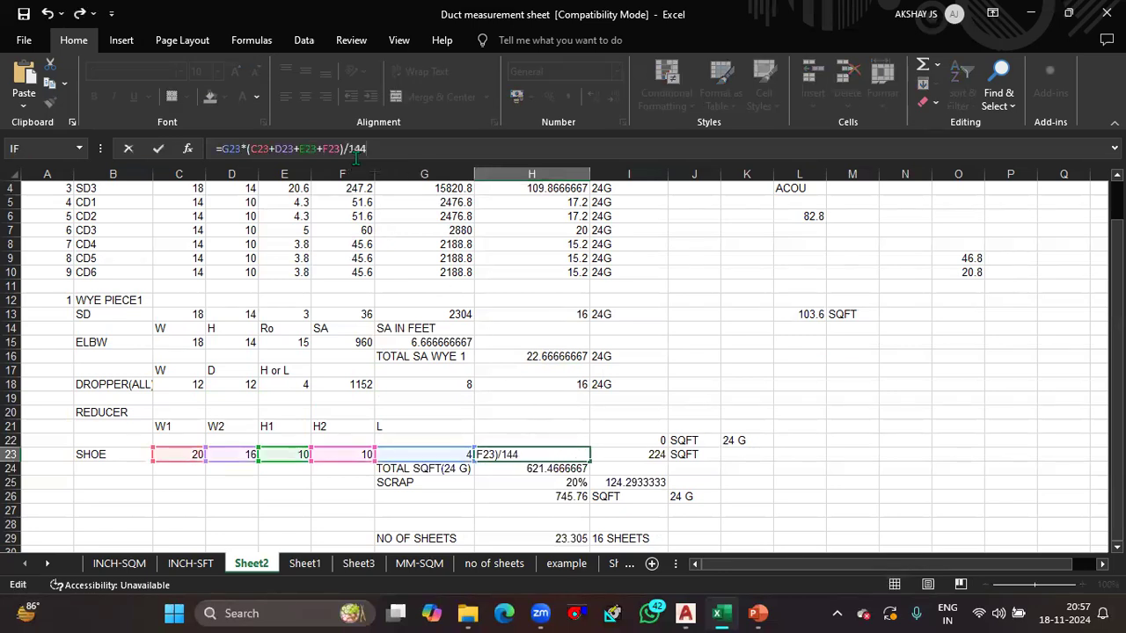
{"action": "key", "text": "Return"}
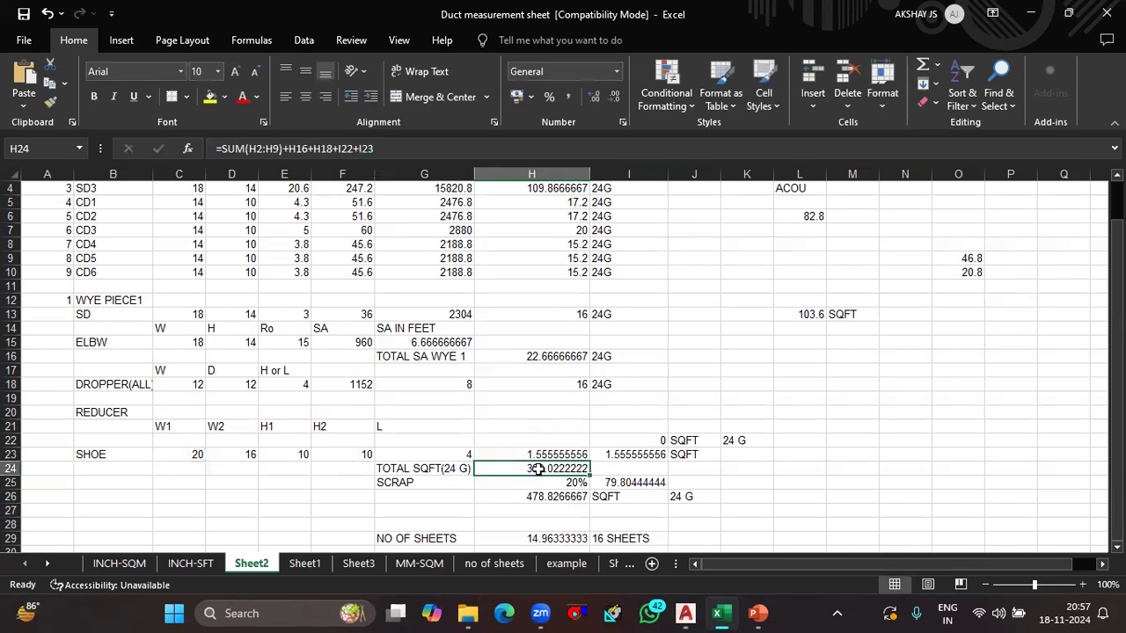
{"action": "left_click", "coordinate": [540, 456]}
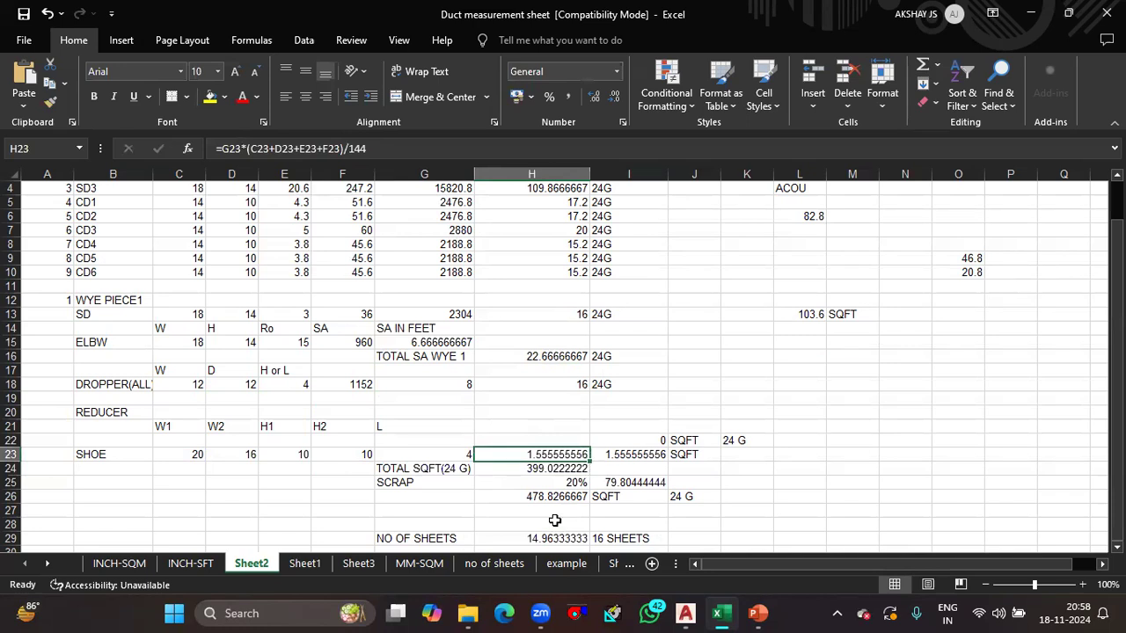
Undo the recent edits to the SHOE reducer's surface area formula in H23
{"action": "key", "text": "ctrl+z"}
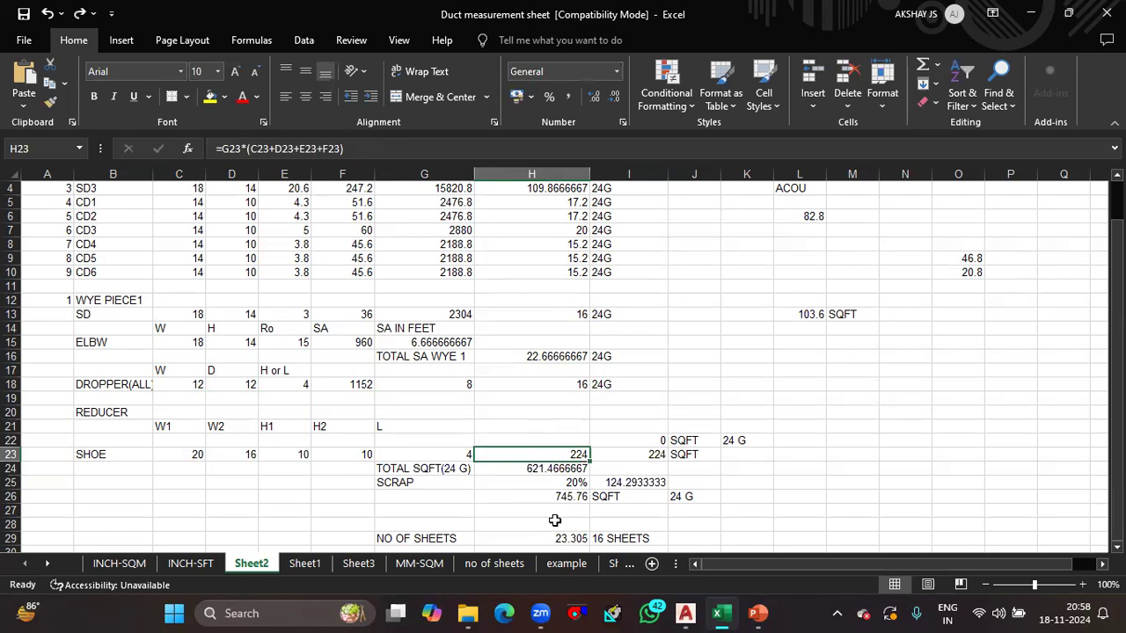
{"action": "key", "text": "ctrl+z"}
{"action": "key", "text": "ctrl+z"}
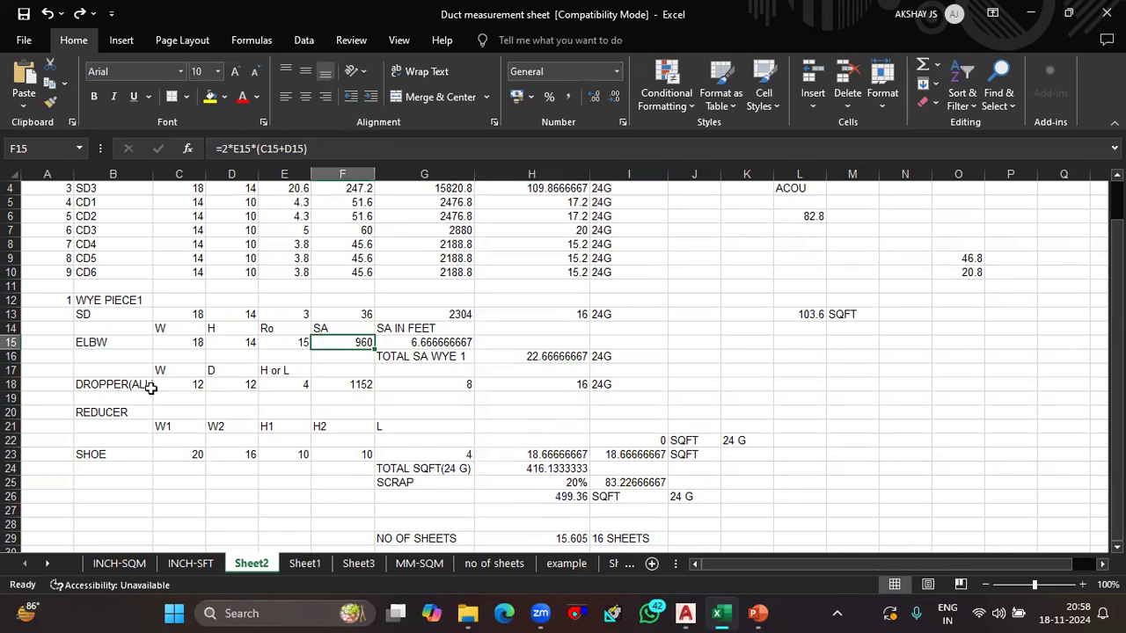
Switch to AutoCAD and examine the shoe joint where the first collar duct meets the 18"Wx14"H branch duct
{"action": "left_click", "coordinate": [560, 383]}
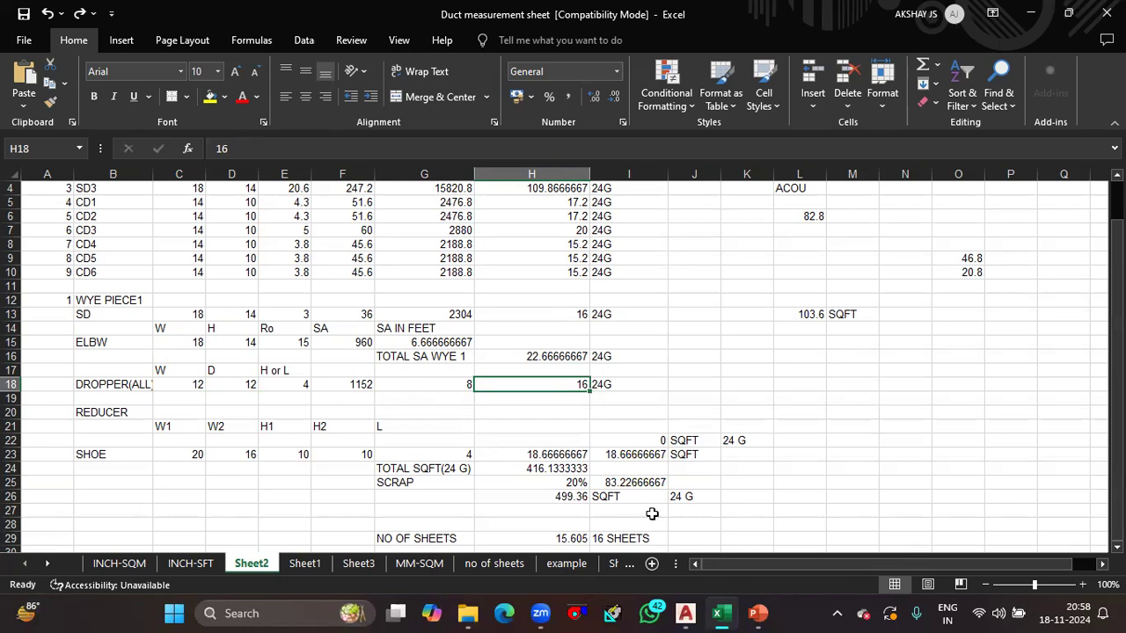
{"action": "left_click", "coordinate": [685, 613]}
{"action": "scroll", "coordinate": [610, 313], "scroll_direction": "up", "scroll_amount": 8}
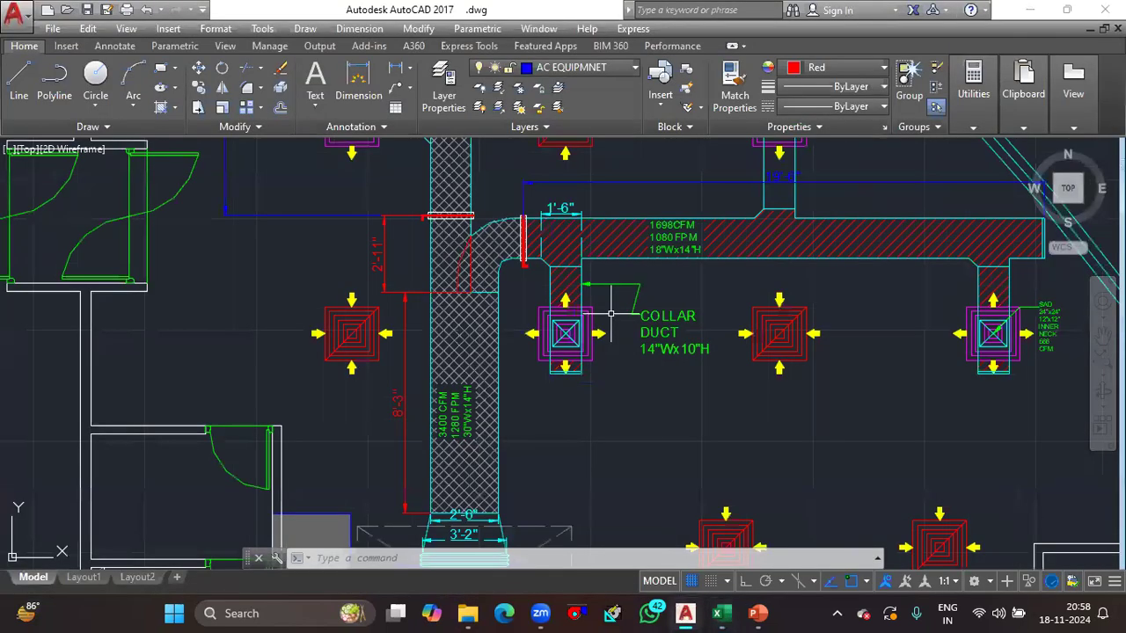
{"action": "scroll", "coordinate": [571, 260], "scroll_direction": "up", "scroll_amount": 4}
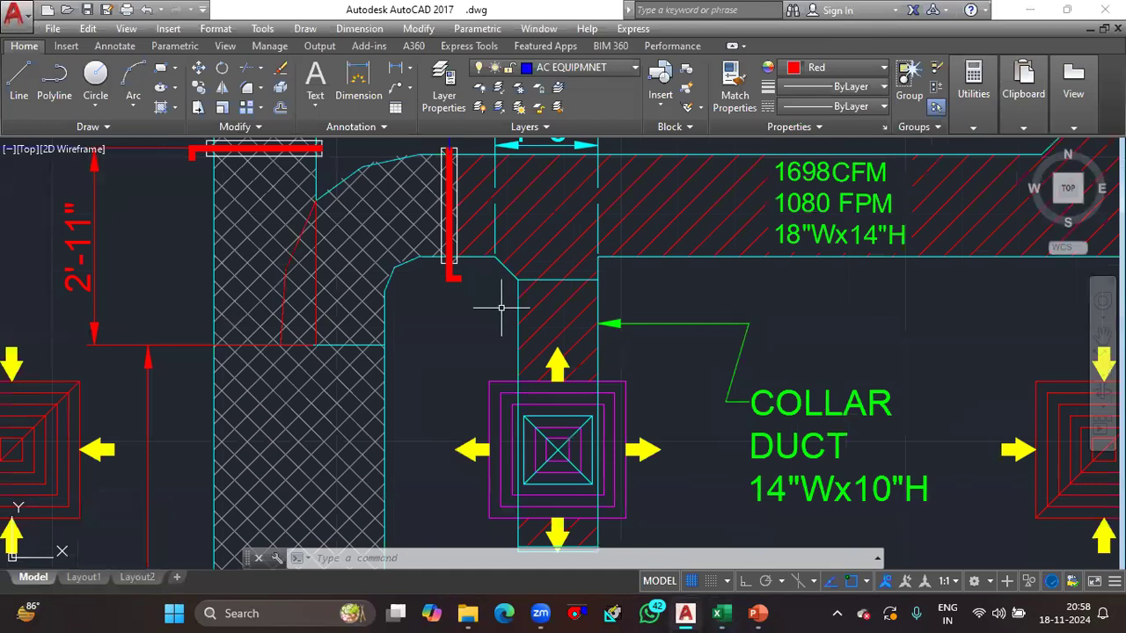
{"action": "left_click_drag", "start_coordinate": [548, 282], "coordinate": [544, 340]}
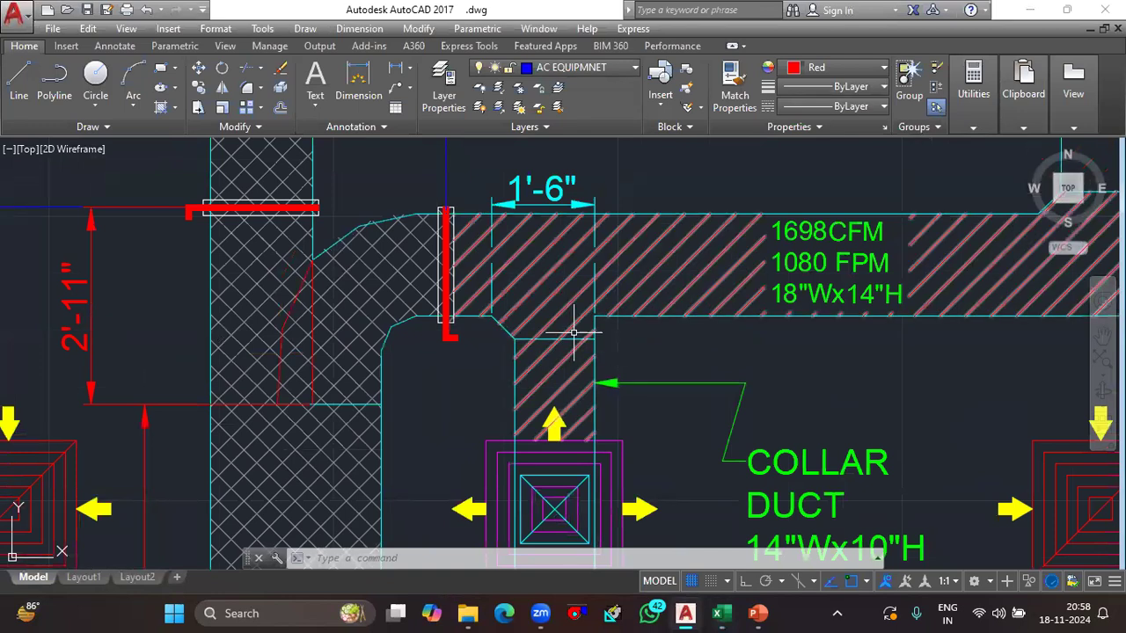
{"action": "scroll", "coordinate": [547, 333], "scroll_direction": "up", "scroll_amount": 5}
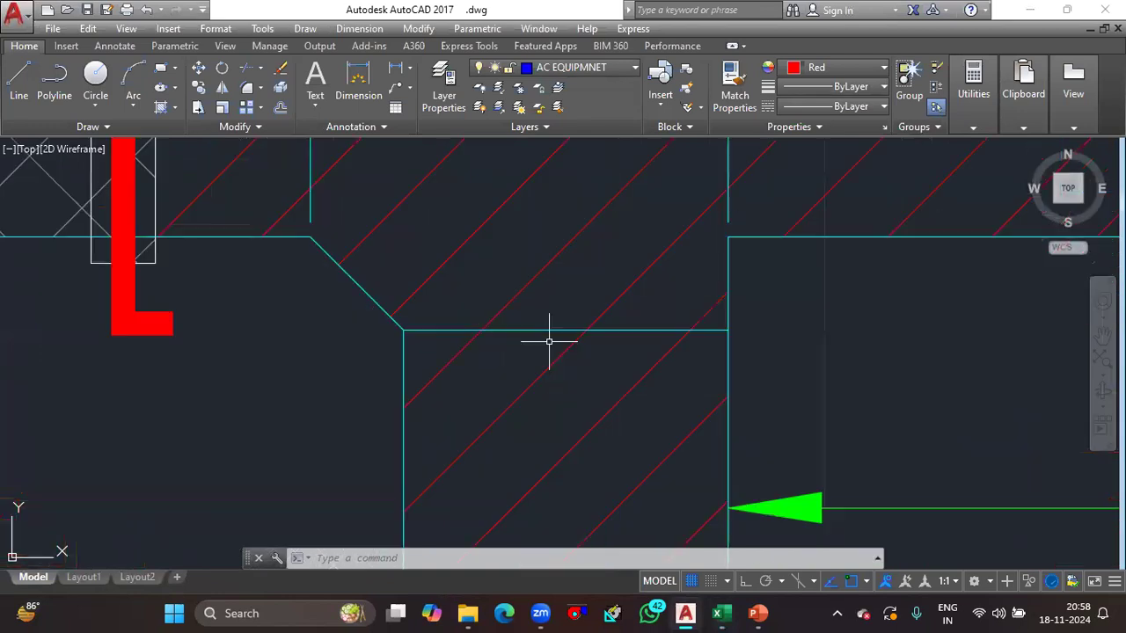
{"action": "left_click", "coordinate": [546, 329]}
{"action": "scroll", "coordinate": [546, 329], "scroll_direction": "down", "scroll_amount": 4}
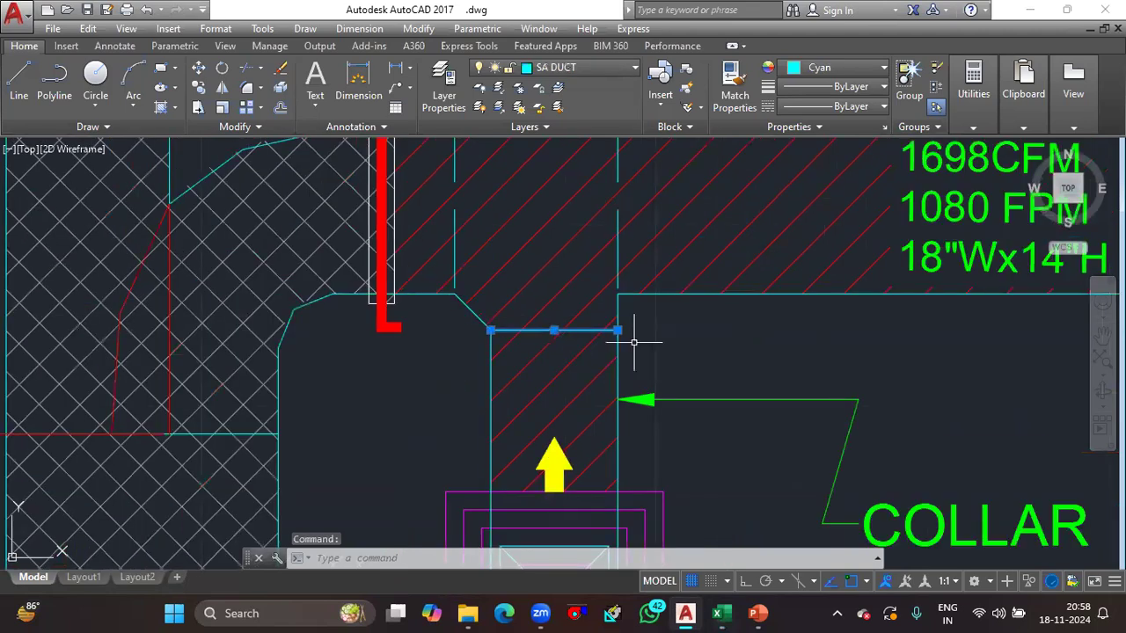
{"action": "scroll", "coordinate": [633, 343], "scroll_direction": "down", "scroll_amount": 2}
{"action": "left_click_drag", "start_coordinate": [581, 246], "coordinate": [567, 356]}
{"action": "scroll", "coordinate": [567, 356], "scroll_direction": "down", "scroll_amount": 2}
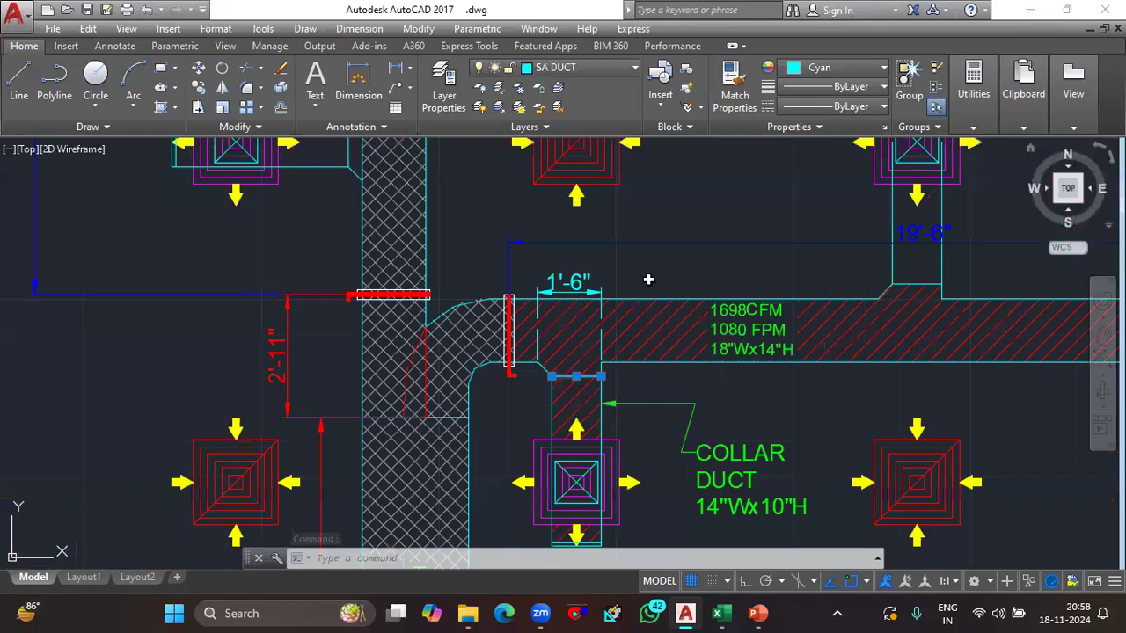
Check the collar duct's size label in AutoCAD and set the SHOE reducer's W2 in D23 of the Excel sheet to 14
{"action": "key", "text": "alt+Tab"}
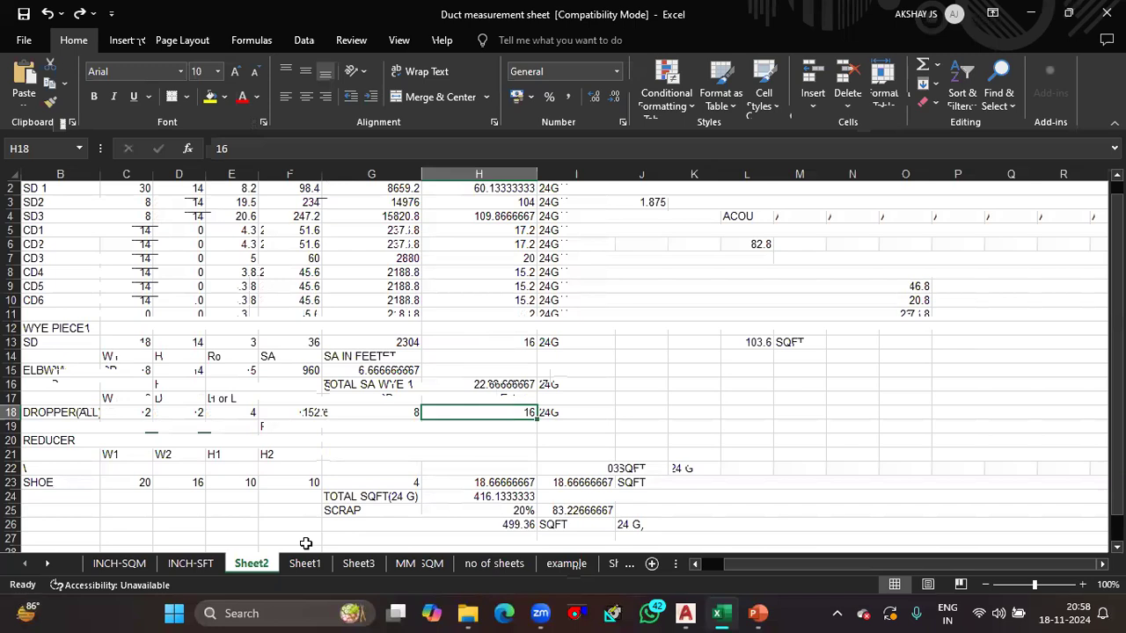
{"action": "scroll", "coordinate": [176, 496], "scroll_direction": "down", "scroll_amount": 1}
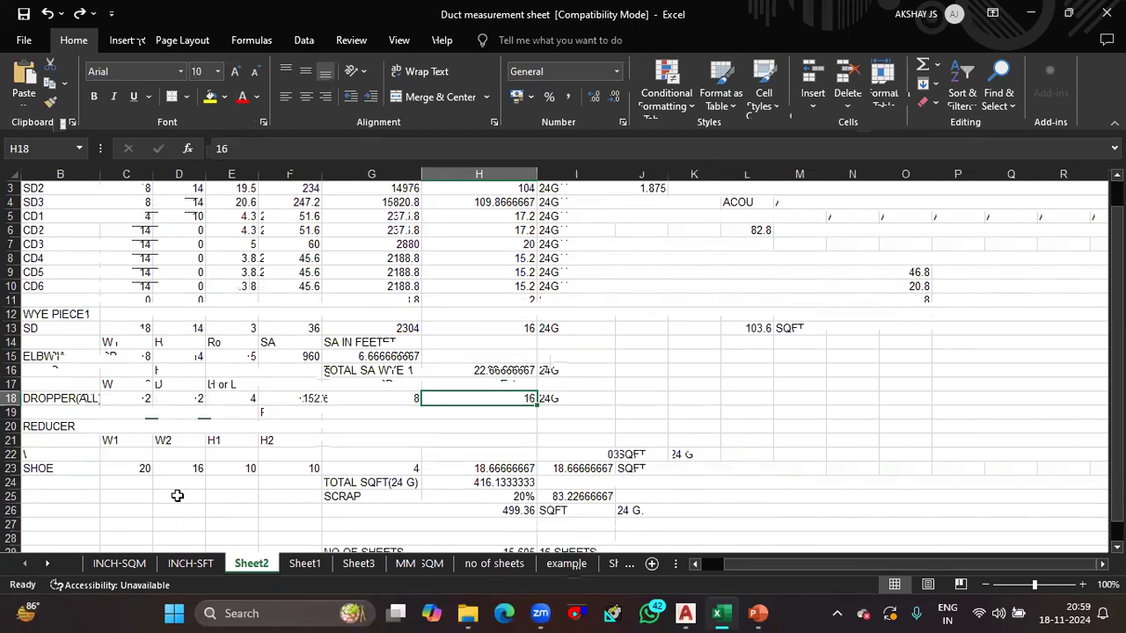
{"action": "scroll", "coordinate": [186, 448], "scroll_direction": "down", "scroll_amount": 1}
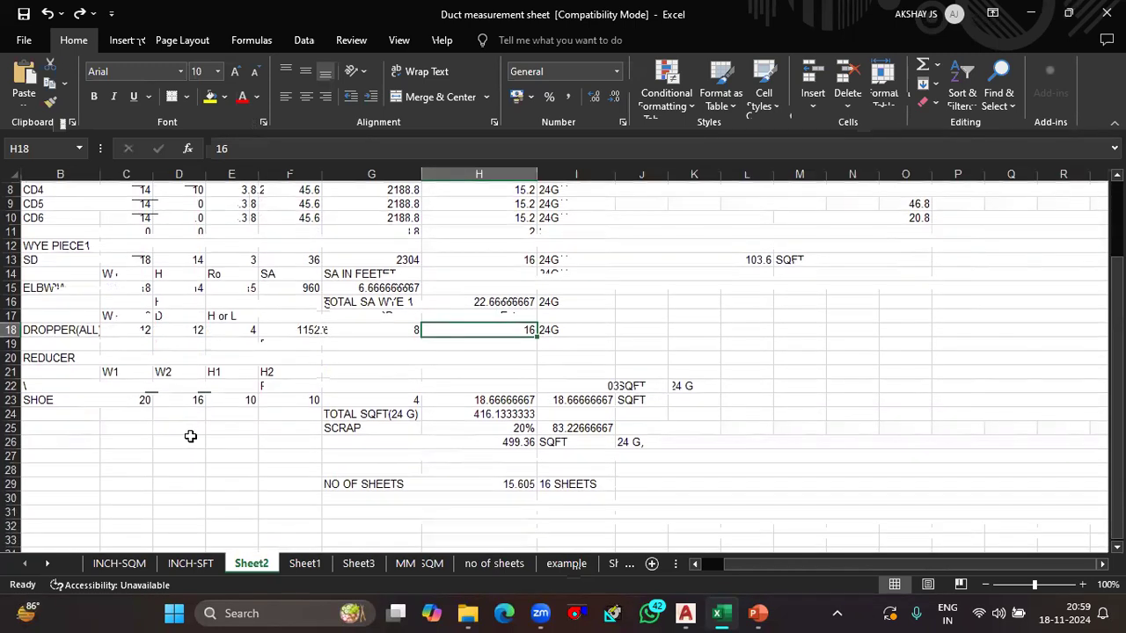
{"action": "left_click", "coordinate": [189, 399]}
{"action": "left_click", "coordinate": [685, 613]}
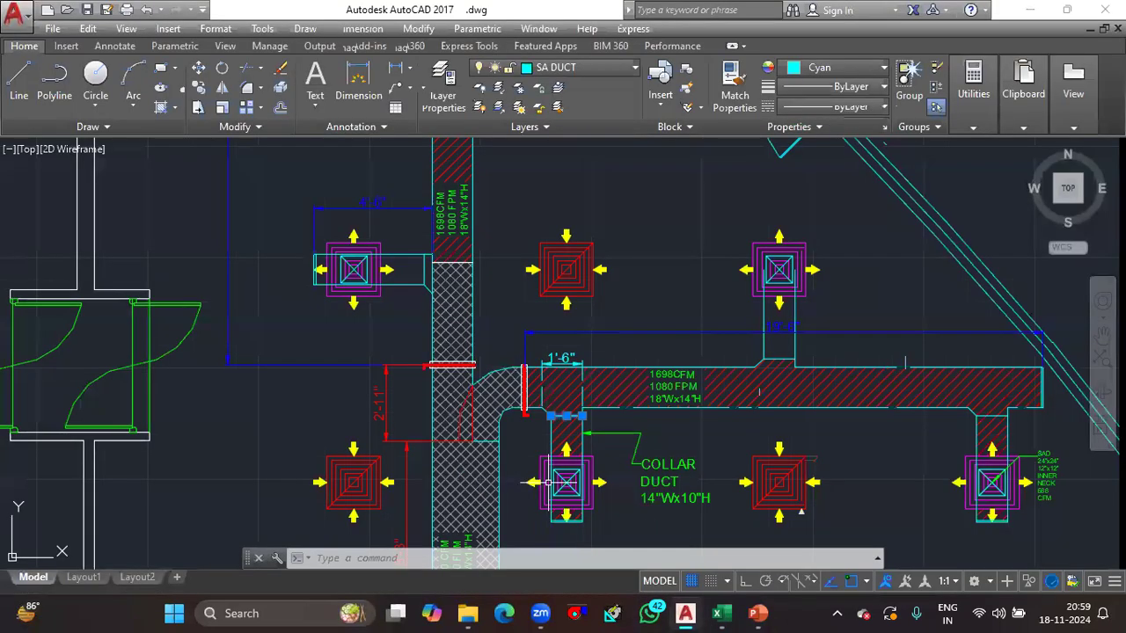
{"action": "scroll", "coordinate": [371, 411], "scroll_direction": "up", "scroll_amount": 2}
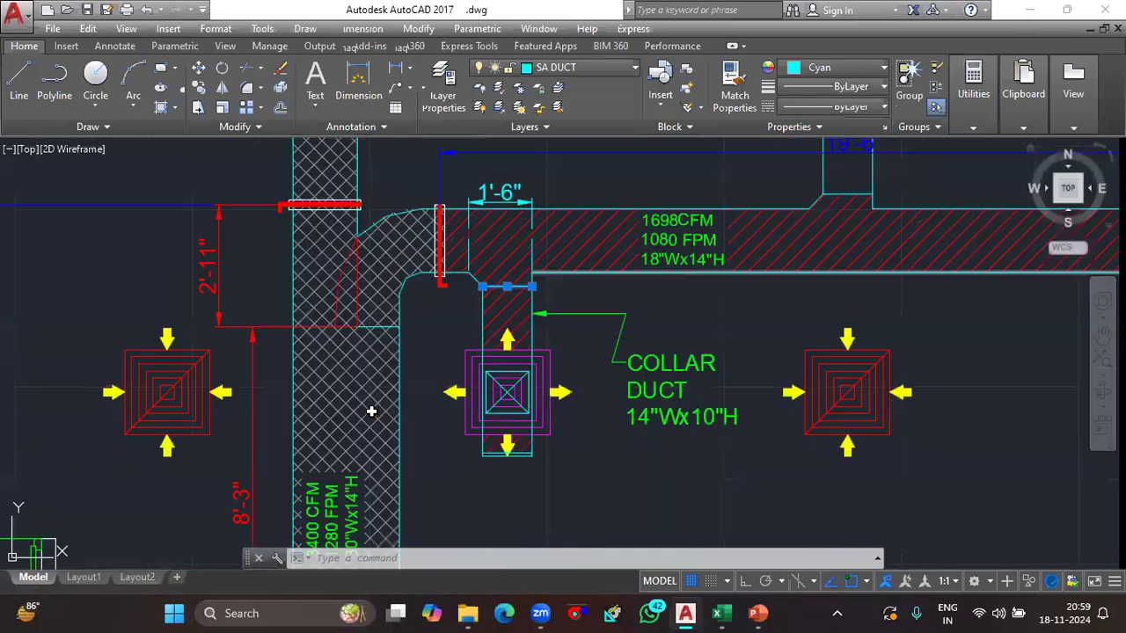
{"action": "key", "text": "alt+Tab"}
{"action": "type", "text": "14"}
{"action": "key", "text": "Return"}
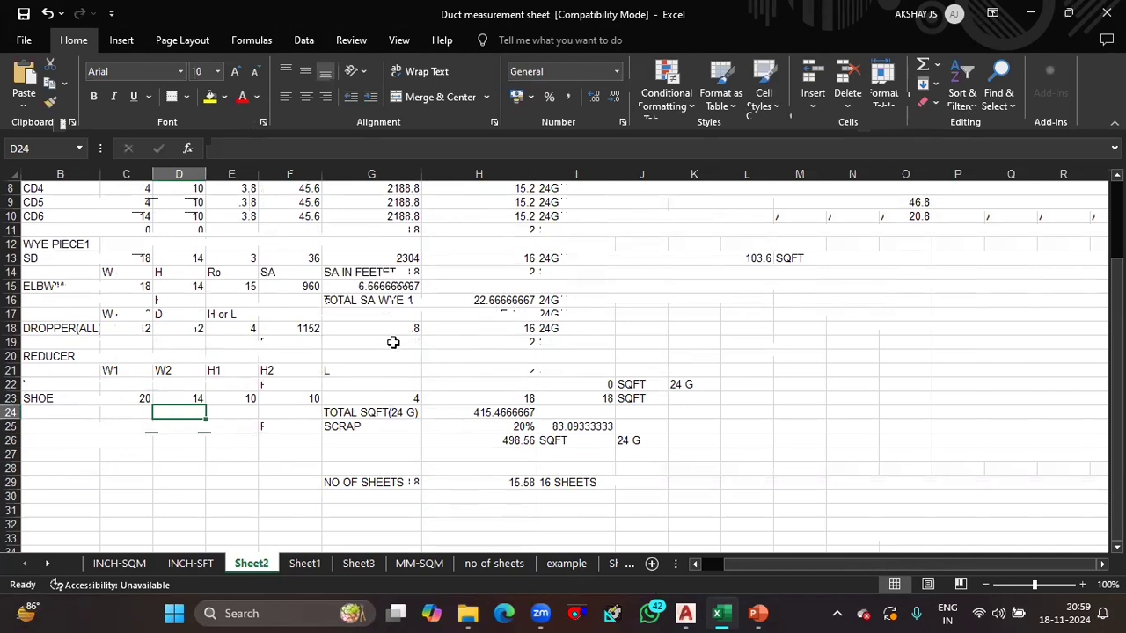
Compare the dropper's H or L value and F18 area formula with the two vertical lines in the AutoCAD section detail
{"action": "left_click", "coordinate": [306, 329]}
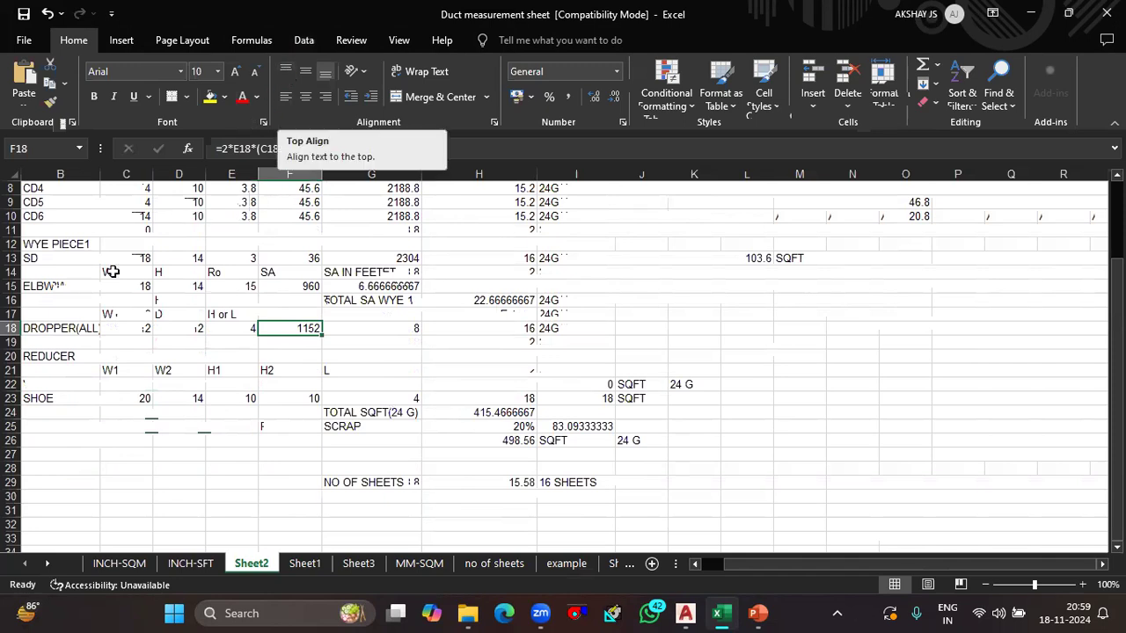
{"action": "left_click", "coordinate": [687, 615]}
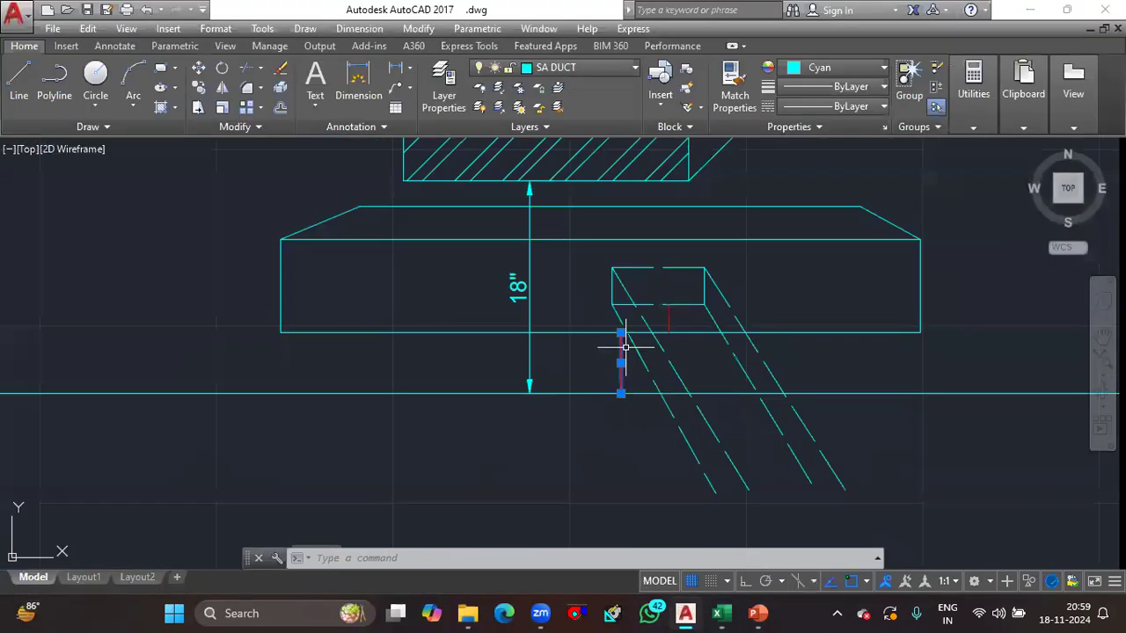
{"action": "left_click", "coordinate": [669, 319]}
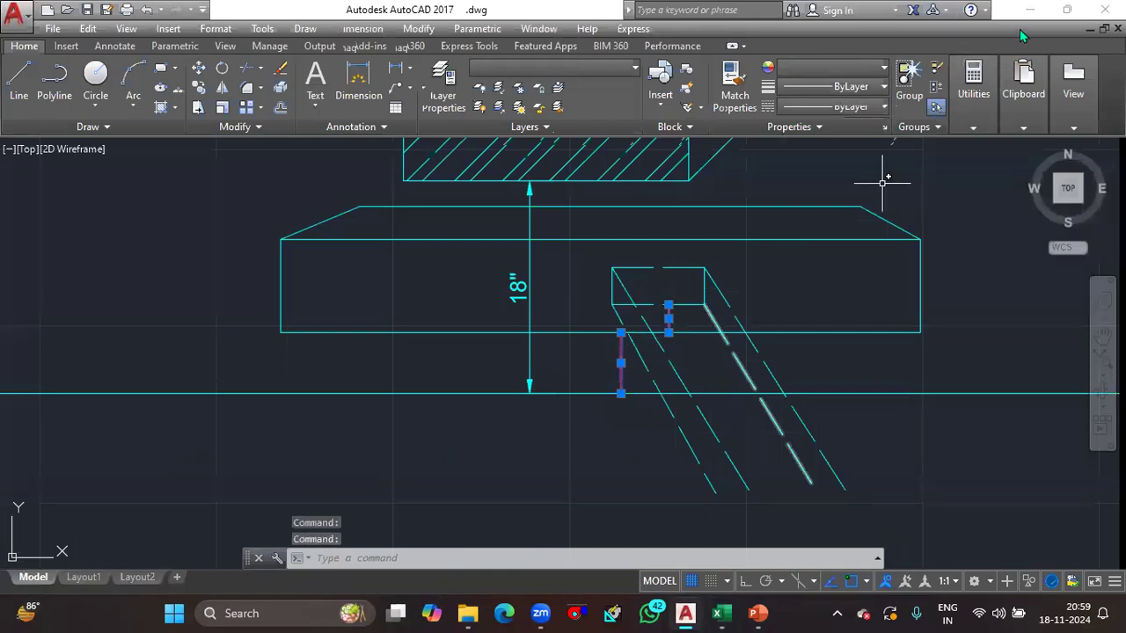
{"action": "key", "text": "alt+Tab"}
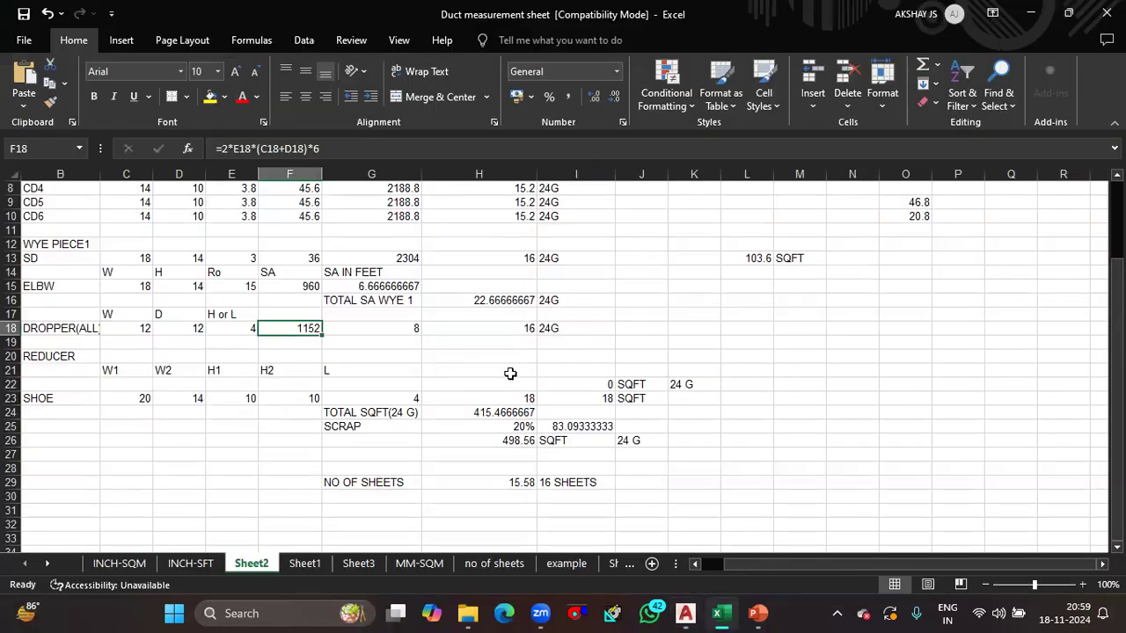
{"action": "left_click", "coordinate": [239, 332]}
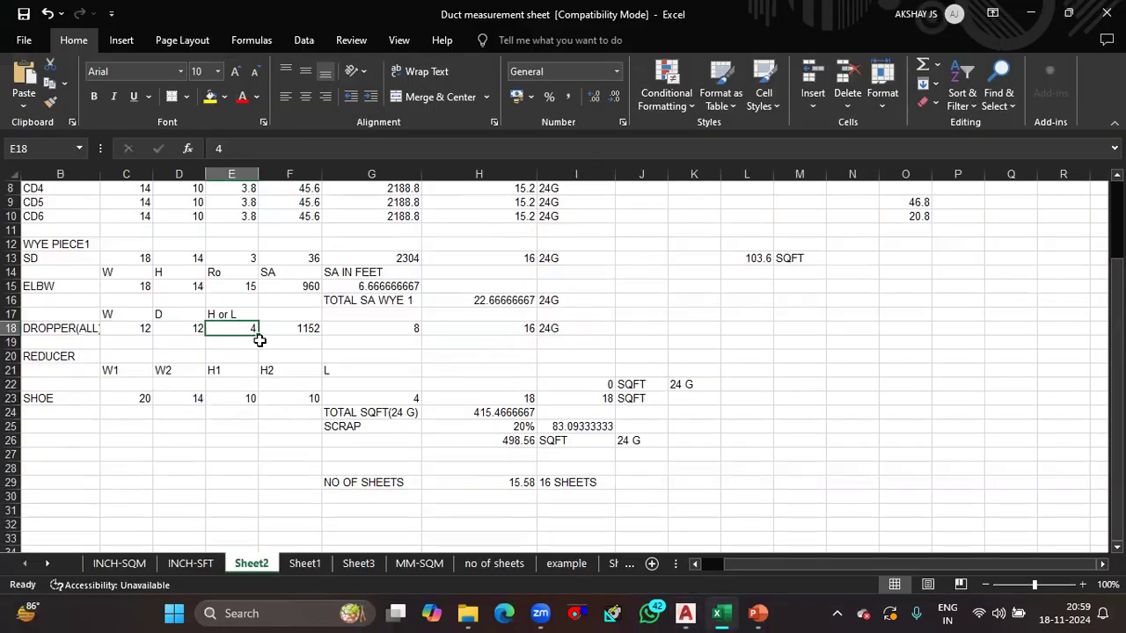
{"action": "left_click", "coordinate": [293, 331]}
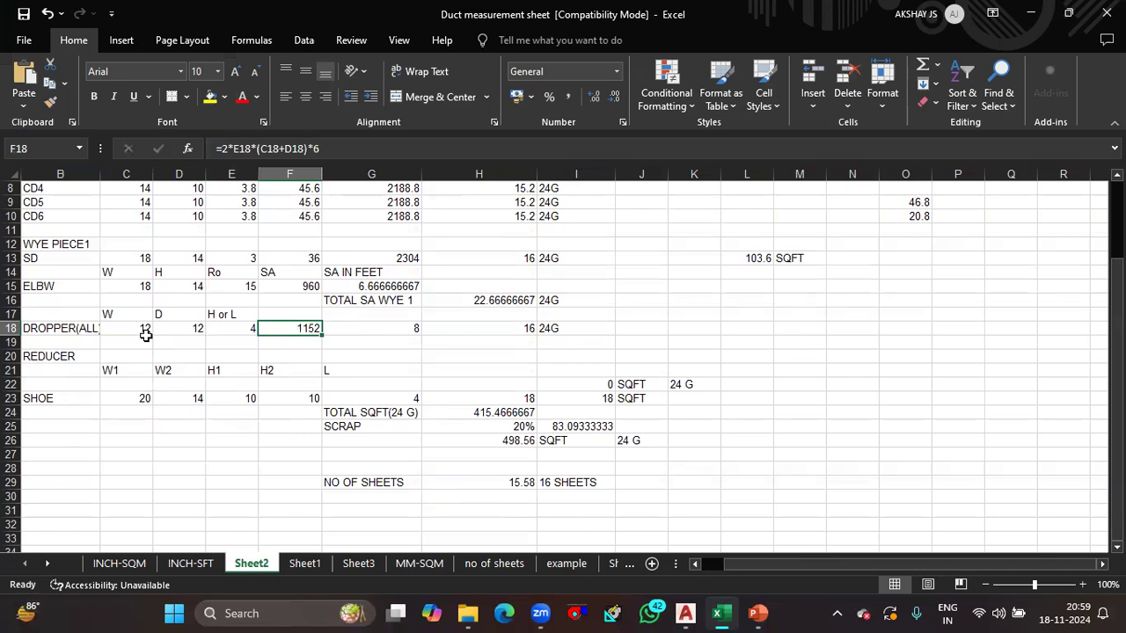
Enter =4 as the dropper's H or L value in E18
{"action": "left_click", "coordinate": [246, 328]}
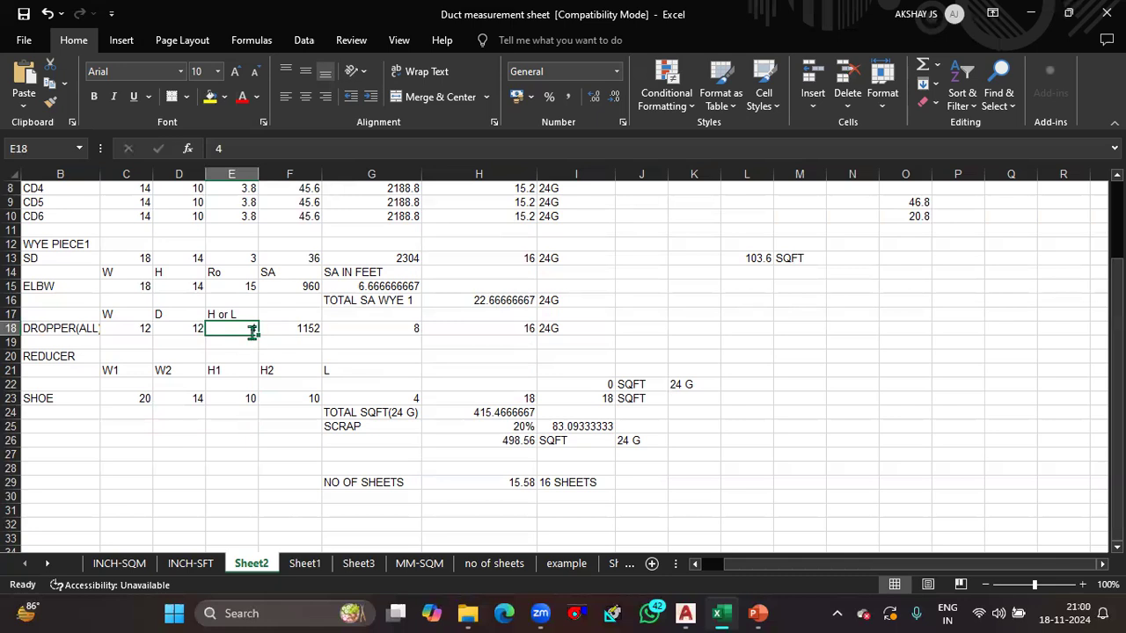
{"action": "type", "text": "4"}
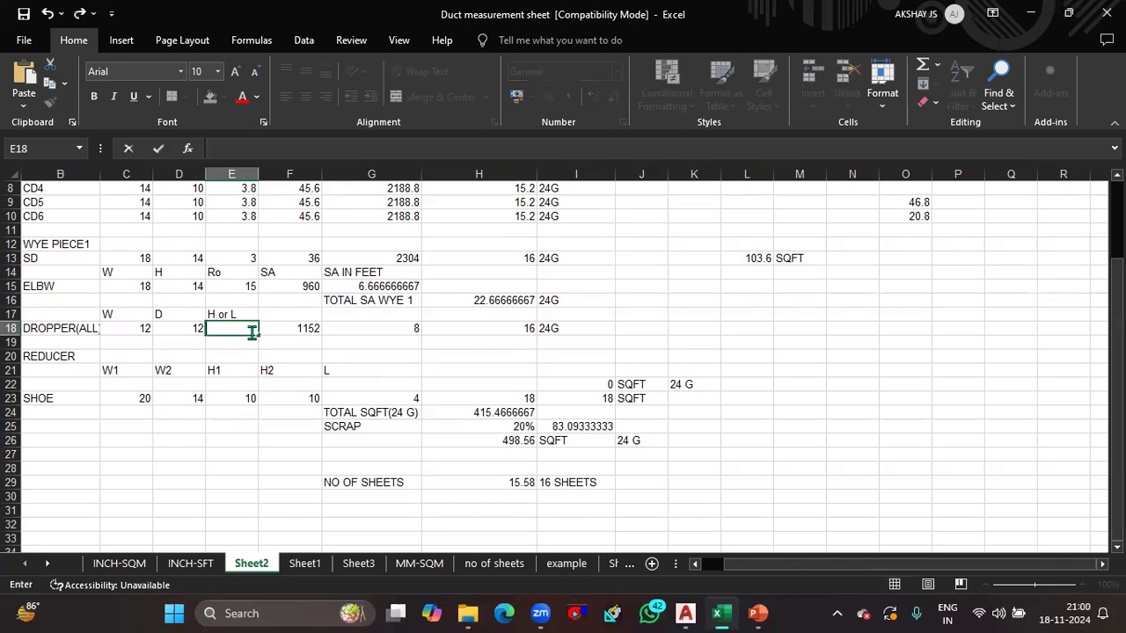
{"action": "type", "text": "=4*"}
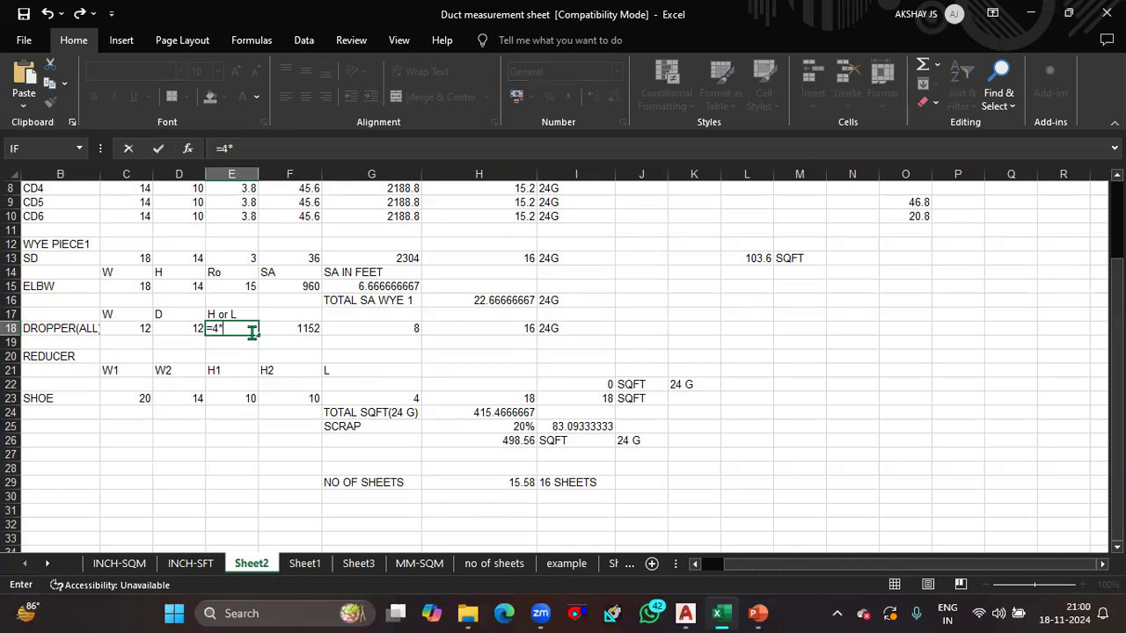
{"action": "key", "text": "BackSpace"}
{"action": "type", "text": "/12"}
{"action": "key", "text": "BackSpace"}
{"action": "key", "text": "BackSpace"}
{"action": "left_click", "coordinate": [315, 327]}
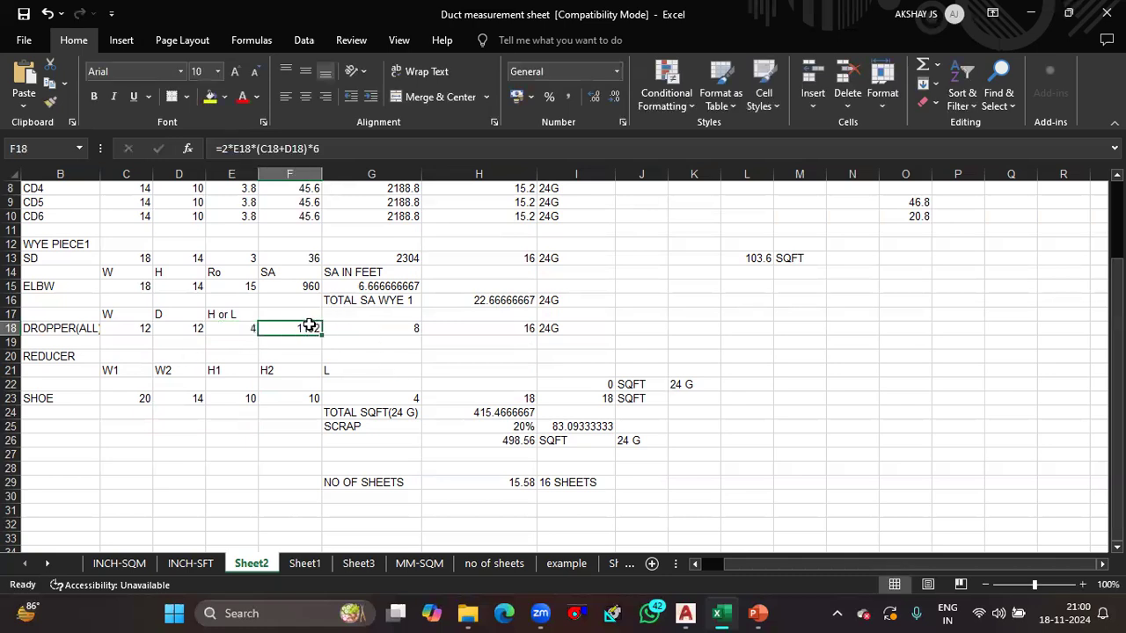
Review the dropper's height and surface area formulas in E18 to H18, glancing at the AutoCAD drawing in between
{"action": "left_click", "coordinate": [251, 332]}
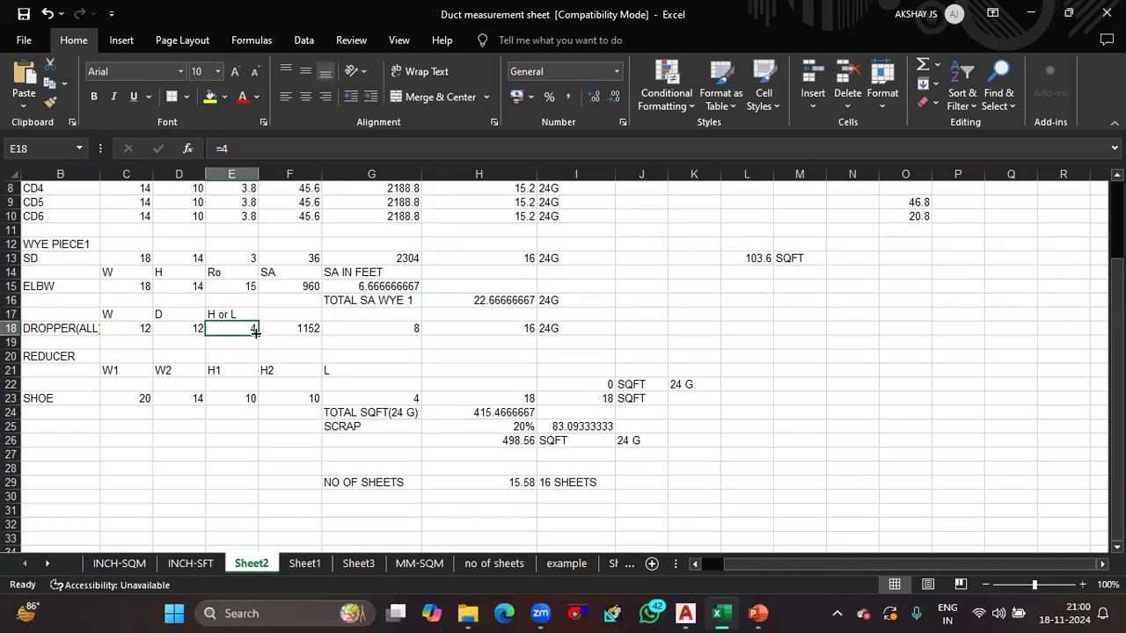
{"action": "left_click", "coordinate": [290, 328]}
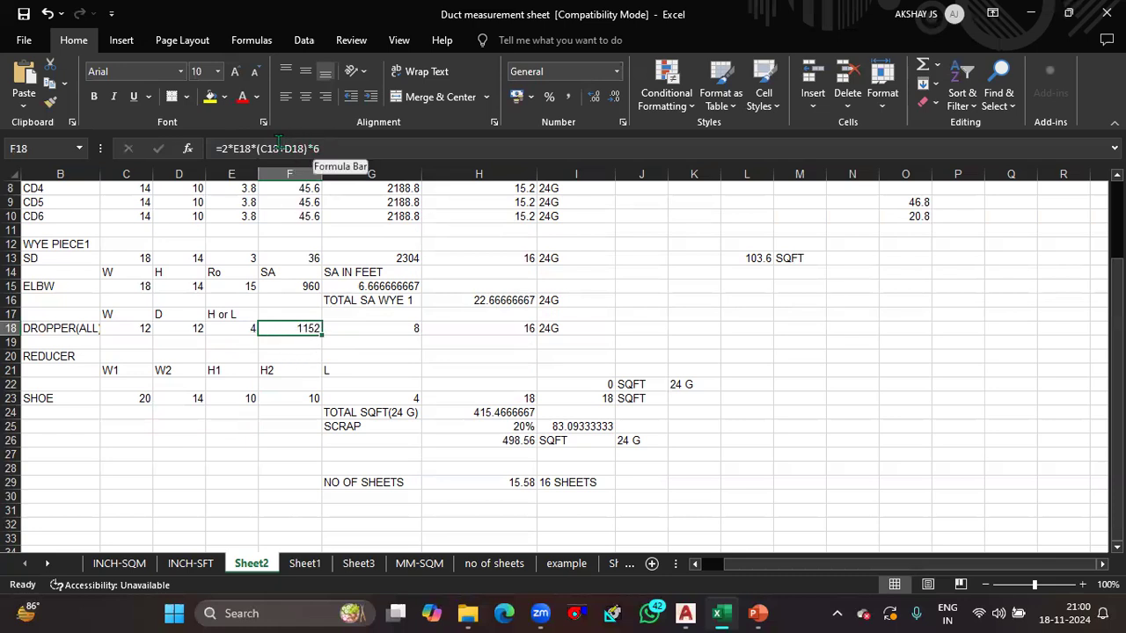
{"action": "left_click", "coordinate": [685, 613]}
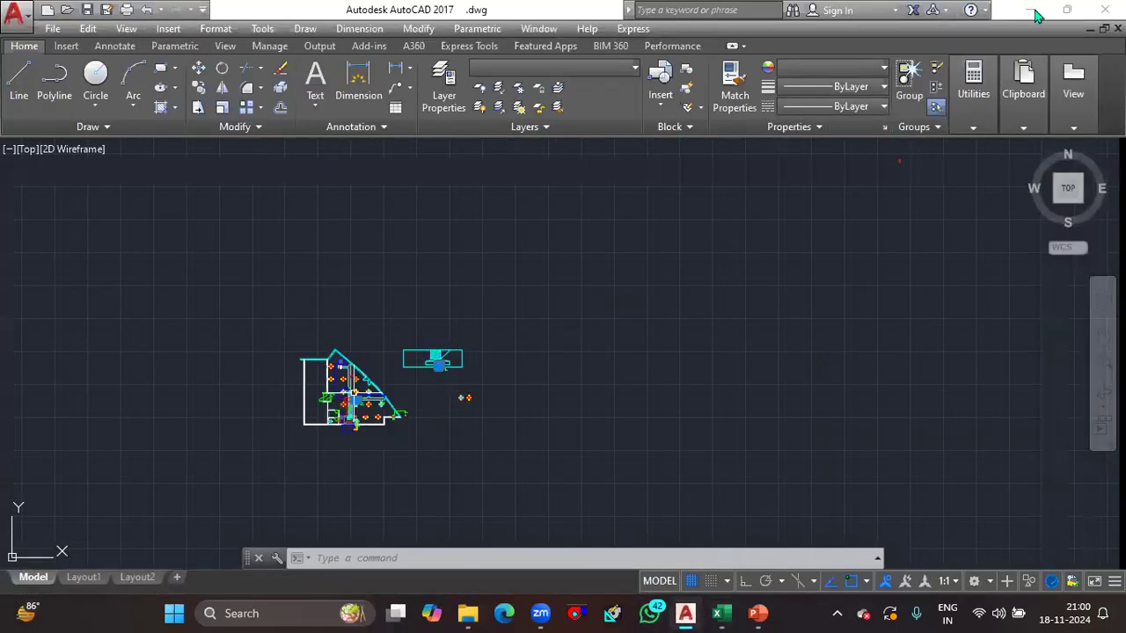
{"action": "key", "text": "alt+Tab"}
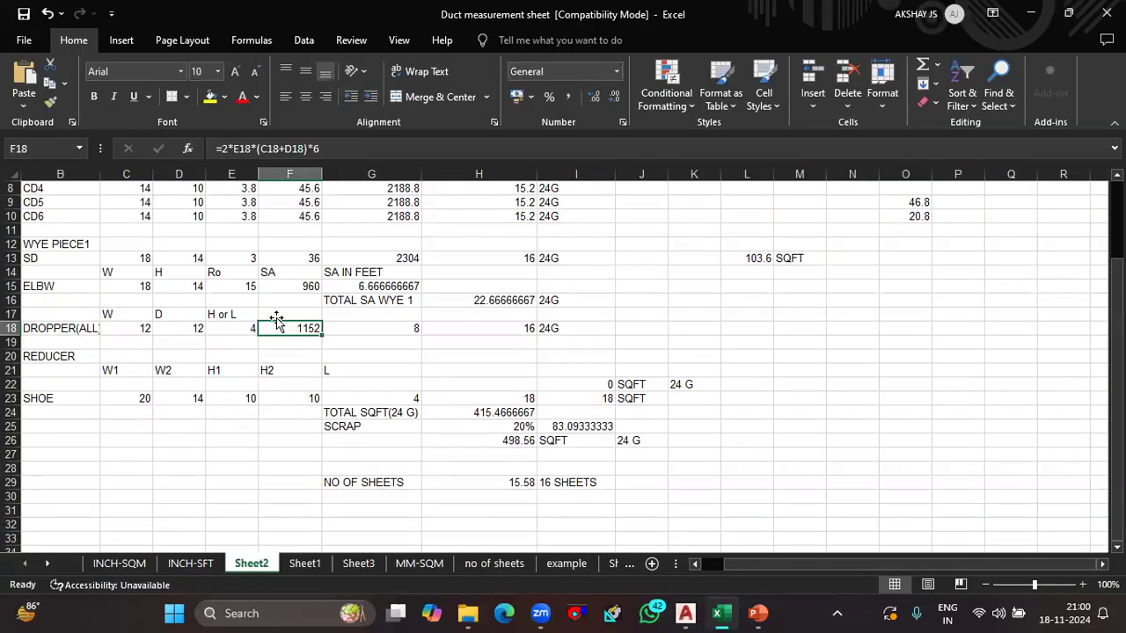
{"action": "left_click", "coordinate": [403, 328]}
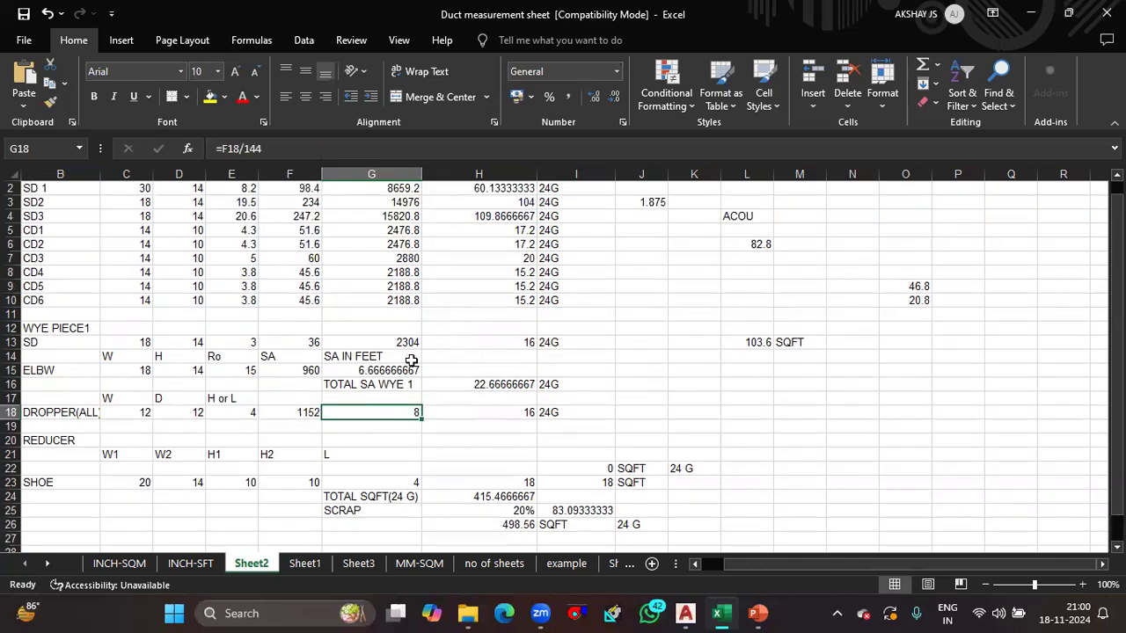
{"action": "scroll", "coordinate": [391, 422], "scroll_direction": "up", "scroll_amount": 1}
{"action": "left_click", "coordinate": [517, 428]}
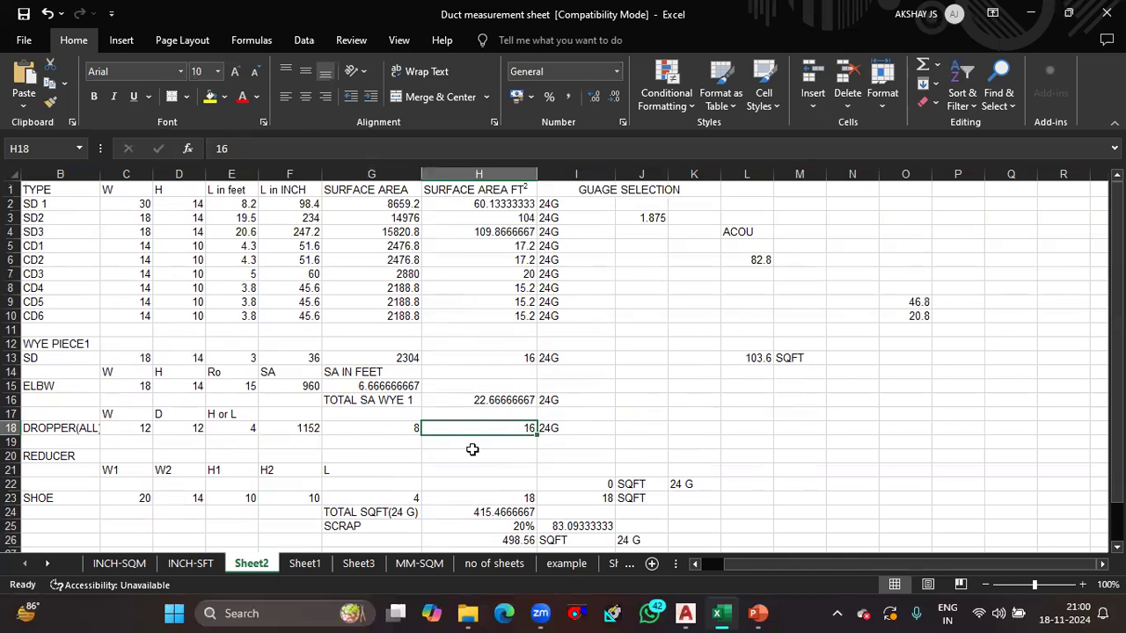
Set the dropper's square-foot surface area in H18 to 8
{"action": "left_click", "coordinate": [410, 429]}
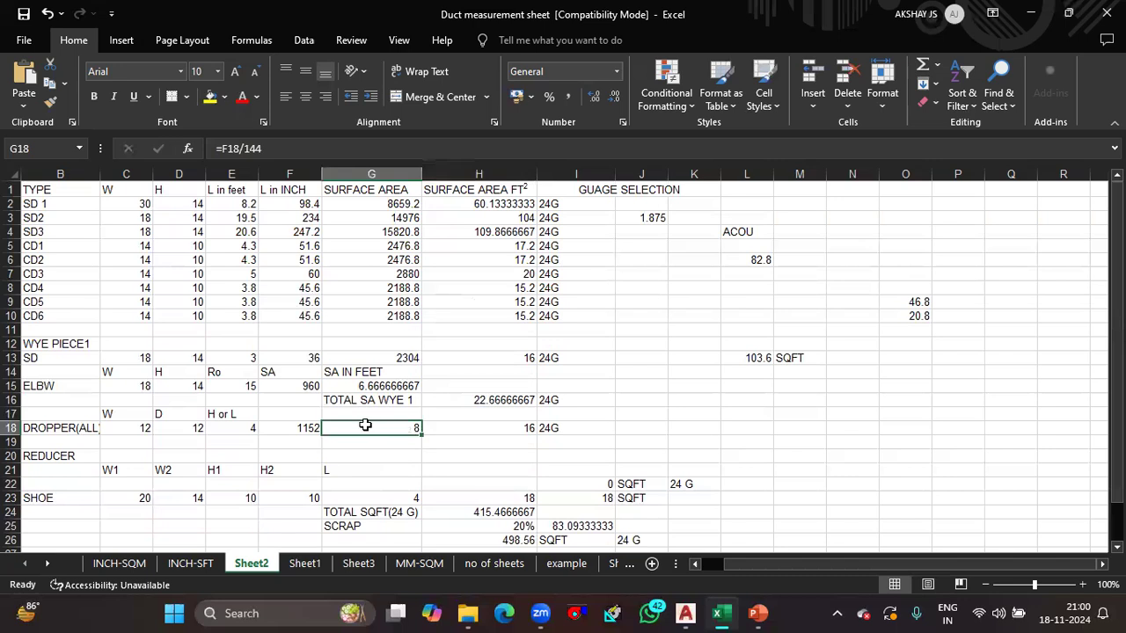
{"action": "left_click", "coordinate": [489, 429]}
{"action": "type", "text": "8"}
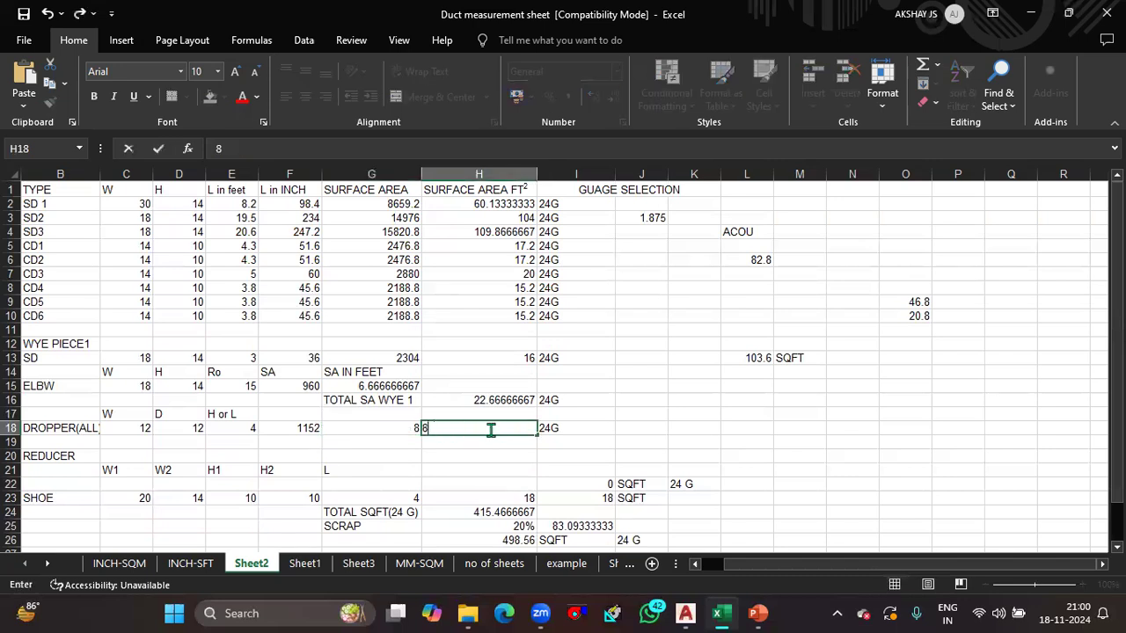
{"action": "key", "text": "Return"}
{"action": "scroll", "coordinate": [620, 440], "scroll_direction": "down", "scroll_amount": 1}
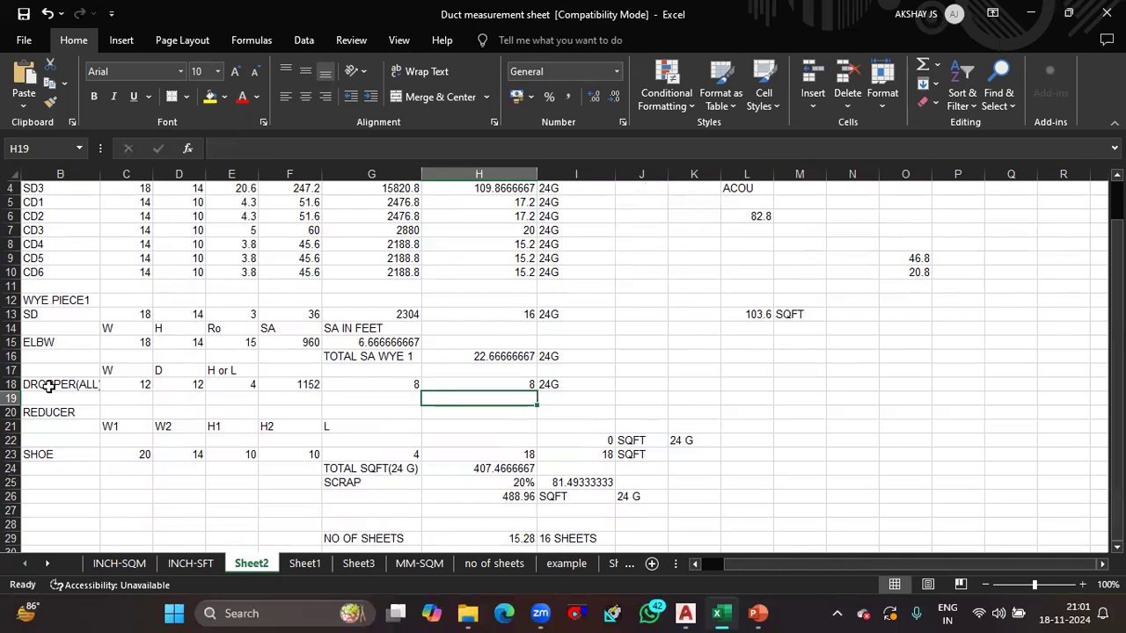
Switch to AutoCAD, look over the diffusers and ducts in the floor plan, and clear the current selection
{"action": "left_click", "coordinate": [694, 613]}
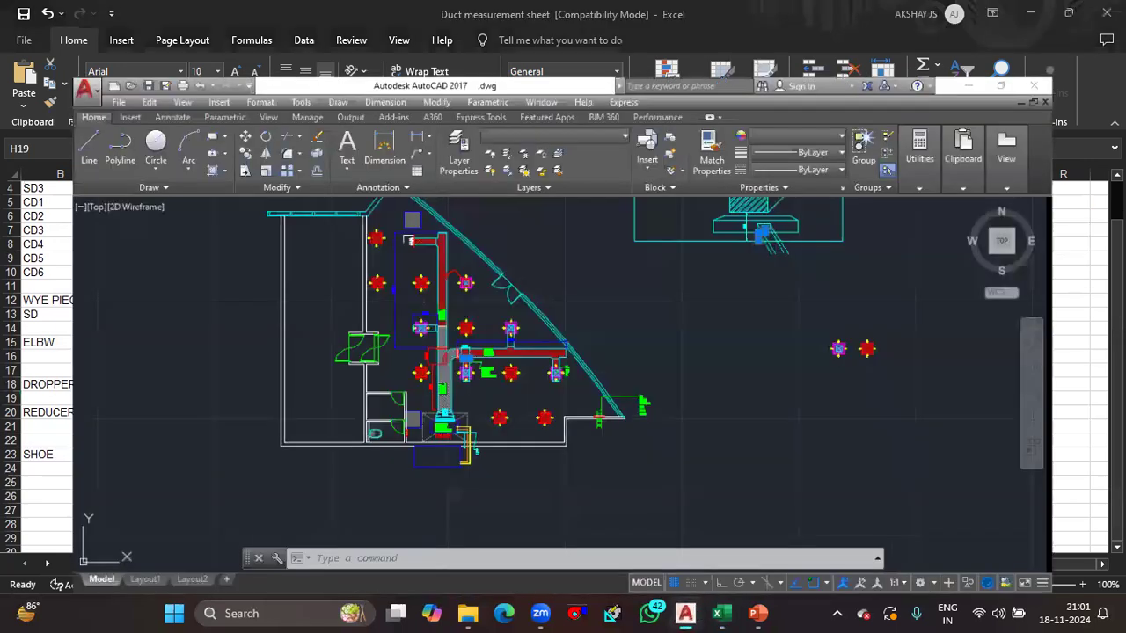
{"action": "left_click_drag", "start_coordinate": [420, 385], "coordinate": [430, 439]}
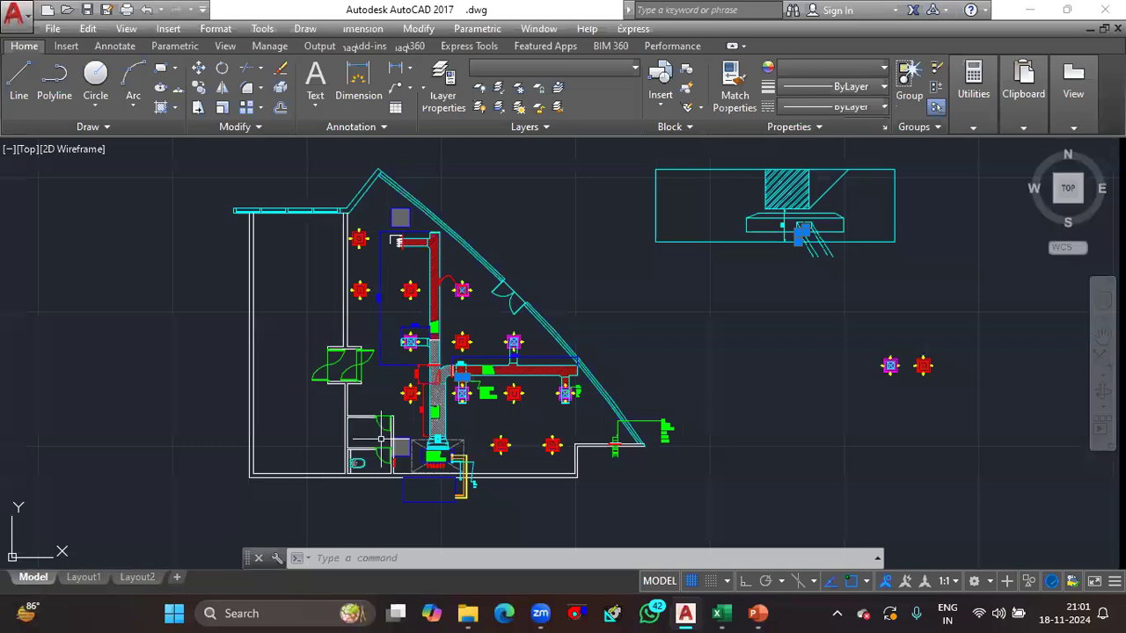
{"action": "scroll", "coordinate": [422, 289], "scroll_direction": "up", "scroll_amount": 4}
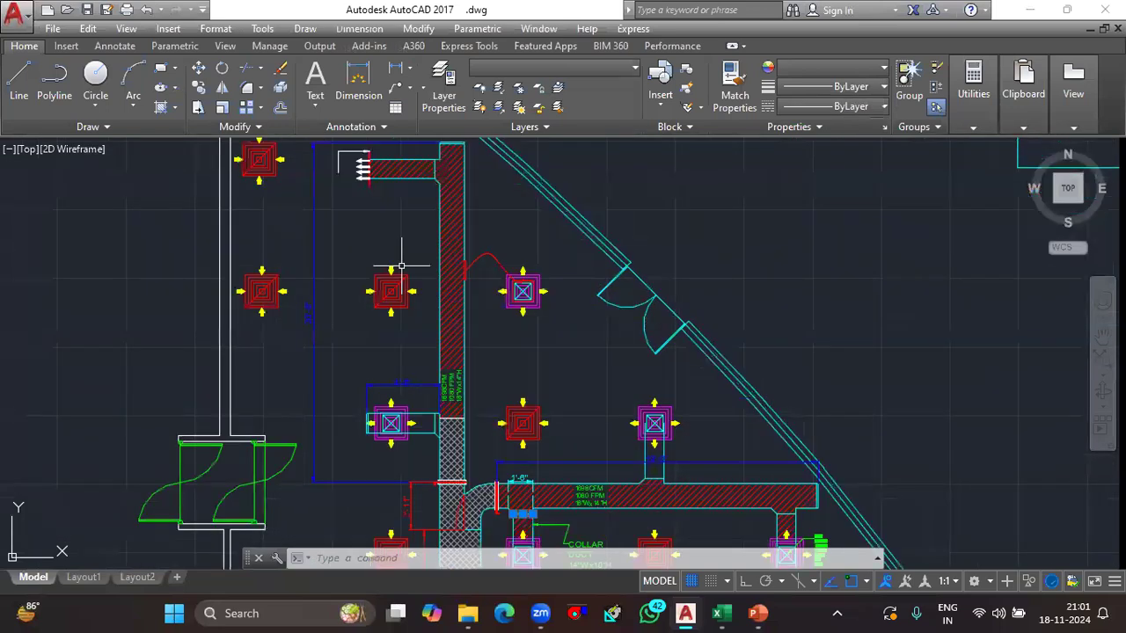
{"action": "scroll", "coordinate": [580, 263], "scroll_direction": "down", "scroll_amount": 2}
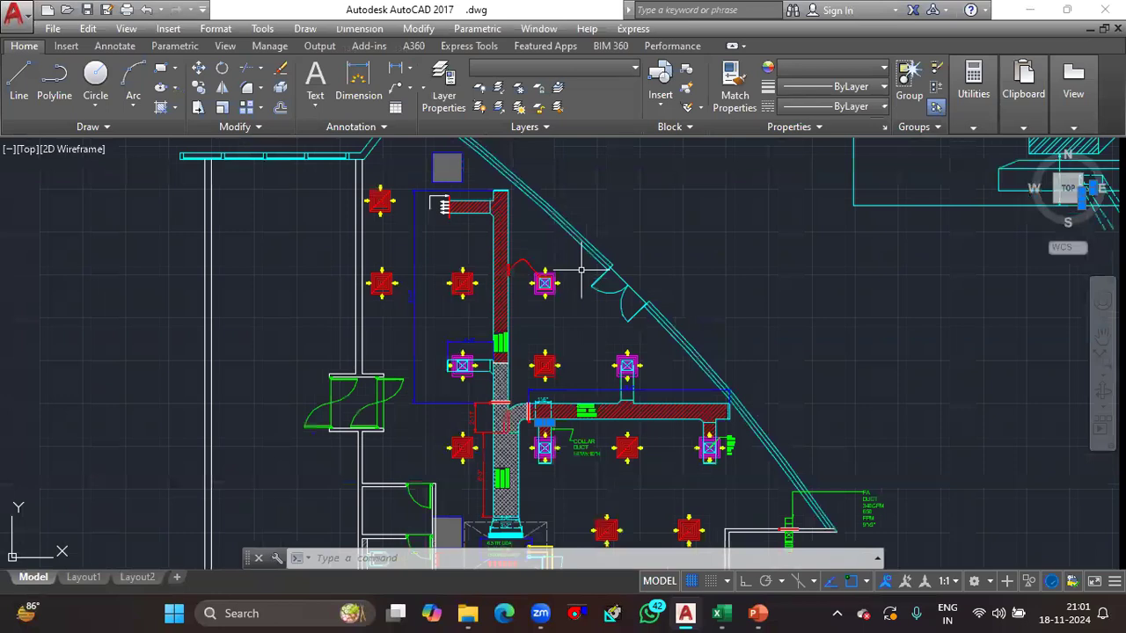
{"action": "scroll", "coordinate": [580, 271], "scroll_direction": "down", "scroll_amount": 2}
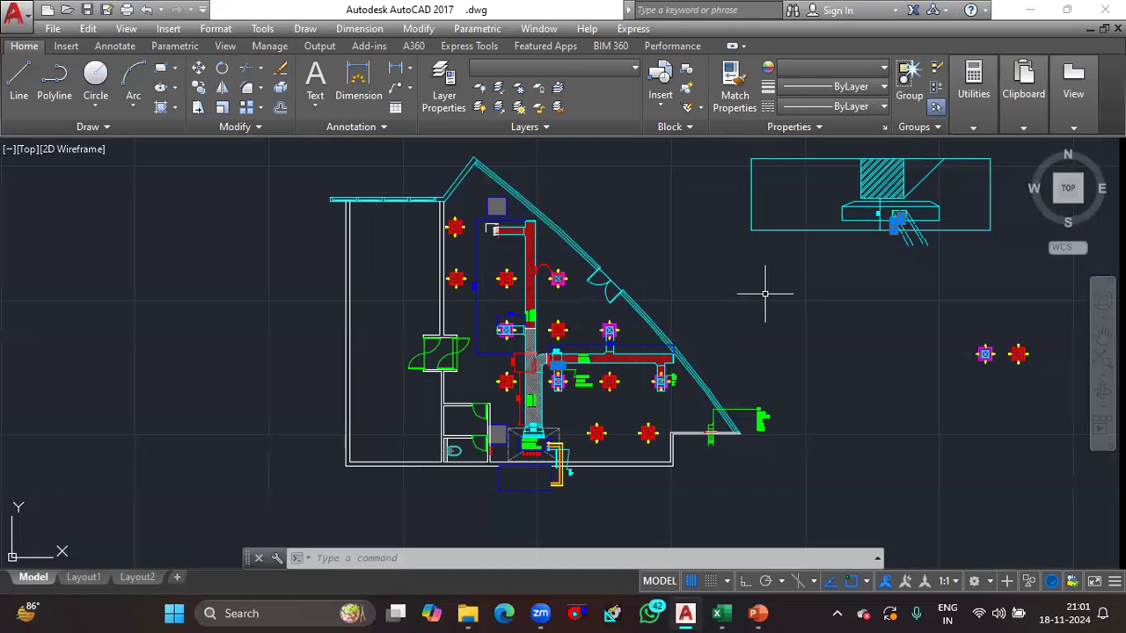
{"action": "key", "text": "Escape"}
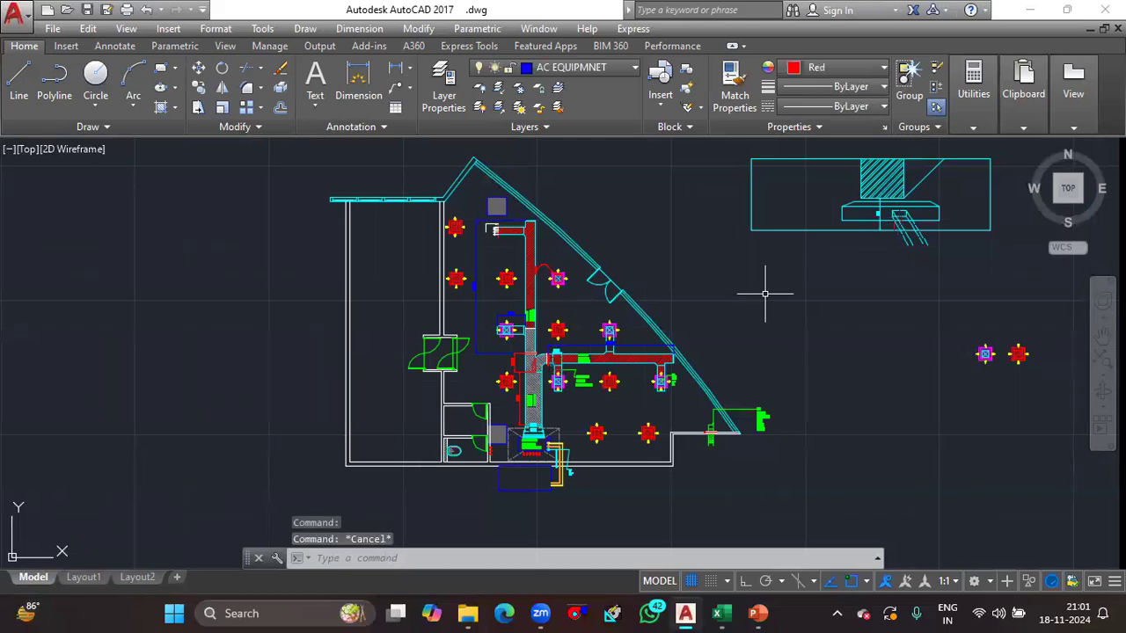
Examine the two red vertical dropper lines beside the 18" dimension in the section detail
{"action": "scroll", "coordinate": [878, 231], "scroll_direction": "up", "scroll_amount": 2}
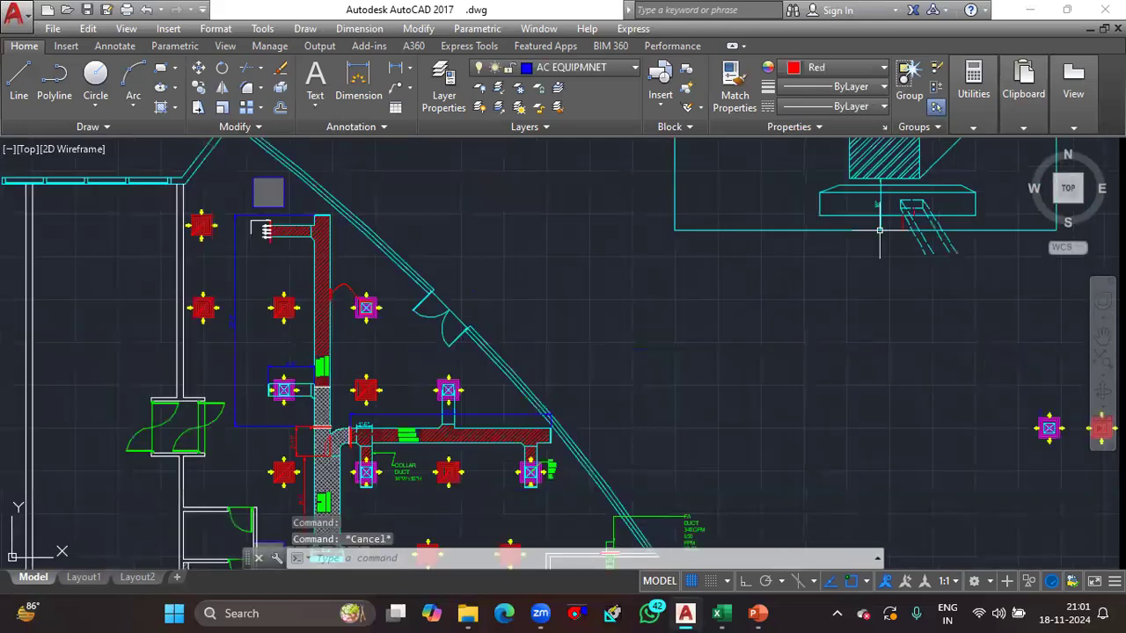
{"action": "scroll", "coordinate": [879, 230], "scroll_direction": "up", "scroll_amount": 6}
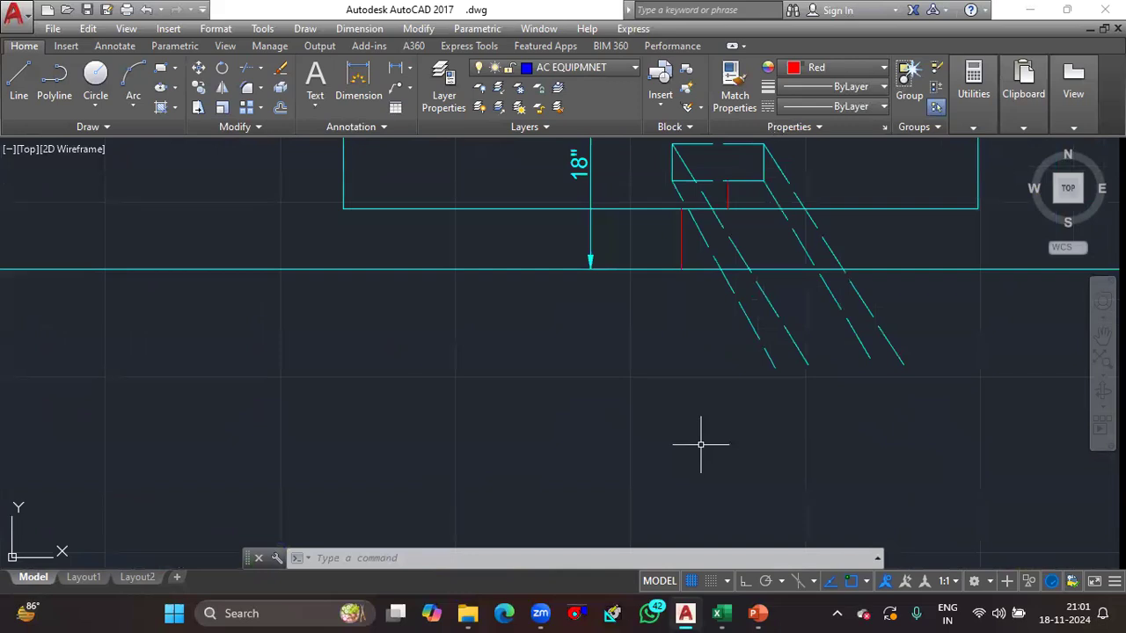
{"action": "scroll", "coordinate": [646, 329], "scroll_direction": "down", "scroll_amount": 3}
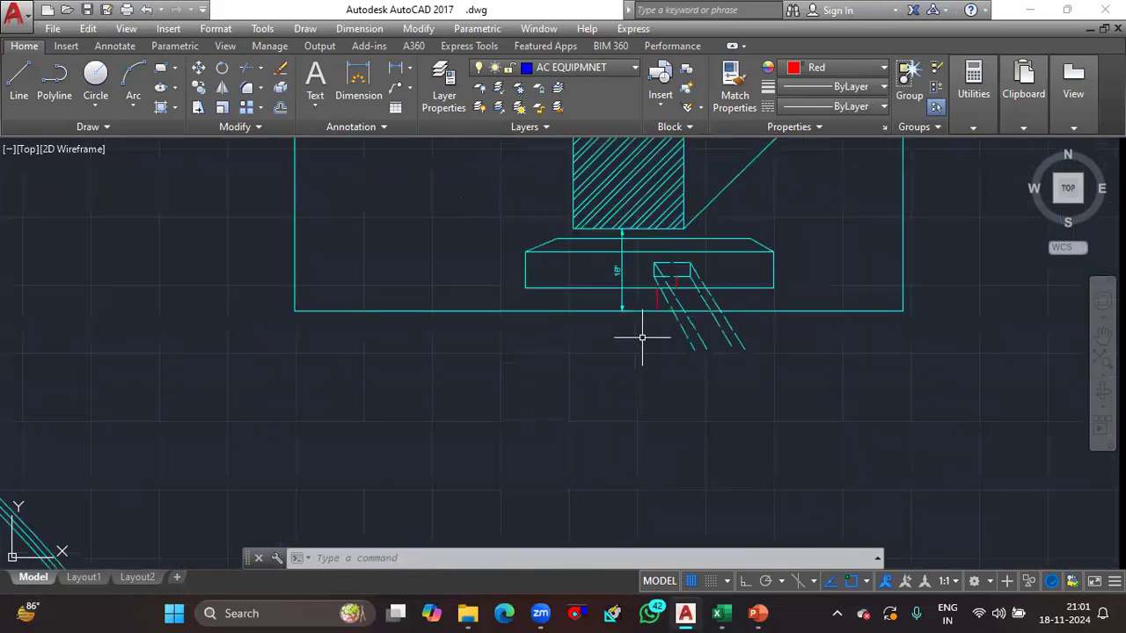
{"action": "scroll", "coordinate": [628, 293], "scroll_direction": "up", "scroll_amount": 3}
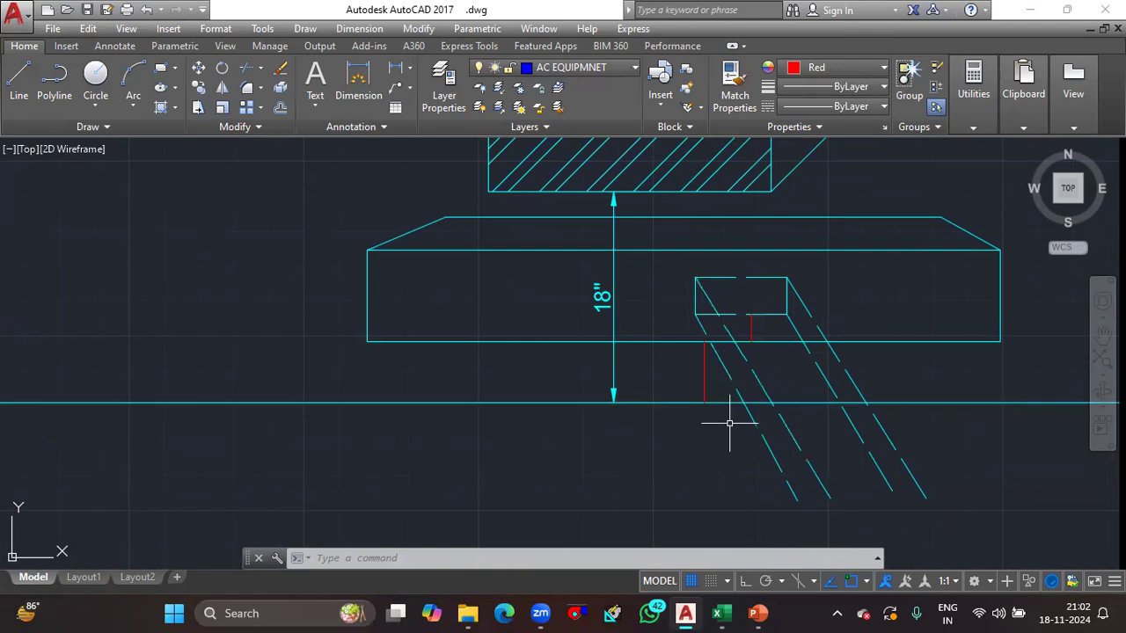
{"action": "left_click", "coordinate": [751, 332]}
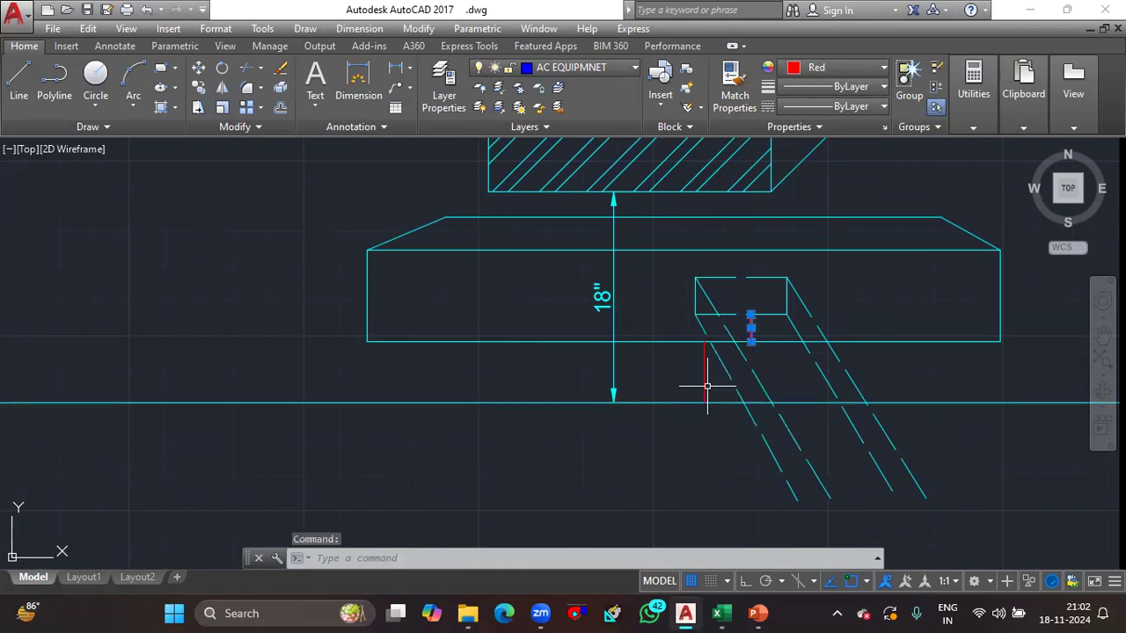
{"action": "left_click", "coordinate": [706, 379]}
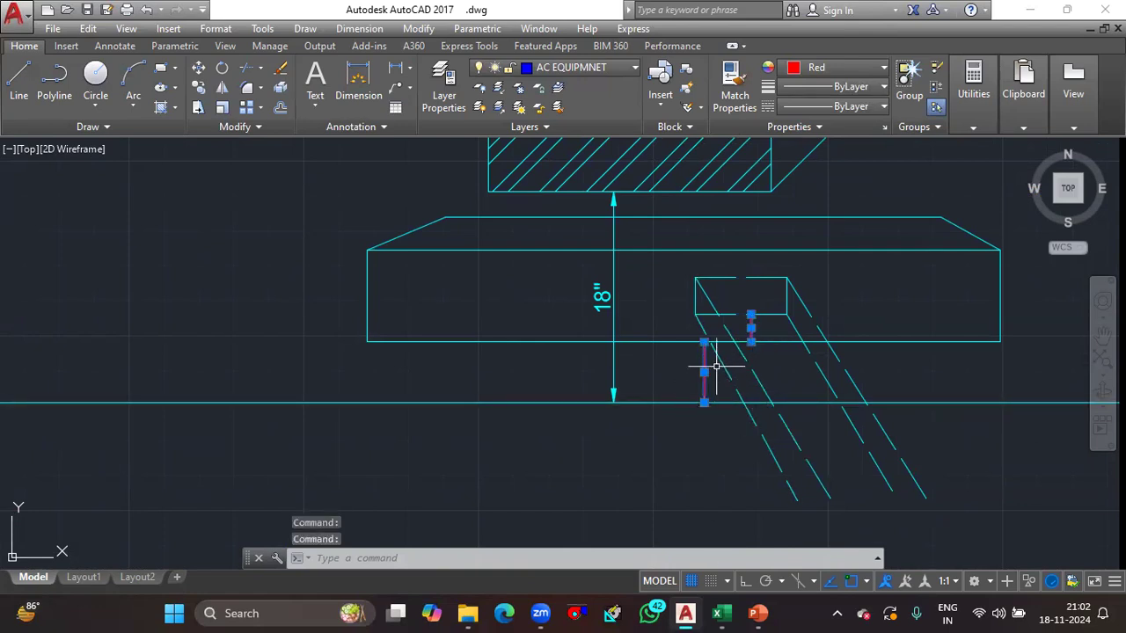
{"action": "key", "text": "Escape"}
{"action": "scroll", "coordinate": [728, 410], "scroll_direction": "down", "scroll_amount": 3}
Switch to the Excel sheet and check the dropper's height in E18 and its area formula in F18
{"action": "left_click", "coordinate": [720, 613]}
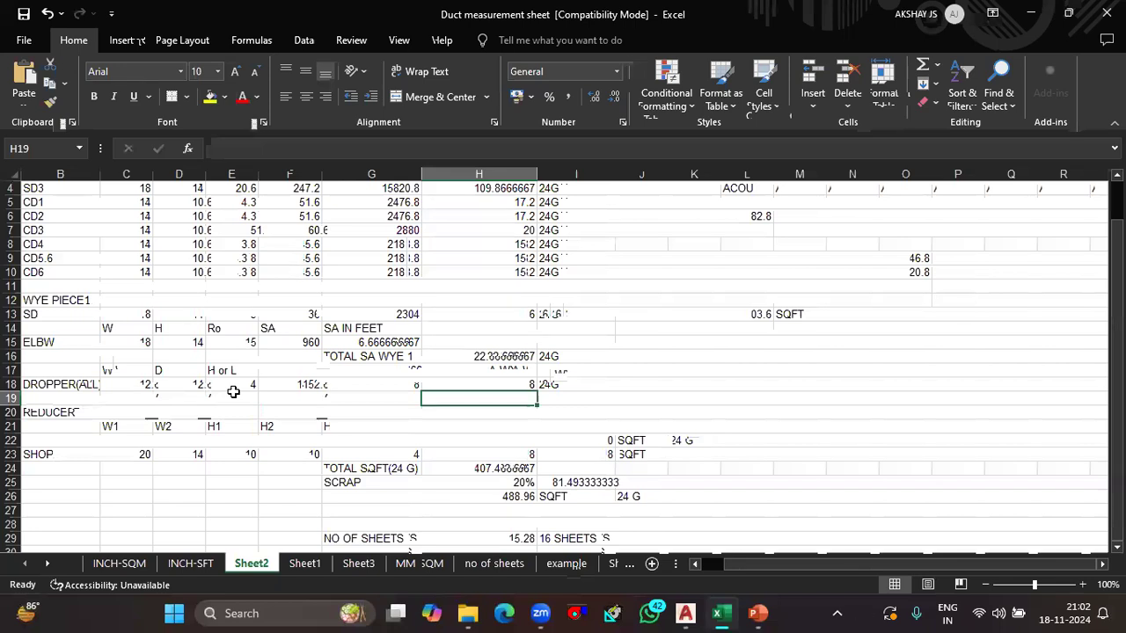
{"action": "left_click", "coordinate": [233, 393]}
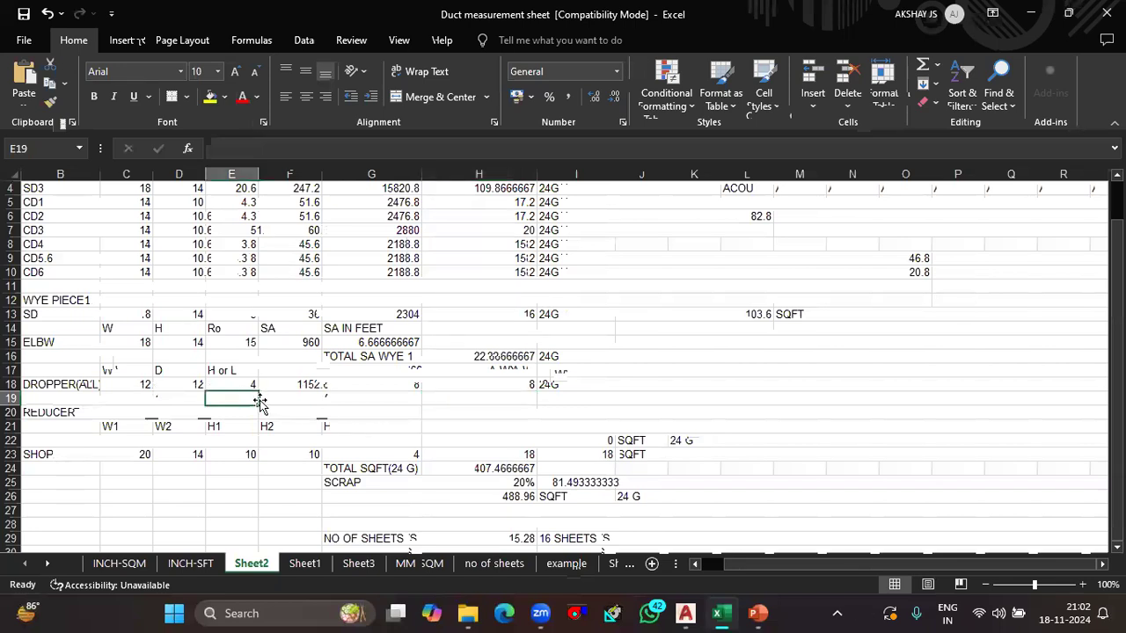
{"action": "left_click", "coordinate": [245, 383]}
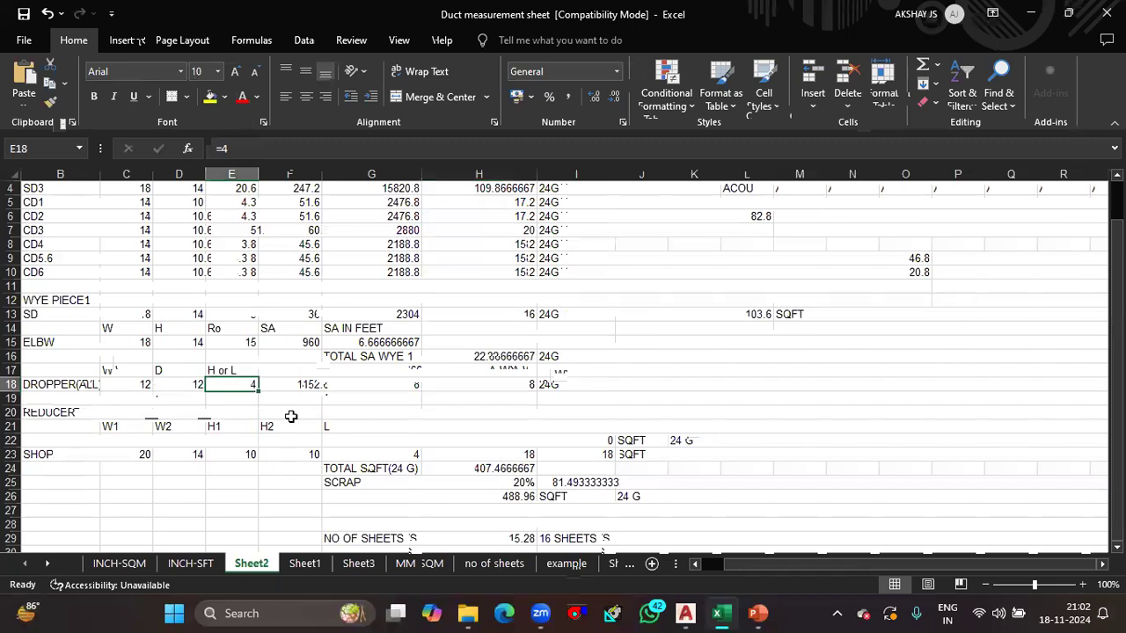
{"action": "left_click", "coordinate": [304, 387]}
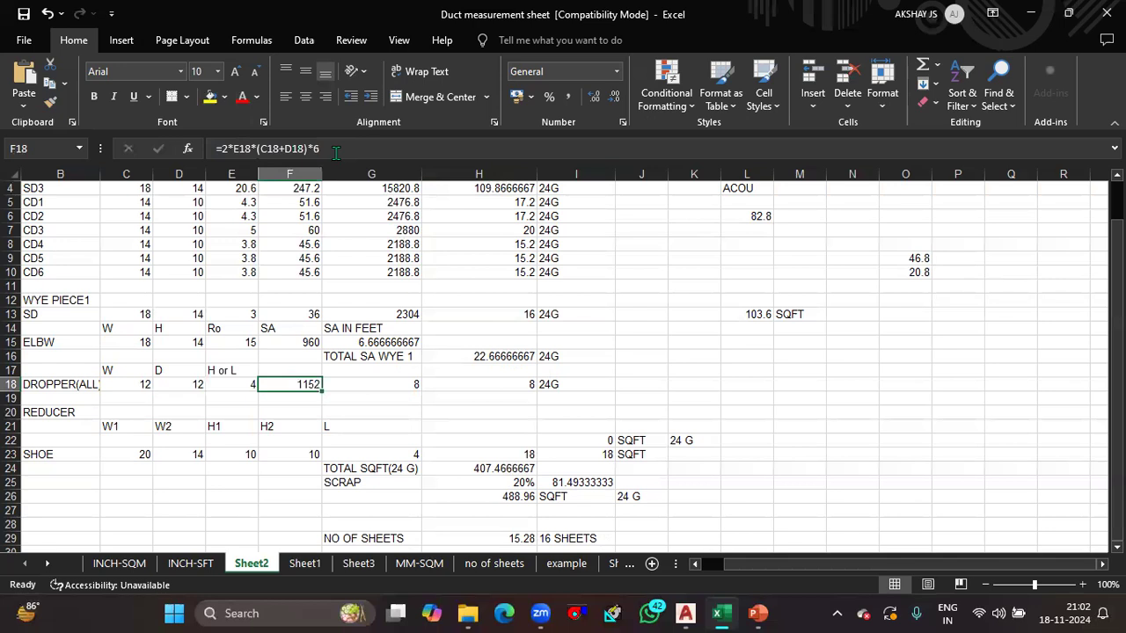
Re-enter =F18/144 in G18 to convert the dropper's surface area to square feet
{"action": "left_click", "coordinate": [403, 383]}
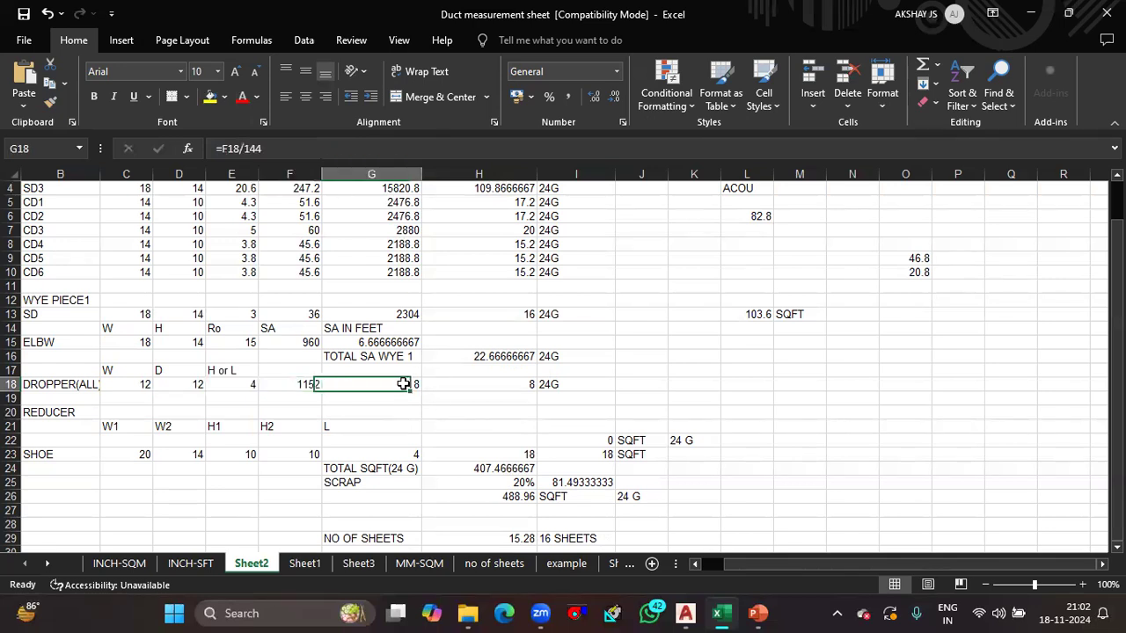
{"action": "type", "text": "="}
{"action": "left_click", "coordinate": [296, 384]}
{"action": "type", "text": "/144"}
{"action": "key", "text": "Return"}
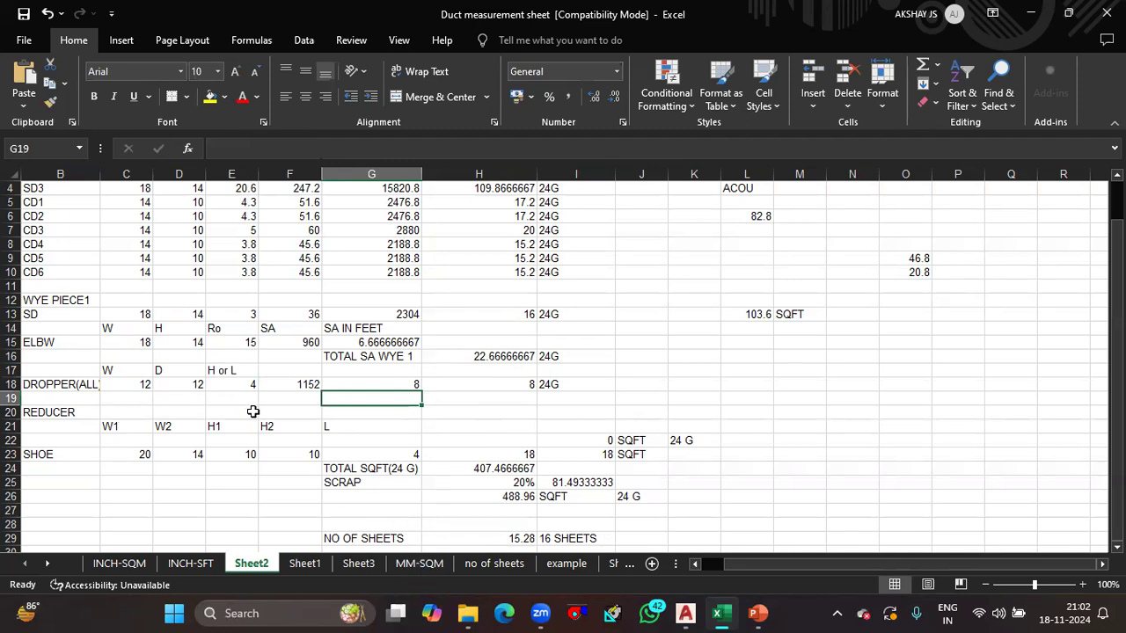
Switch to AutoCAD and examine the shoe connections where the collar ducts branch off the 18"Wx14"H duct in the plan
{"action": "left_click", "coordinate": [690, 614]}
{"action": "scroll", "coordinate": [581, 400], "scroll_direction": "down", "scroll_amount": 2}
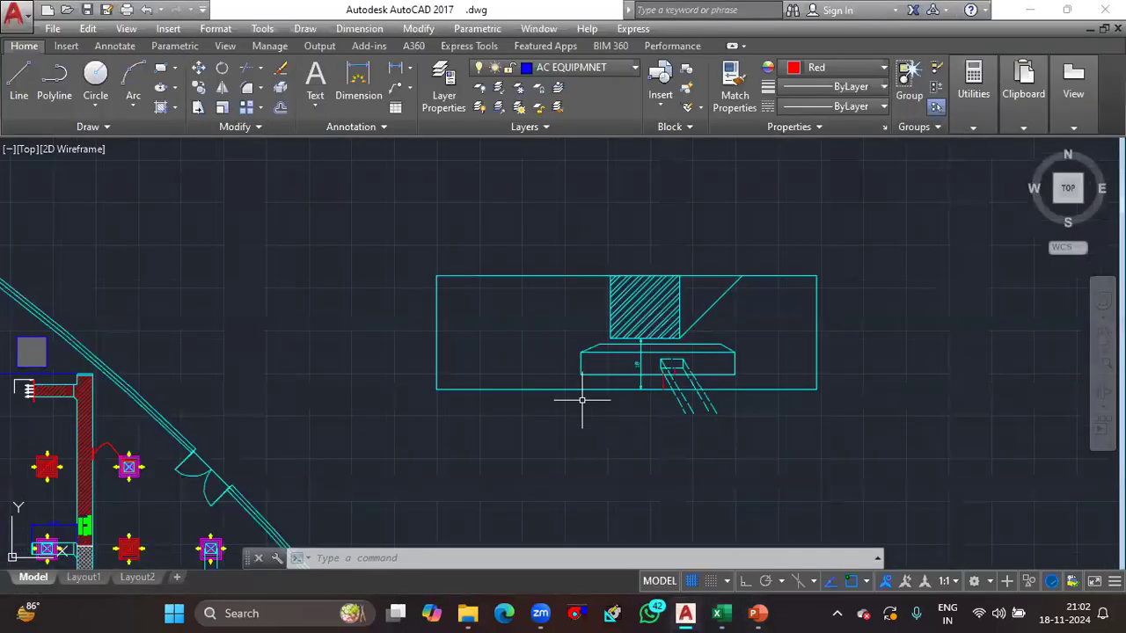
{"action": "scroll", "coordinate": [582, 400], "scroll_direction": "down", "scroll_amount": 3}
{"action": "scroll", "coordinate": [457, 457], "scroll_direction": "up", "scroll_amount": 5}
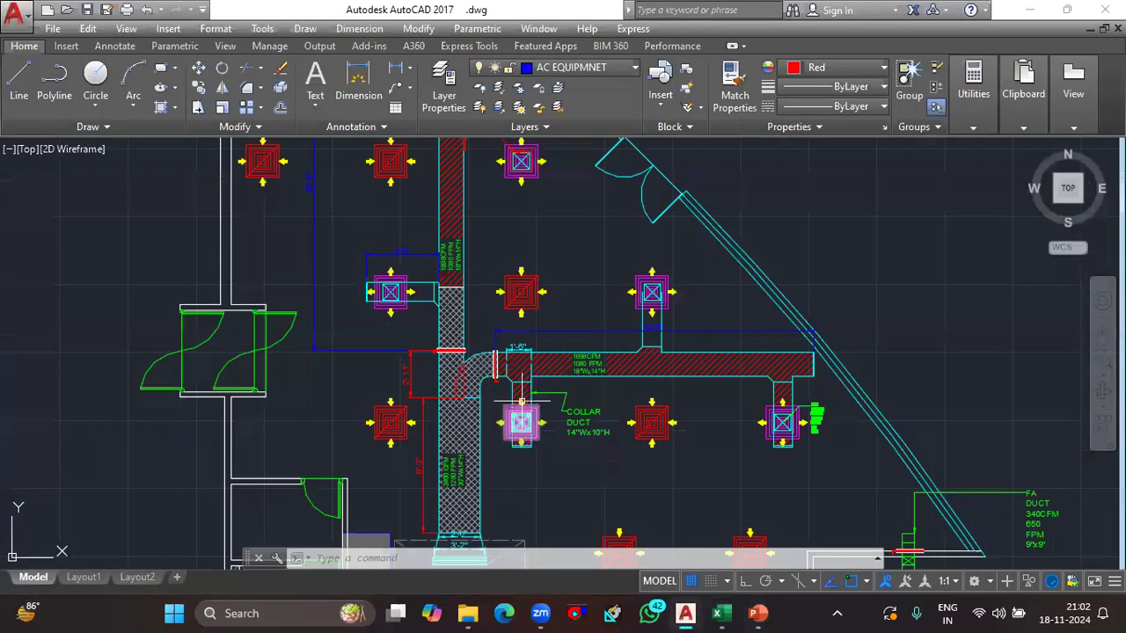
{"action": "mouse_move", "coordinate": [521, 402]}
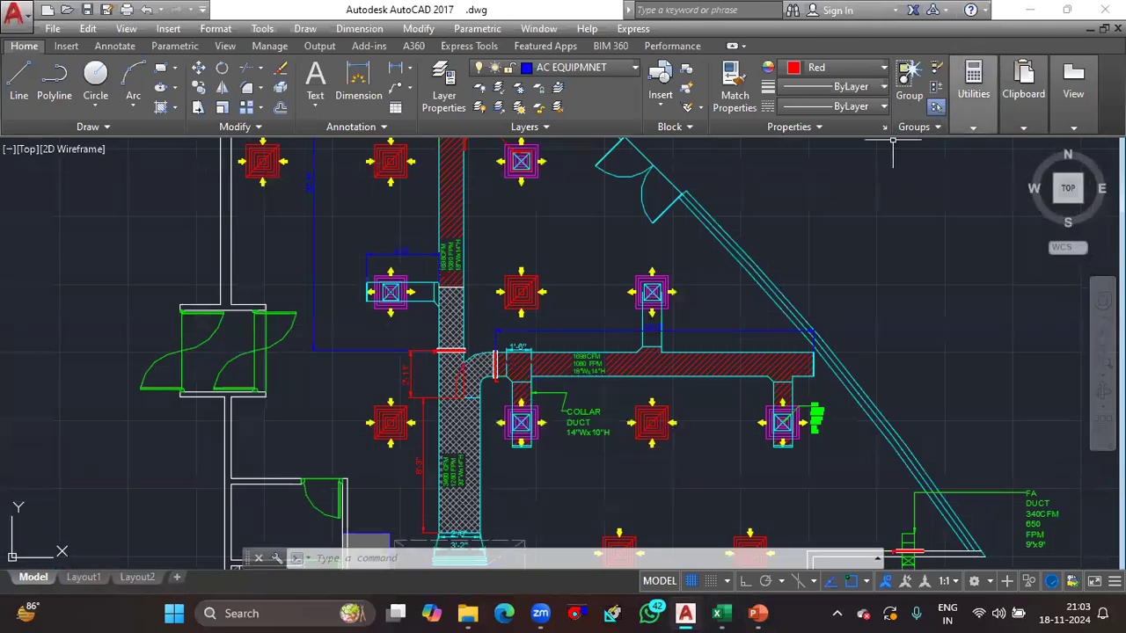
{"action": "scroll", "coordinate": [508, 390], "scroll_direction": "up", "scroll_amount": 3}
{"action": "scroll", "coordinate": [509, 390], "scroll_direction": "down", "scroll_amount": 2}
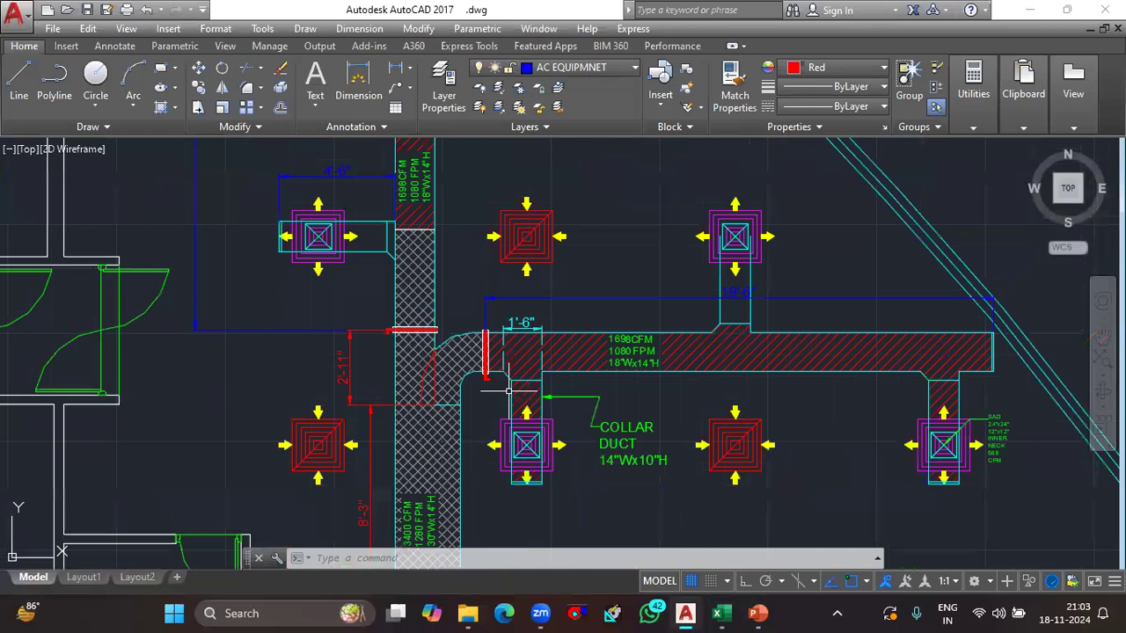
{"action": "mouse_move", "coordinate": [520, 436]}
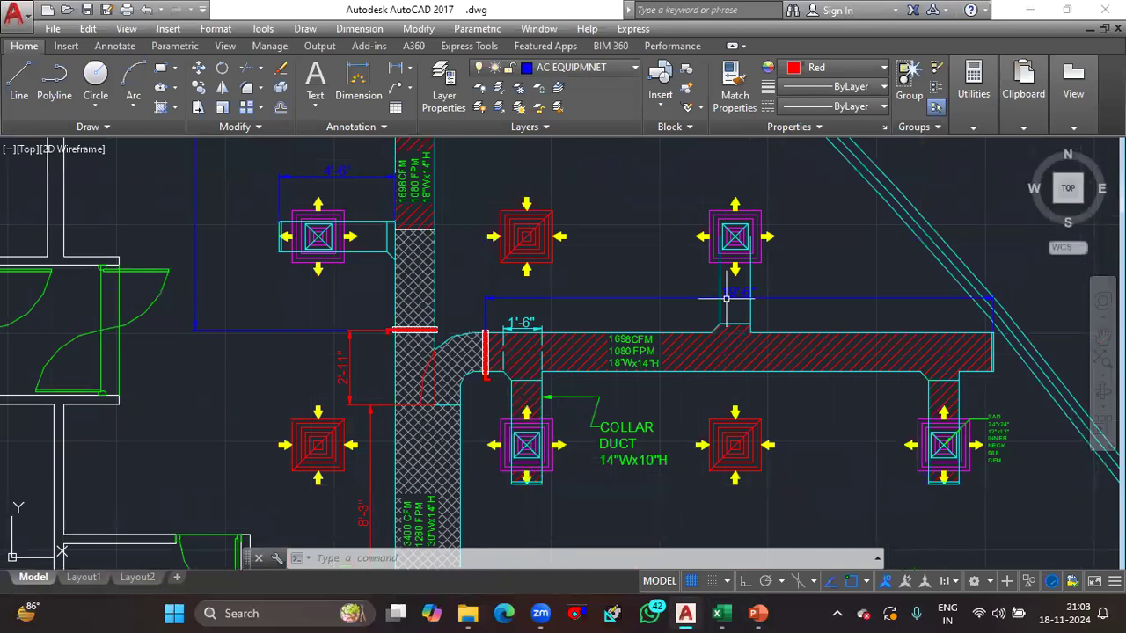
Draw a line across the wide base of the shoe where the upper collar duct meets the 18"Wx14"H duct
{"action": "scroll", "coordinate": [728, 297], "scroll_direction": "up", "scroll_amount": 2}
{"action": "scroll", "coordinate": [727, 346], "scroll_direction": "up", "scroll_amount": 8}
{"action": "type", "text": "l"}
{"action": "key", "text": "Return"}
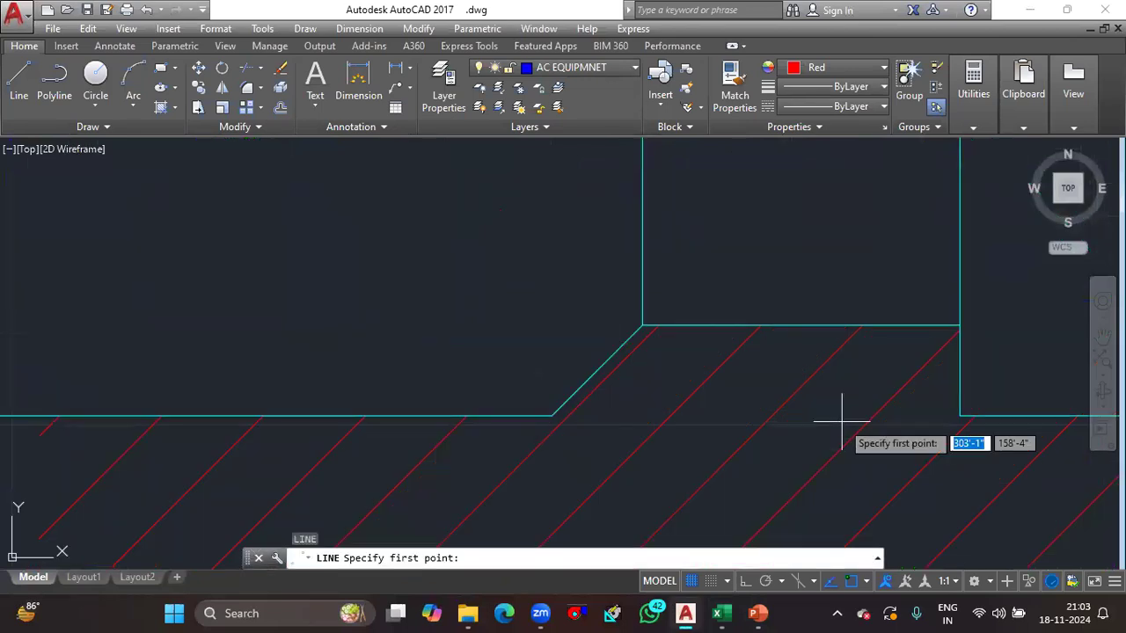
{"action": "left_click", "coordinate": [547, 416]}
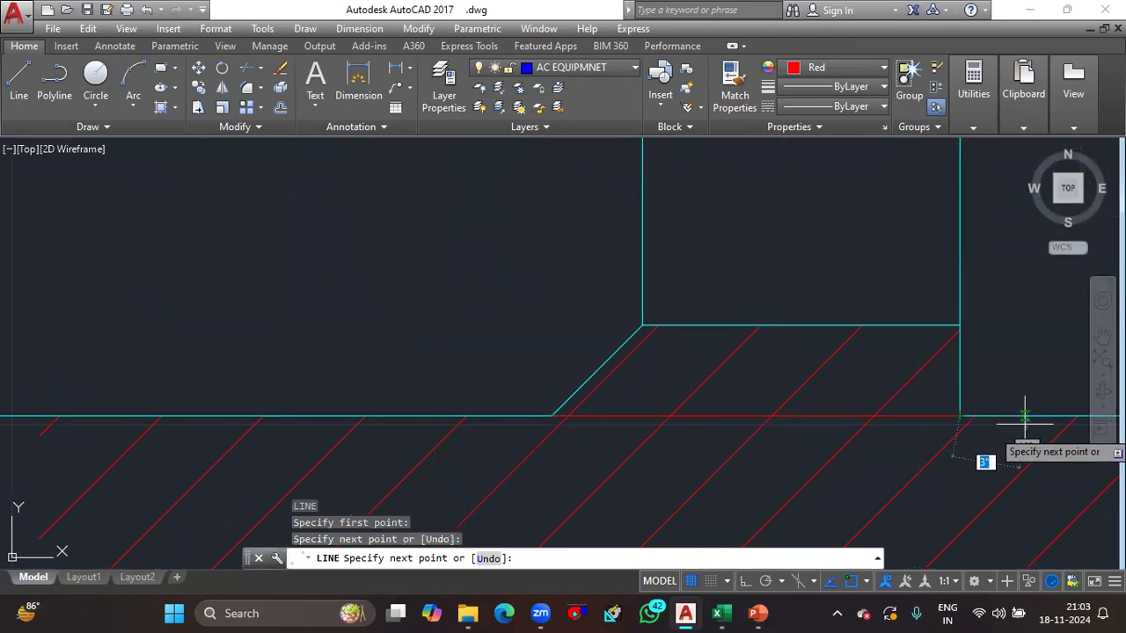
{"action": "key", "text": "Escape"}
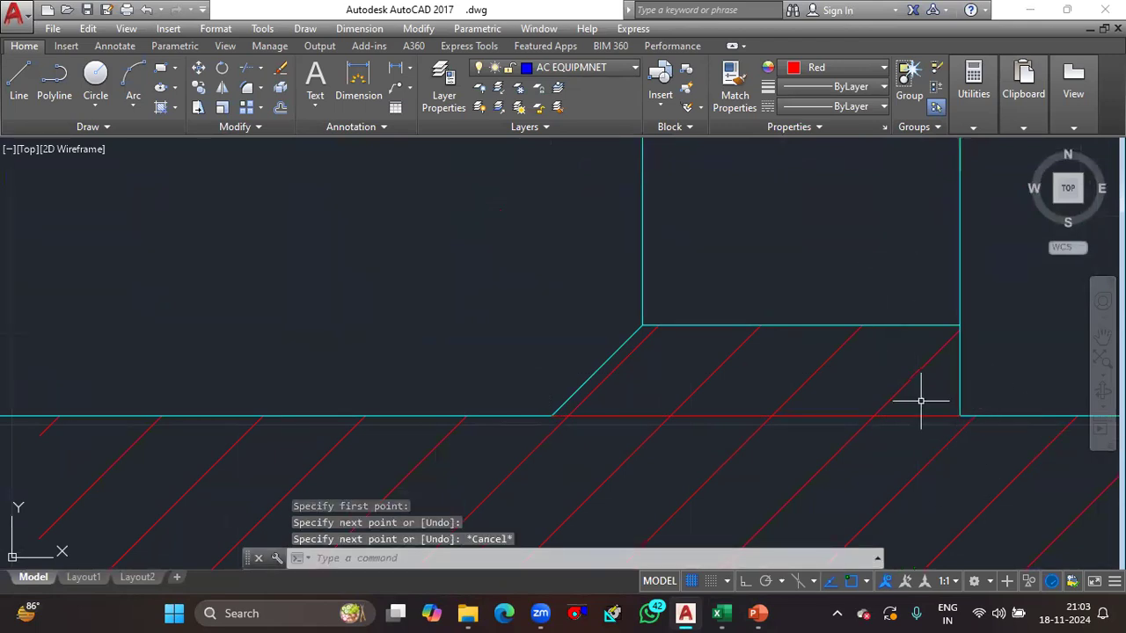
Dimension the shoe's length from its wide base to its narrow end, placing the dimension beside the sloped side
{"action": "type", "text": "dim"}
{"action": "key", "text": "Return"}
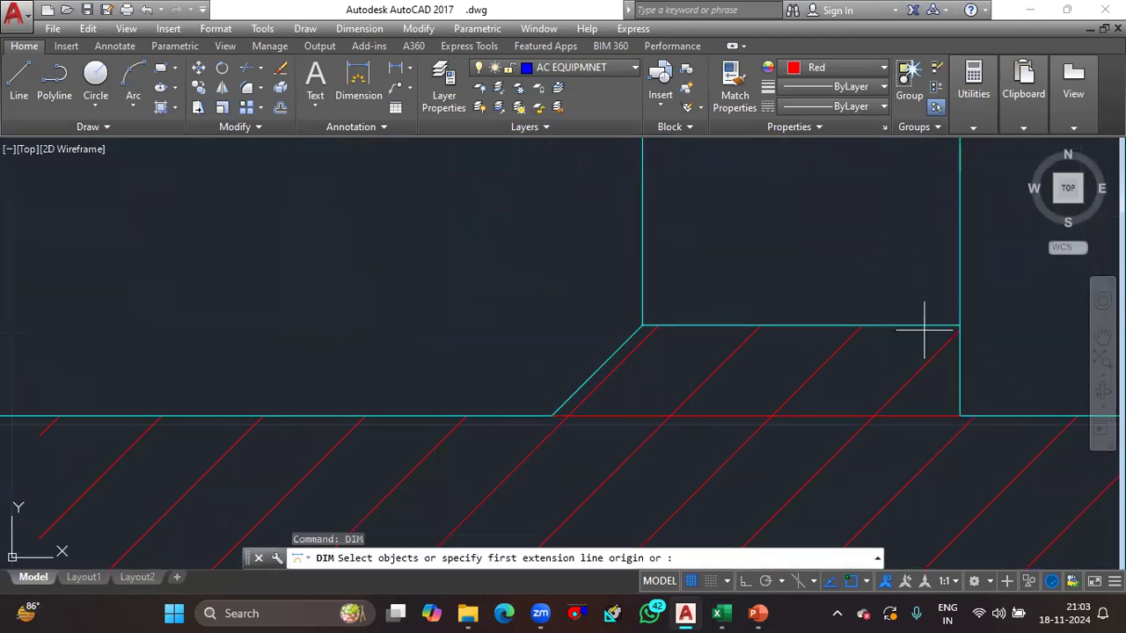
{"action": "key", "text": "Return"}
{"action": "left_click", "coordinate": [959, 415]}
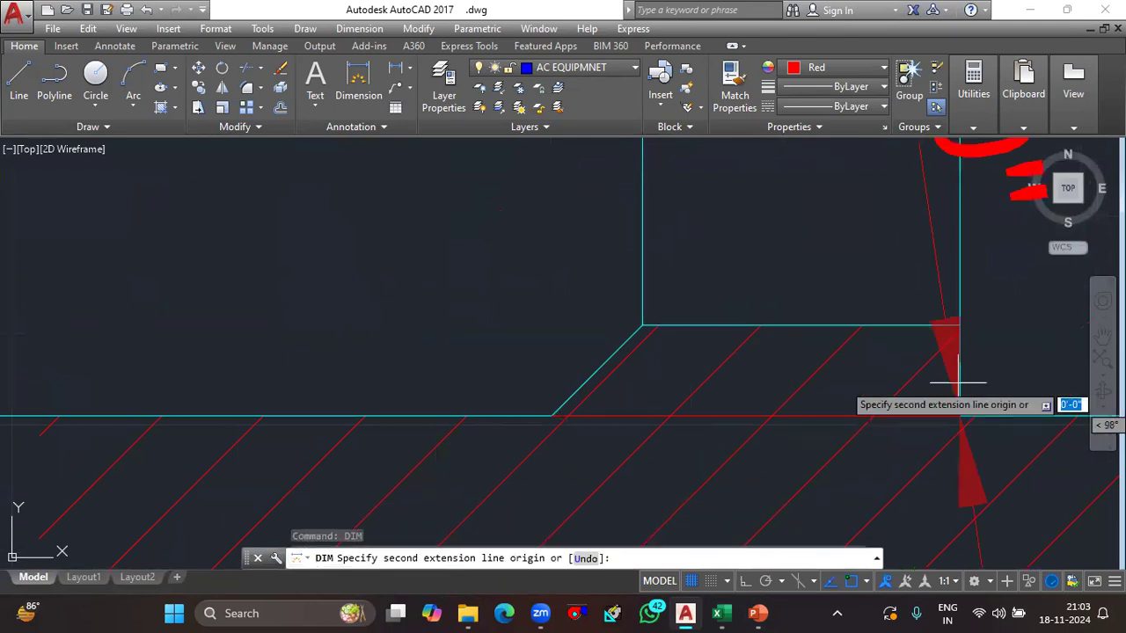
{"action": "left_click", "coordinate": [960, 325]}
{"action": "scroll", "coordinate": [593, 320], "scroll_direction": "down", "scroll_amount": 5}
{"action": "left_click", "coordinate": [557, 331]}
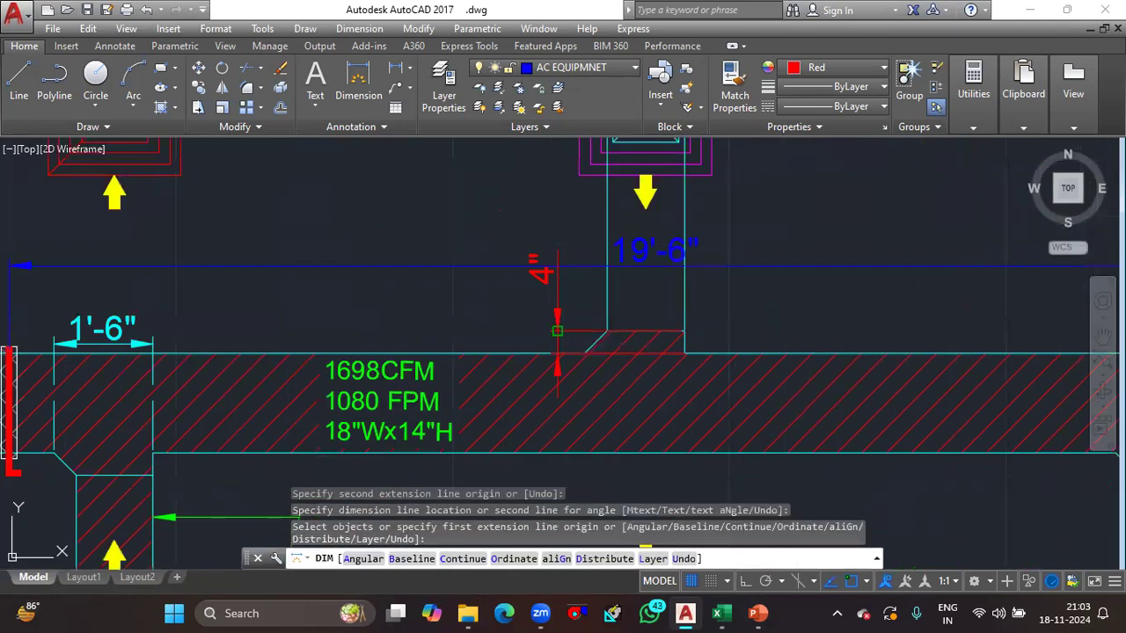
Measure the width of the shoe's narrow end with a dimension preview, without placing the dimension
{"action": "scroll", "coordinate": [607, 339], "scroll_direction": "up", "scroll_amount": 4}
{"action": "scroll", "coordinate": [628, 329], "scroll_direction": "down", "scroll_amount": 1}
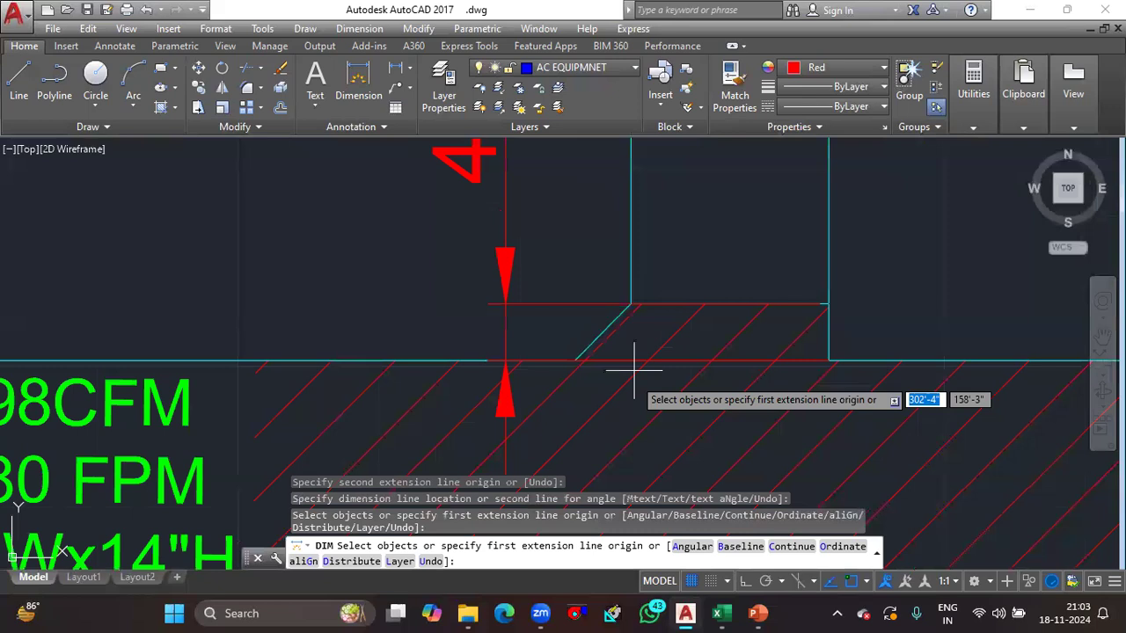
{"action": "scroll", "coordinate": [622, 350], "scroll_direction": "up", "scroll_amount": 2}
{"action": "type", "text": "diml"}
{"action": "key", "text": "Return"}
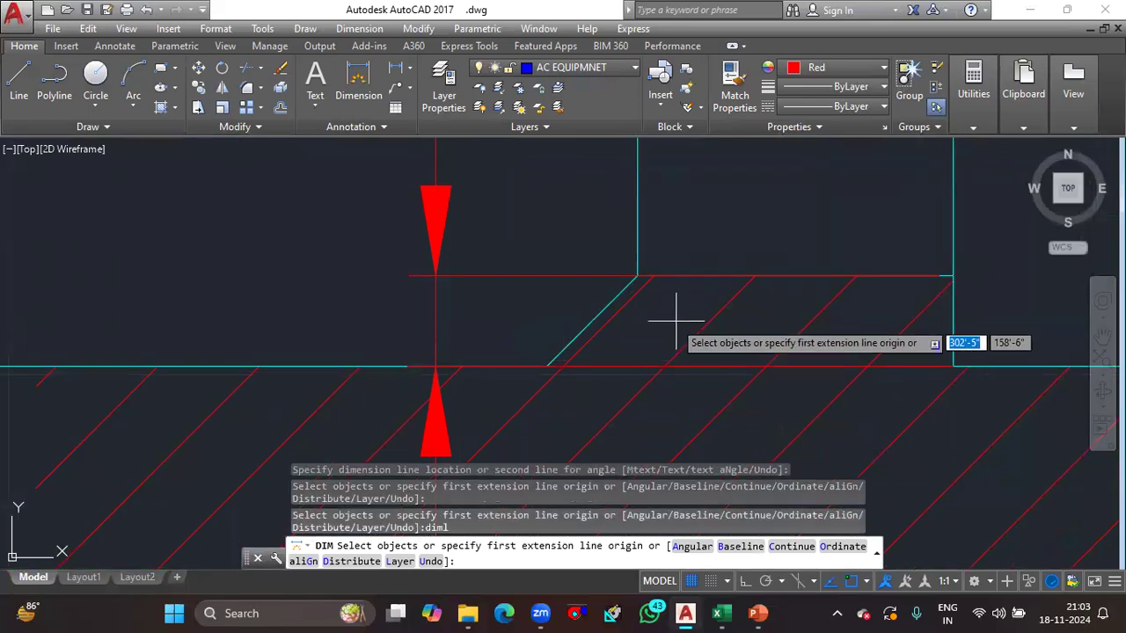
{"action": "left_click", "coordinate": [638, 277]}
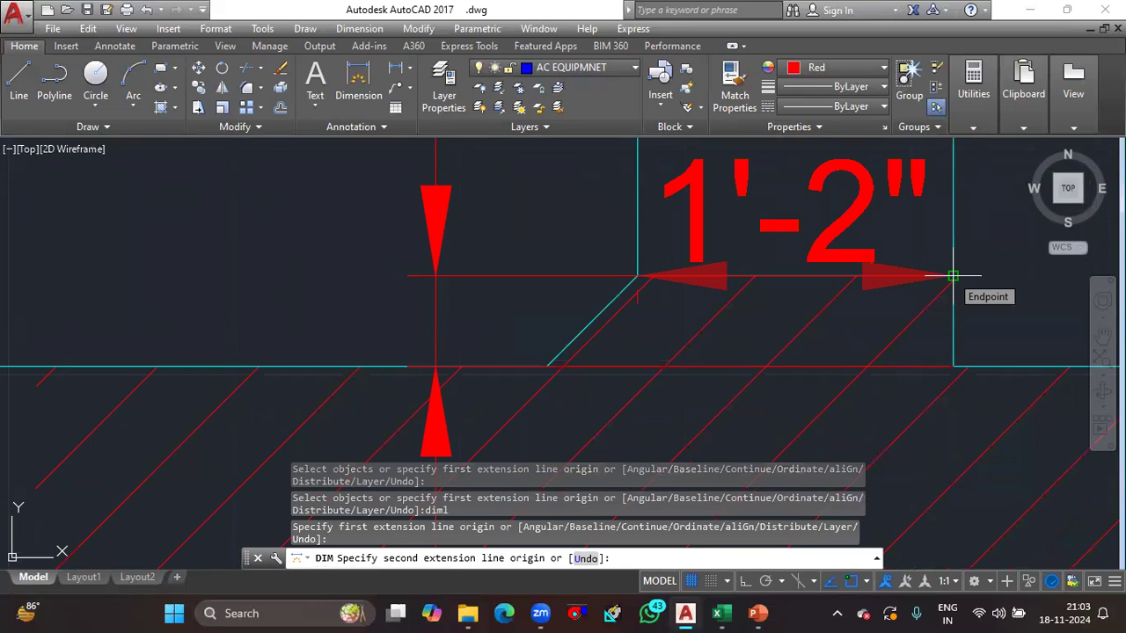
{"action": "key", "text": "Escape"}
Measure the width of the shoe's wide base with a dimension preview between its two endpoints, without placing the dimension
{"action": "key", "text": "space"}
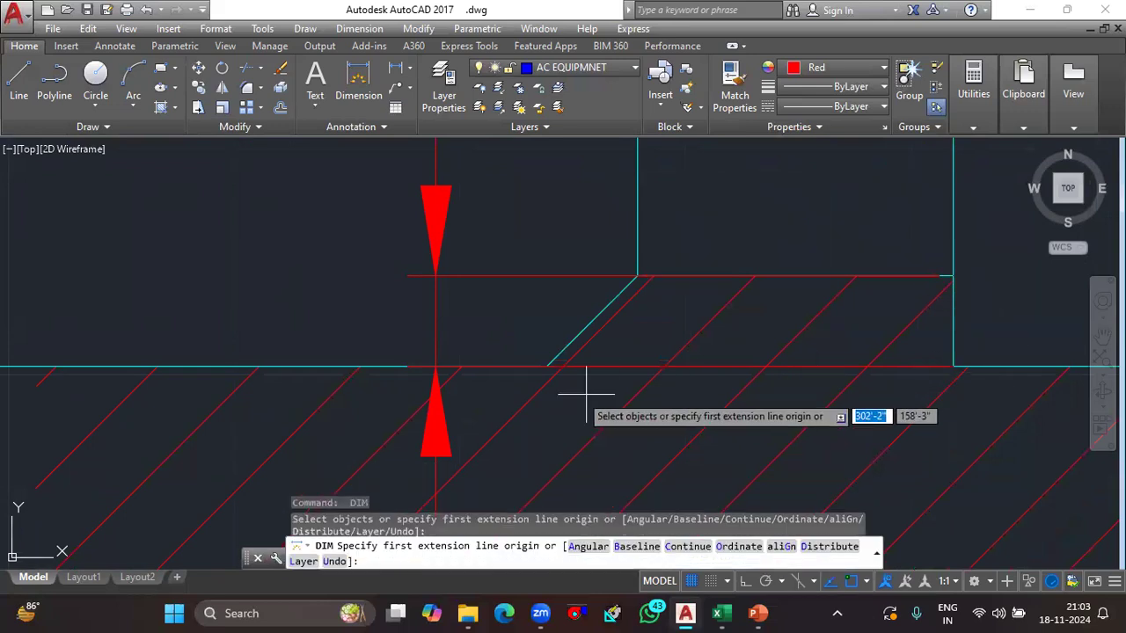
{"action": "left_click", "coordinate": [546, 365]}
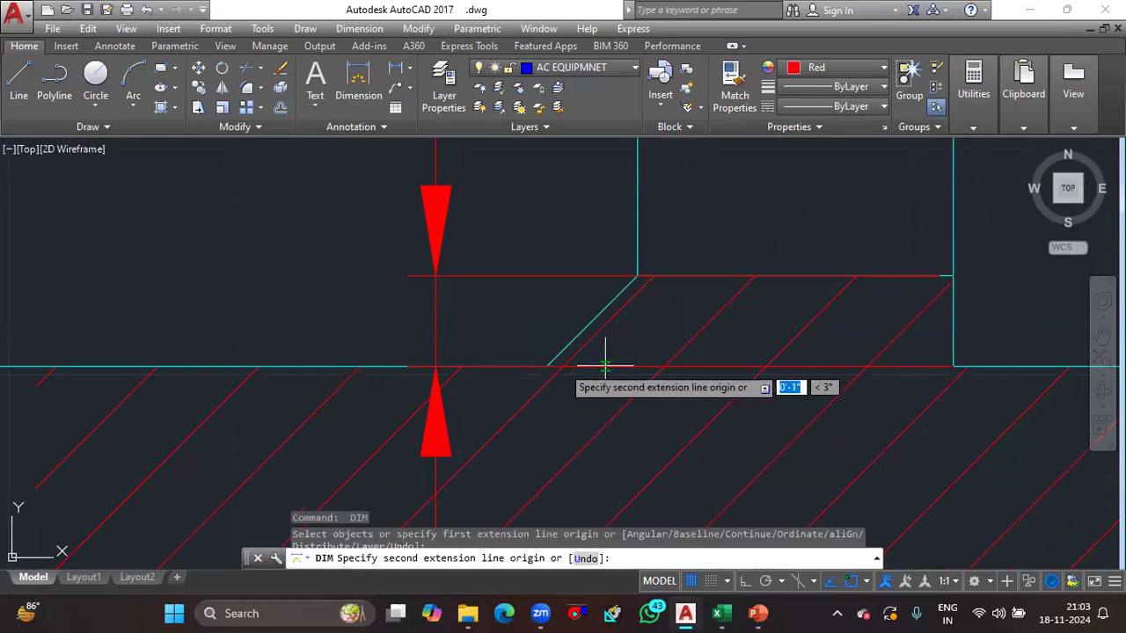
{"action": "left_click", "coordinate": [953, 365]}
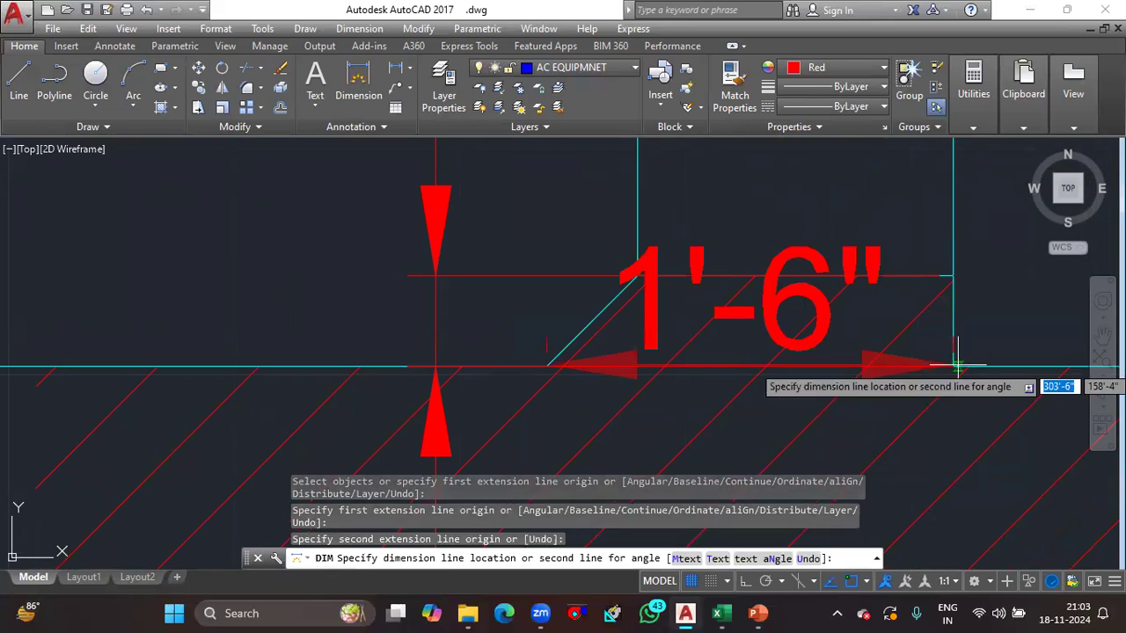
{"action": "key", "text": "Escape"}
{"action": "scroll", "coordinate": [954, 308], "scroll_direction": "down", "scroll_amount": 2}
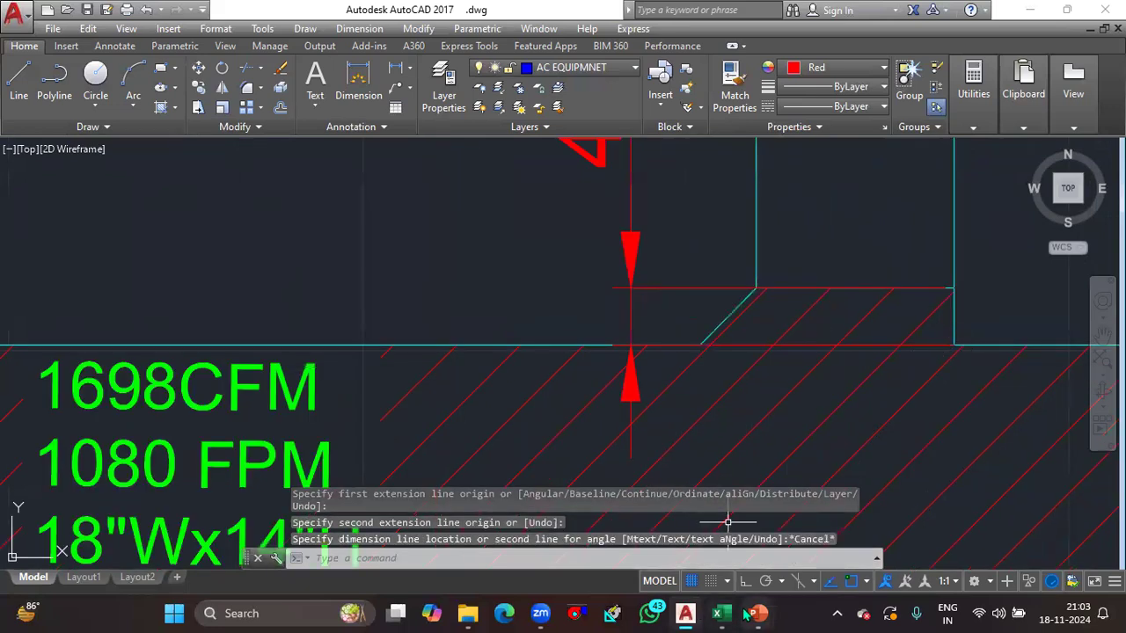
Switch to the Duct measurement sheet in Excel and set the shoe's W1 in C23 to 18
{"action": "mouse_move", "coordinate": [721, 614]}
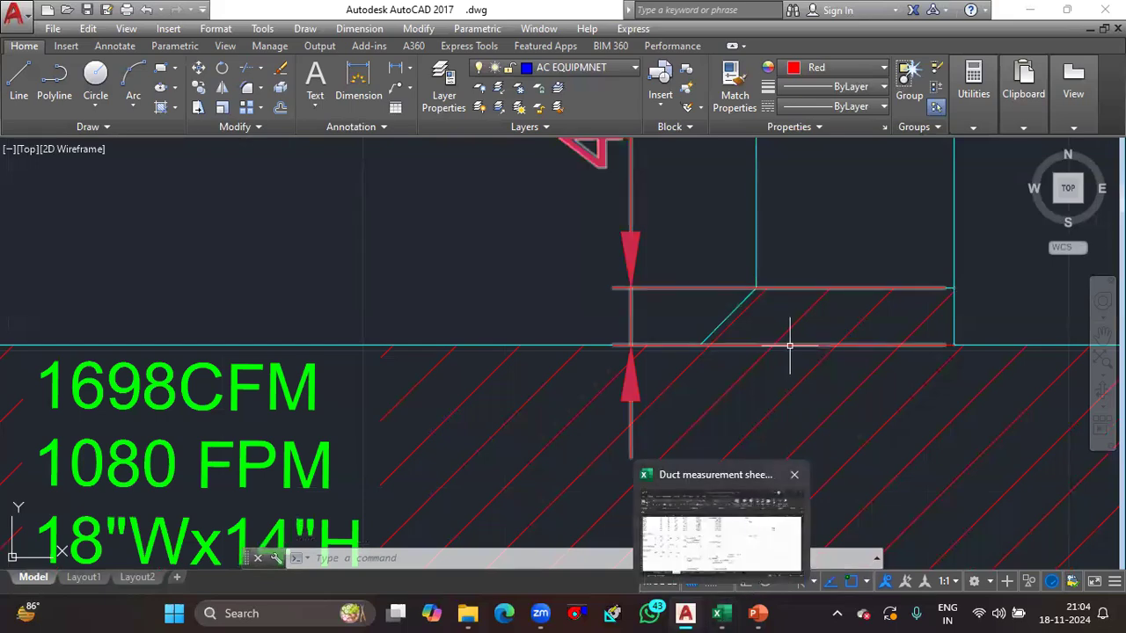
{"action": "left_click", "coordinate": [729, 528]}
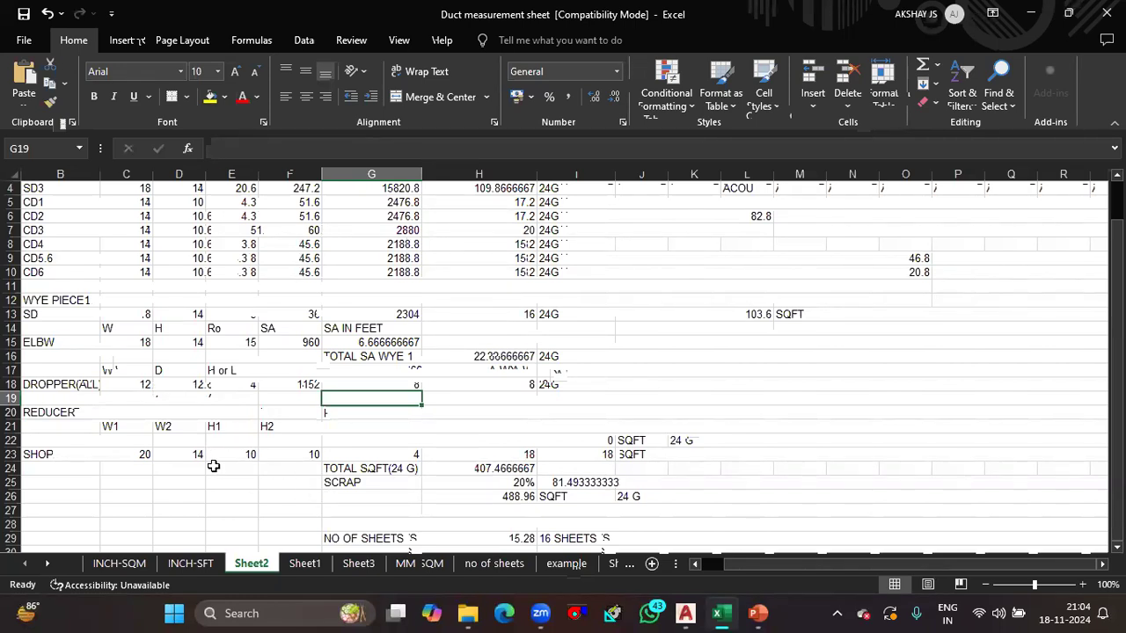
{"action": "left_click", "coordinate": [145, 454]}
{"action": "type", "text": "1"}
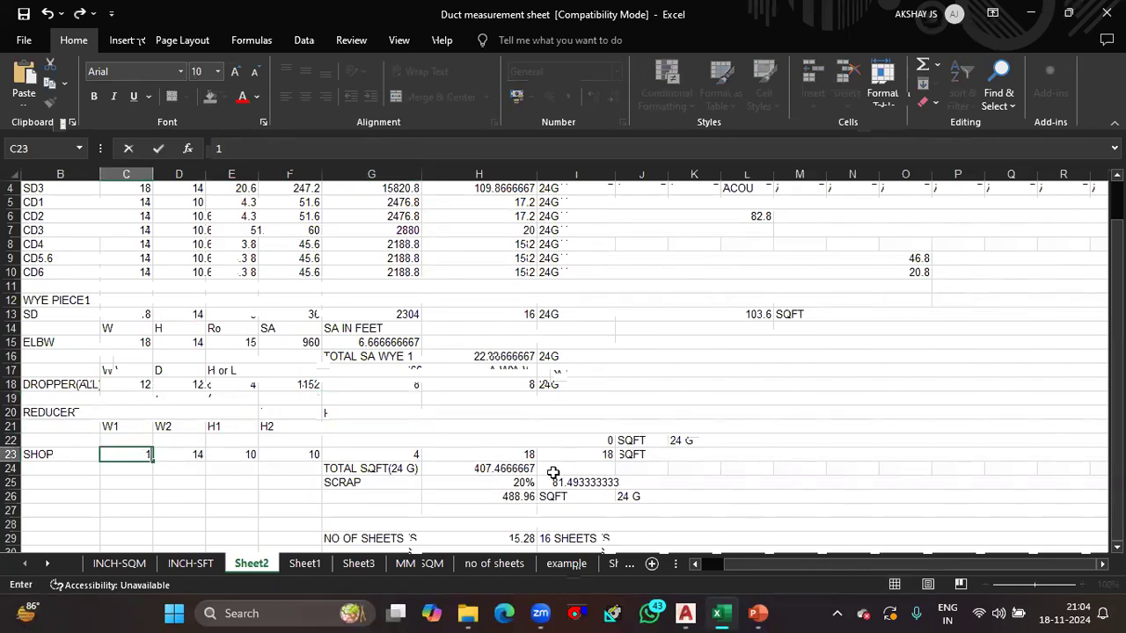
{"action": "type", "text": "8"}
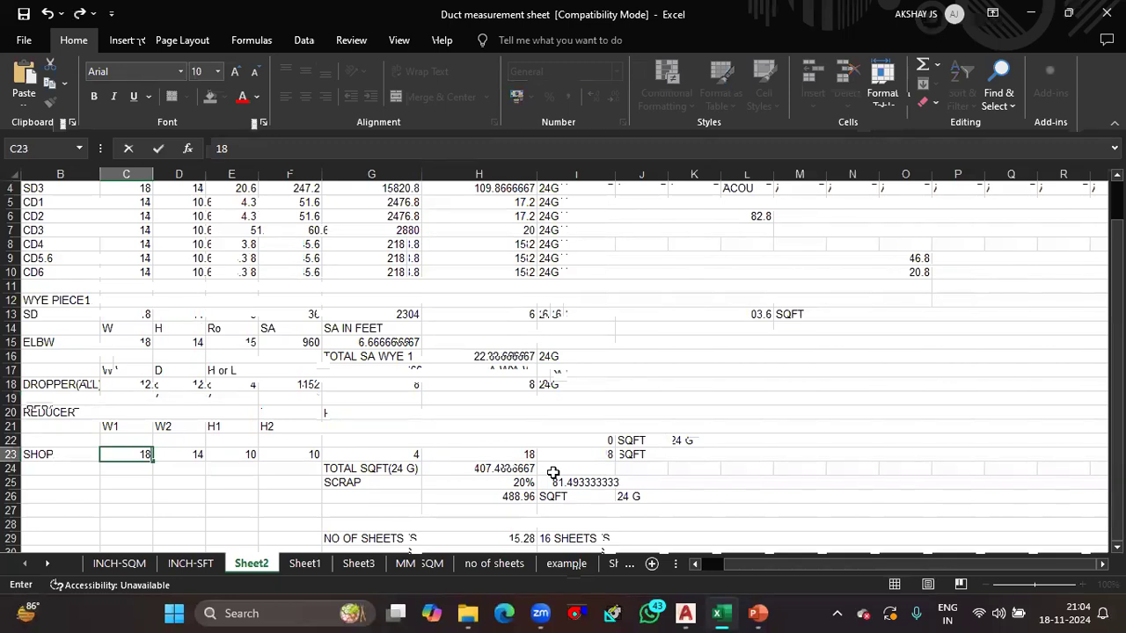
{"action": "key", "text": "Return"}
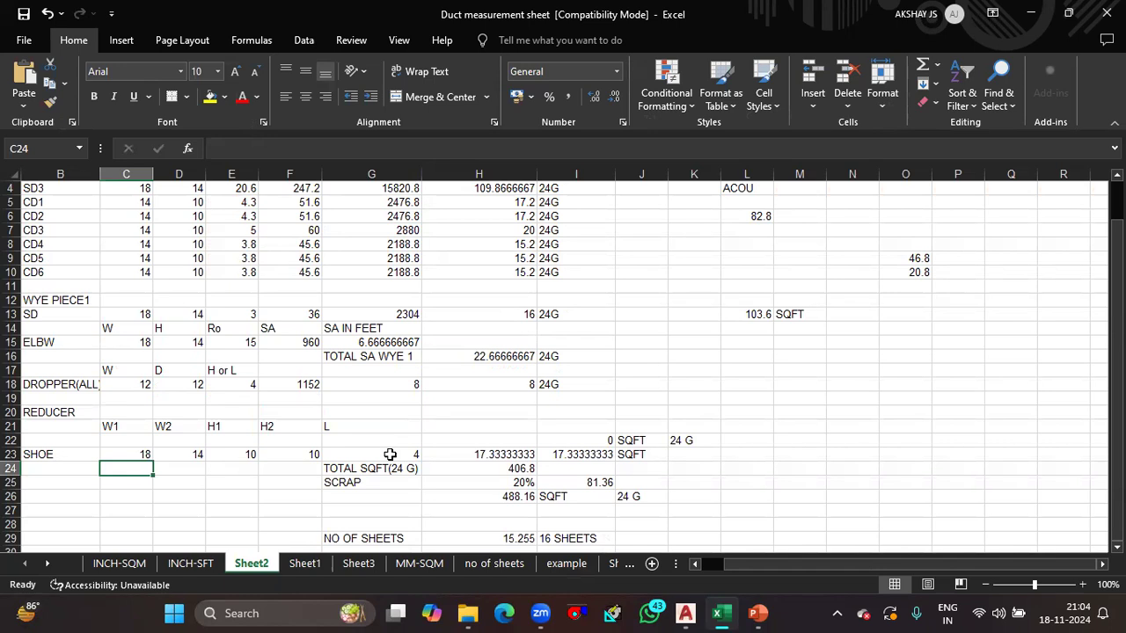
Examine the shoe's area formula in H23, the gauge area columns of the INCH-SFT sheet, and the total area formula in H24 of Sheet2
{"action": "left_click", "coordinate": [491, 454]}
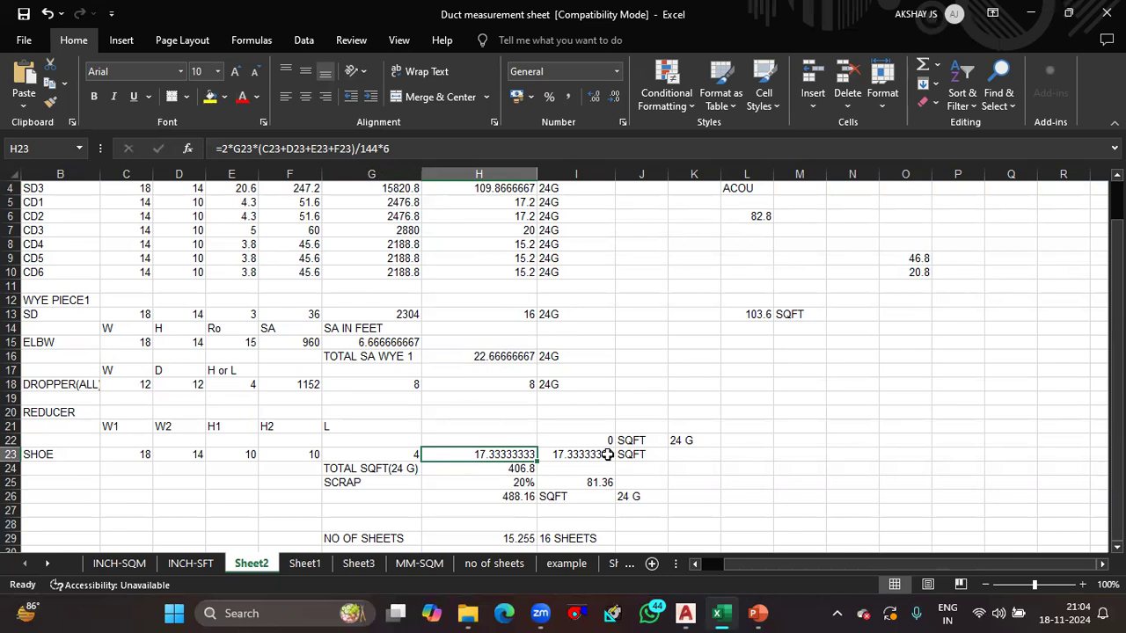
{"action": "scroll", "coordinate": [508, 466], "scroll_direction": "up", "scroll_amount": 1}
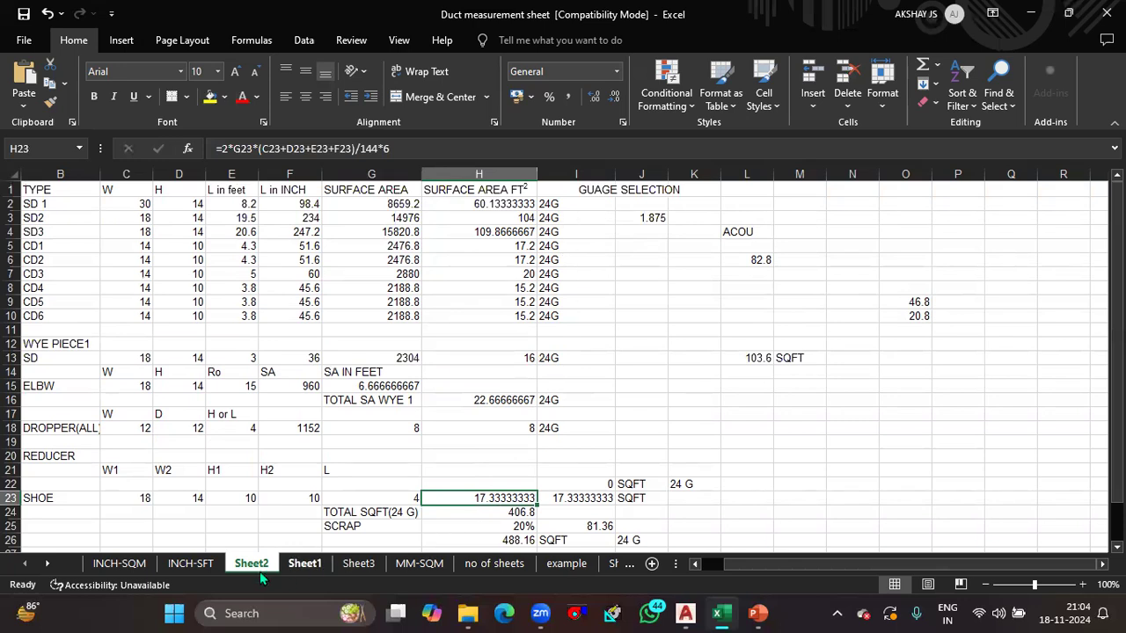
{"action": "left_click", "coordinate": [190, 563]}
{"action": "scroll", "coordinate": [312, 376], "scroll_direction": "down", "scroll_amount": 1}
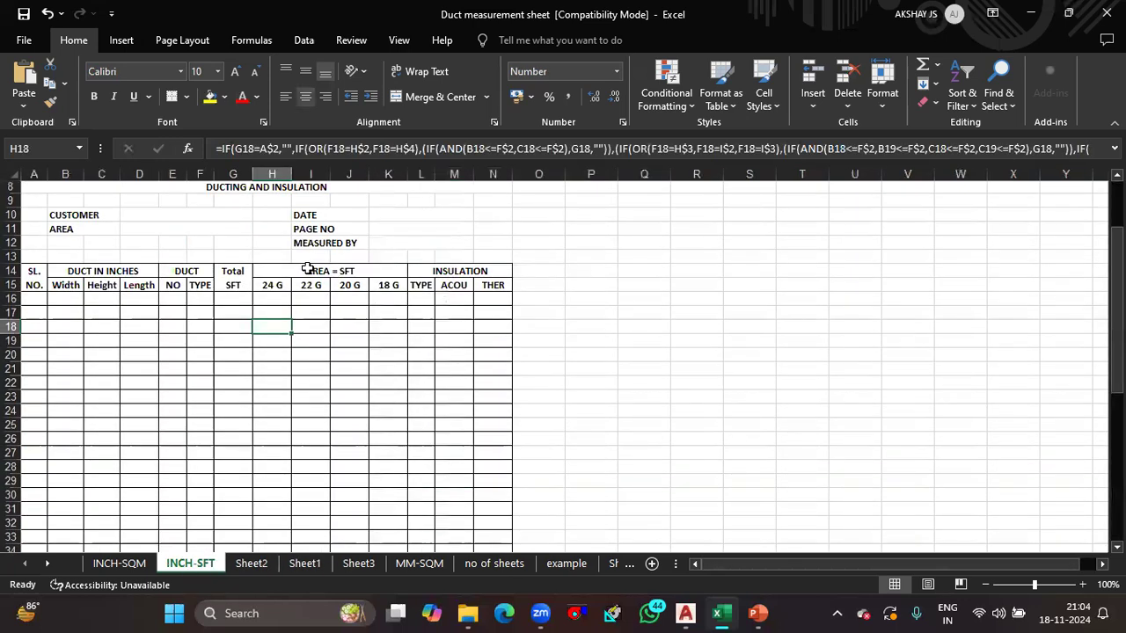
{"action": "left_click", "coordinate": [308, 273]}
{"action": "left_click", "coordinate": [312, 286]}
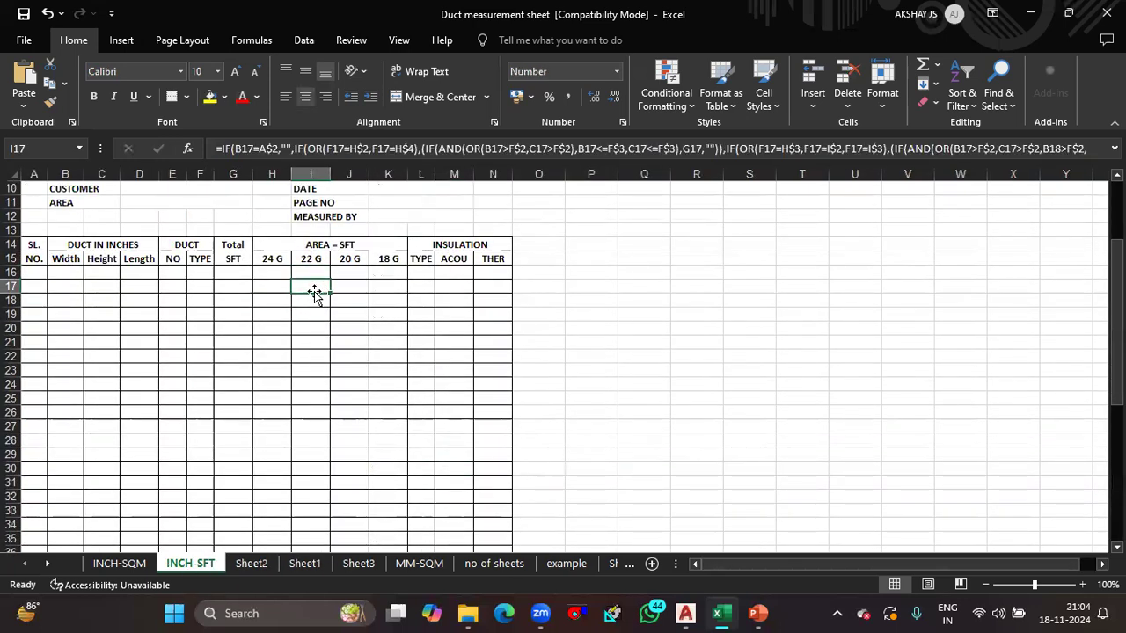
{"action": "left_click", "coordinate": [249, 564]}
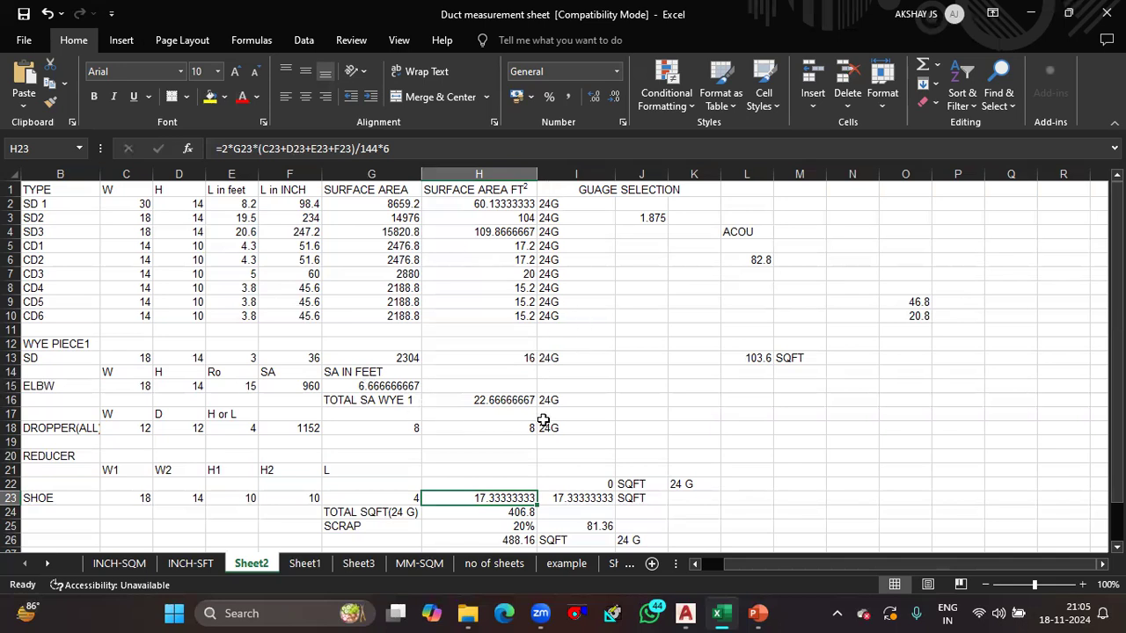
{"action": "left_click", "coordinate": [507, 512]}
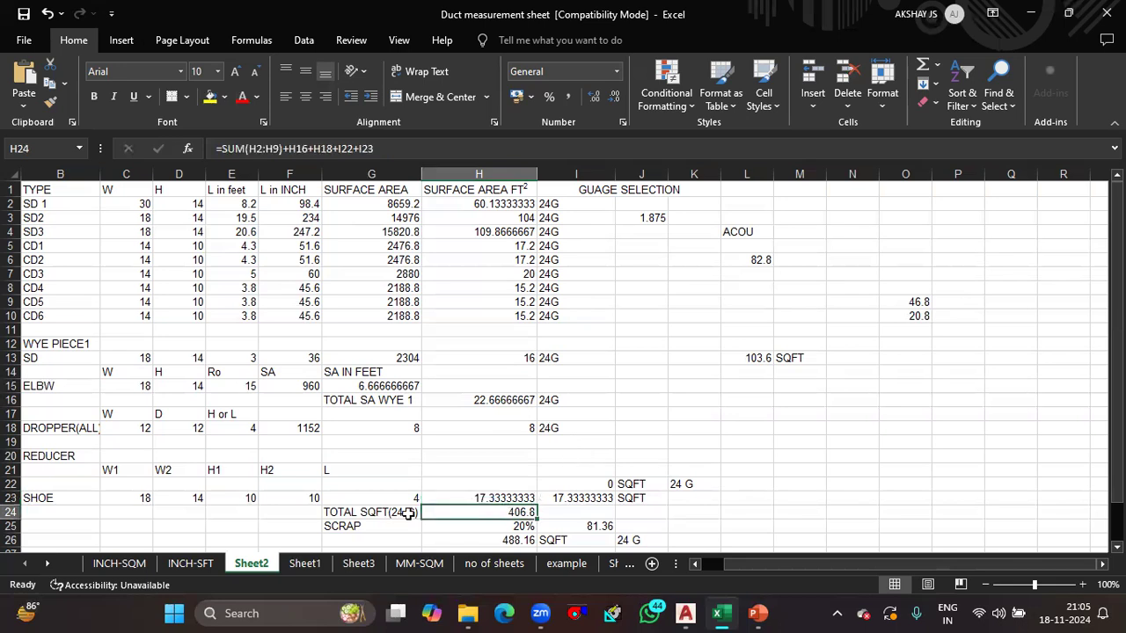
{"action": "scroll", "coordinate": [467, 516], "scroll_direction": "right", "scroll_amount": 2}
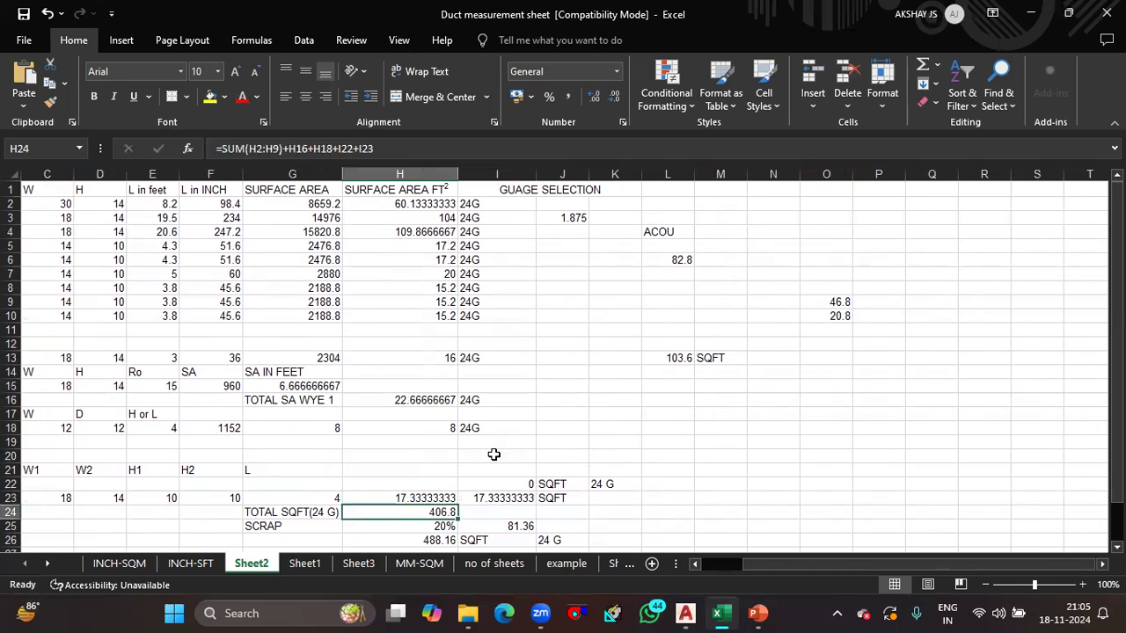
{"action": "scroll", "coordinate": [478, 519], "scroll_direction": "down", "scroll_amount": 1}
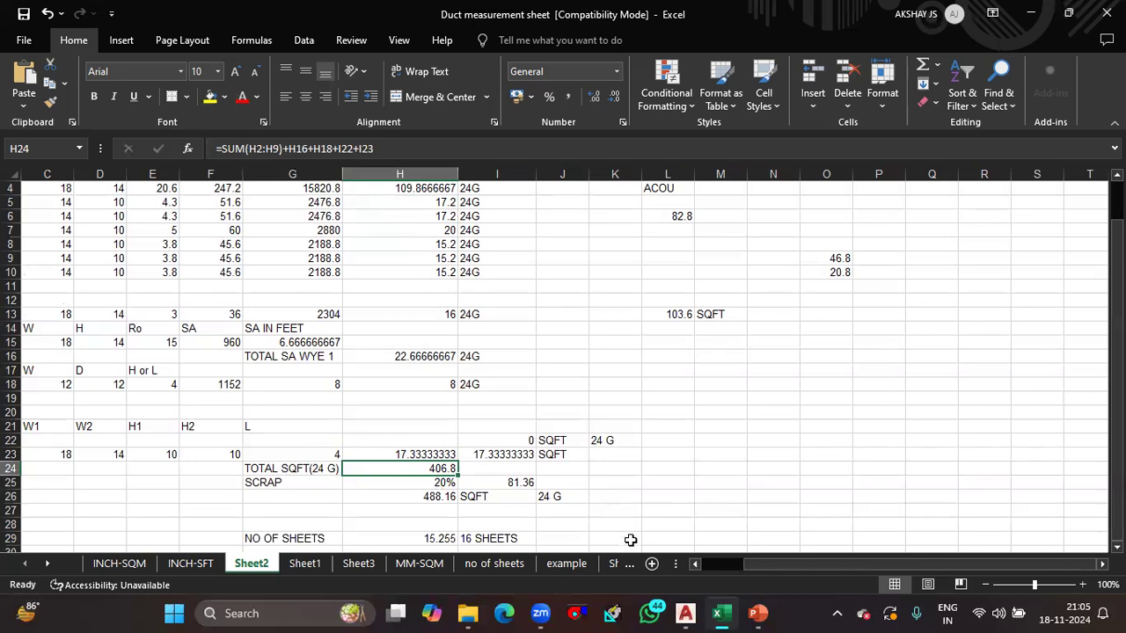
Review the duct layout in AutoCAD against the Excel total area, the scrap percentage in H25 and the total including scrap in H26
{"action": "left_click", "coordinate": [683, 612]}
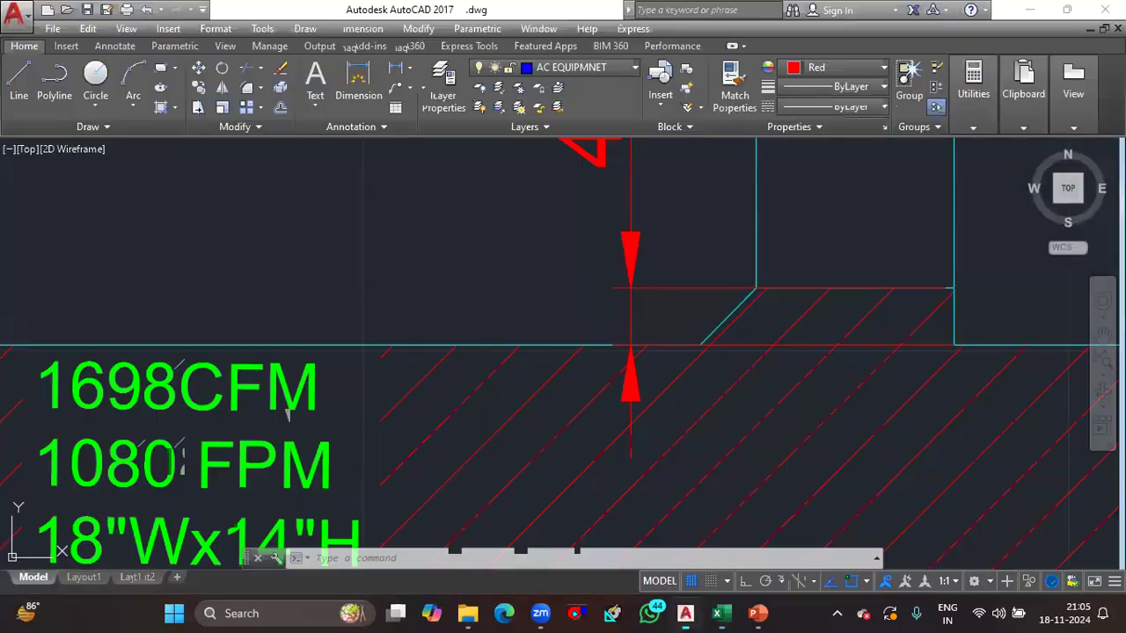
{"action": "scroll", "coordinate": [475, 392], "scroll_direction": "down", "scroll_amount": 4}
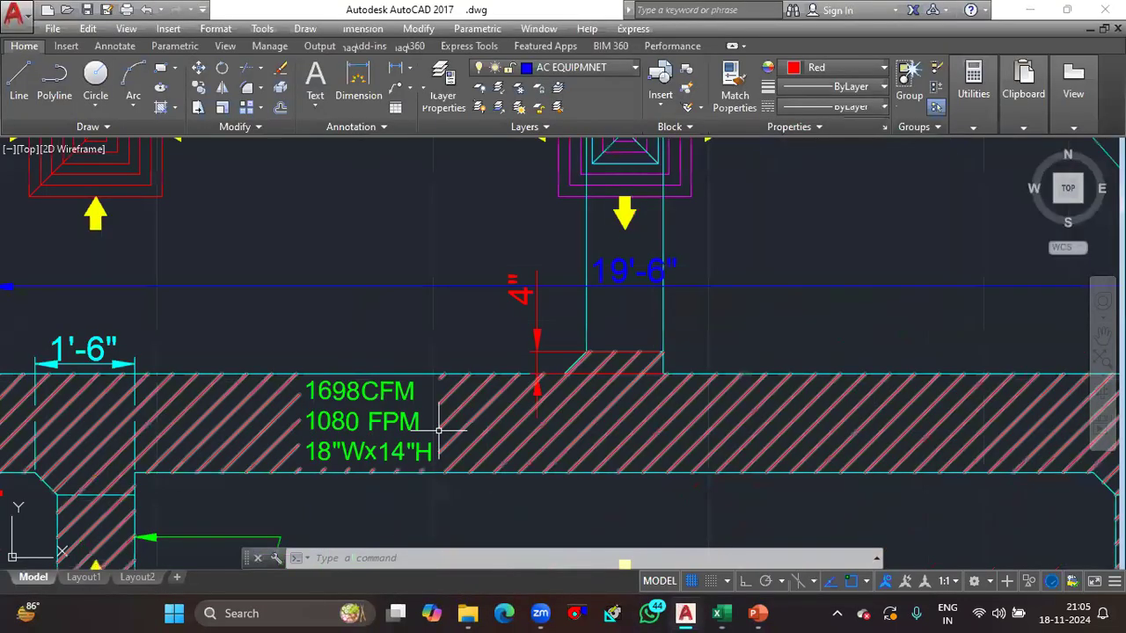
{"action": "scroll", "coordinate": [589, 404], "scroll_direction": "down", "scroll_amount": 3}
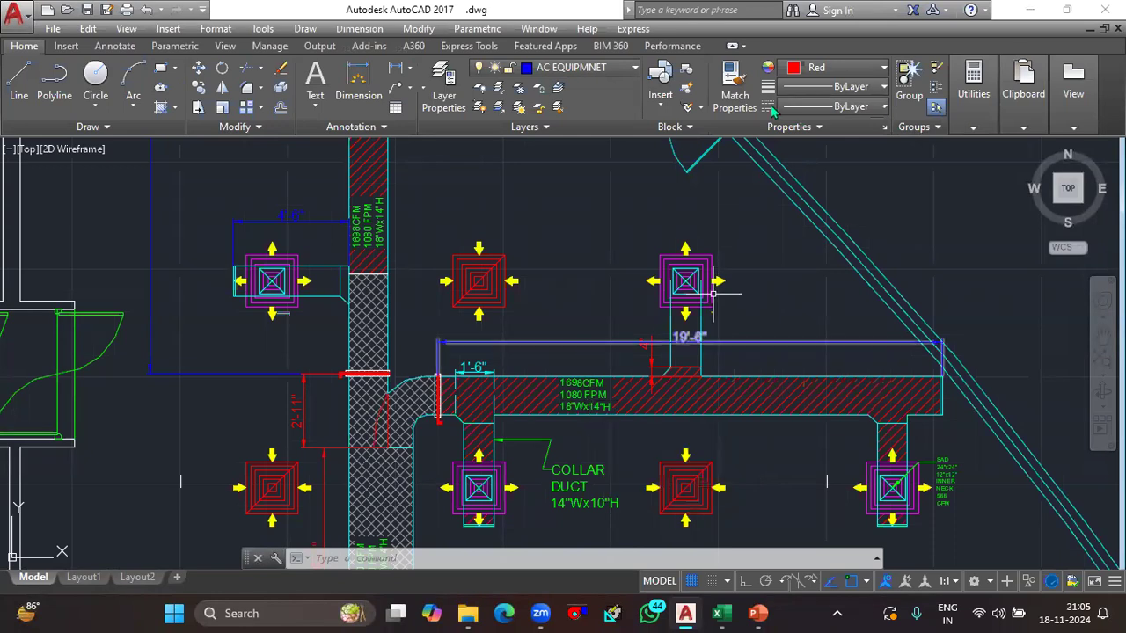
{"action": "left_click", "coordinate": [1036, 10]}
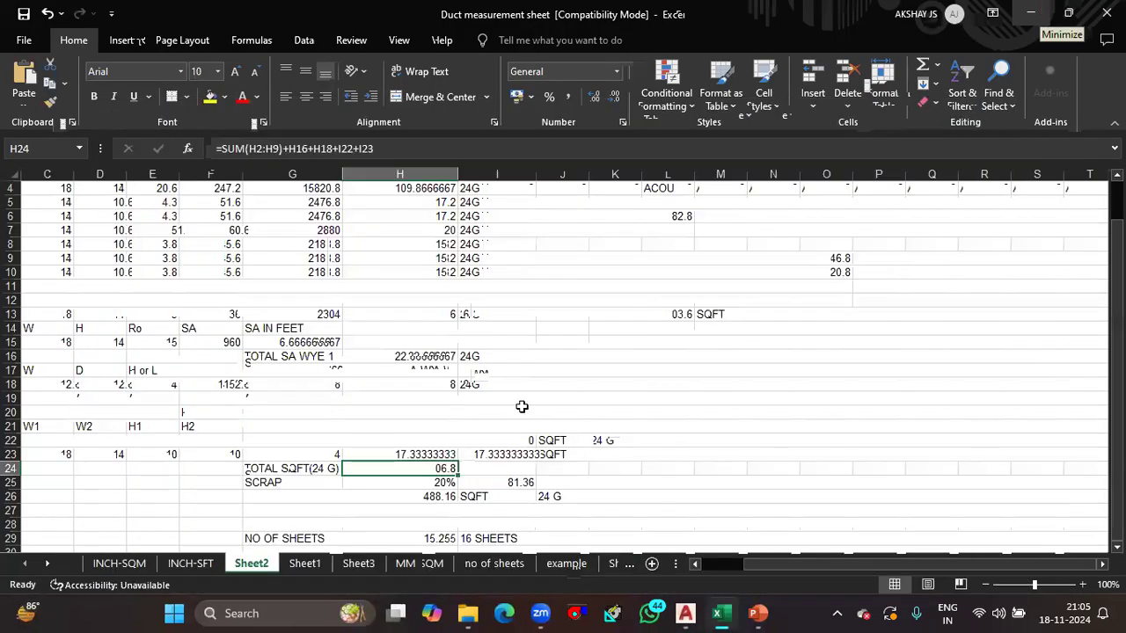
{"action": "left_click", "coordinate": [418, 480]}
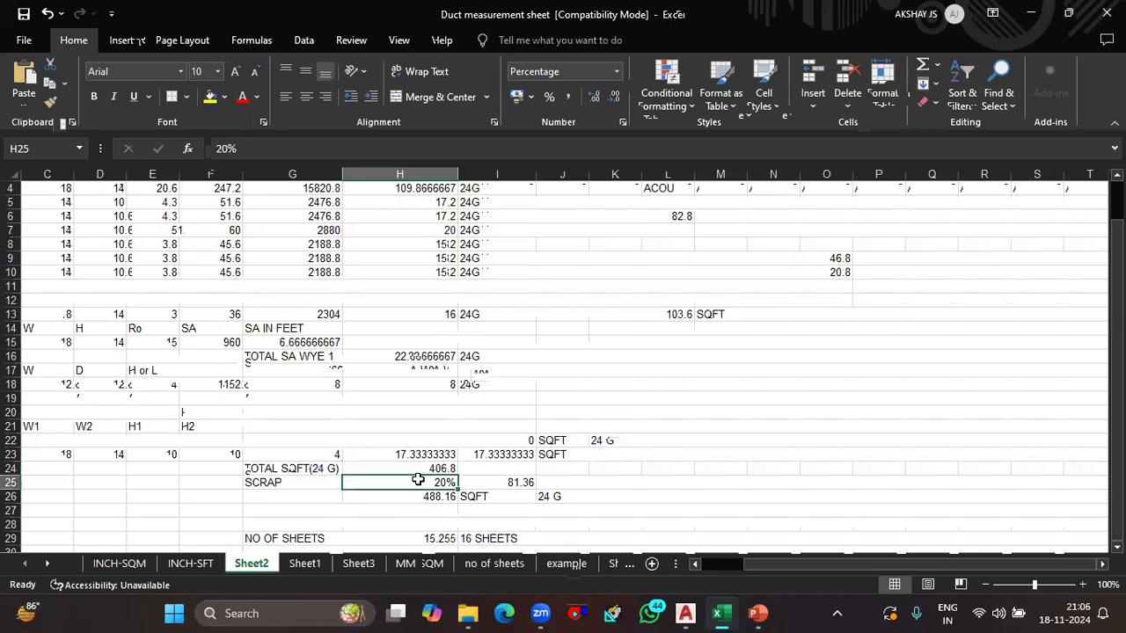
{"action": "left_click", "coordinate": [436, 469]}
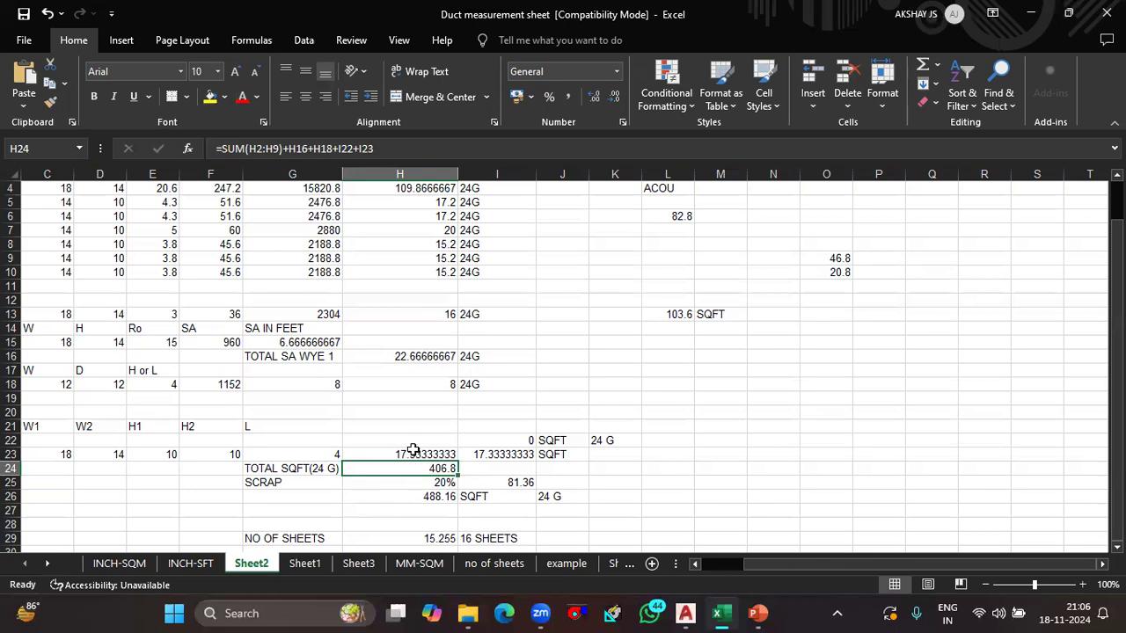
{"action": "left_click", "coordinate": [432, 496]}
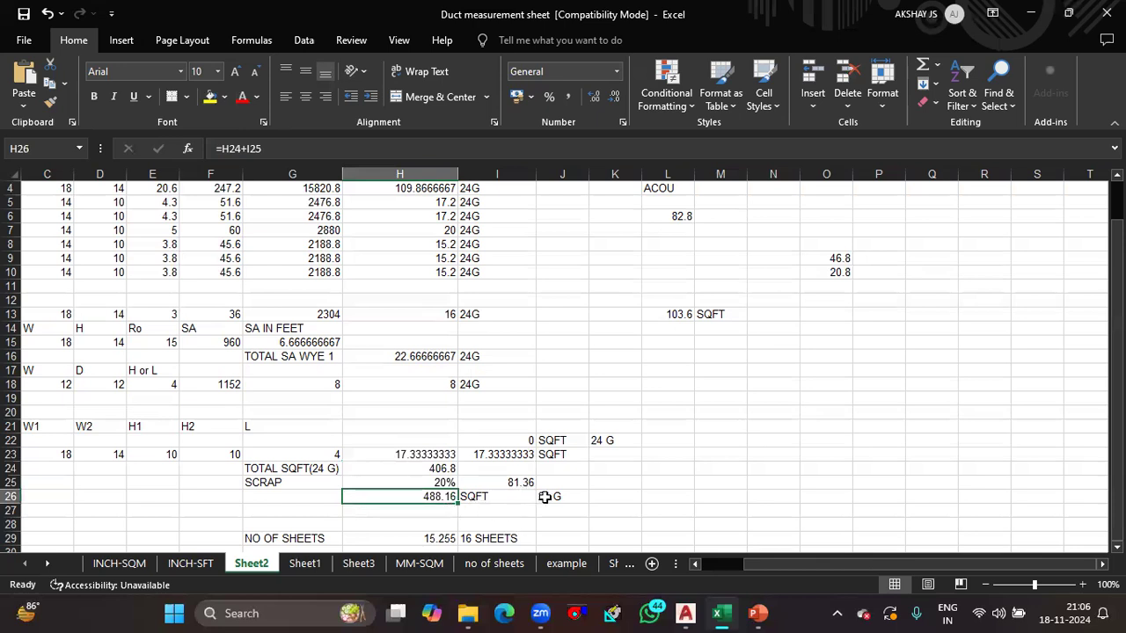
{"action": "left_click", "coordinate": [685, 613]}
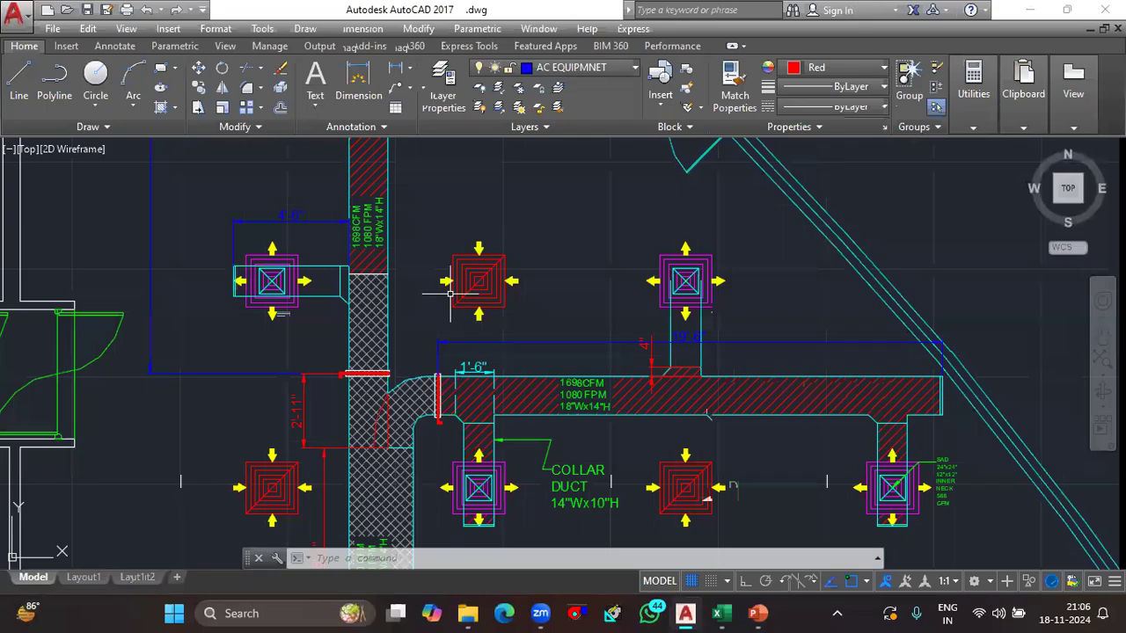
{"action": "scroll", "coordinate": [450, 292], "scroll_direction": "down", "scroll_amount": 6}
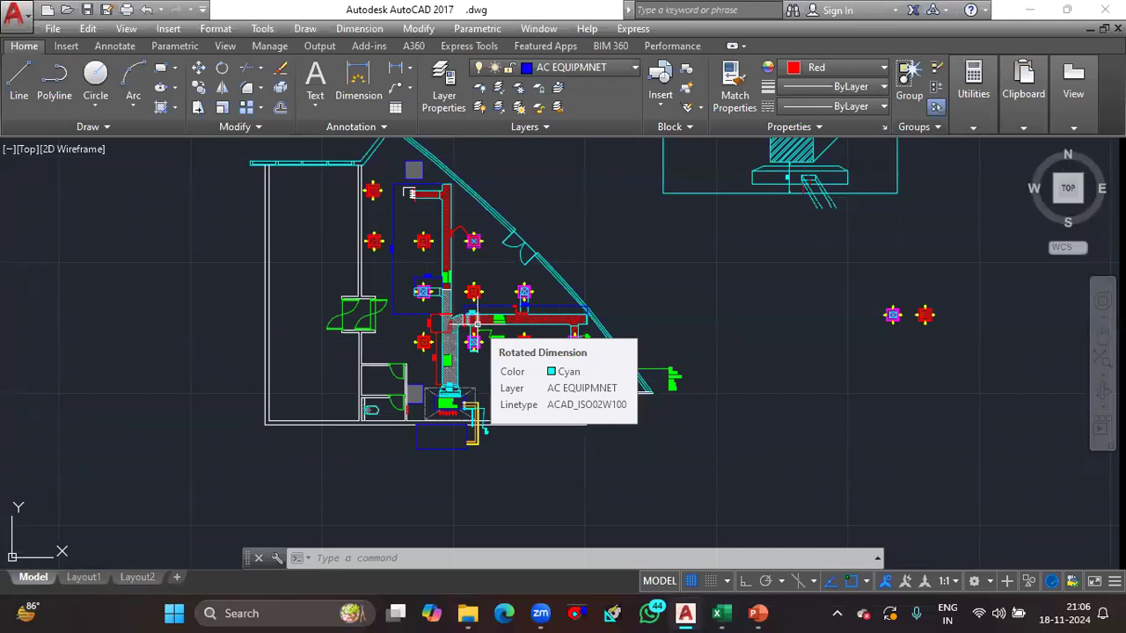
{"action": "left_click", "coordinate": [1026, 11]}
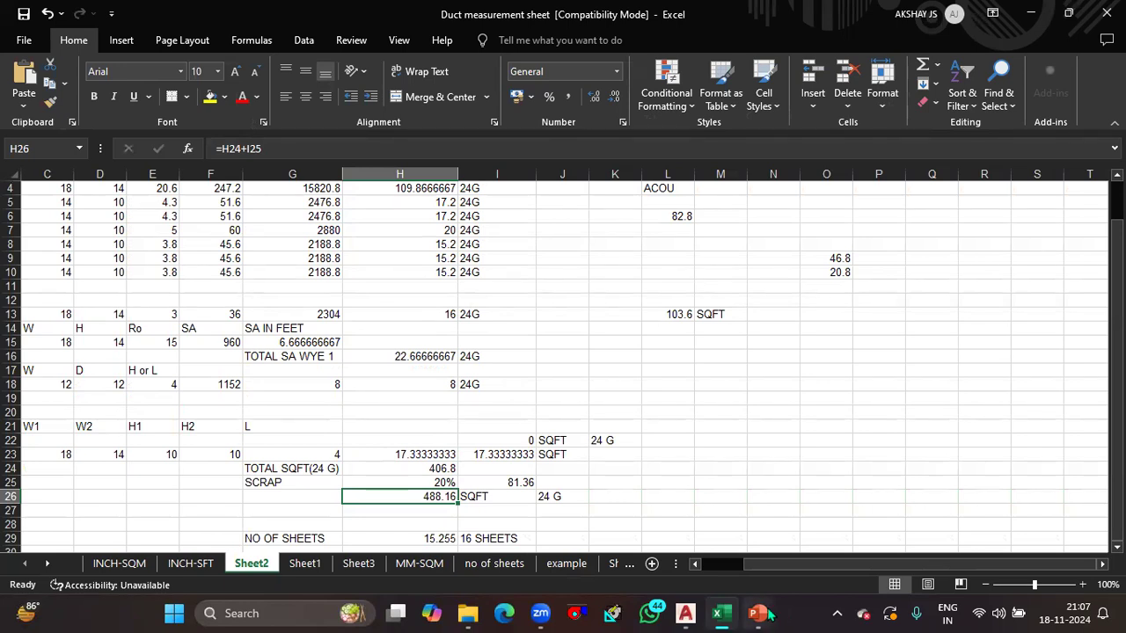
Switch to the ducting theory presentation in PowerPoint and check the single duct sheet dimensions in the duct gauge selection notes
{"action": "left_click", "coordinate": [759, 612]}
{"action": "left_click", "coordinate": [831, 552]}
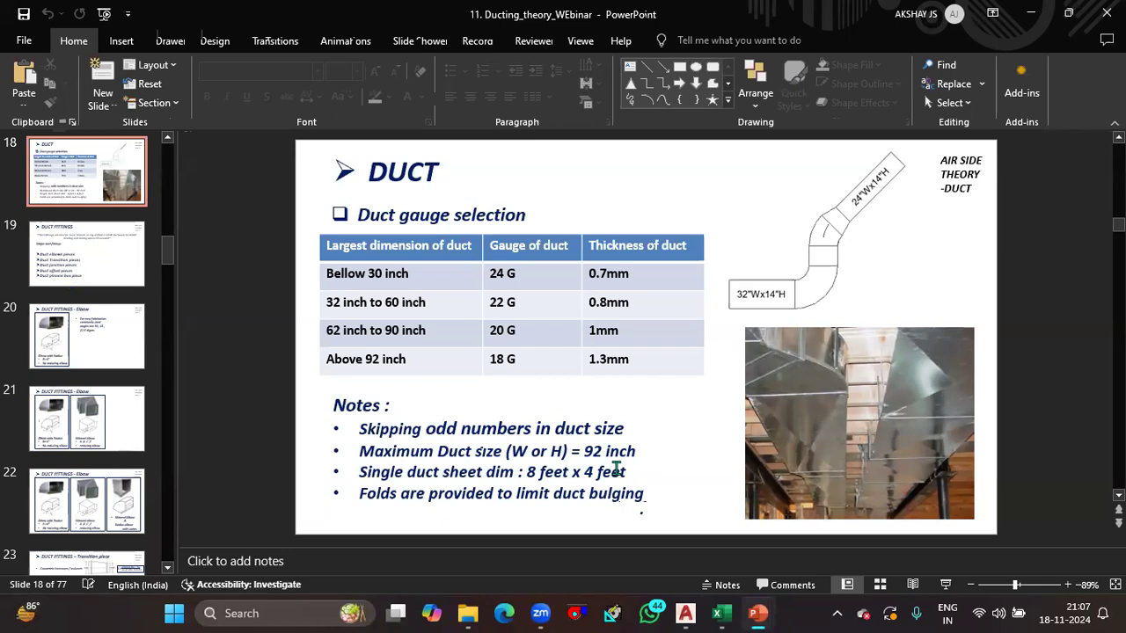
{"action": "mouse_move", "coordinate": [1060, 31]}
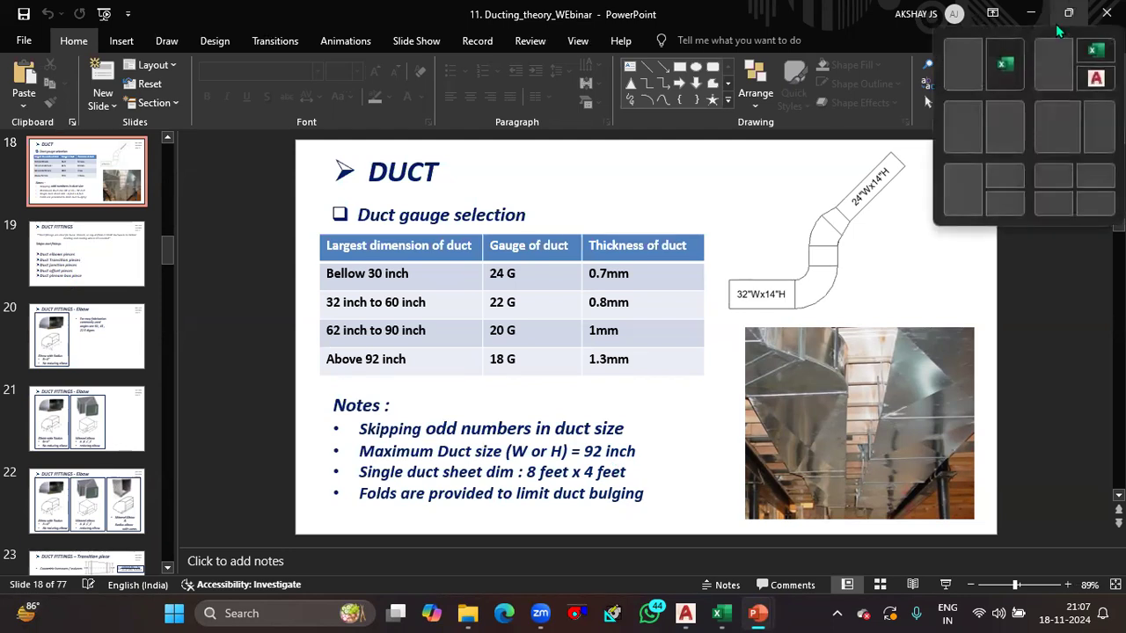
{"action": "left_click", "coordinate": [1034, 24]}
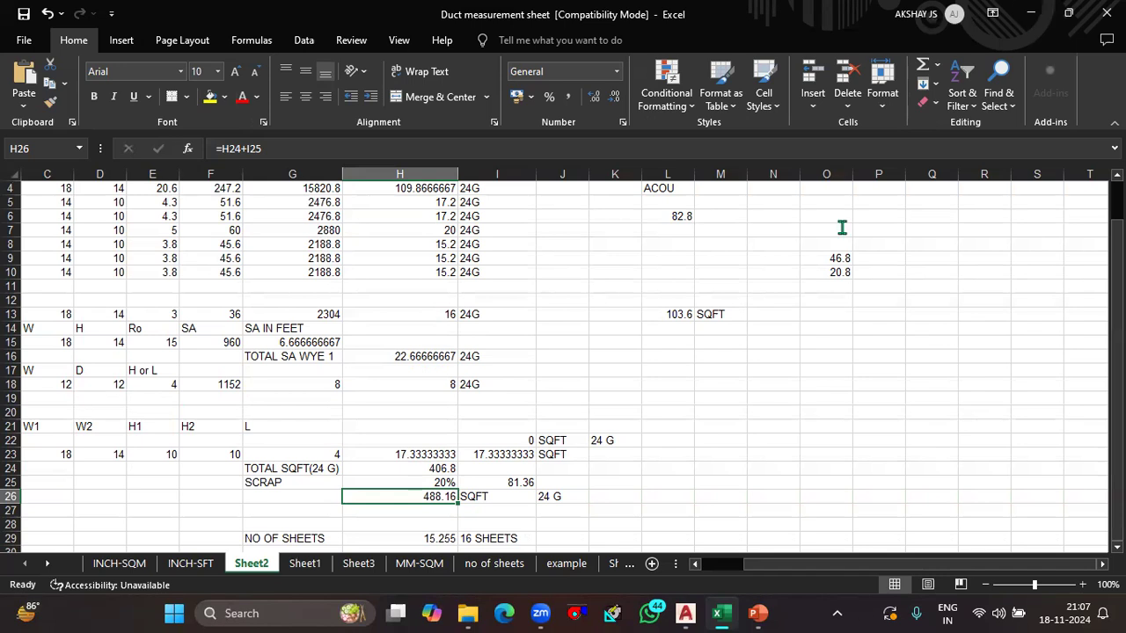
Re-enter =H26/32 in H29 of the Excel duct measurement sheet to calculate the number of sheets
{"action": "scroll", "coordinate": [455, 502], "scroll_direction": "down", "scroll_amount": 1}
{"action": "left_click", "coordinate": [420, 496]}
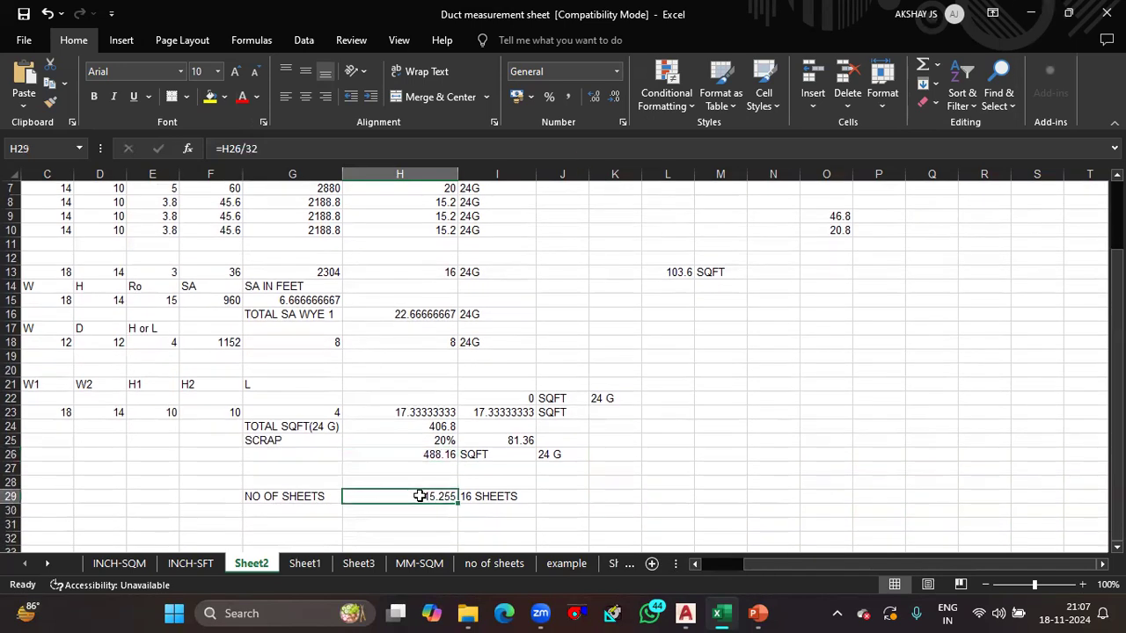
{"action": "type", "text": "="}
{"action": "left_click", "coordinate": [434, 453]}
{"action": "type", "text": "/32"}
{"action": "key", "text": "Return"}
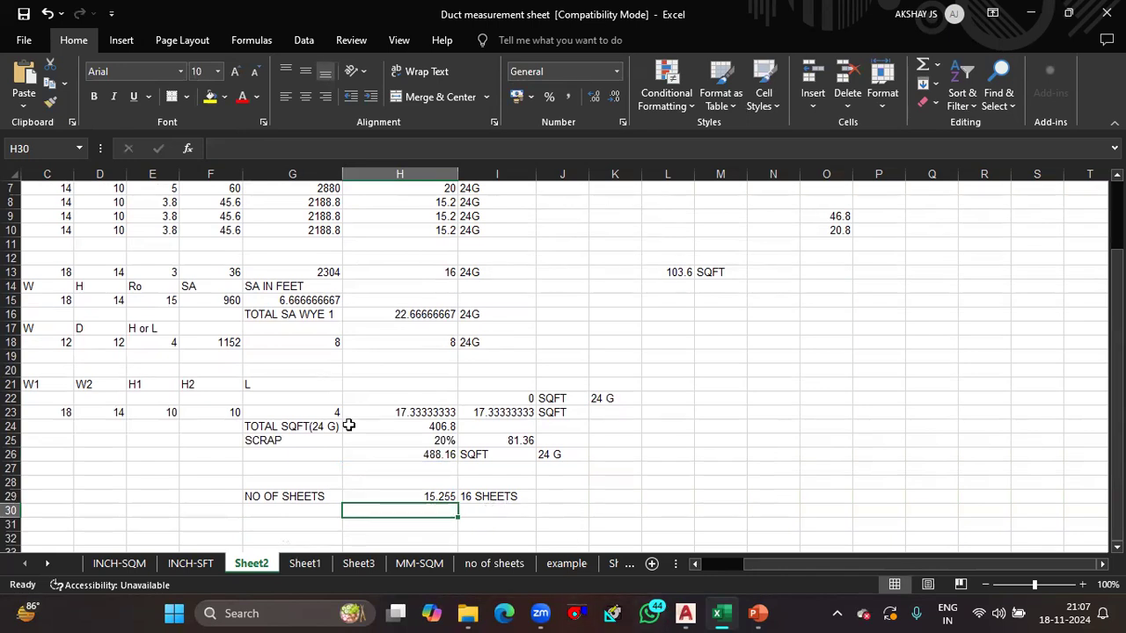
{"action": "scroll", "coordinate": [361, 382], "scroll_direction": "down", "scroll_amount": 1}
{"action": "scroll", "coordinate": [360, 381], "scroll_direction": "up", "scroll_amount": 3}
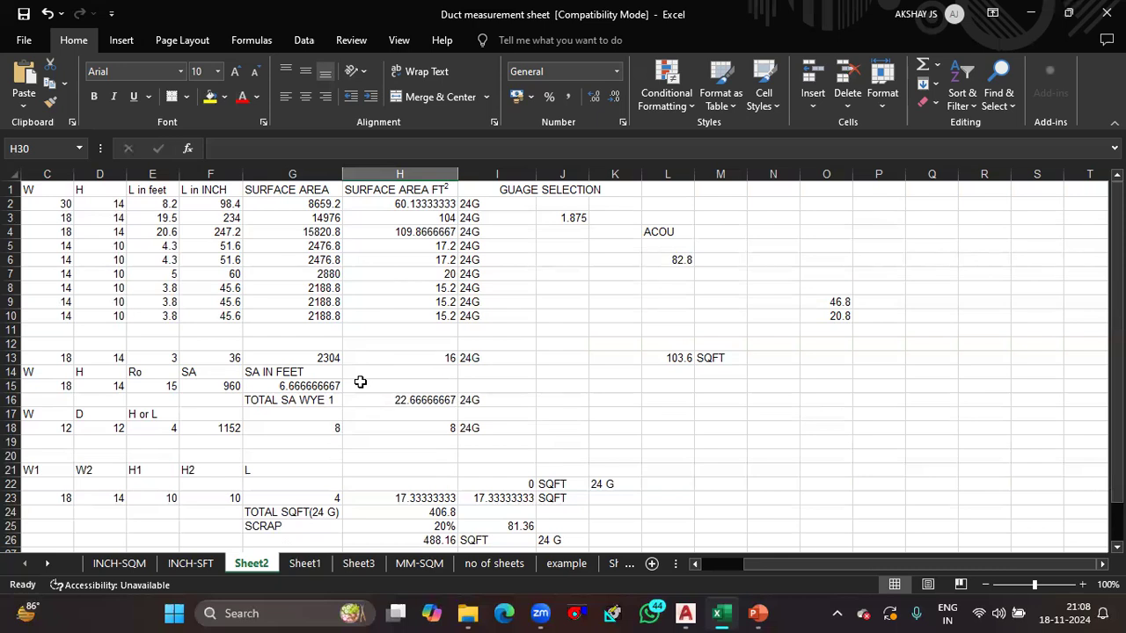
{"action": "scroll", "coordinate": [359, 382], "scroll_direction": "down", "scroll_amount": 2}
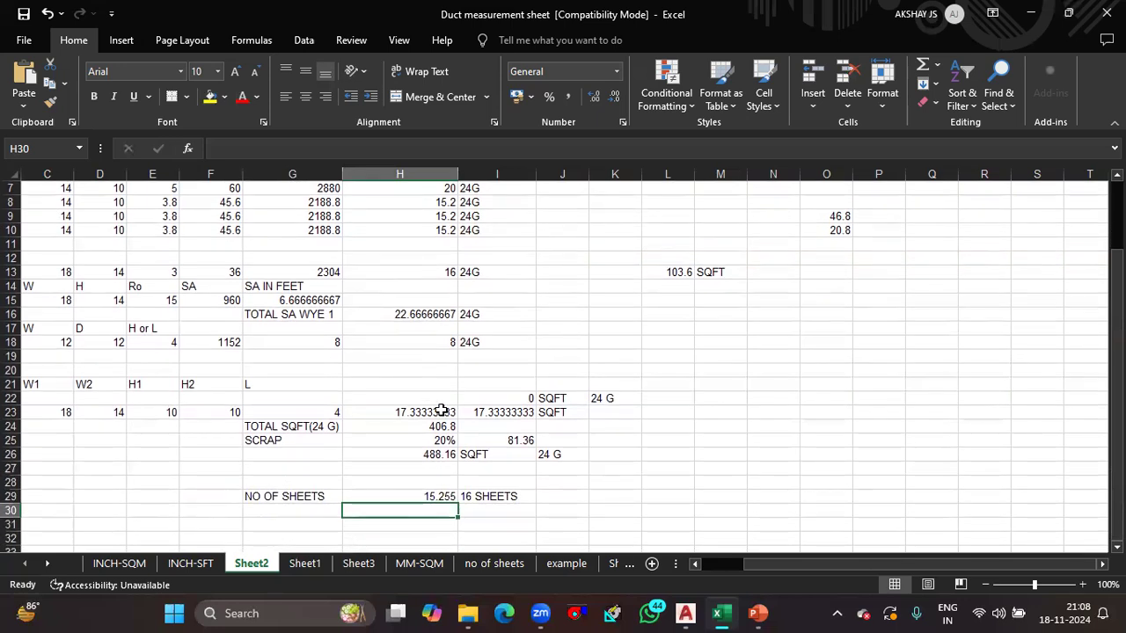
{"action": "scroll", "coordinate": [361, 350], "scroll_direction": "up", "scroll_amount": 2}
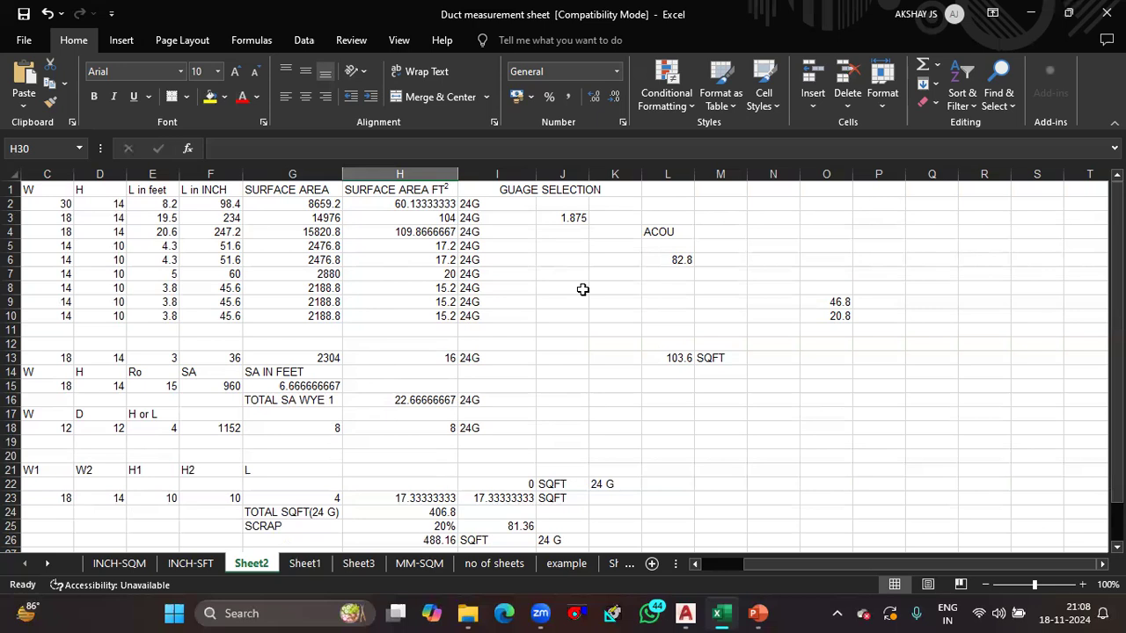
Switch to the AutoCAD drawing and examine the cross-hatched section of the 30"x14" main duct, the wye branch and the start of the 18"x14" duct
{"action": "left_click", "coordinate": [687, 613]}
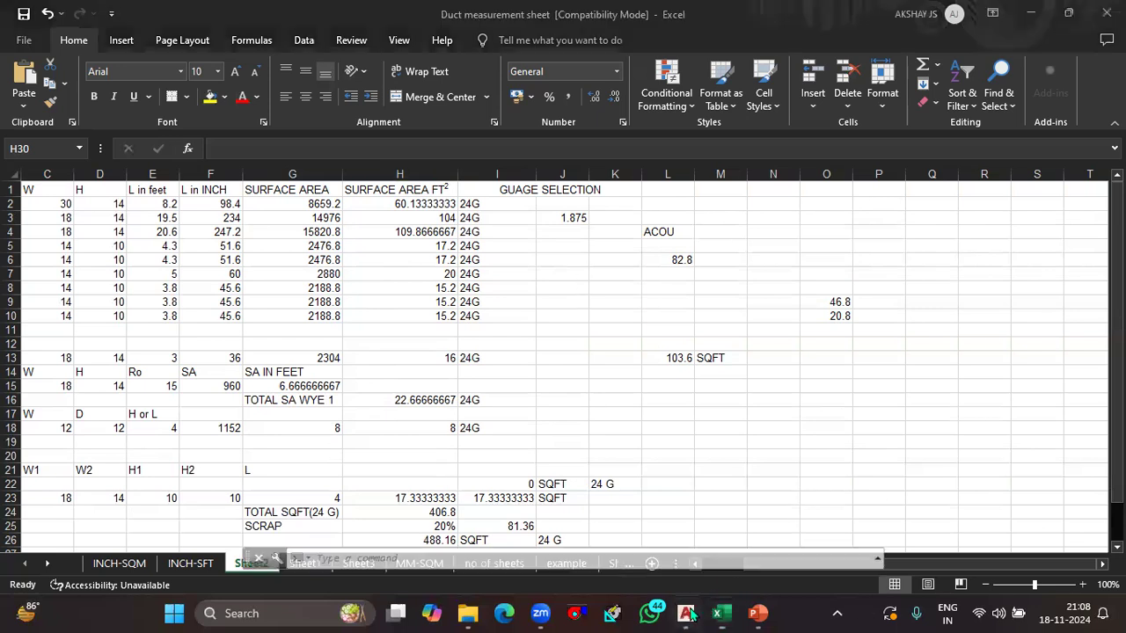
{"action": "scroll", "coordinate": [549, 391], "scroll_direction": "up", "scroll_amount": 6}
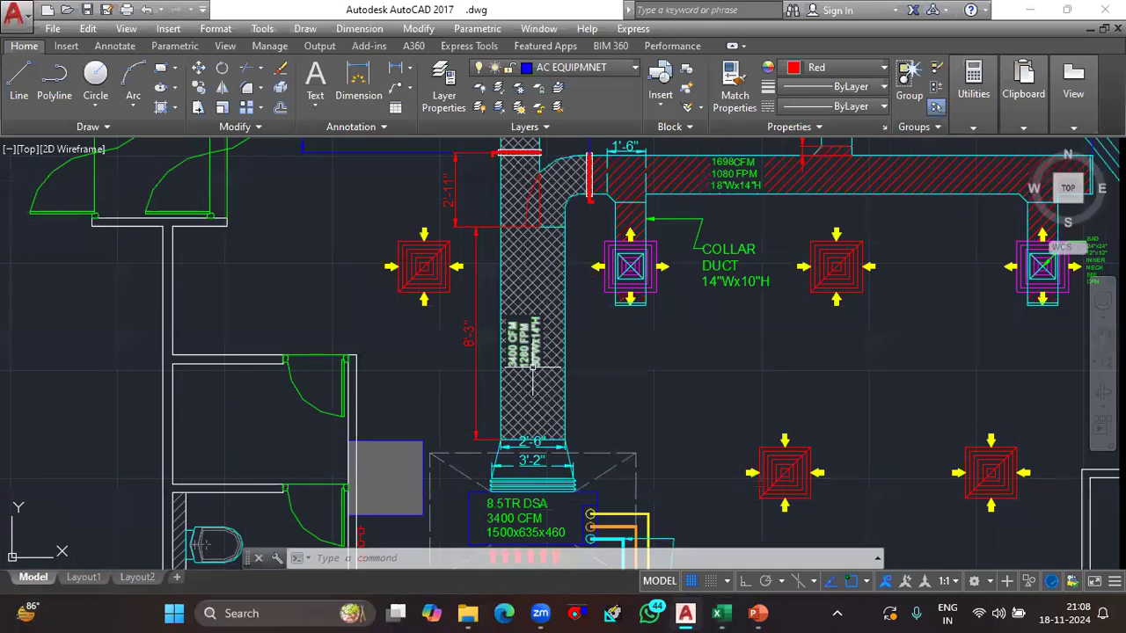
{"action": "scroll", "coordinate": [540, 393], "scroll_direction": "down", "scroll_amount": 2}
{"action": "left_click", "coordinate": [542, 349]}
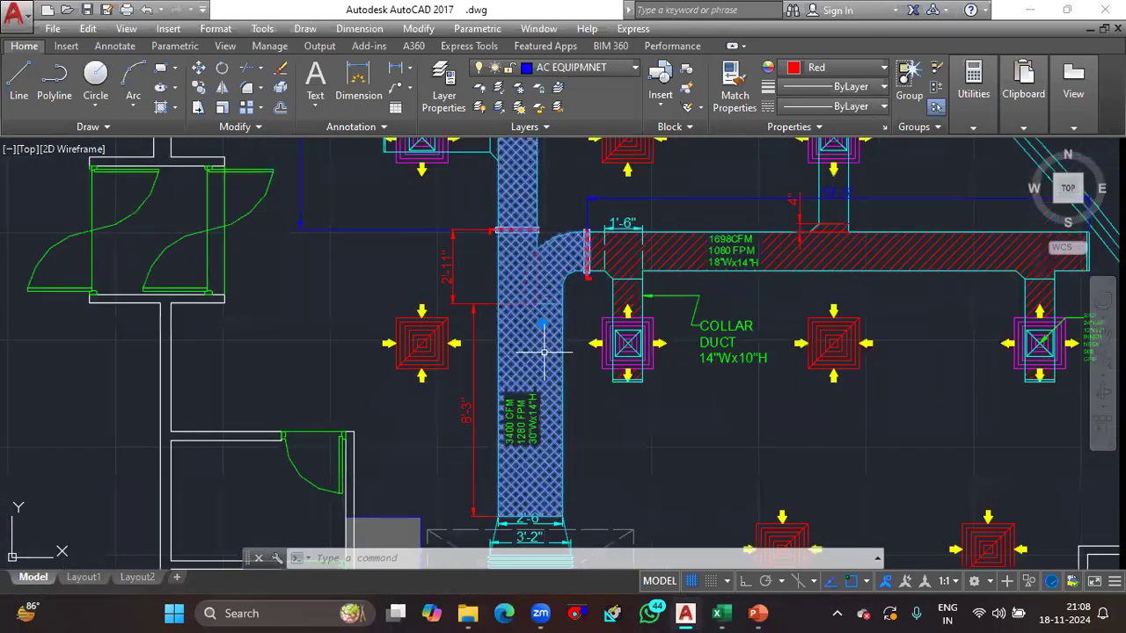
{"action": "scroll", "coordinate": [542, 370], "scroll_direction": "up", "scroll_amount": 3}
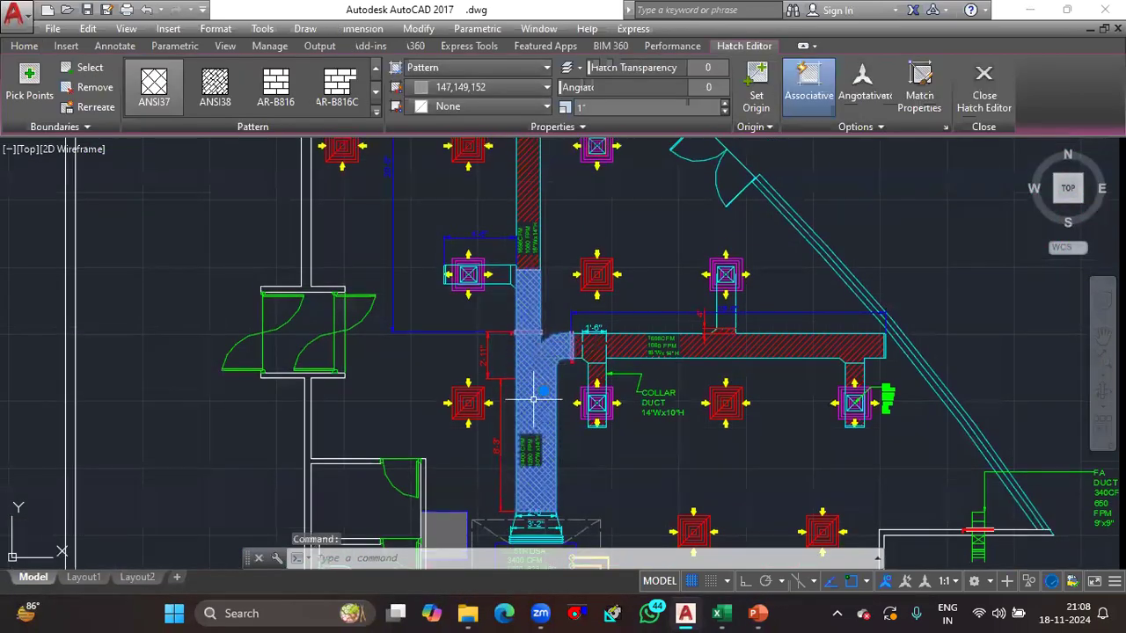
{"action": "scroll", "coordinate": [540, 386], "scroll_direction": "up", "scroll_amount": 2}
{"action": "scroll", "coordinate": [566, 385], "scroll_direction": "down", "scroll_amount": 2}
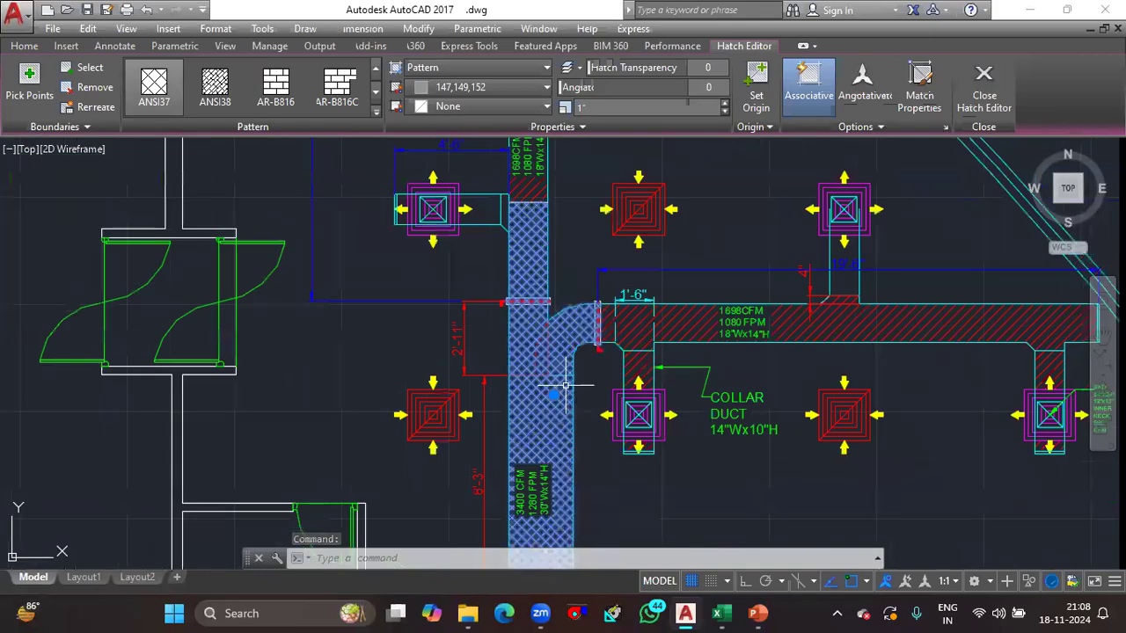
{"action": "key", "text": "Escape"}
{"action": "left_click_drag", "start_coordinate": [484, 401], "coordinate": [487, 434]}
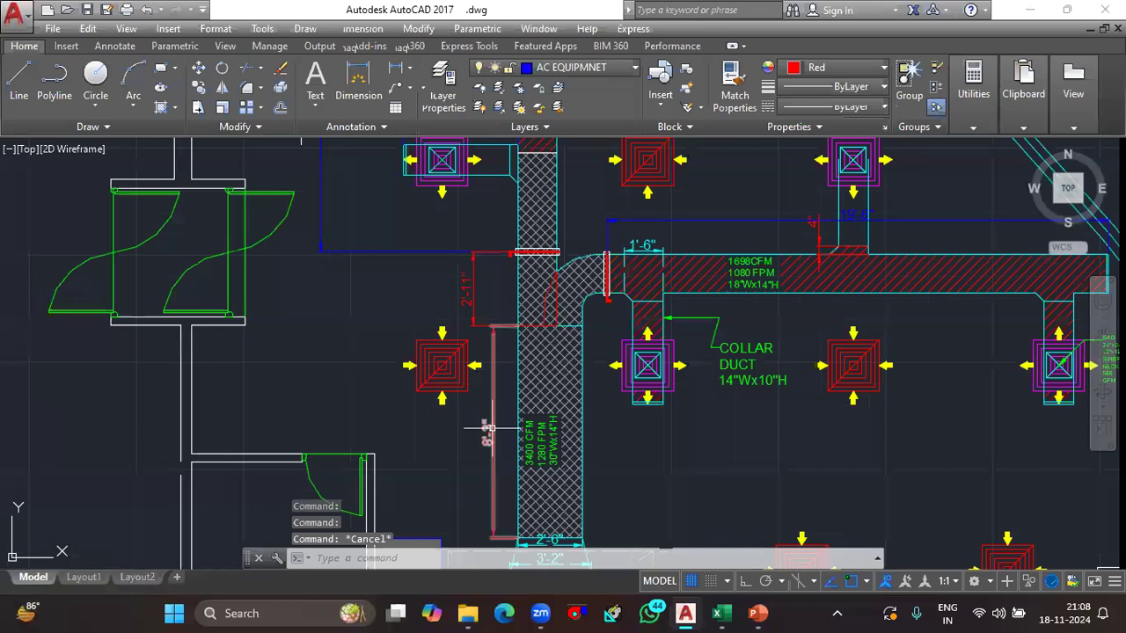
{"action": "scroll", "coordinate": [538, 343], "scroll_direction": "up", "scroll_amount": 2}
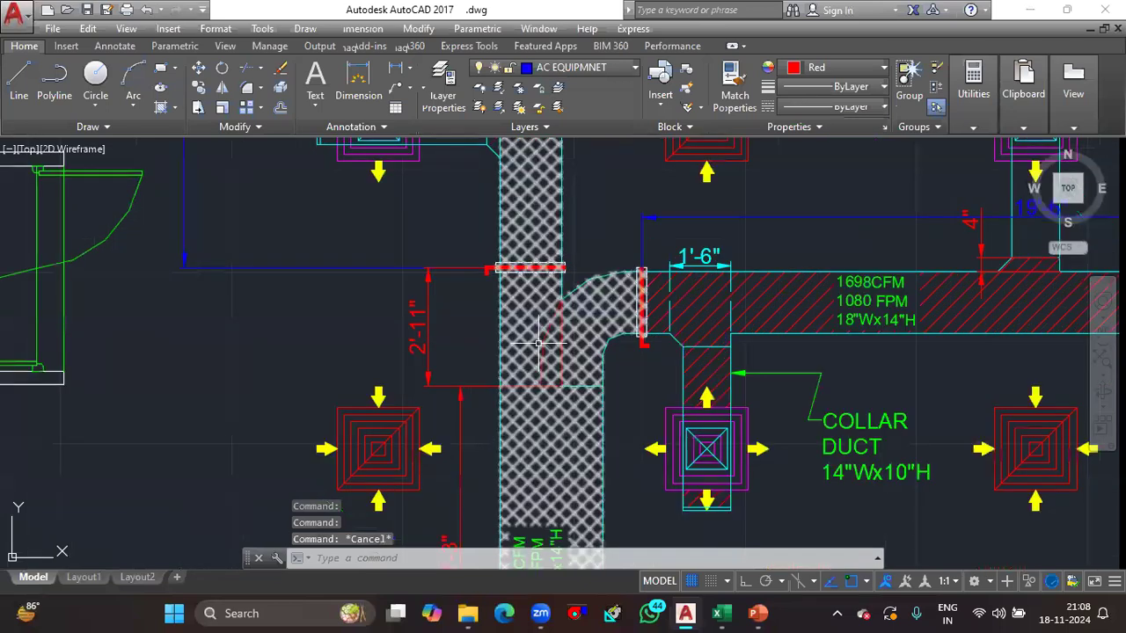
{"action": "left_click_drag", "start_coordinate": [539, 344], "coordinate": [539, 393]}
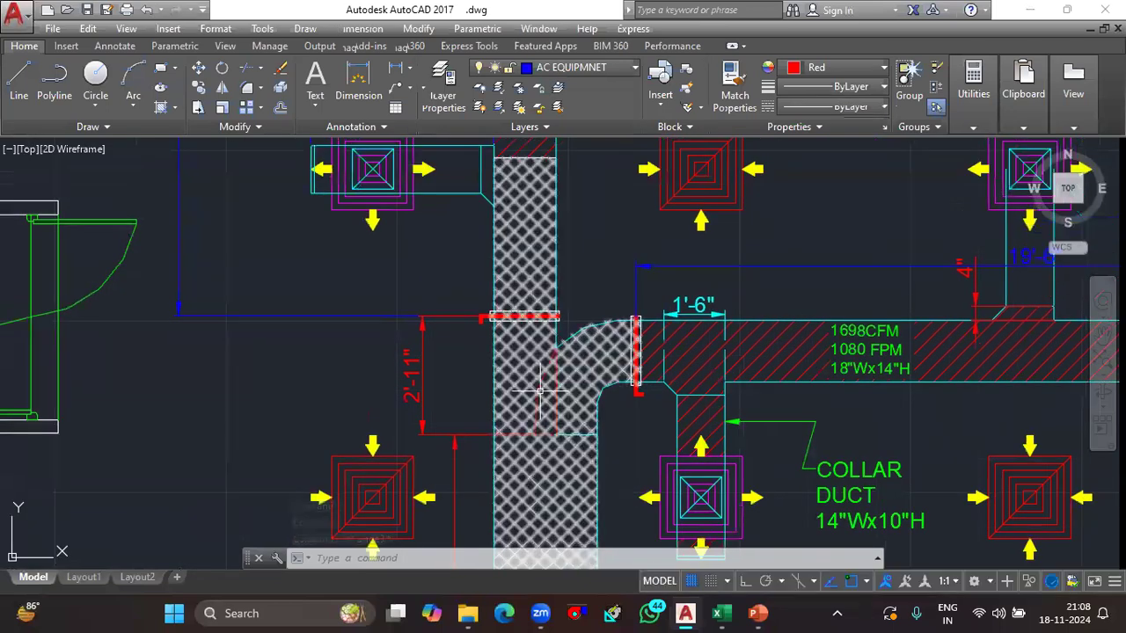
{"action": "scroll", "coordinate": [538, 392], "scroll_direction": "down", "scroll_amount": 2}
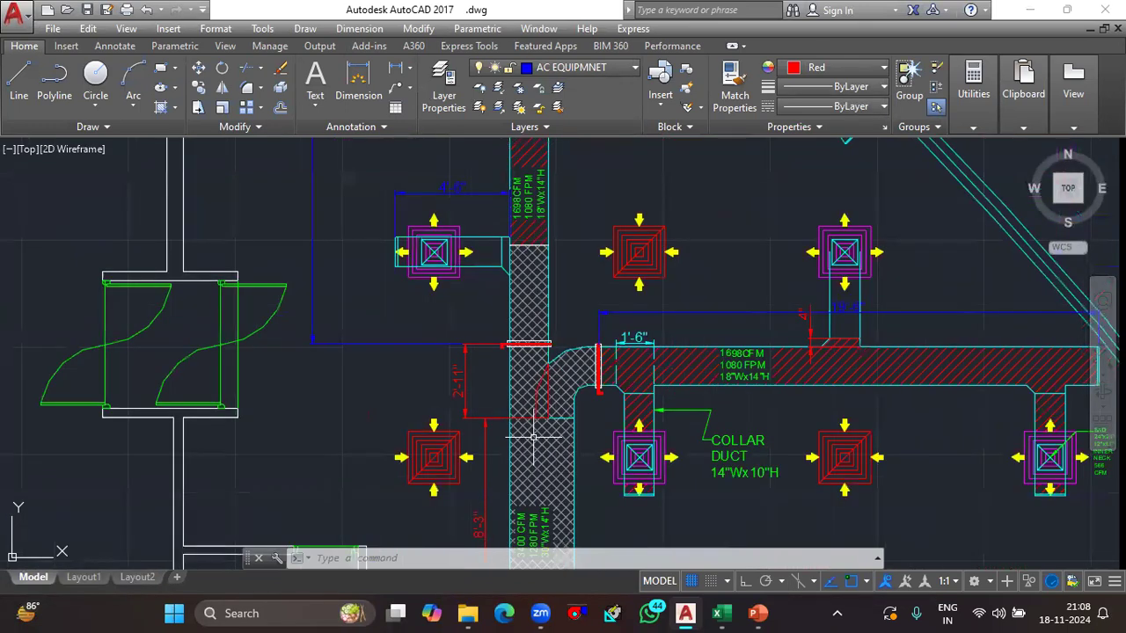
{"action": "mouse_move", "coordinate": [533, 437]}
{"action": "left_mouse_down"}
{"action": "mouse_move", "coordinate": [531, 336]}
{"action": "mouse_move", "coordinate": [554, 376]}
{"action": "left_mouse_up"}
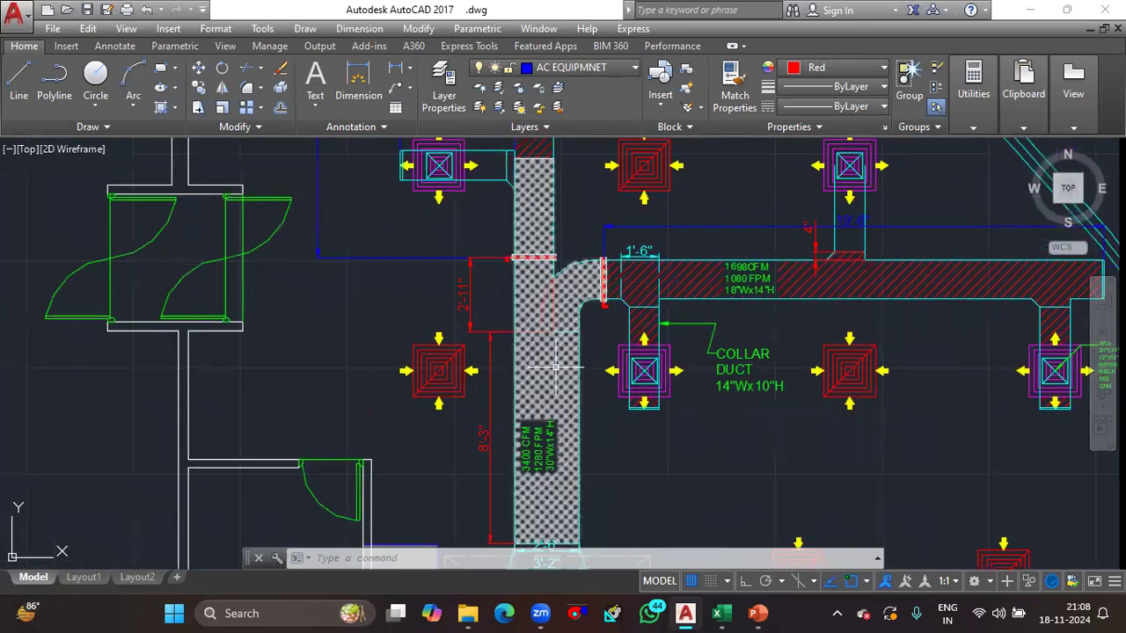
{"action": "left_click_drag", "start_coordinate": [545, 251], "coordinate": [545, 293]}
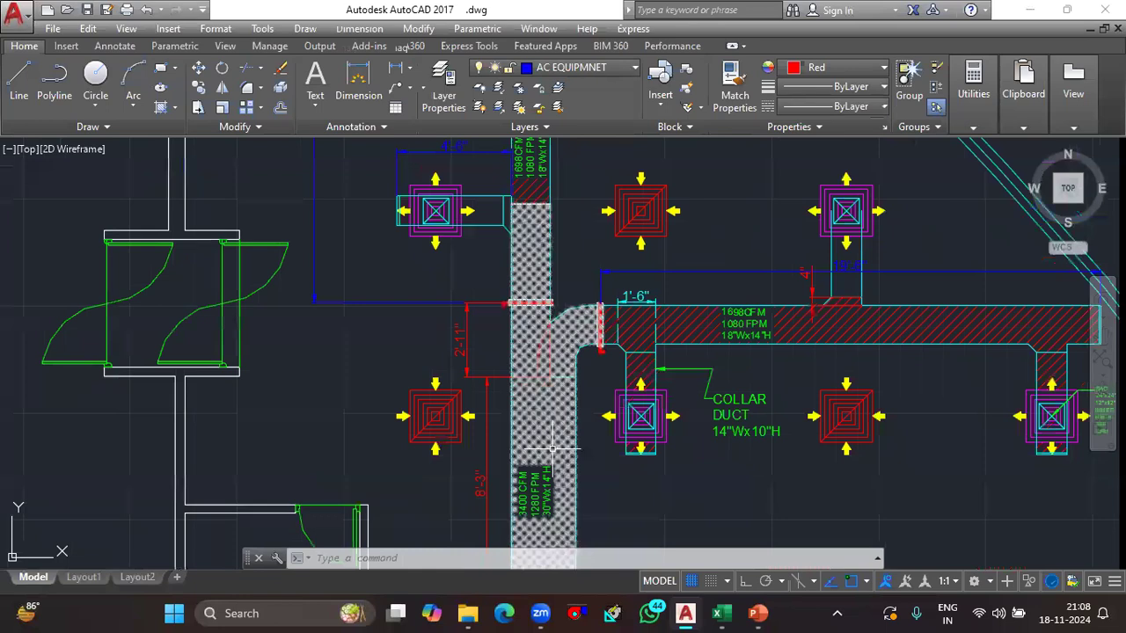
Add a linear dimension along the cross-hatched 18"x14" duct from the red bar above the wye to the hatch's upper end, and switch to Excel
{"action": "type", "text": "dli"}
{"action": "key", "text": "Return"}
{"action": "scroll", "coordinate": [567, 308], "scroll_direction": "up", "scroll_amount": 4}
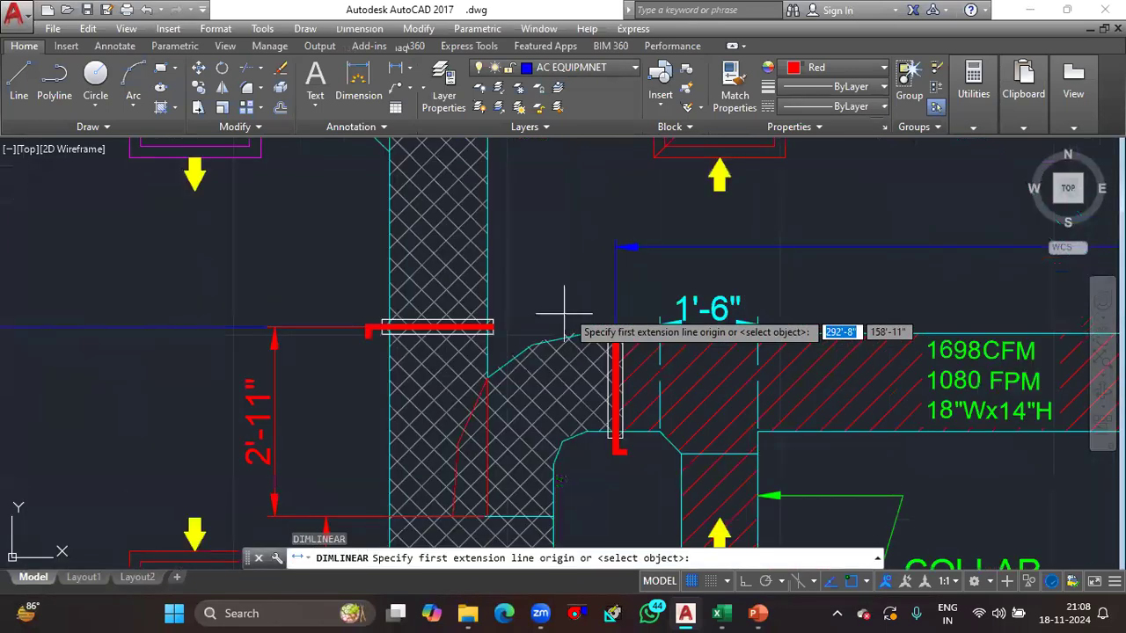
{"action": "left_click", "coordinate": [487, 327]}
{"action": "left_click_drag", "start_coordinate": [486, 327], "coordinate": [482, 438]}
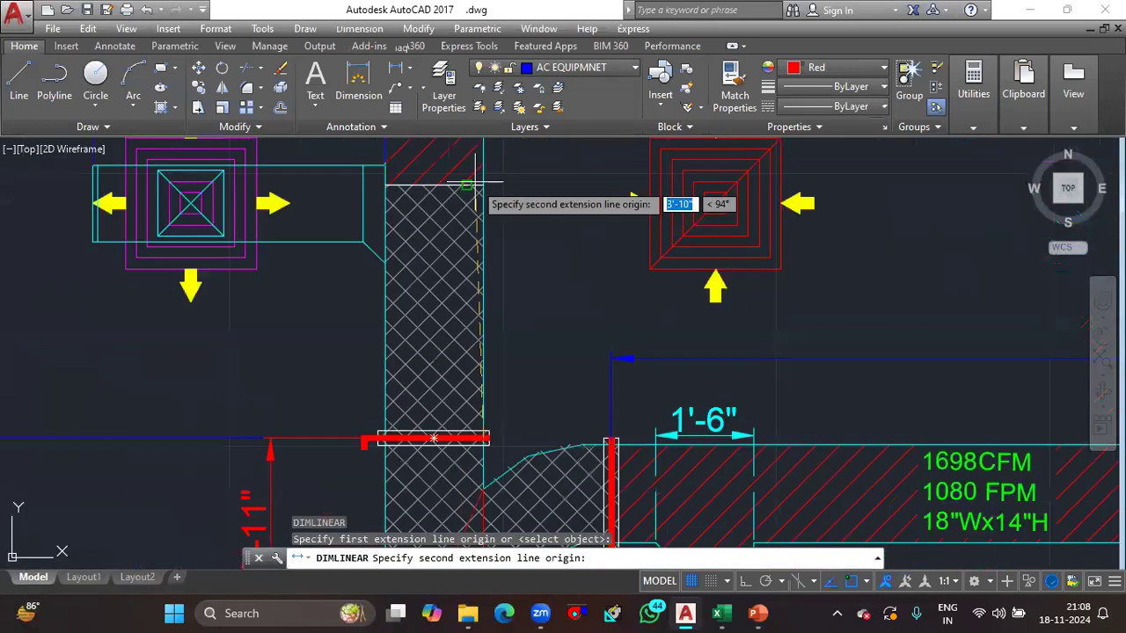
{"action": "left_click", "coordinate": [484, 185]}
{"action": "left_click", "coordinate": [551, 208]}
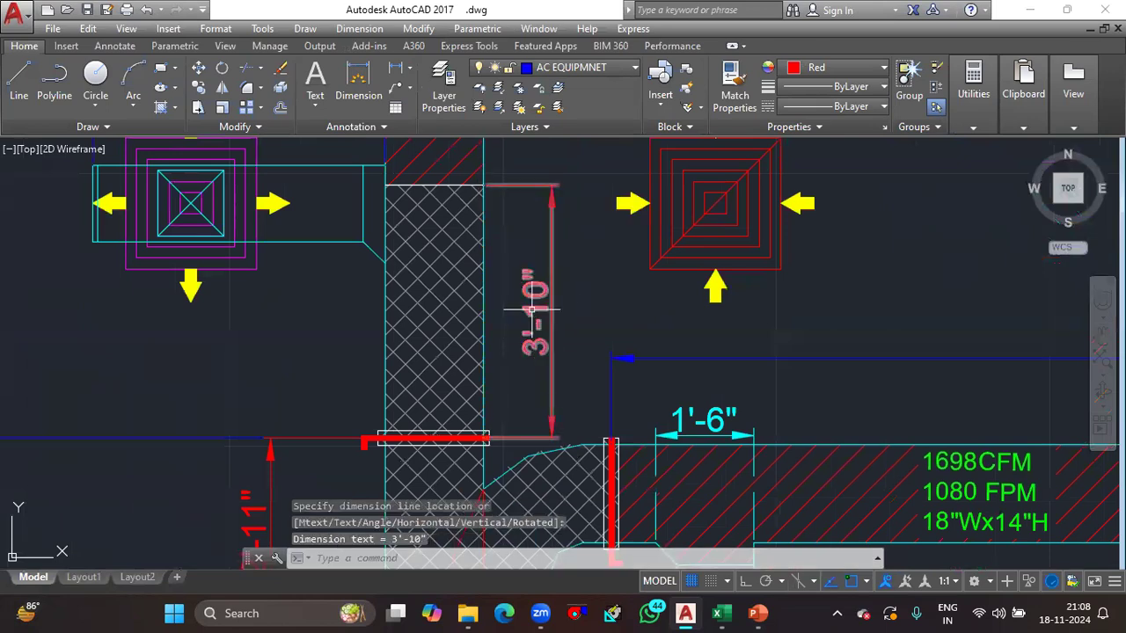
{"action": "scroll", "coordinate": [538, 307], "scroll_direction": "down", "scroll_amount": 2}
{"action": "left_click_drag", "start_coordinate": [502, 265], "coordinate": [502, 359]}
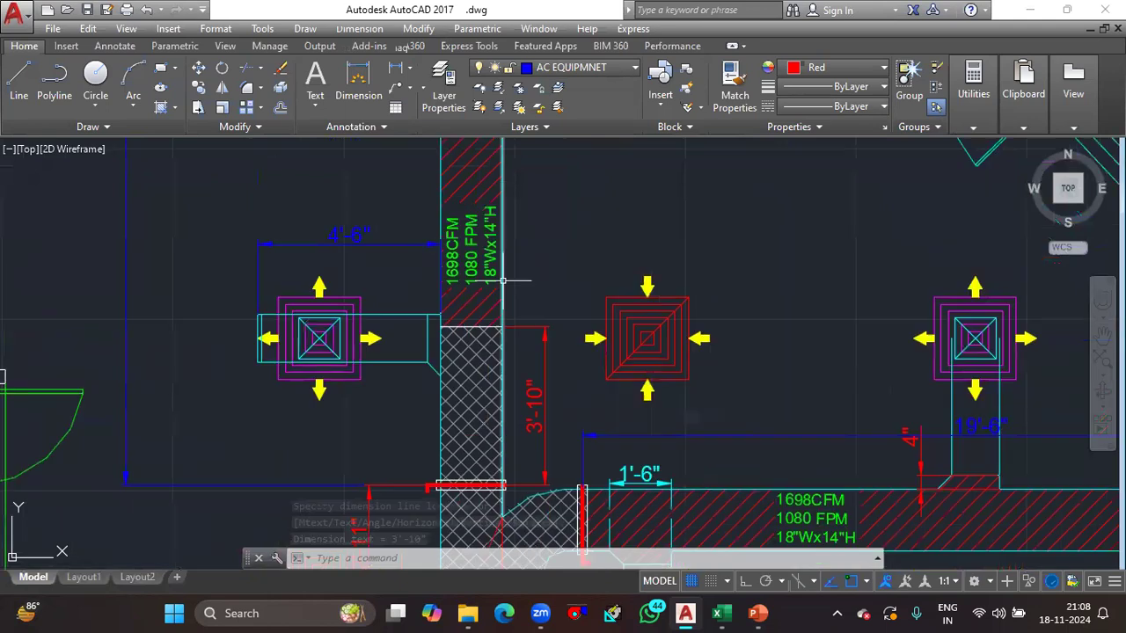
{"action": "left_click", "coordinate": [731, 616]}
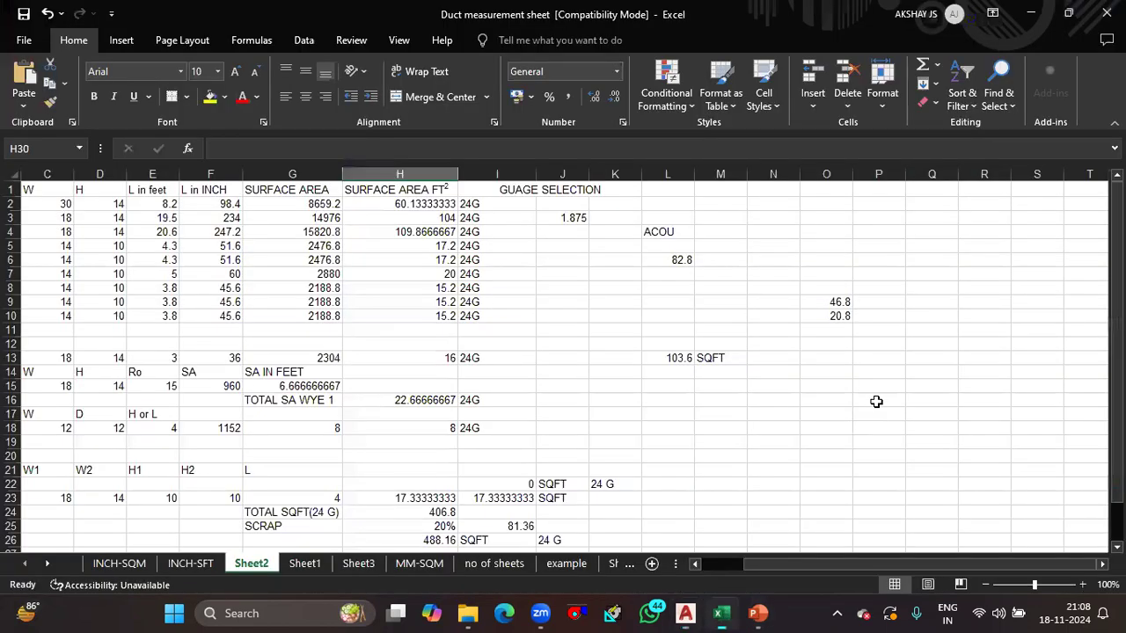
{"action": "left_click", "coordinate": [845, 356]}
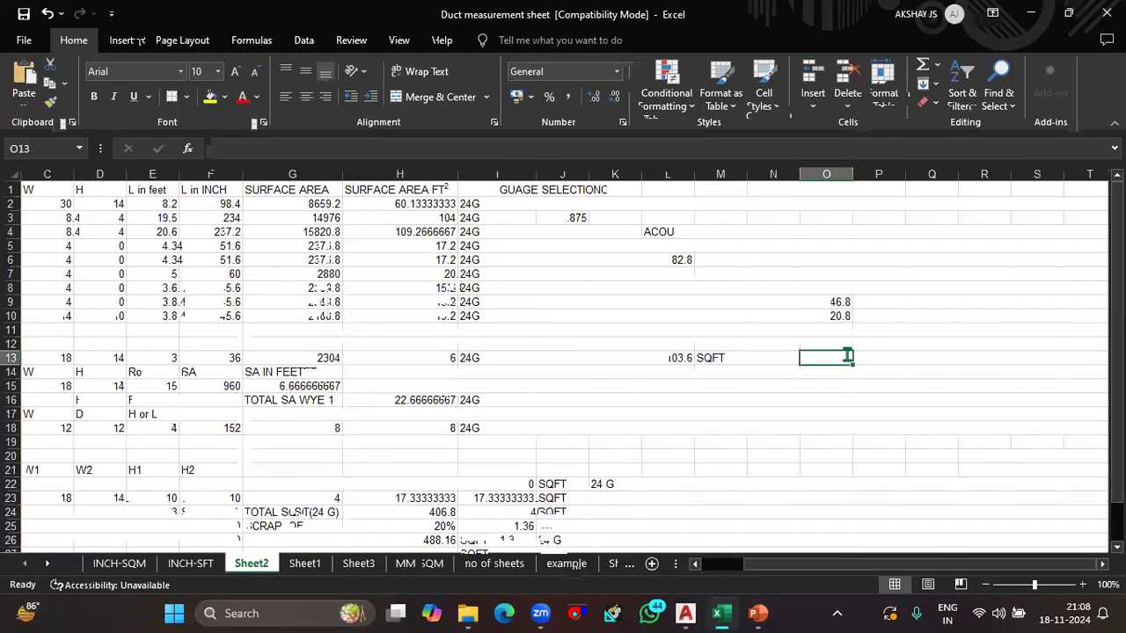
{"action": "type", "text": "=2"}
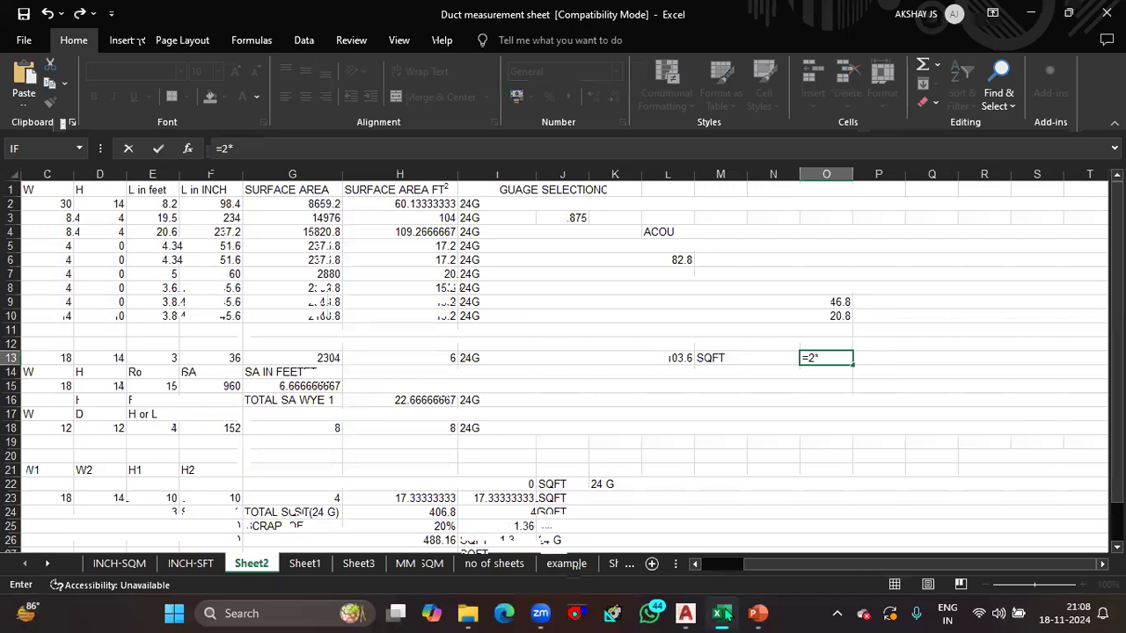
{"action": "type", "text": "*"}
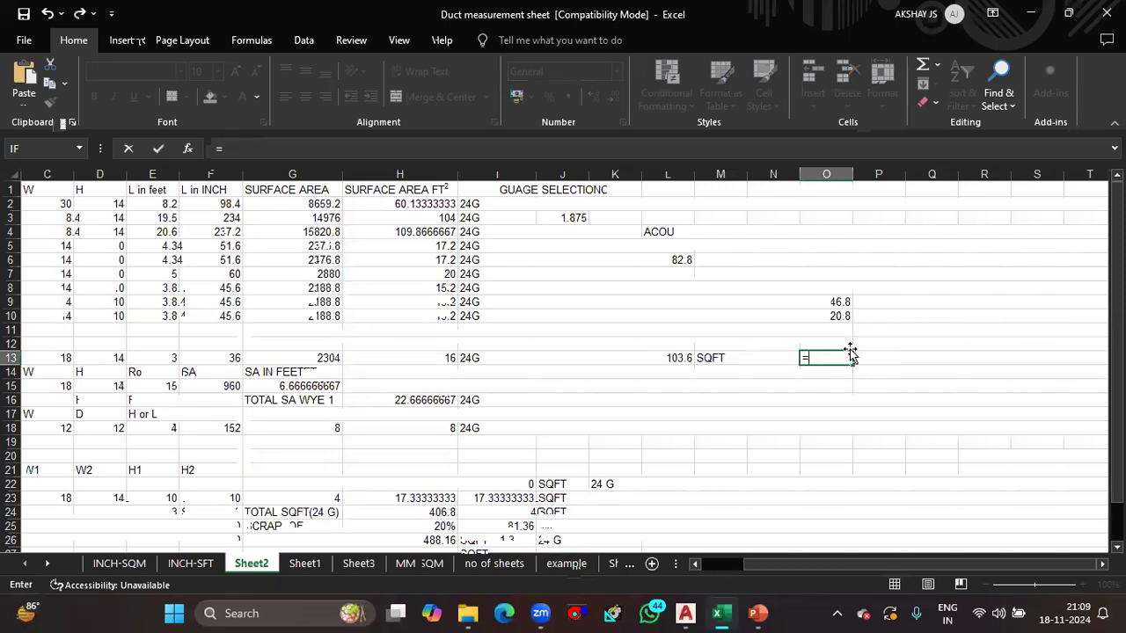
{"action": "left_click", "coordinate": [882, 343]}
{"action": "key", "text": "Escape"}
Enter =3.8*12 in P12 of Sheet2 to convert the hatched duct length to inches, checking the dimension in the AutoCAD drawing
{"action": "left_click", "coordinate": [886, 342]}
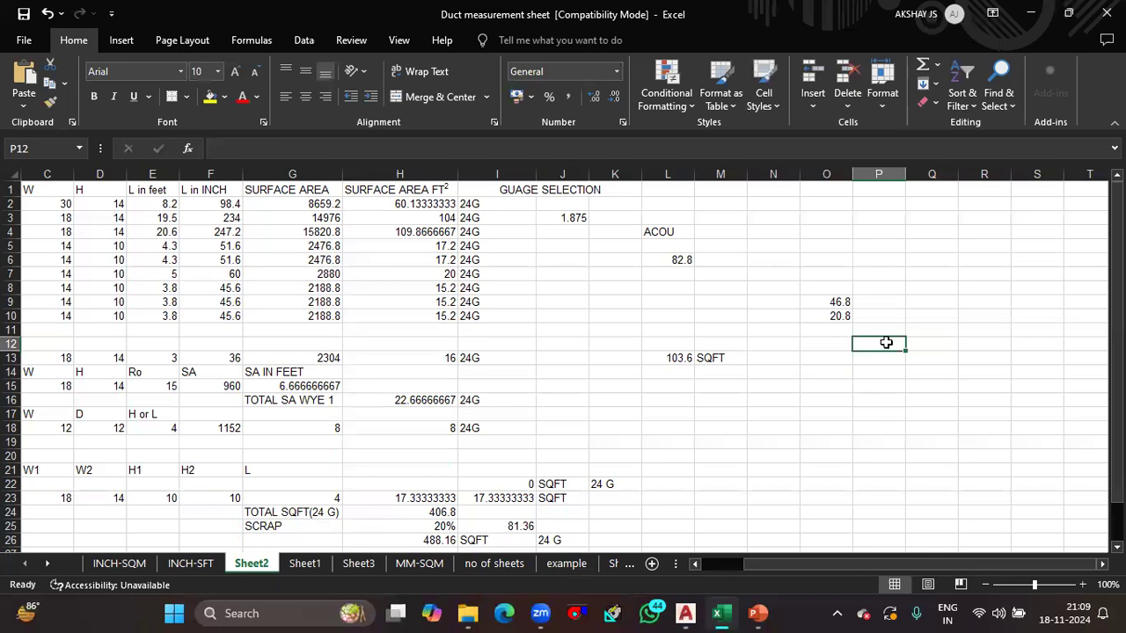
{"action": "type", "text": "="}
{"action": "left_click", "coordinate": [686, 612]}
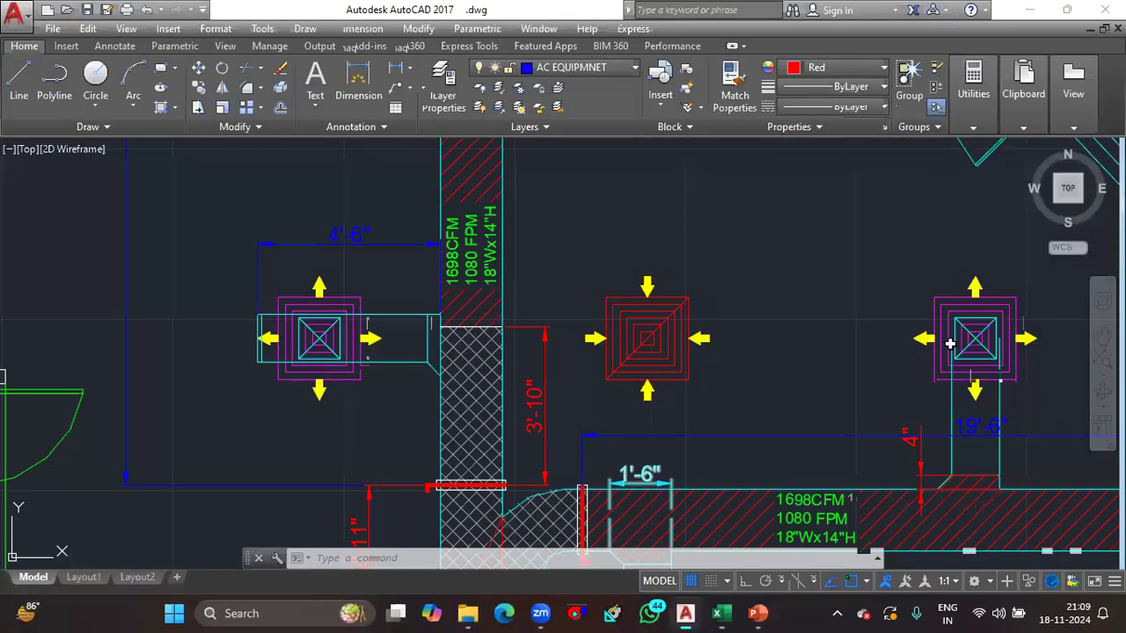
{"action": "key", "text": "alt+Tab"}
{"action": "type", "text": "3.8*12"}
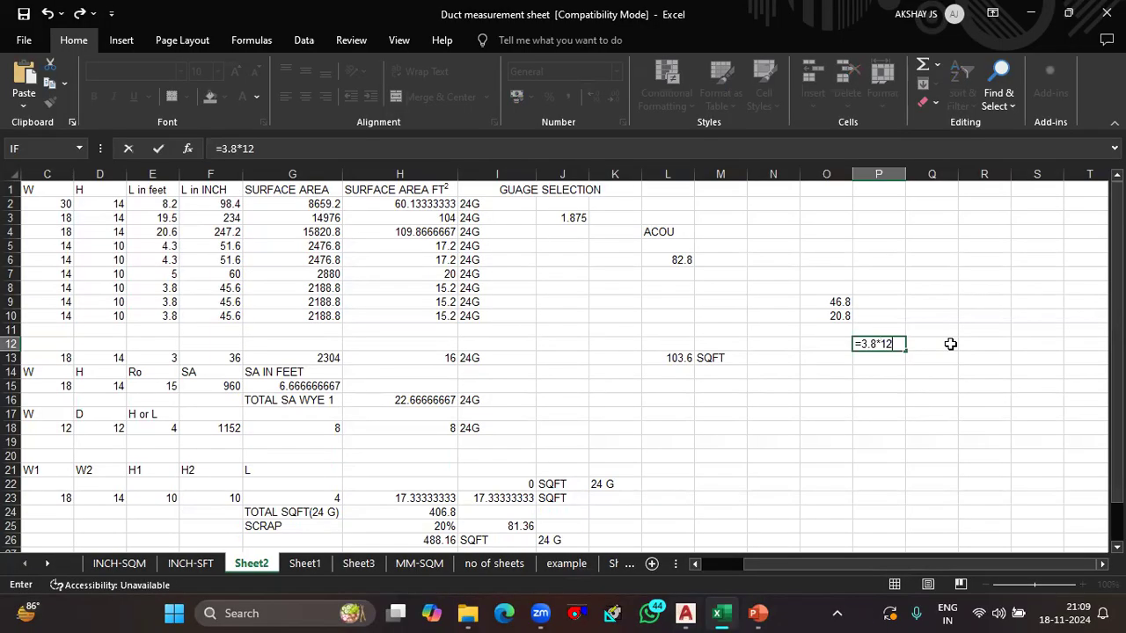
{"action": "key", "text": "Return"}
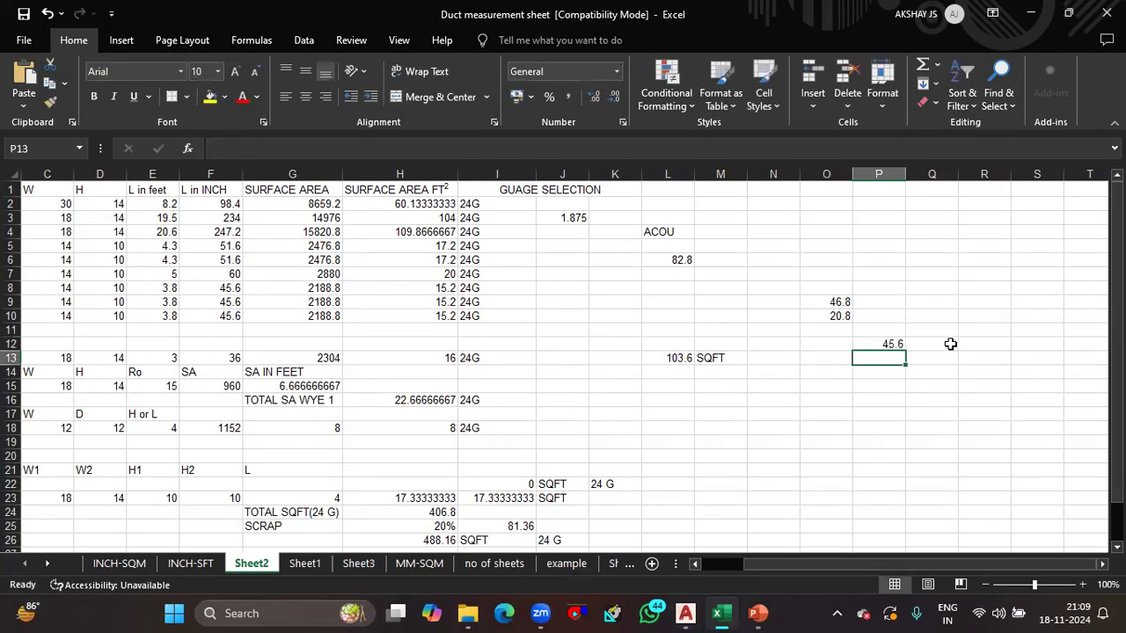
{"action": "key", "text": "Up"}
Calculate the hatched 18x14 duct's surface area in N14 with the formula =2*P12*(18+14)
{"action": "left_click", "coordinate": [771, 370]}
{"action": "type", "text": "="}
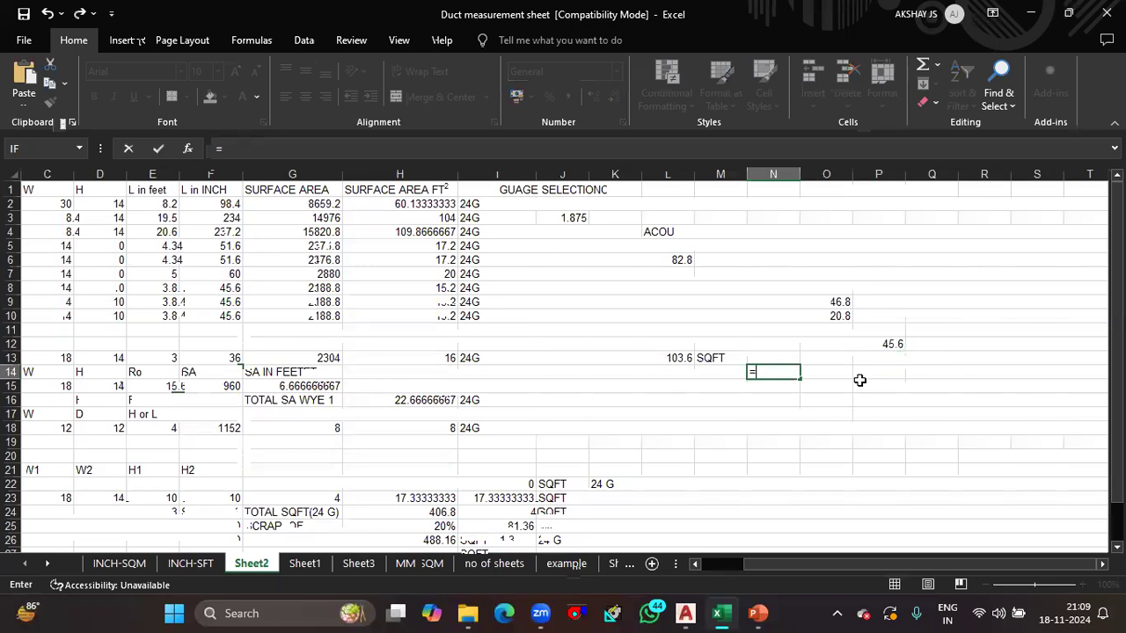
{"action": "type", "text": "2*"}
{"action": "left_click", "coordinate": [898, 345]}
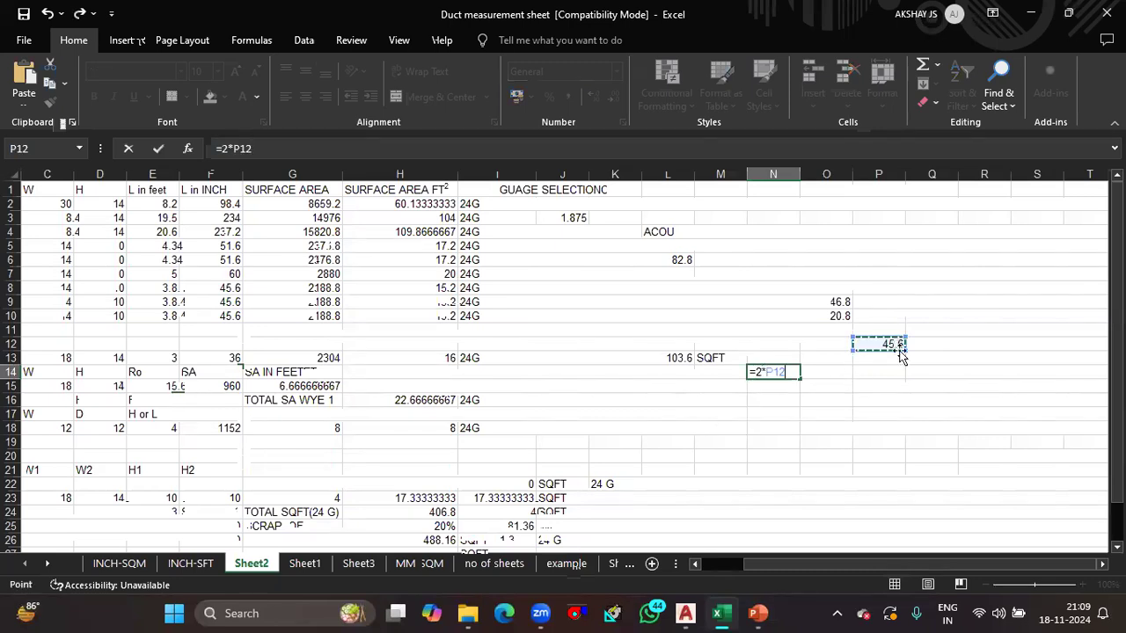
{"action": "type", "text": "*("}
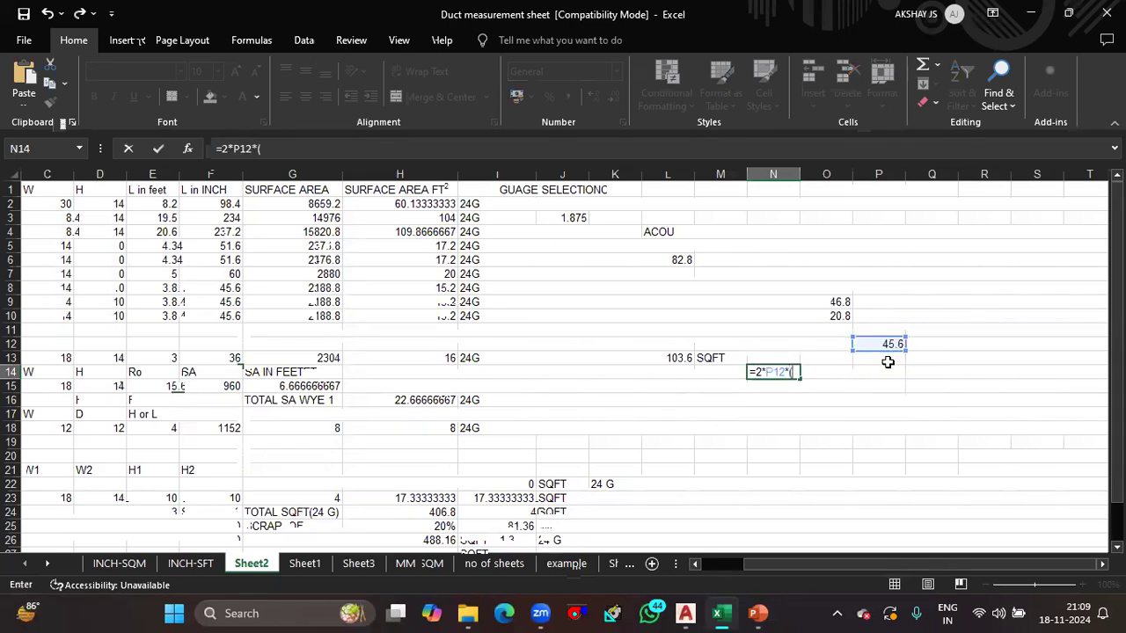
{"action": "type", "text": "18+14"}
{"action": "key", "text": "Return"}
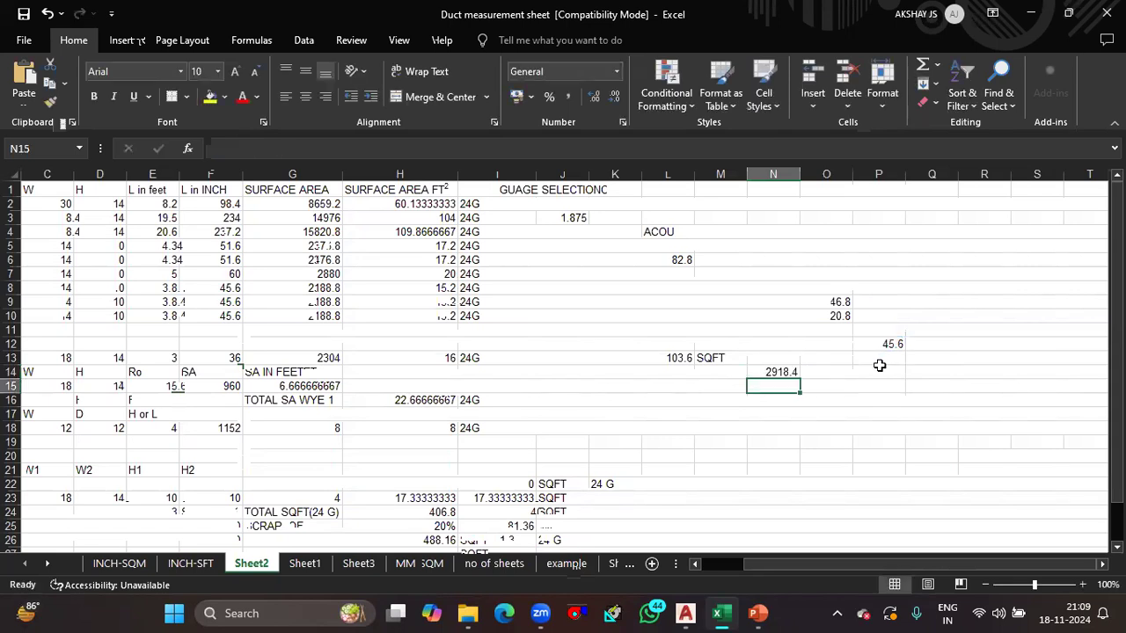
Convert the area in N14 to square feet by extending its formula to =2*P12*(18+14)/144
{"action": "key", "text": "Up"}
{"action": "key", "text": "F2"}
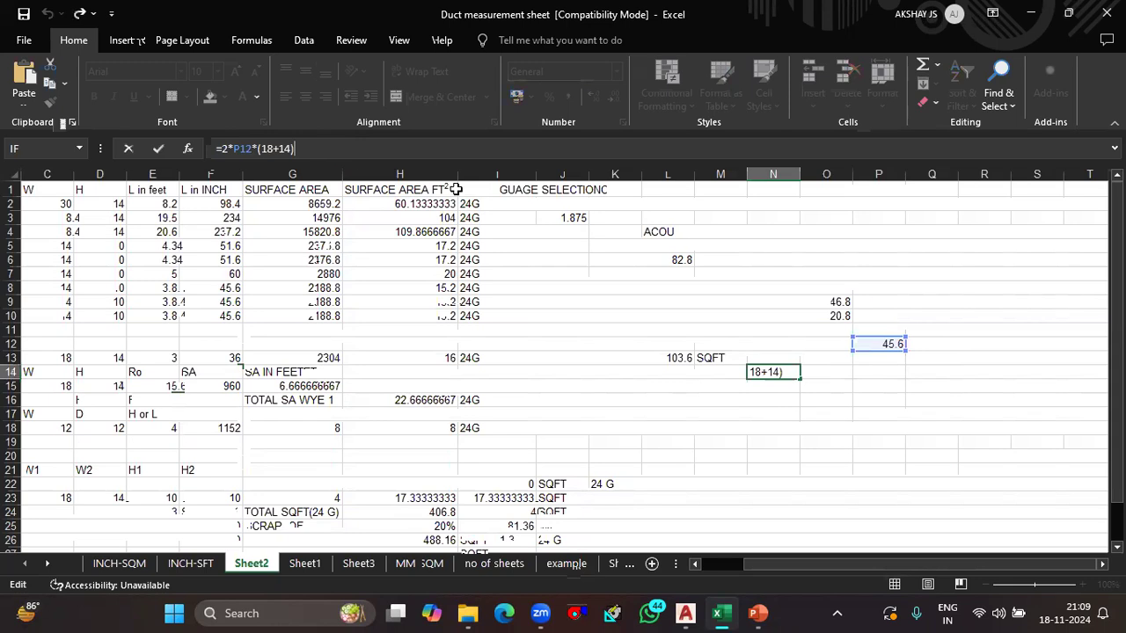
{"action": "type", "text": "/144"}
{"action": "key", "text": "Return"}
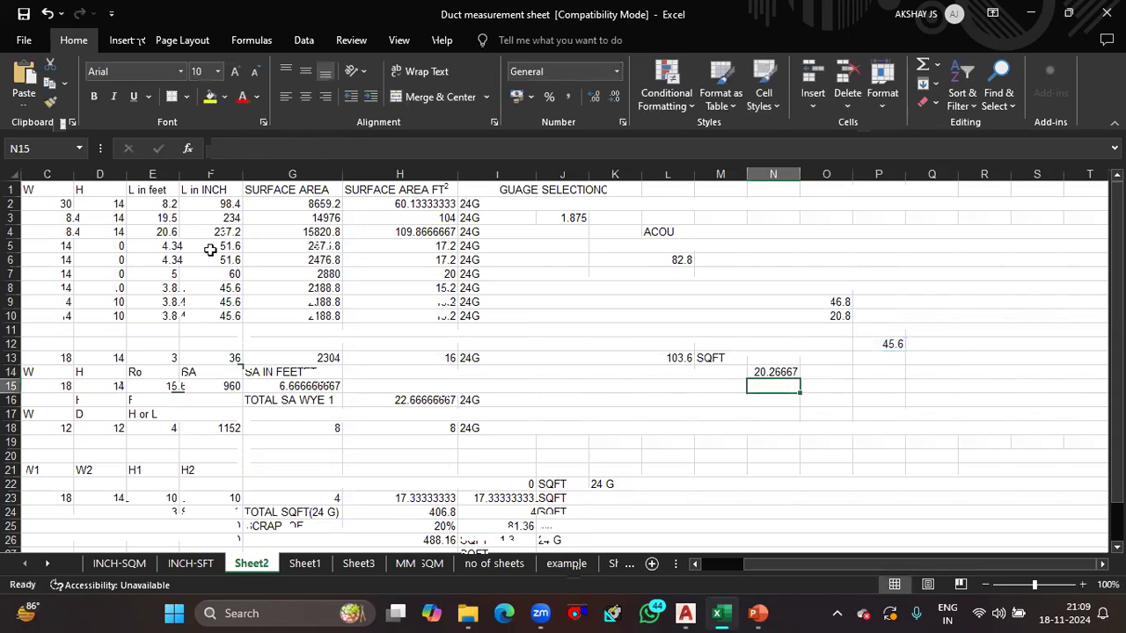
Check the N14 area against the cross-hatched duct sections in the AutoCAD drawing, and return to Excel
{"action": "left_click", "coordinate": [773, 374]}
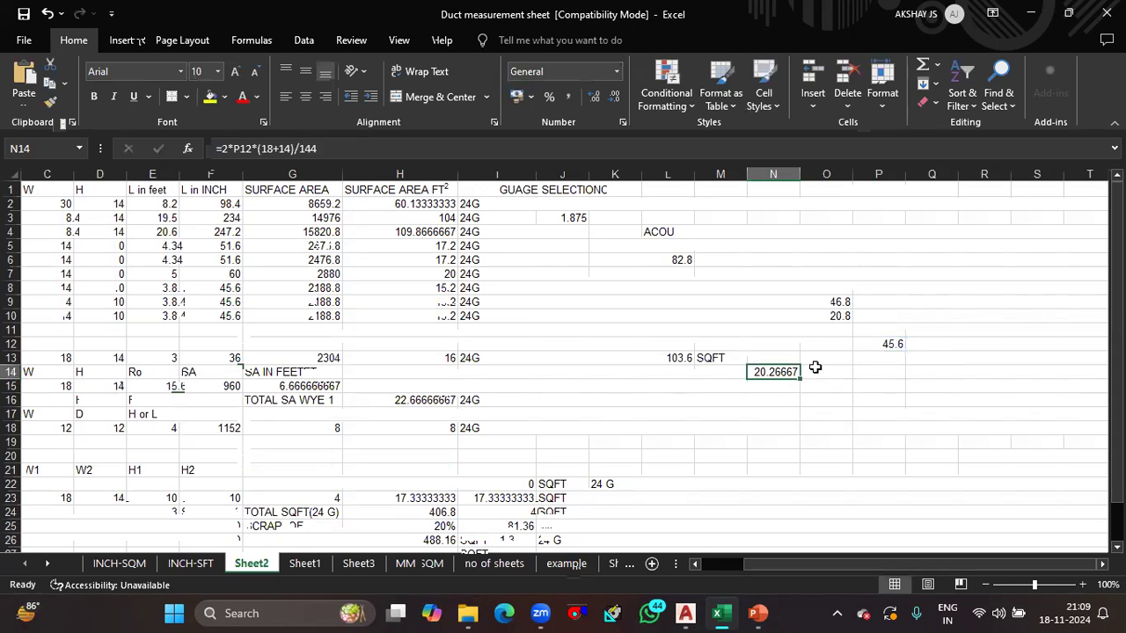
{"action": "left_click", "coordinate": [815, 370]}
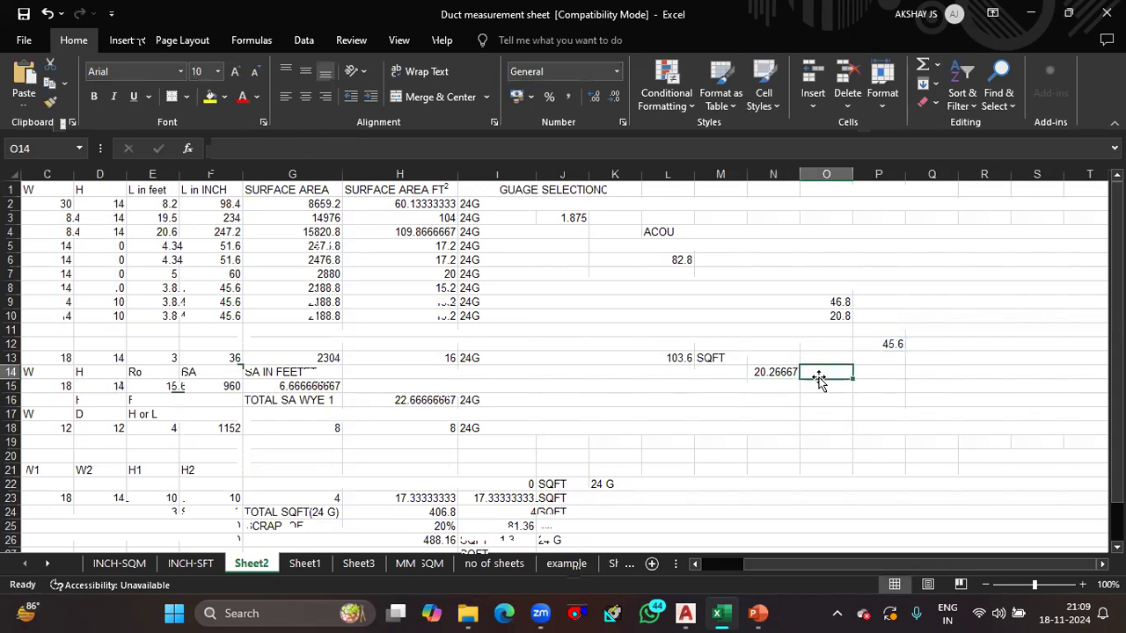
{"action": "left_click", "coordinate": [695, 614]}
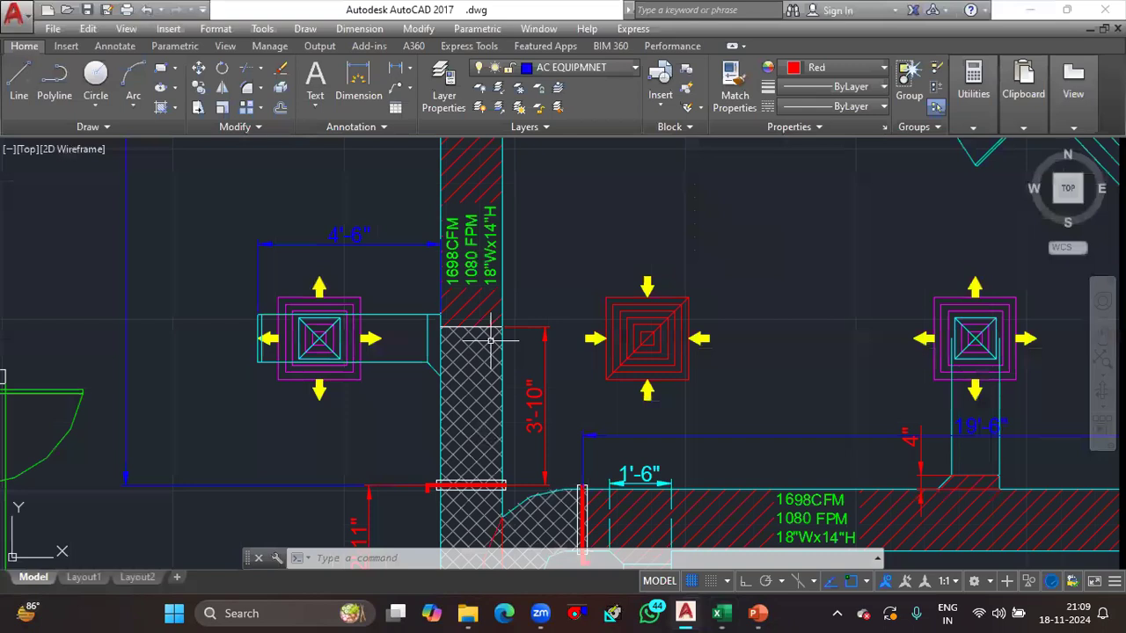
{"action": "left_click", "coordinate": [1027, 11]}
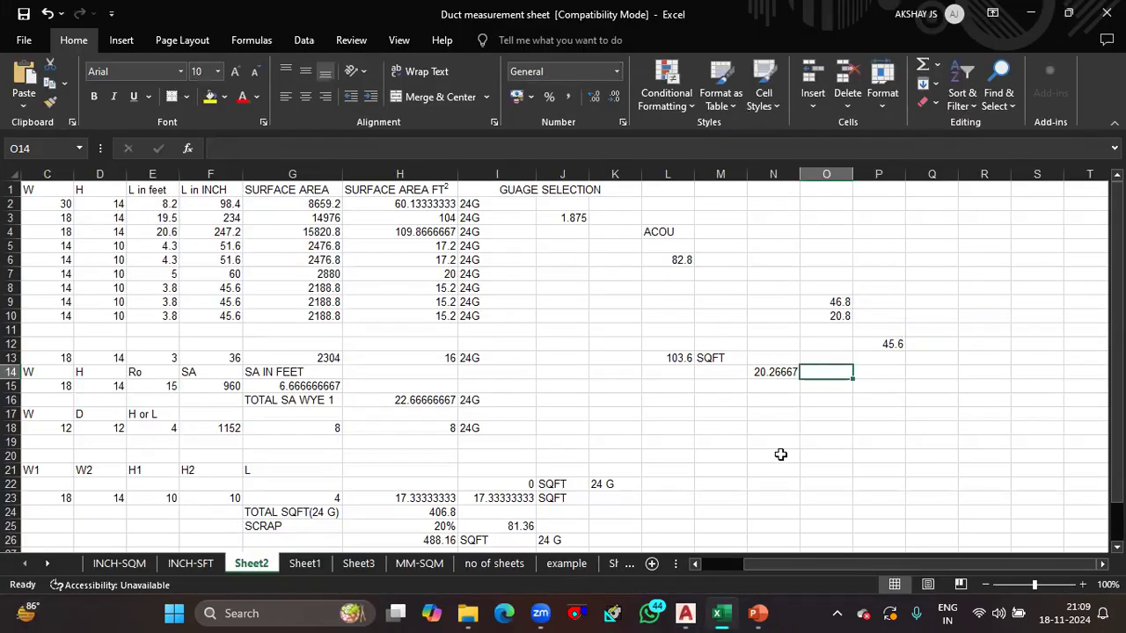
{"action": "left_click", "coordinate": [685, 613]}
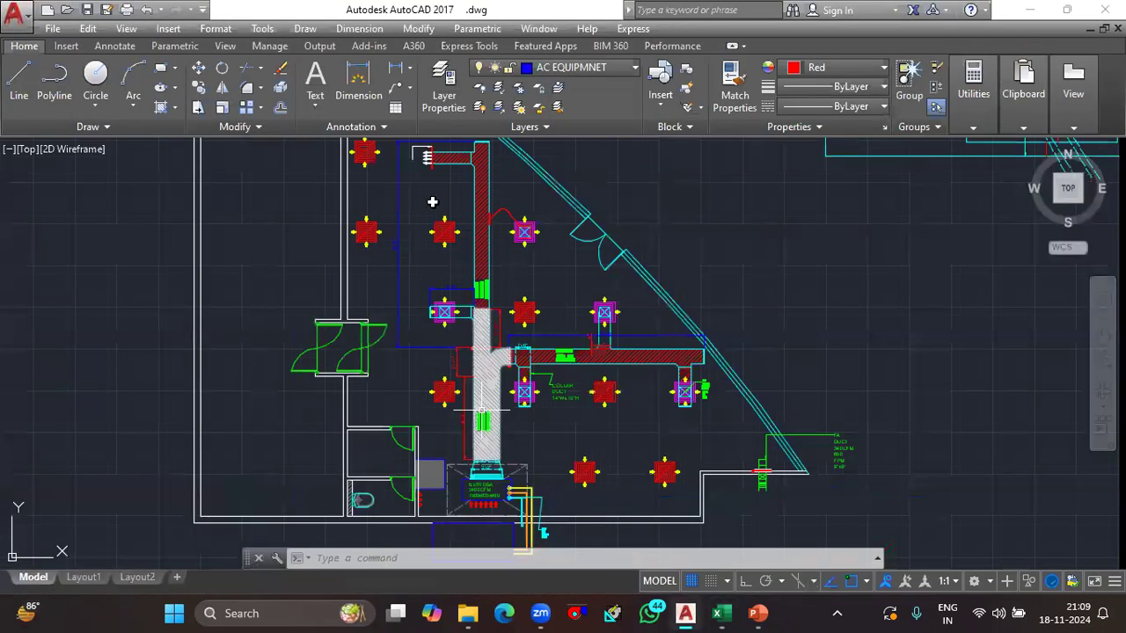
{"action": "key", "text": "alt+Tab"}
{"action": "left_click", "coordinate": [765, 392]}
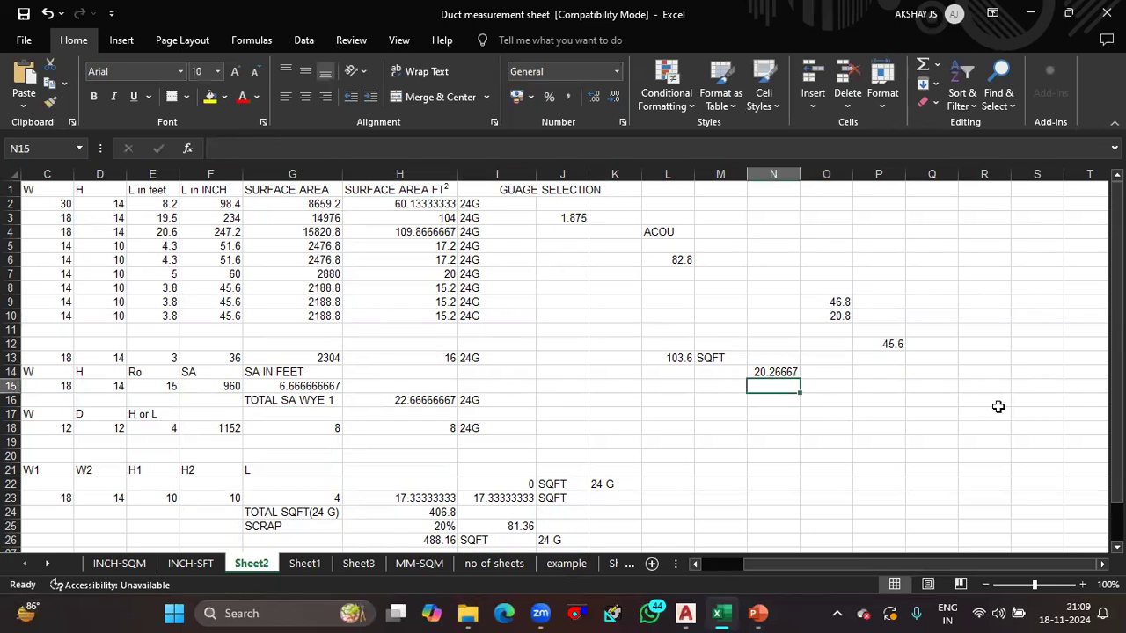
{"action": "type", "text": "60"}
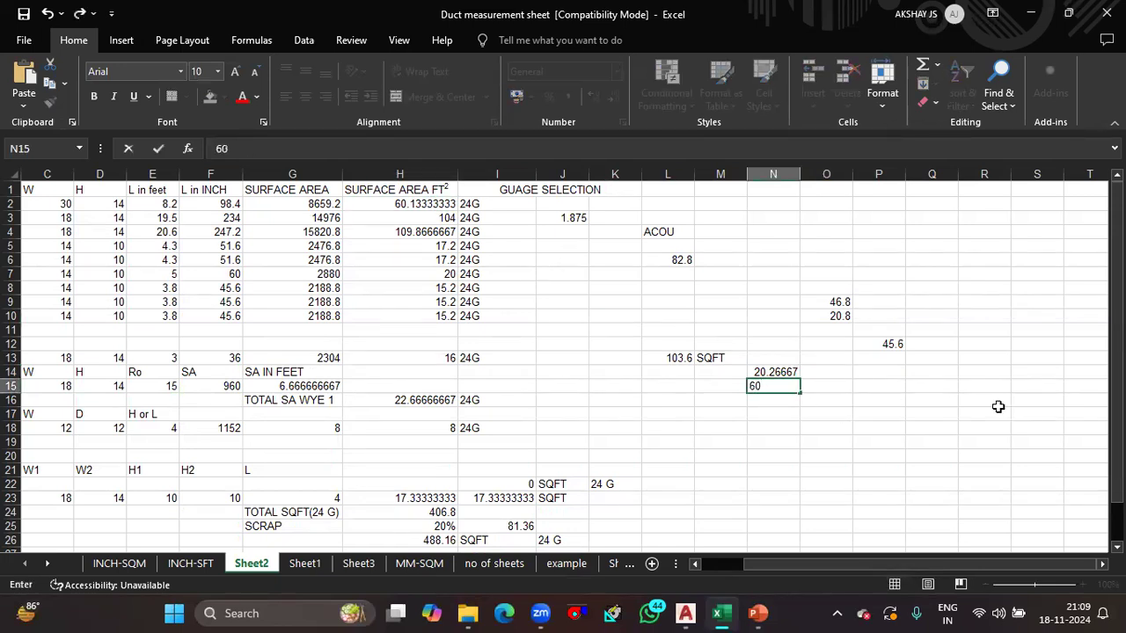
{"action": "type", "text": "+"}
{"action": "left_click", "coordinate": [767, 373]}
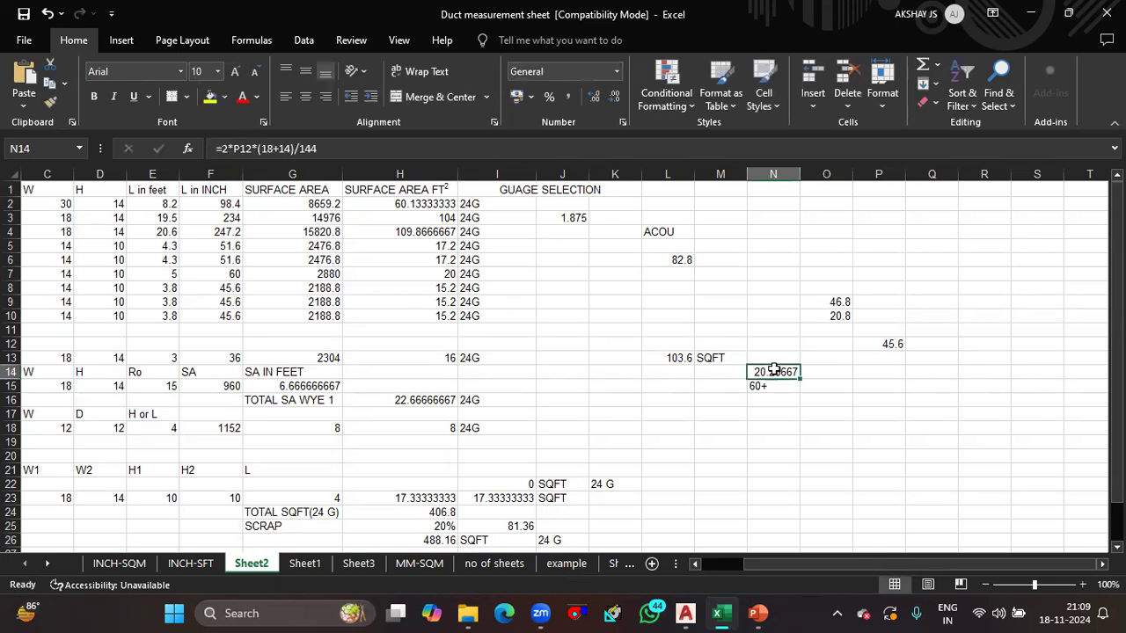
Total the acoustic area in N15 of Sheet2 with the formula =H2+N14+H16
{"action": "left_click", "coordinate": [773, 385]}
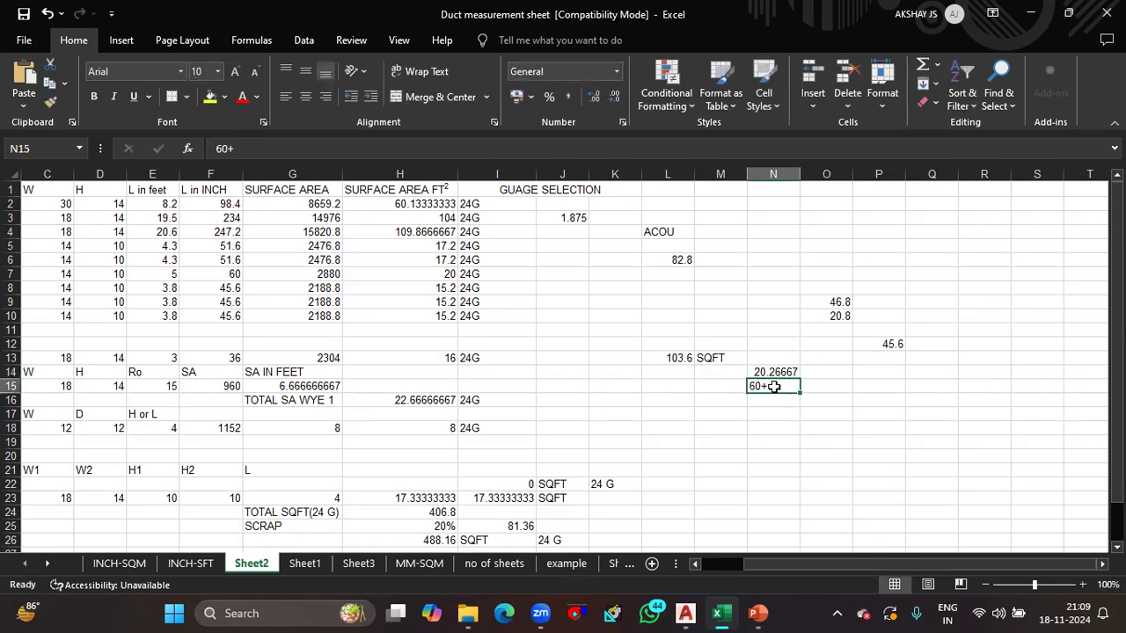
{"action": "type", "text": "="}
{"action": "left_click", "coordinate": [422, 211]}
{"action": "type", "text": "+"}
{"action": "left_click", "coordinate": [774, 371]}
{"action": "type", "text": "+"}
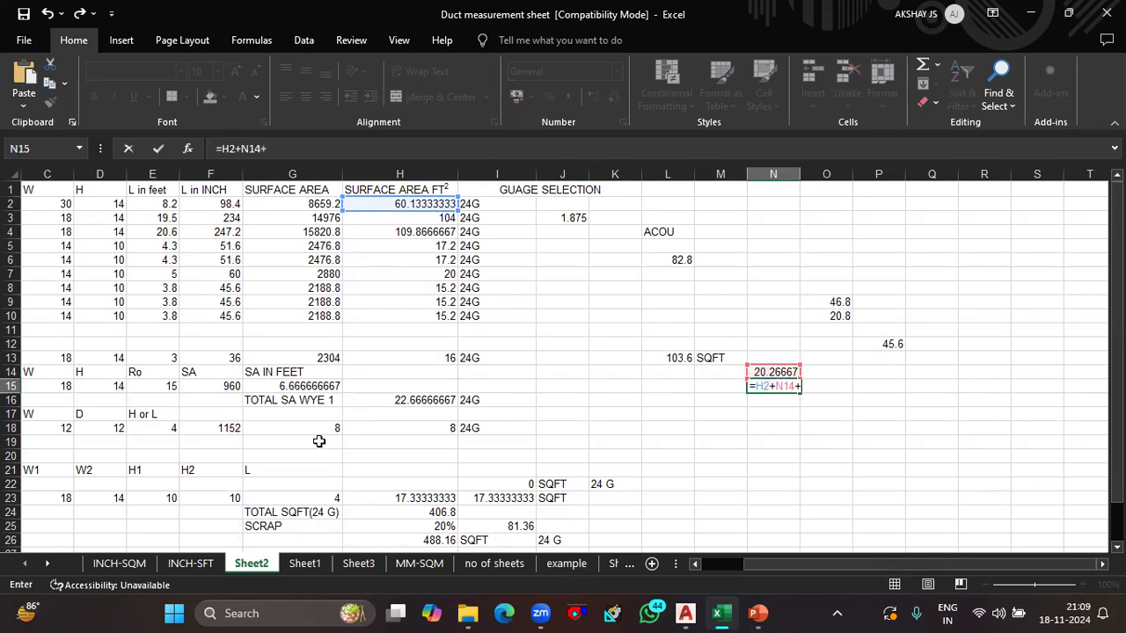
{"action": "left_click", "coordinate": [413, 401]}
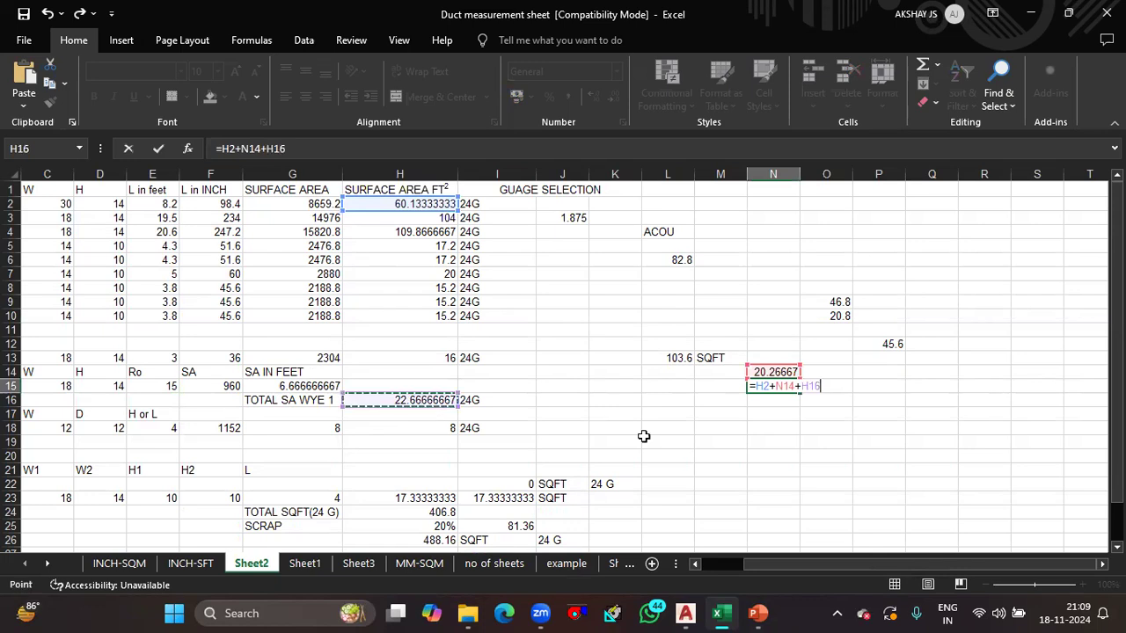
{"action": "key", "text": "Return"}
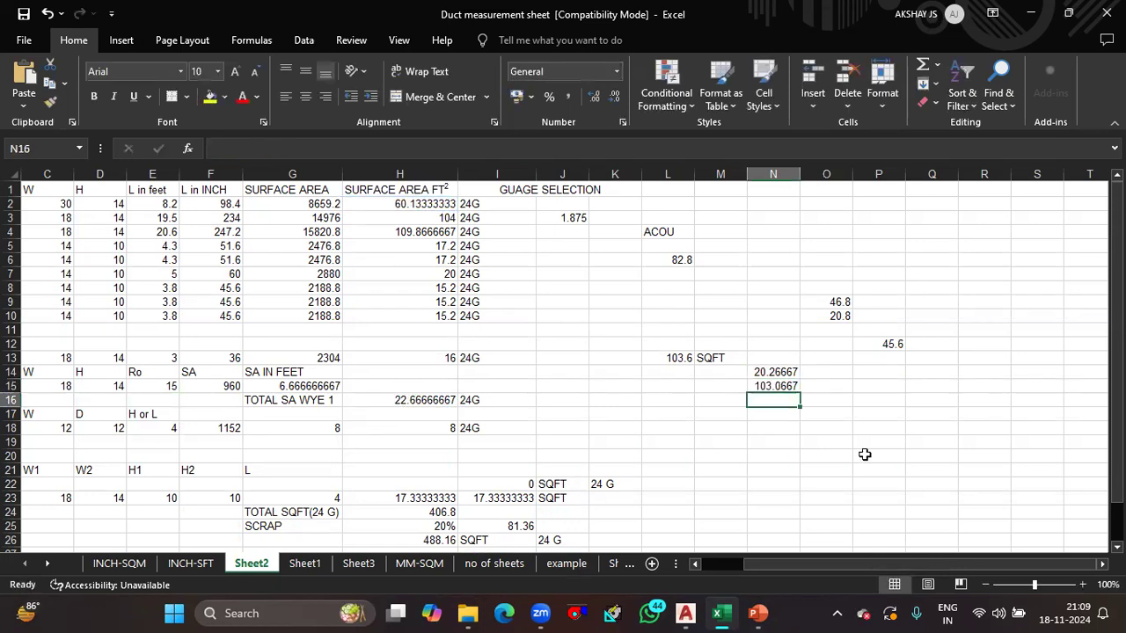
Note the rounded acoustic area beside the total by entering "105 acoustic" in O15
{"action": "left_click", "coordinate": [805, 386]}
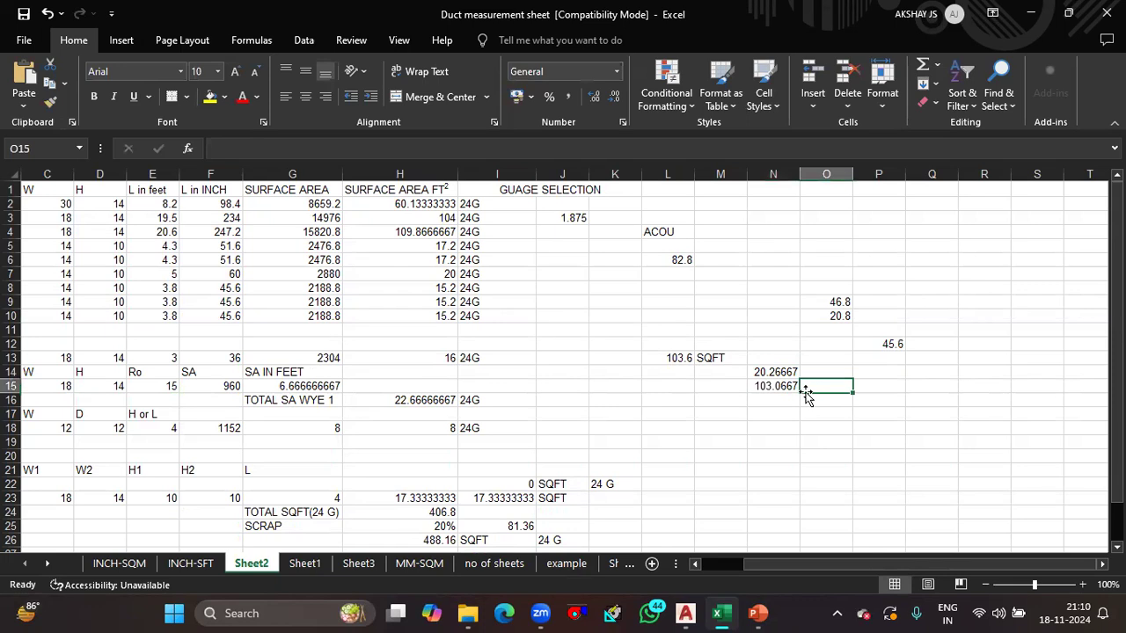
{"action": "type", "text": "105 aci"}
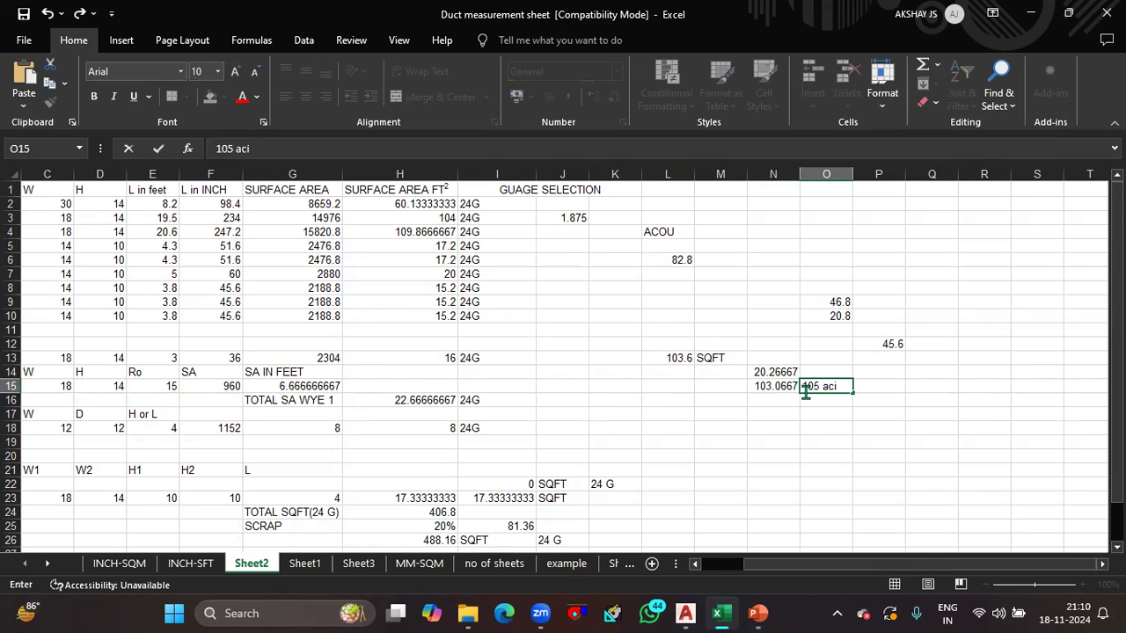
{"action": "key", "text": "BackSpace"}
{"action": "type", "text": "oustic"}
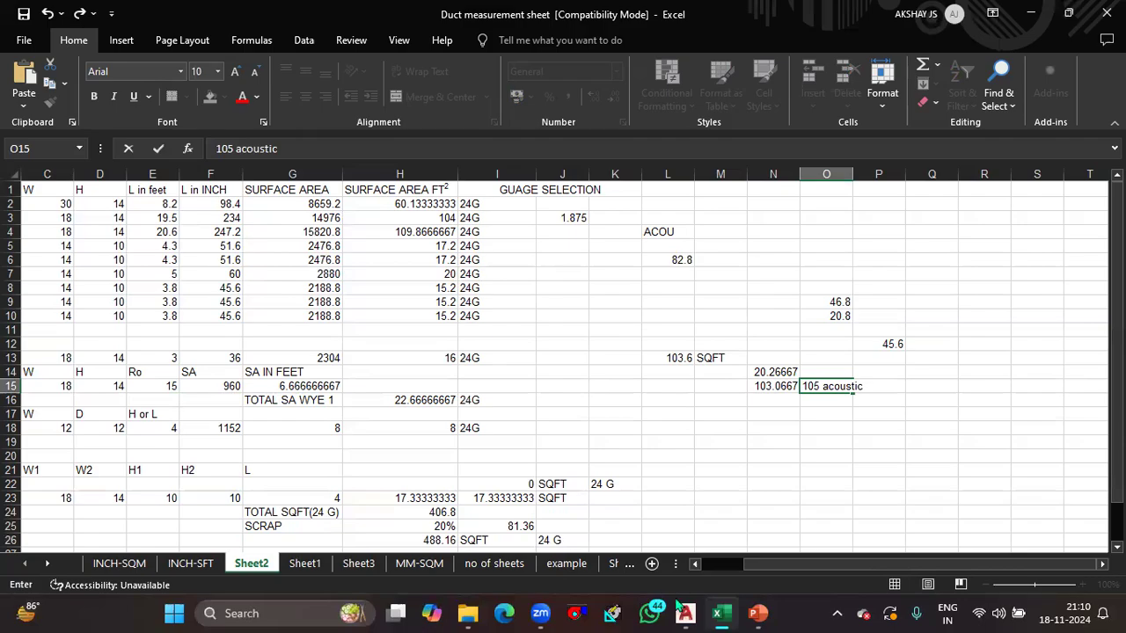
Review the cross-hatched duct run in the AutoCAD drawing and return to the area calculations in the Excel sheet
{"action": "key", "text": "alt+Tab"}
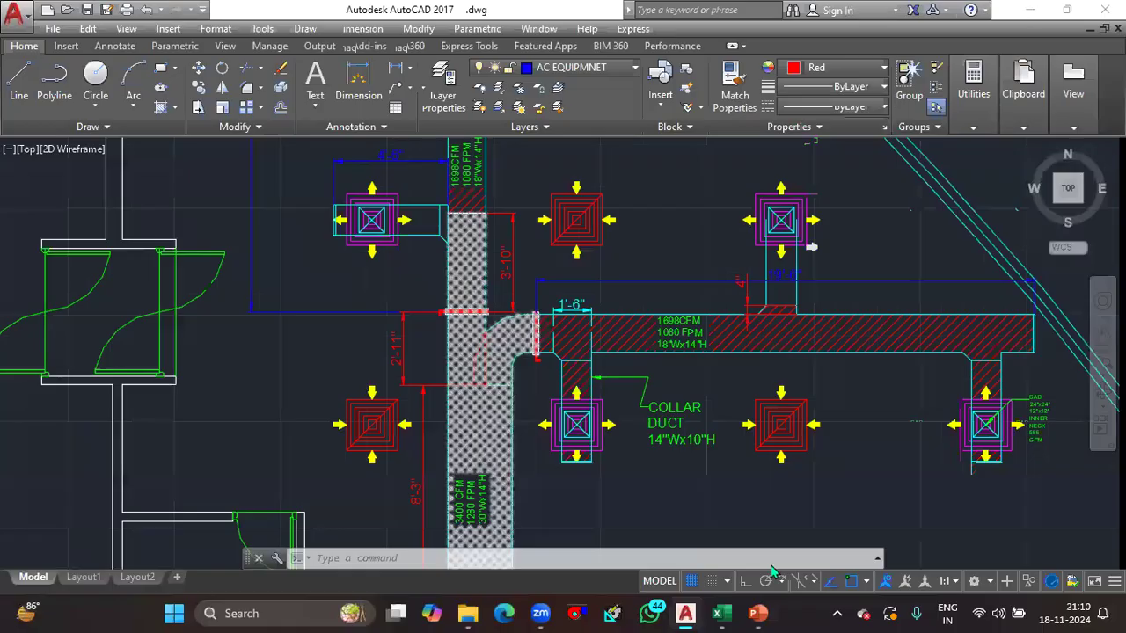
{"action": "left_click", "coordinate": [686, 614]}
{"action": "key", "text": "alt+Tab"}
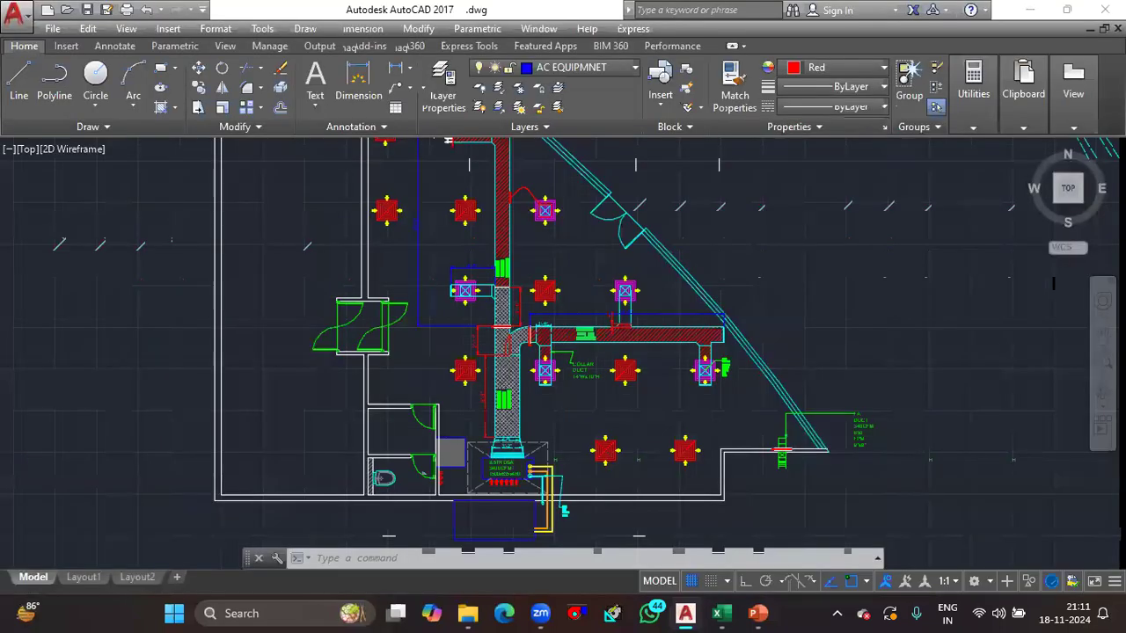
{"action": "scroll", "coordinate": [595, 314], "scroll_direction": "up", "scroll_amount": 2}
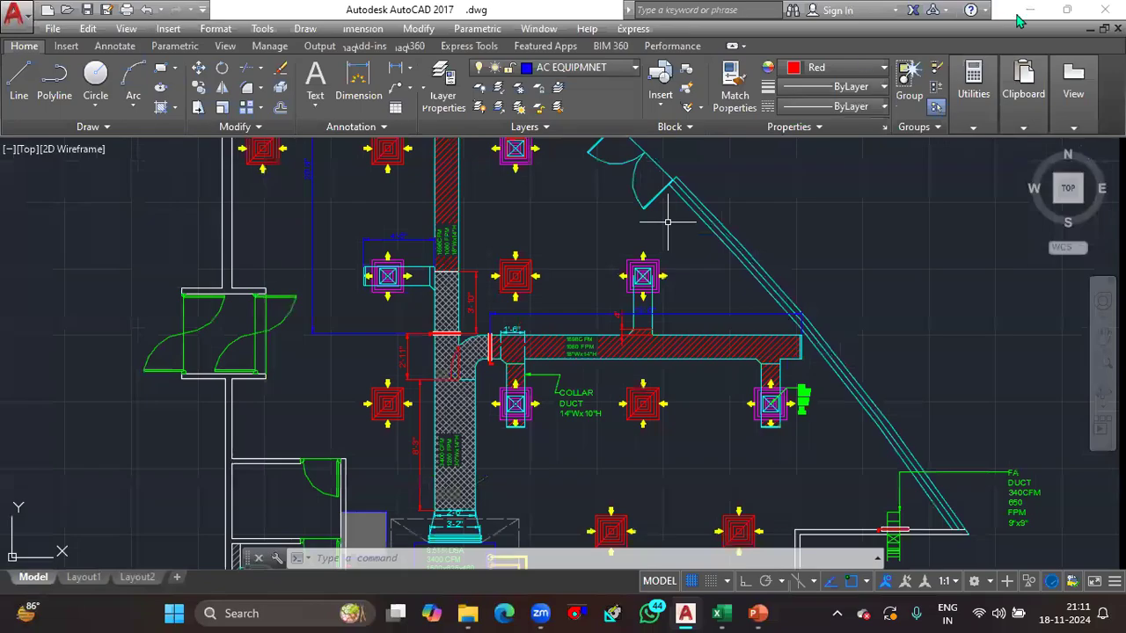
{"action": "key", "text": "alt+Tab"}
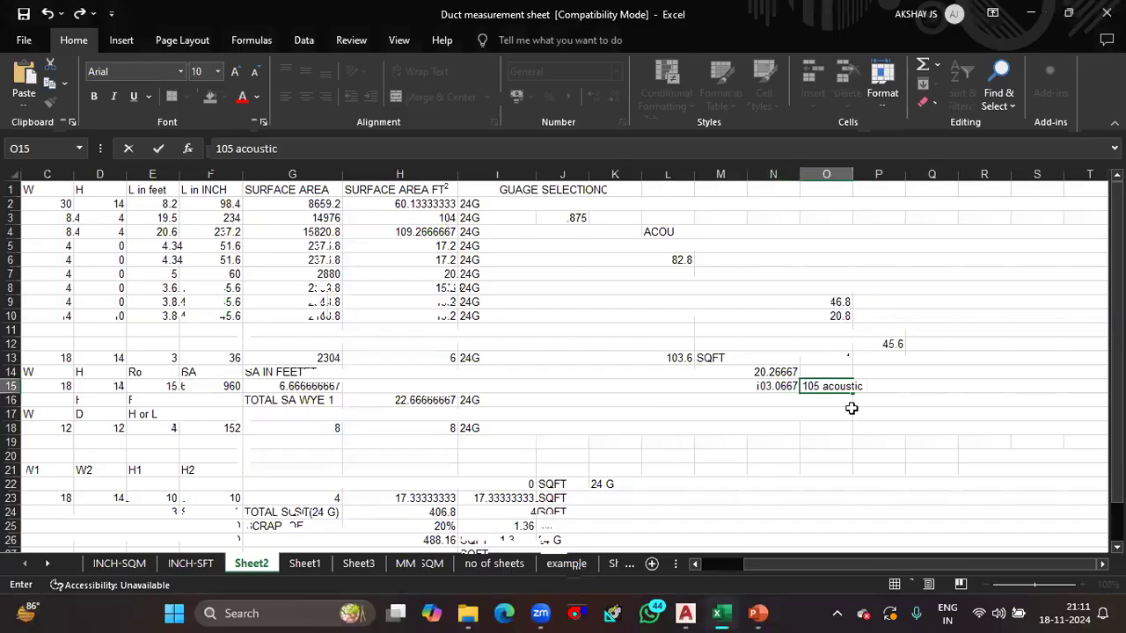
{"action": "left_click", "coordinate": [812, 400]}
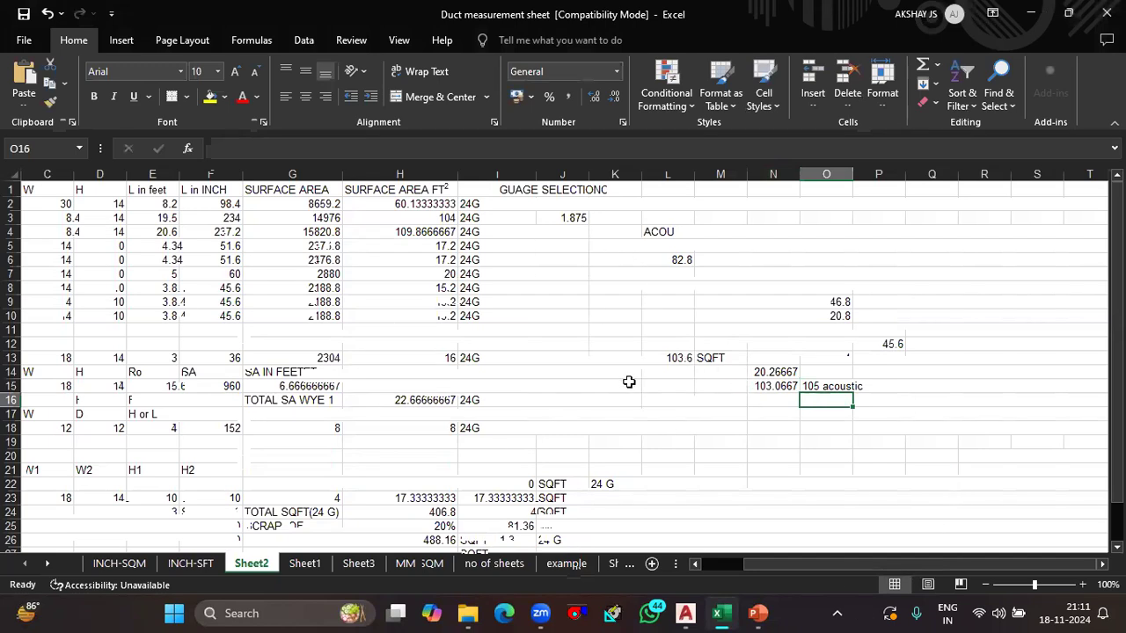
{"action": "scroll", "coordinate": [628, 381], "scroll_direction": "down", "scroll_amount": 2}
{"action": "scroll", "coordinate": [628, 382], "scroll_direction": "up", "scroll_amount": 2}
Enter an example duct's width, height and length in Q21:Q23 as 42 w, 12 H and 10'
{"action": "left_click", "coordinate": [925, 470]}
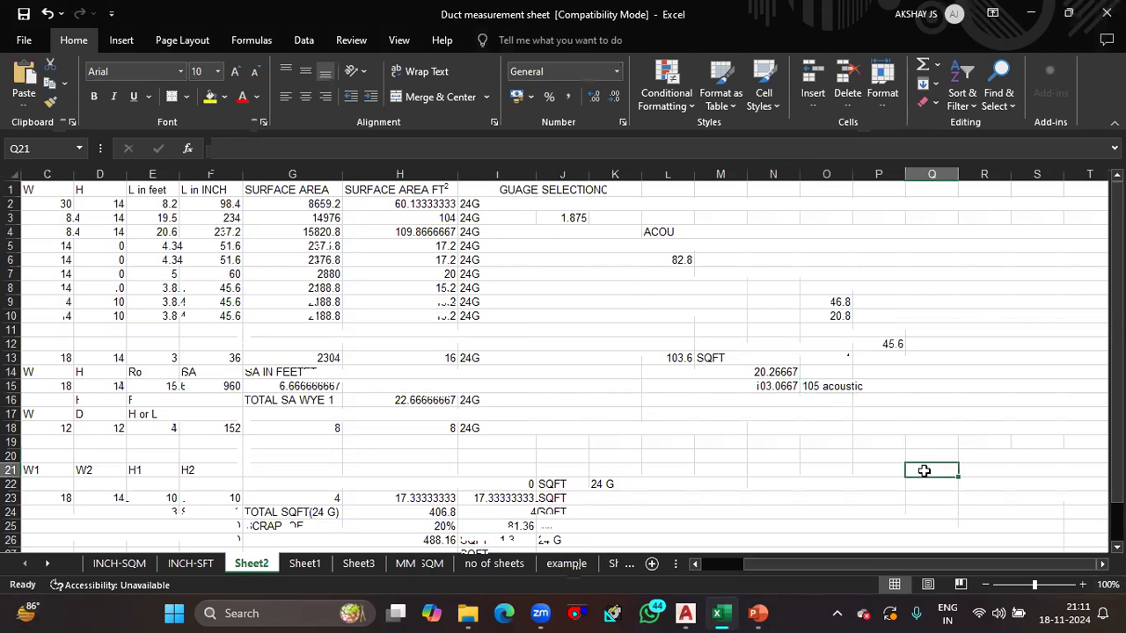
{"action": "type", "text": "42"}
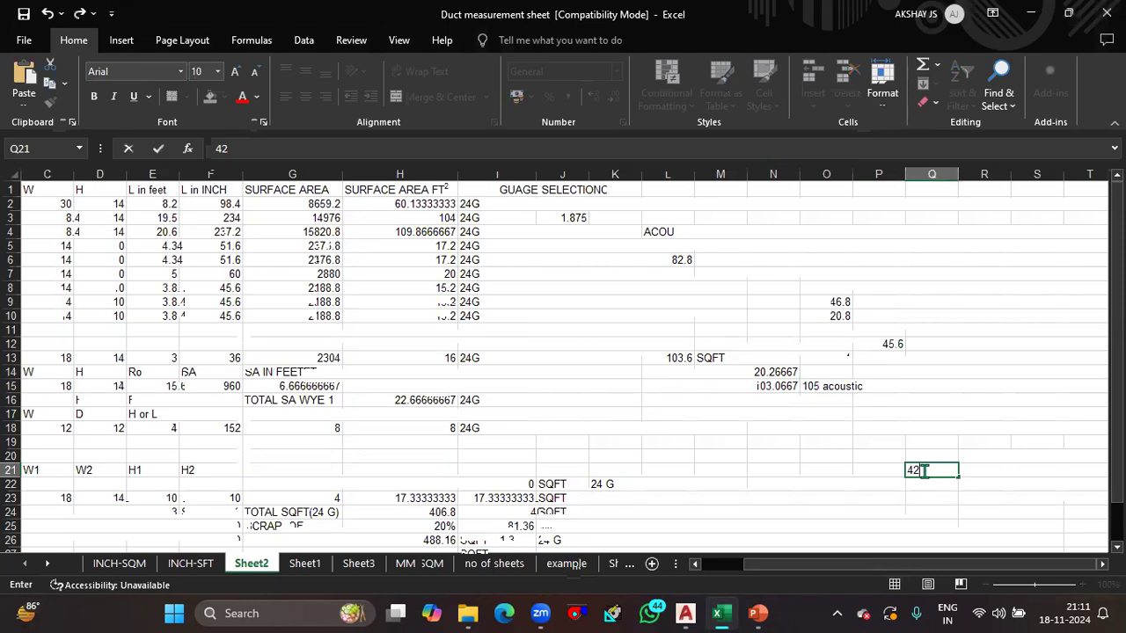
{"action": "type", "text": " w"}
{"action": "key", "text": "Return"}
{"action": "type", "text": "18"}
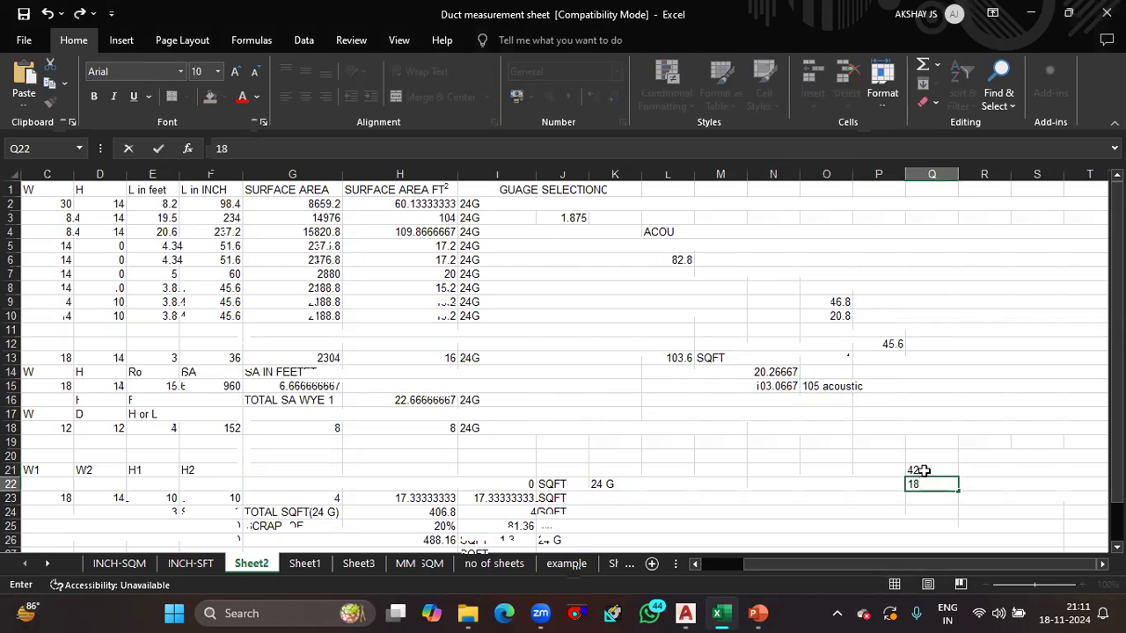
{"action": "key", "text": "BackSpace"}
{"action": "type", "text": "2 h"}
{"action": "key", "text": "BackSpace"}
{"action": "type", "text": "H"}
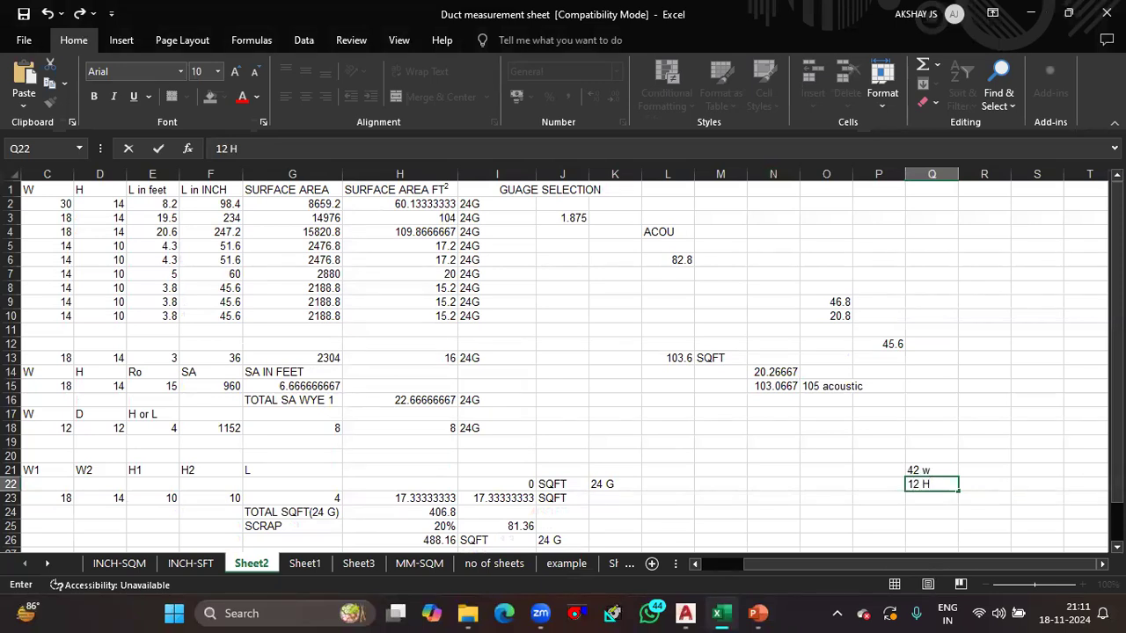
{"action": "left_click", "coordinate": [979, 473]}
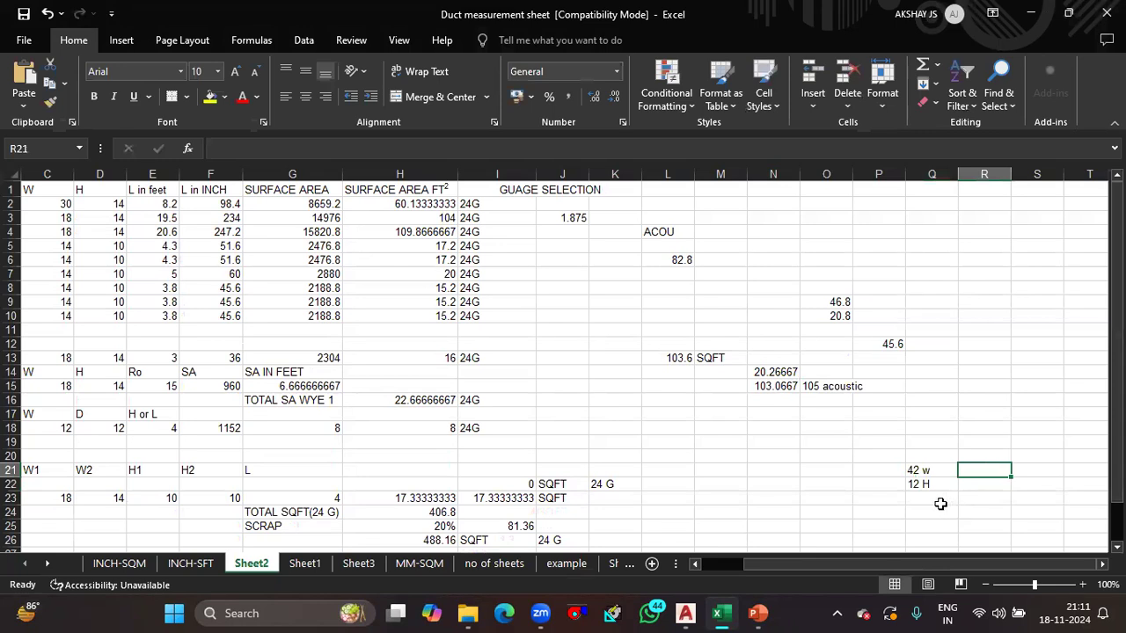
{"action": "left_click", "coordinate": [940, 503]}
{"action": "type", "text": "10"}
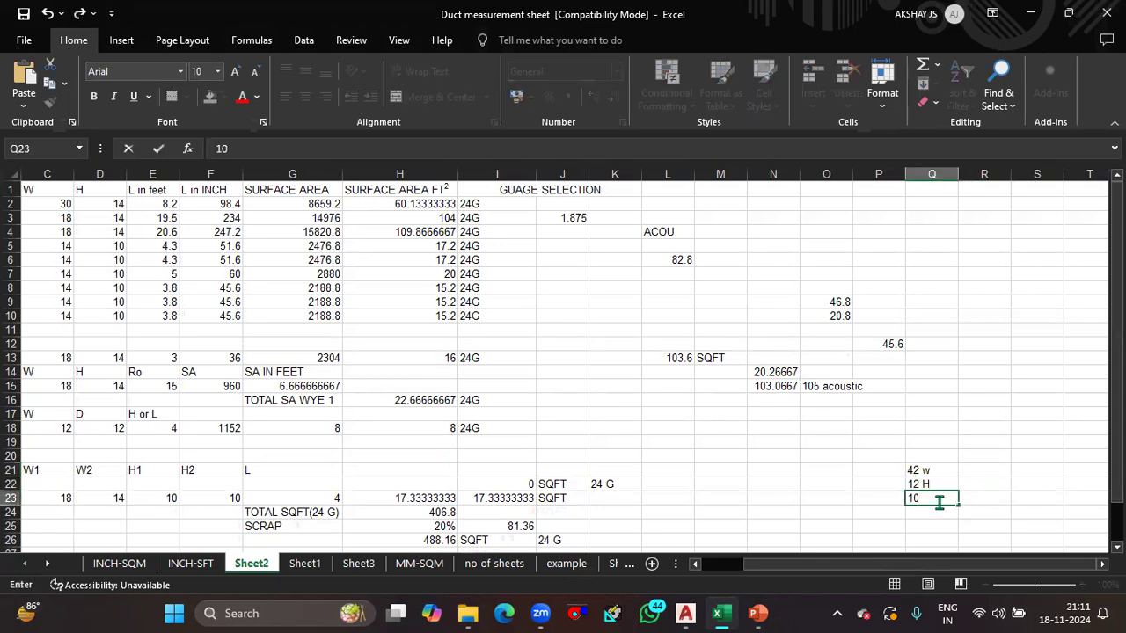
{"action": "type", "text": "'"}
{"action": "left_click", "coordinate": [985, 497]}
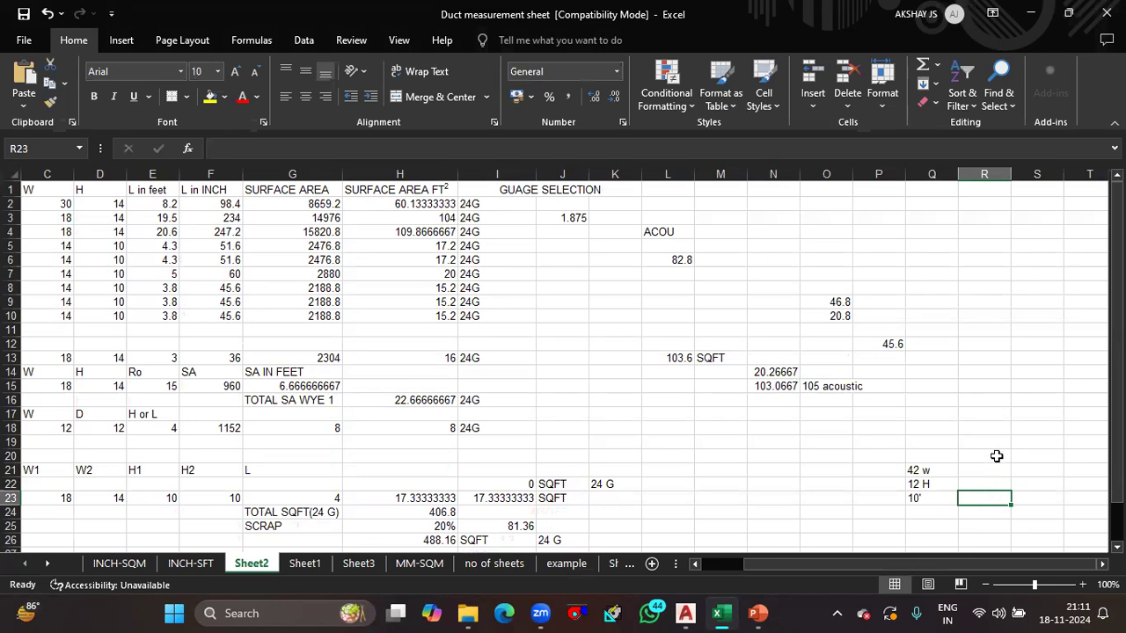
Calculate the example duct's surface area in square feet in R20 with the formula =2*120*(42+12)/144
{"action": "left_click", "coordinate": [997, 456]}
{"action": "type", "text": "="}
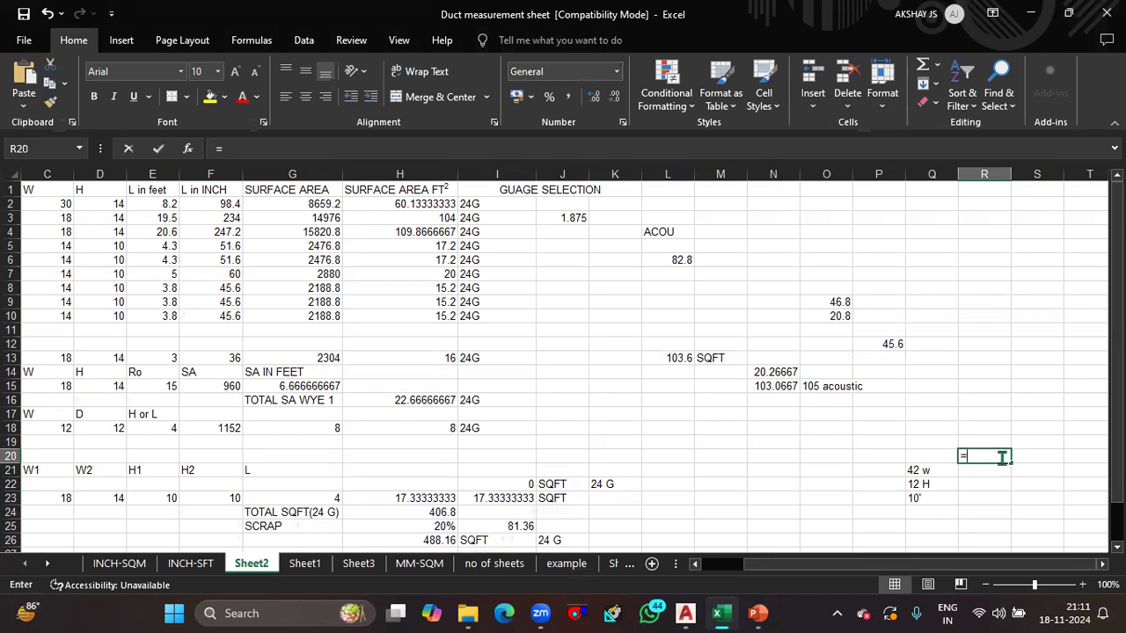
{"action": "type", "text": "2*"}
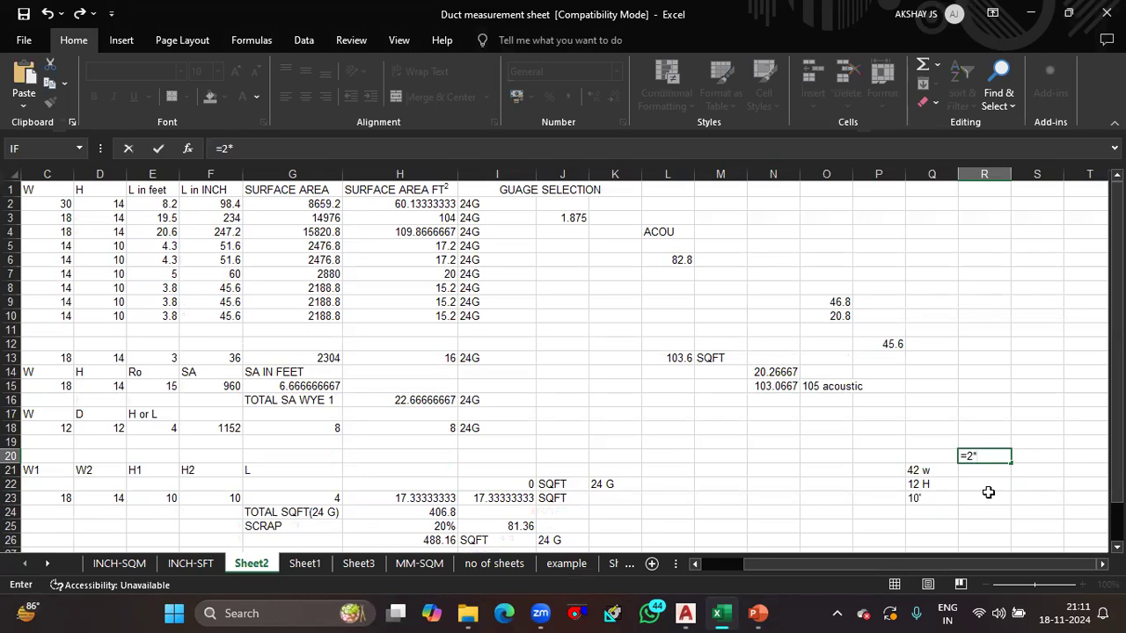
{"action": "type", "text": "120*(42+12"}
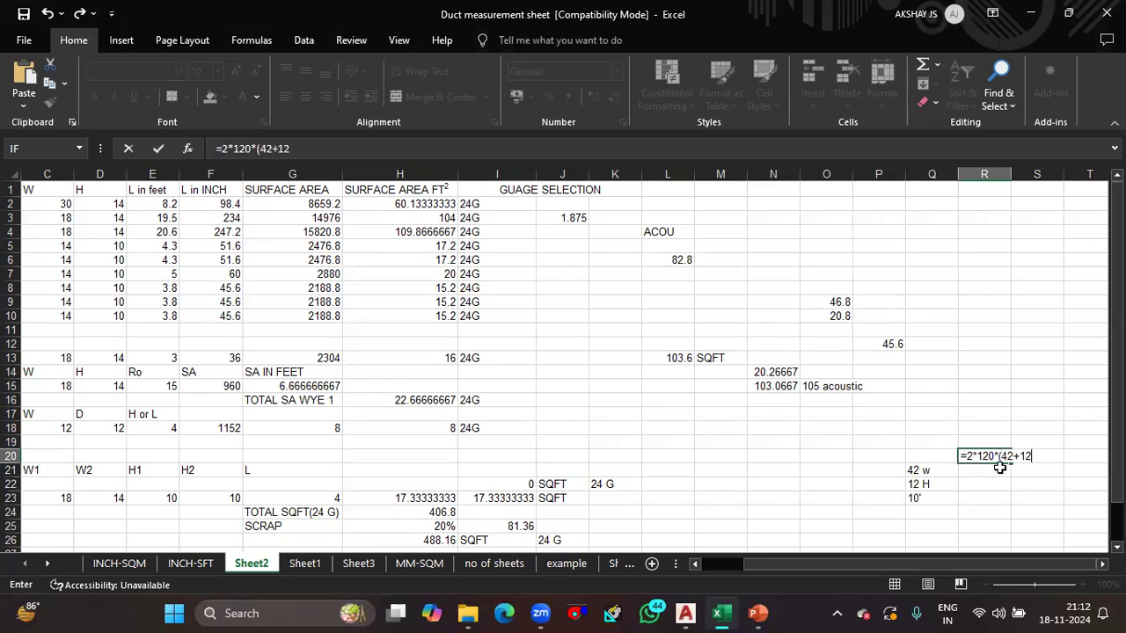
{"action": "type", "text": ")/144"}
{"action": "key", "text": "Return"}
{"action": "left_click", "coordinate": [1000, 455]}
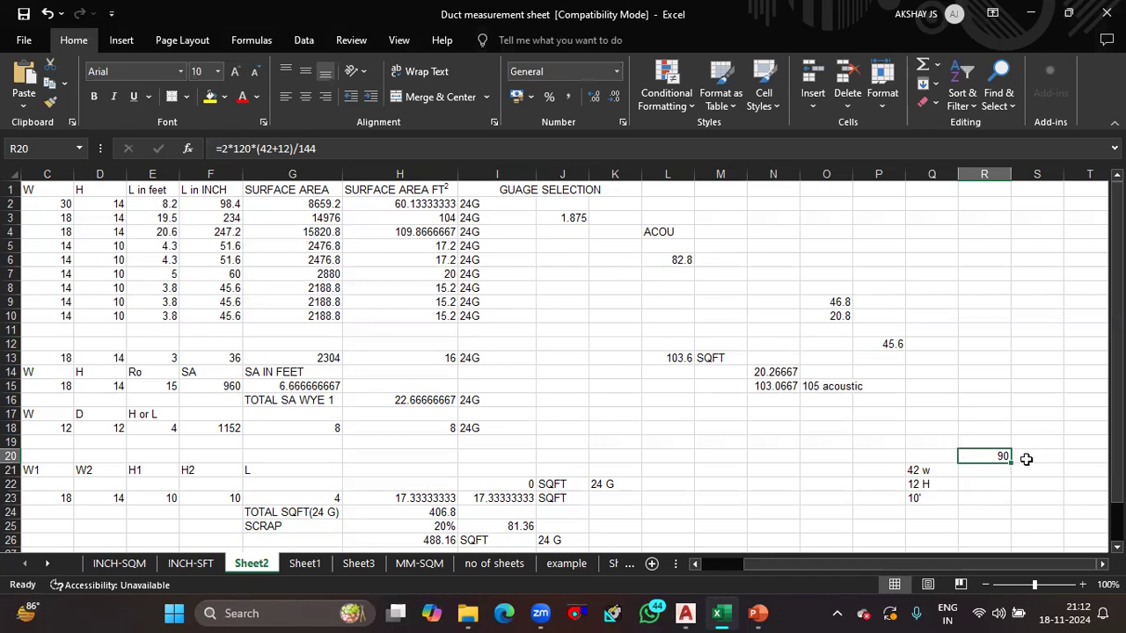
Calculate the example duct's sheet count in R21 with =90/32 and enter "3 SHEETS" beside it in S21
{"action": "left_click", "coordinate": [987, 475]}
{"action": "type", "text": "="}
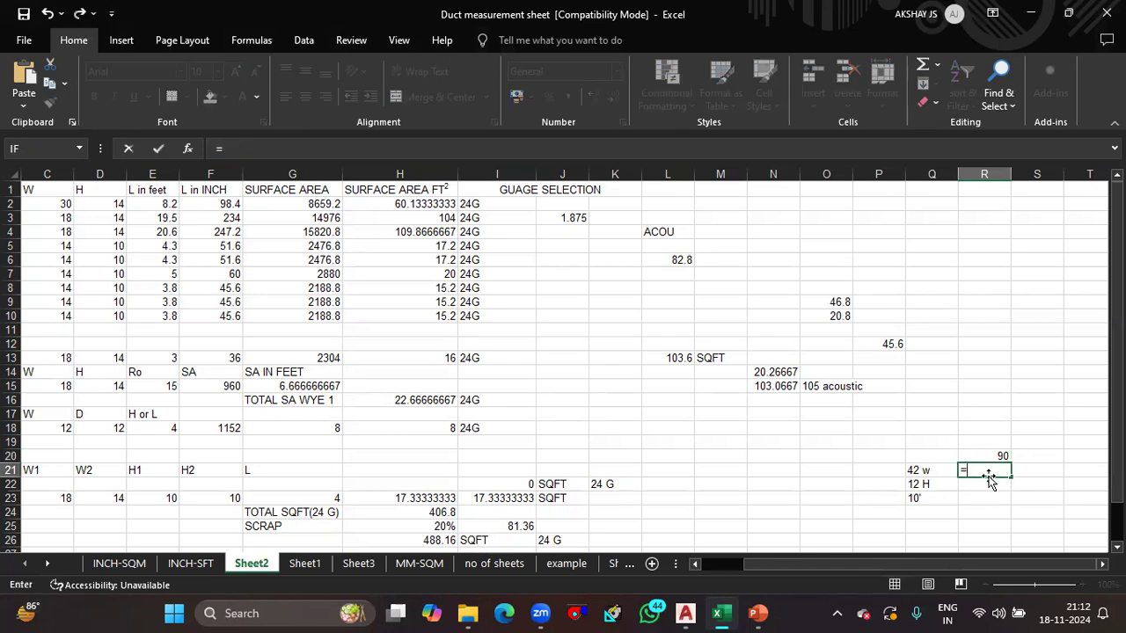
{"action": "type", "text": "90/32"}
{"action": "key", "text": "Return"}
{"action": "left_click", "coordinate": [1023, 470]}
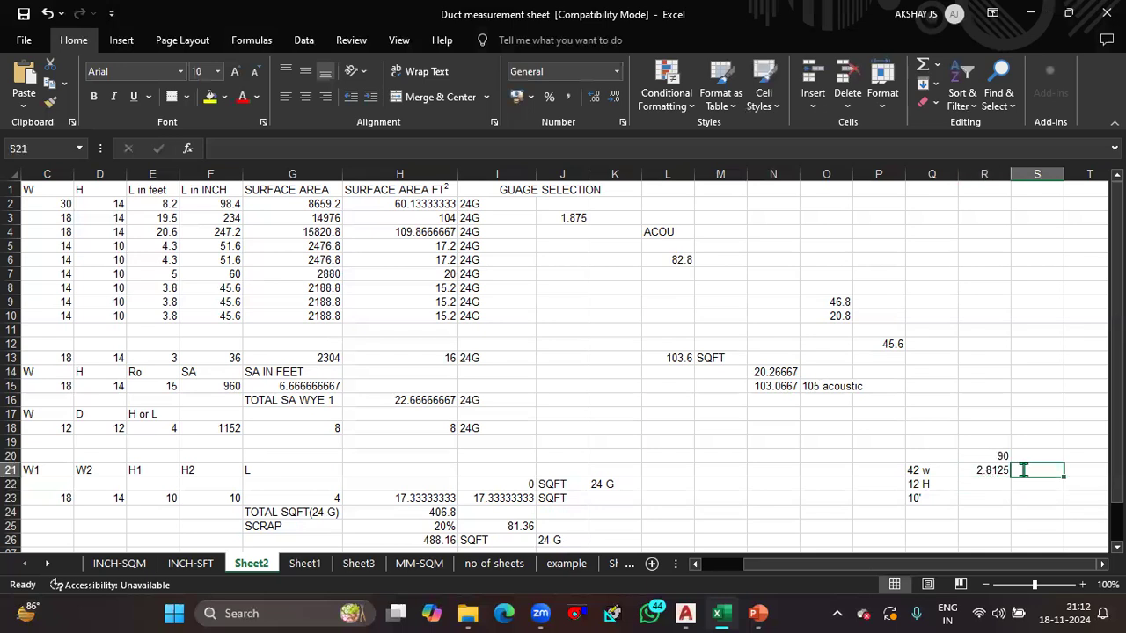
{"action": "type", "text": "3 SHEETS"}
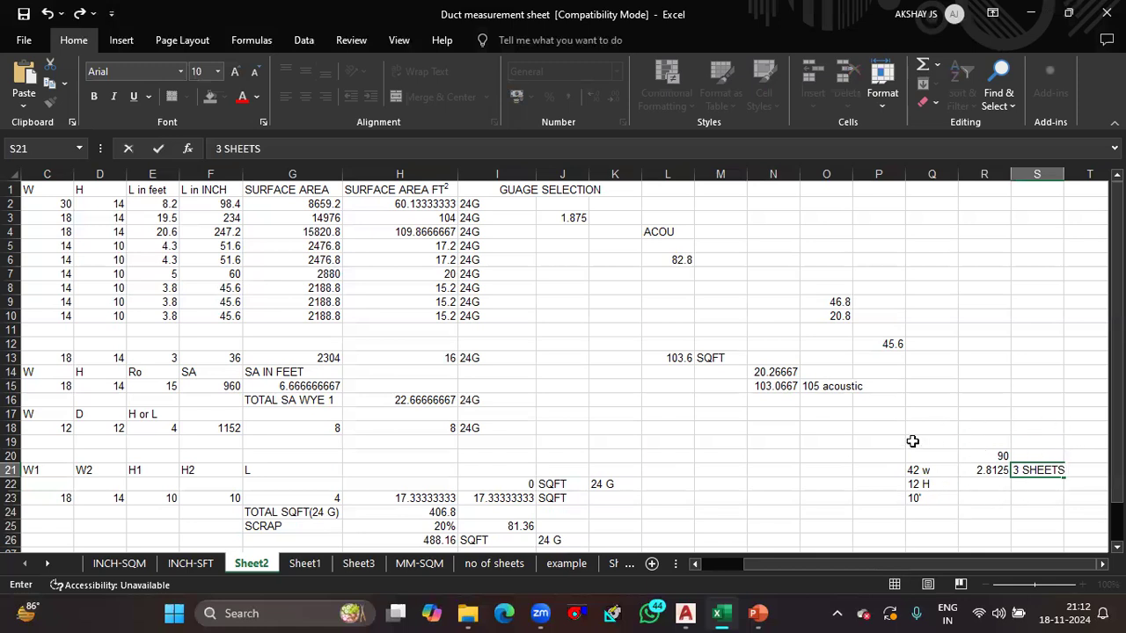
{"action": "left_click_drag", "start_coordinate": [913, 441], "coordinate": [1056, 510]}
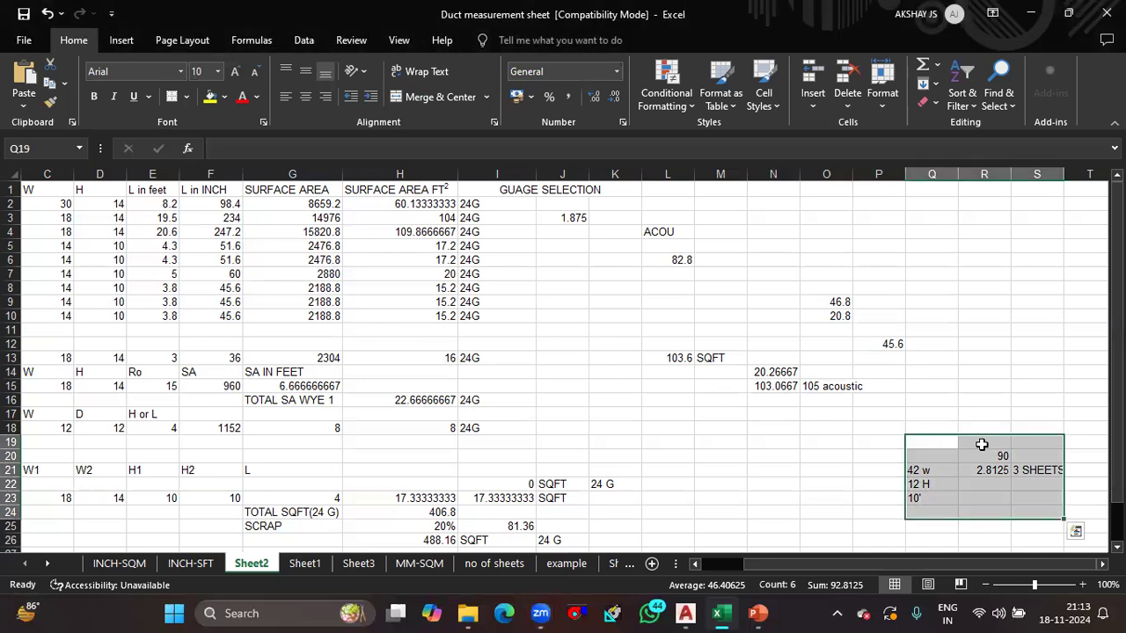
Clear the example duct calculation in Q19:S24 and open the Centrailzed AC BOQ workbook from the project1 folder
{"action": "key", "text": "Delete"}
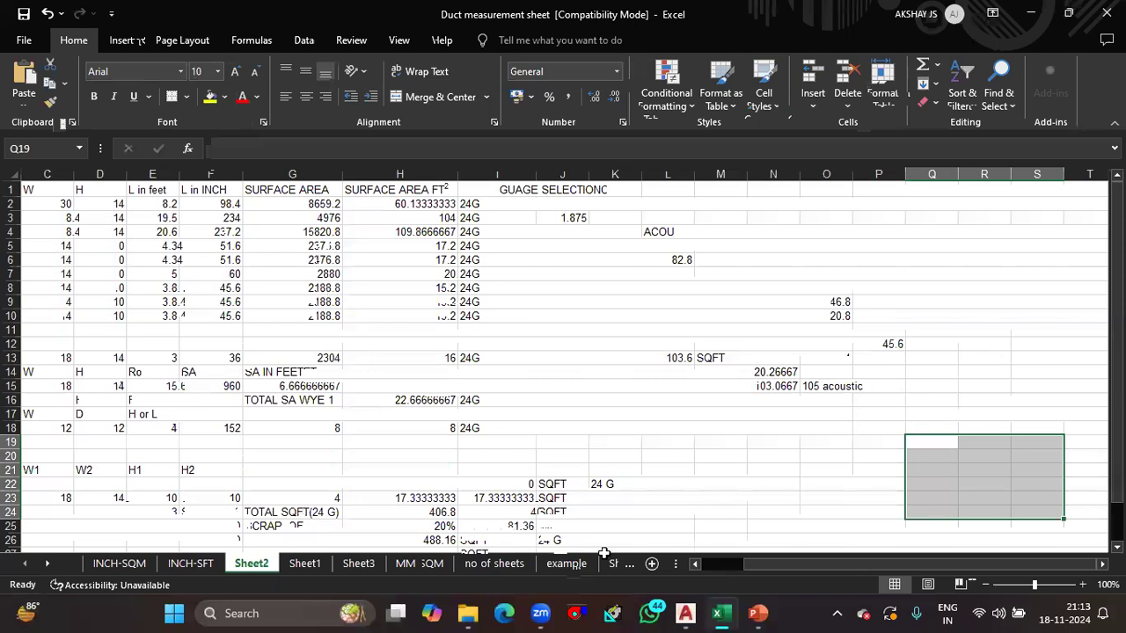
{"action": "left_click", "coordinate": [467, 613]}
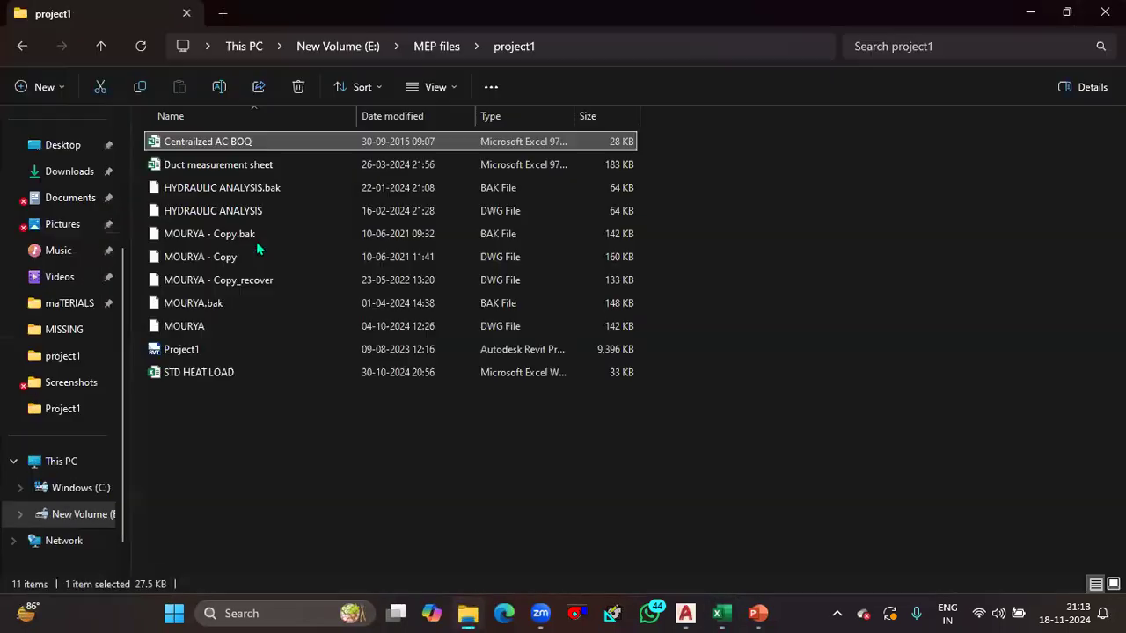
{"action": "double_click", "coordinate": [230, 142]}
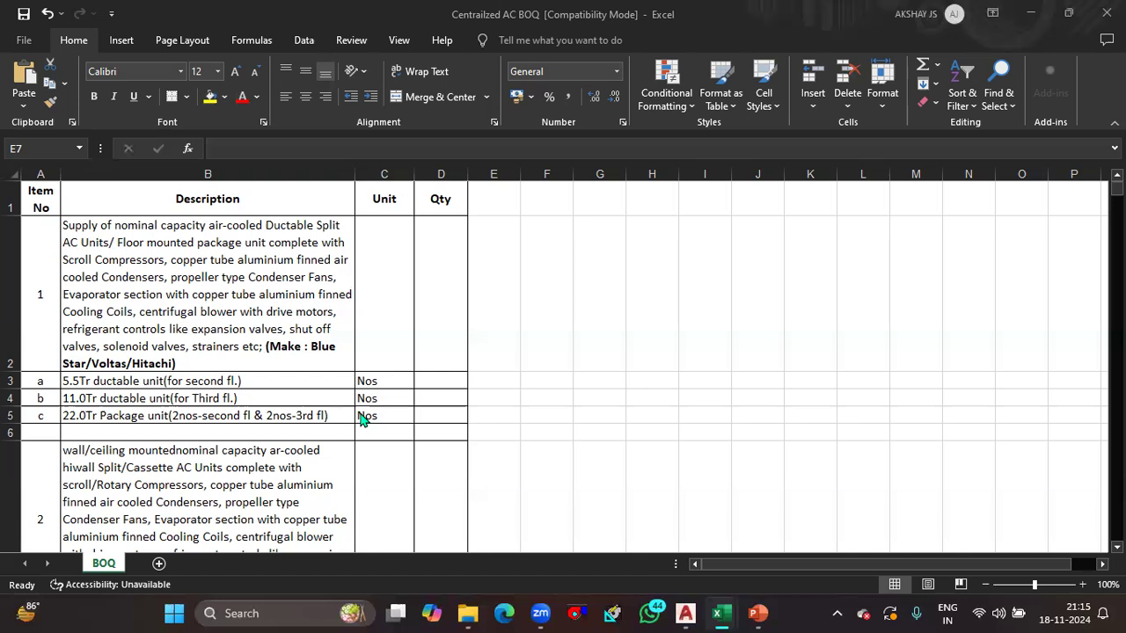
Review the BOQ's equipment, installation, refrigerant piping, outdoor unit stand, canvas connection and sheet-metal duct items
{"action": "scroll", "coordinate": [363, 420], "scroll_direction": "down", "scroll_amount": 2}
{"action": "scroll", "coordinate": [362, 420], "scroll_direction": "up", "scroll_amount": 1}
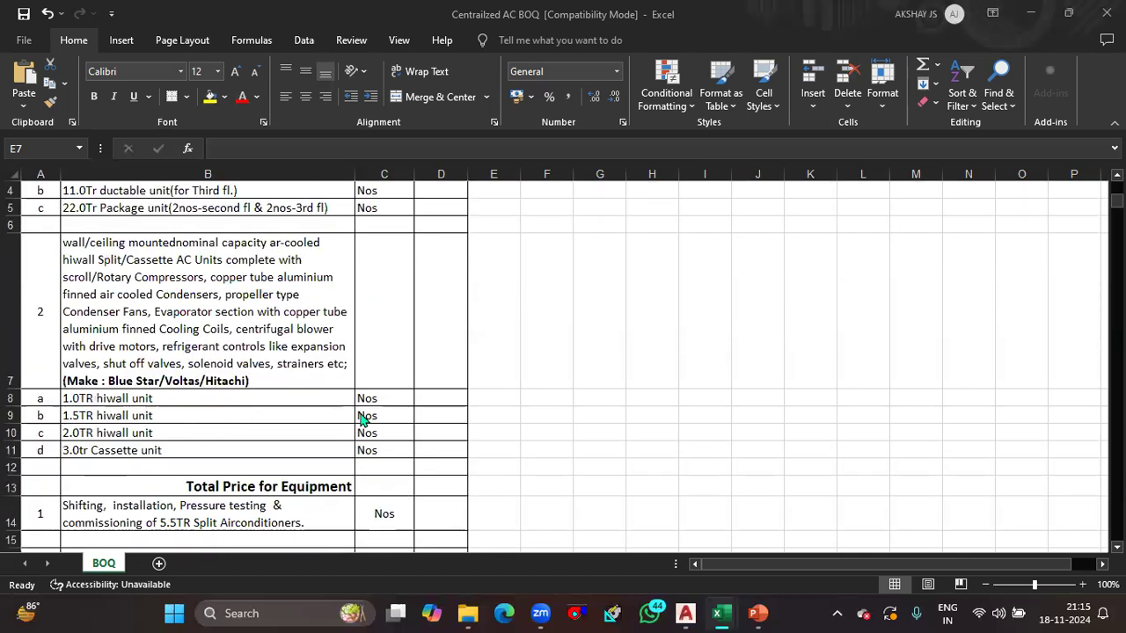
{"action": "scroll", "coordinate": [119, 374], "scroll_direction": "down", "scroll_amount": 1}
{"action": "scroll", "coordinate": [118, 368], "scroll_direction": "up", "scroll_amount": 2}
{"action": "scroll", "coordinate": [118, 368], "scroll_direction": "down", "scroll_amount": 1}
{"action": "scroll", "coordinate": [270, 409], "scroll_direction": "down", "scroll_amount": 2}
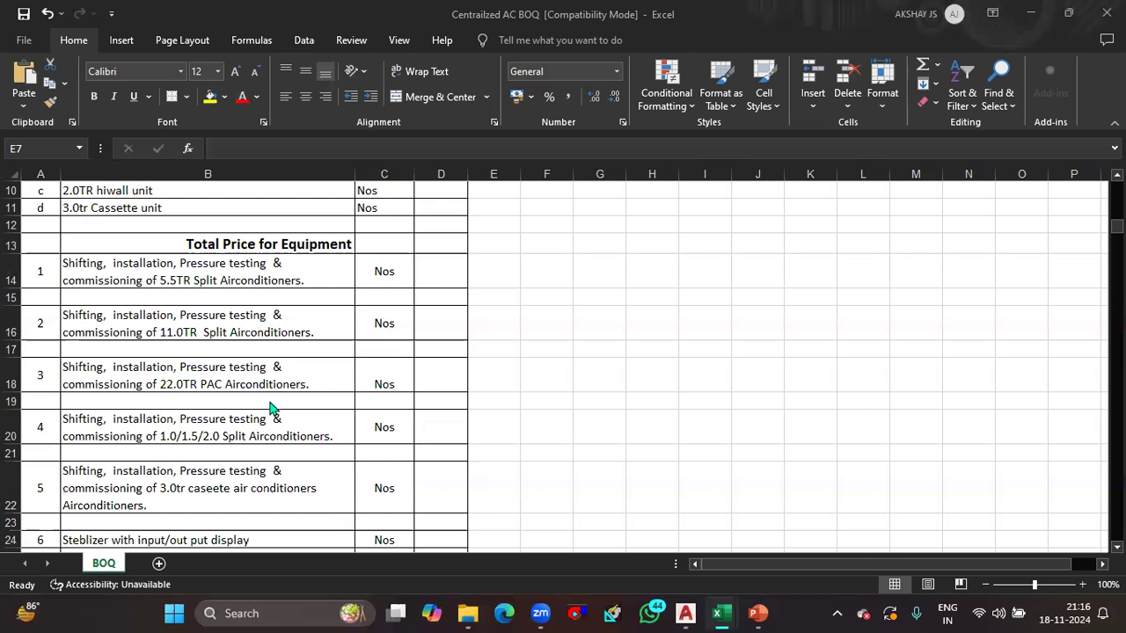
{"action": "scroll", "coordinate": [271, 407], "scroll_direction": "down", "scroll_amount": 3}
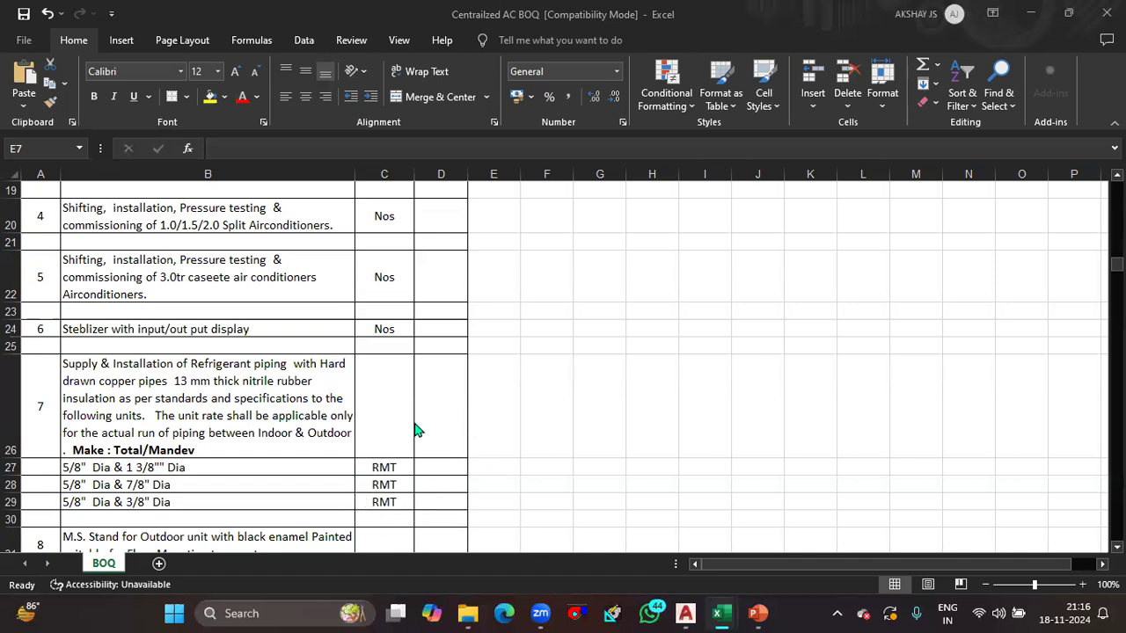
{"action": "scroll", "coordinate": [417, 430], "scroll_direction": "down", "scroll_amount": 1}
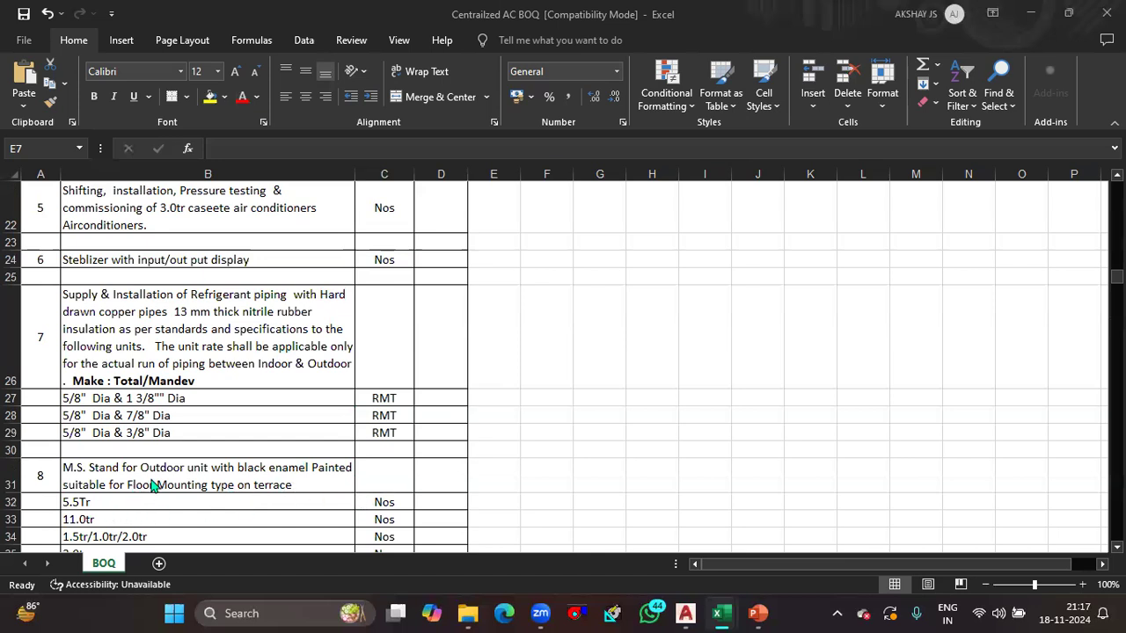
{"action": "scroll", "coordinate": [151, 484], "scroll_direction": "down", "scroll_amount": 3}
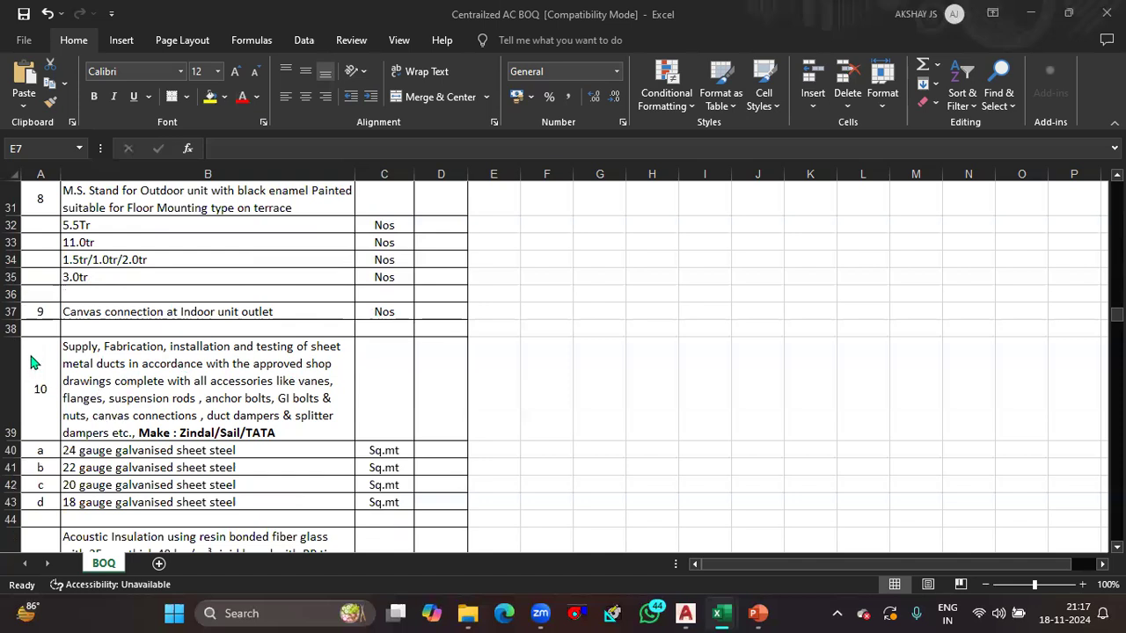
Compare the BOQ's galvanised sheet-steel duct items with the area calculations in the Duct measurement sheet workbook
{"action": "left_click", "coordinate": [722, 613]}
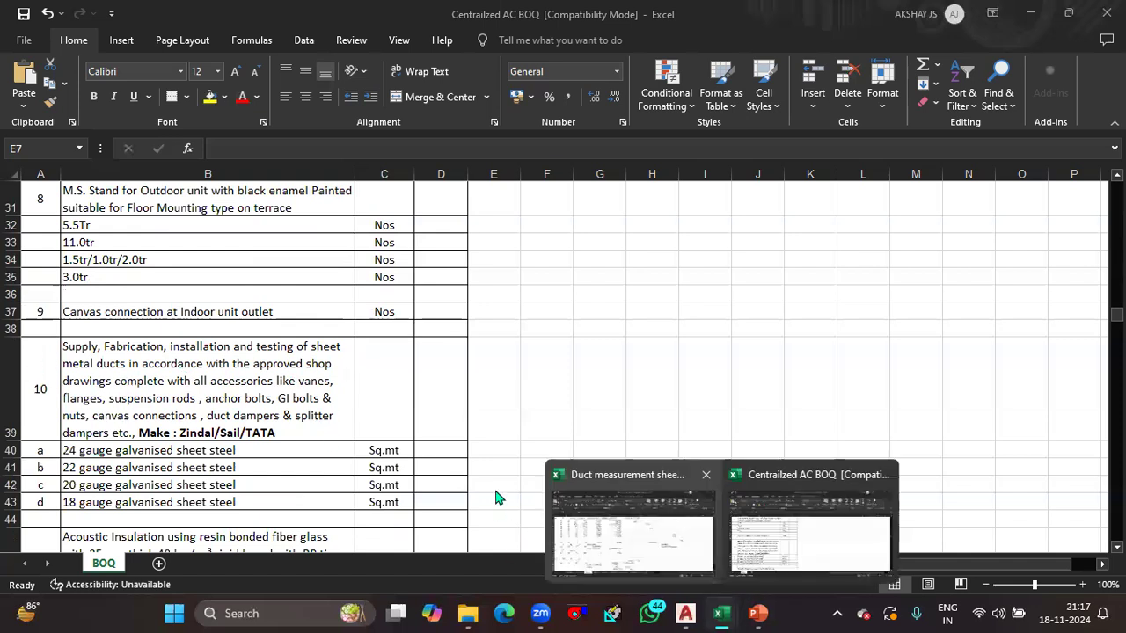
{"action": "left_click", "coordinate": [638, 540]}
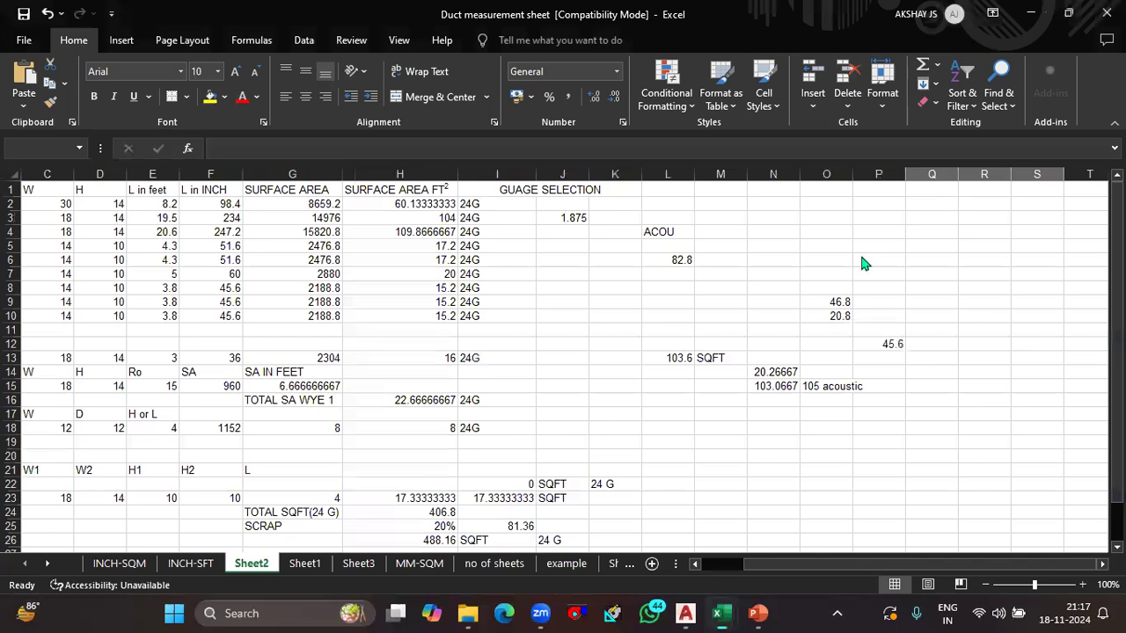
{"action": "key", "text": "alt+Tab"}
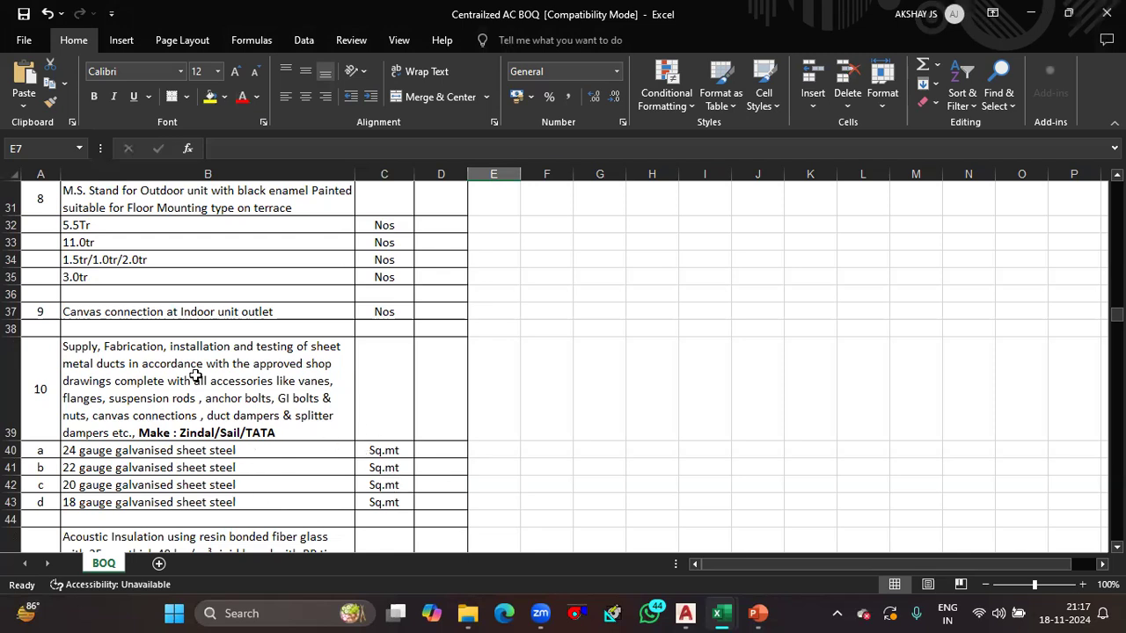
{"action": "mouse_move", "coordinate": [720, 613]}
{"action": "left_click", "coordinate": [628, 514]}
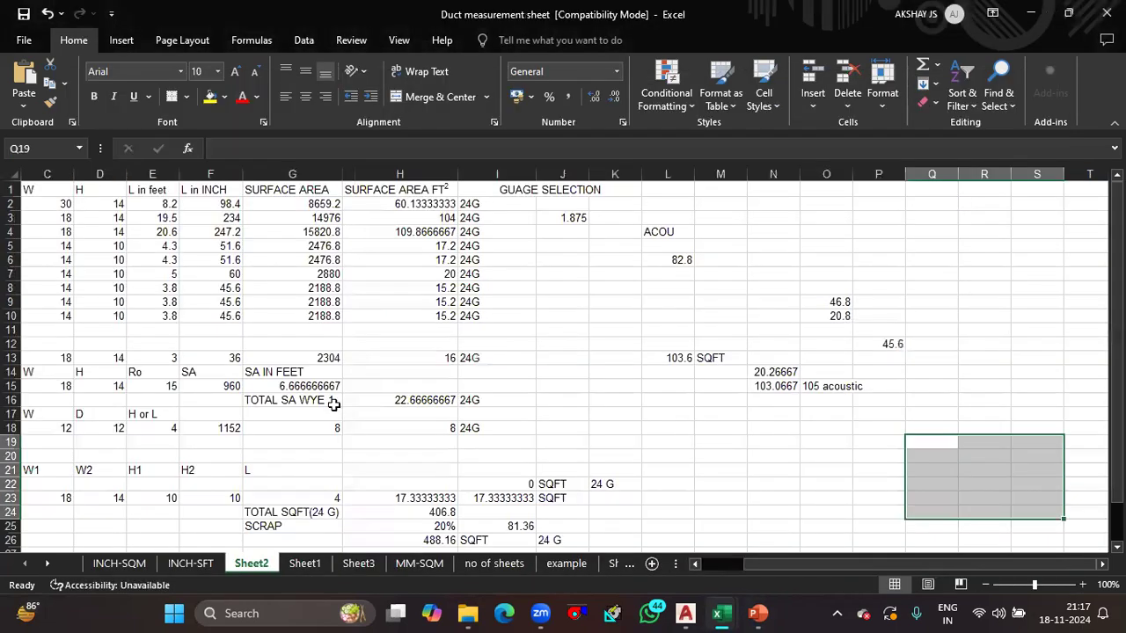
{"action": "key", "text": "alt+Tab"}
Review the BOQ's insulation, grille and diffuser items and check the diffusers in the AutoCAD drawing
{"action": "scroll", "coordinate": [334, 404], "scroll_direction": "down", "scroll_amount": 2}
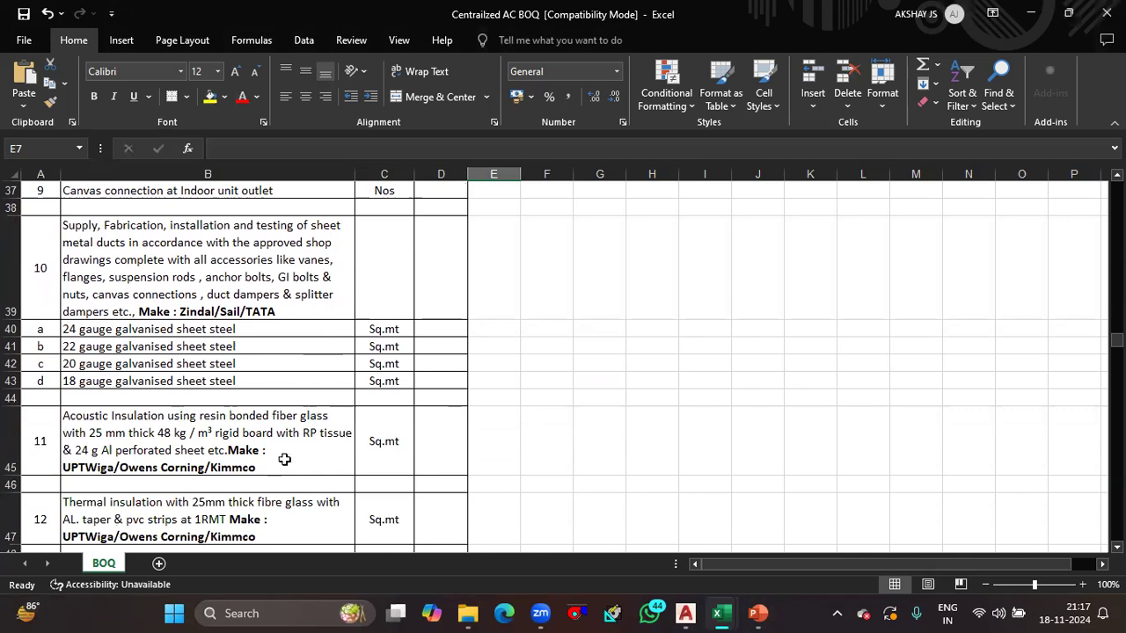
{"action": "scroll", "coordinate": [282, 445], "scroll_direction": "down", "scroll_amount": 1}
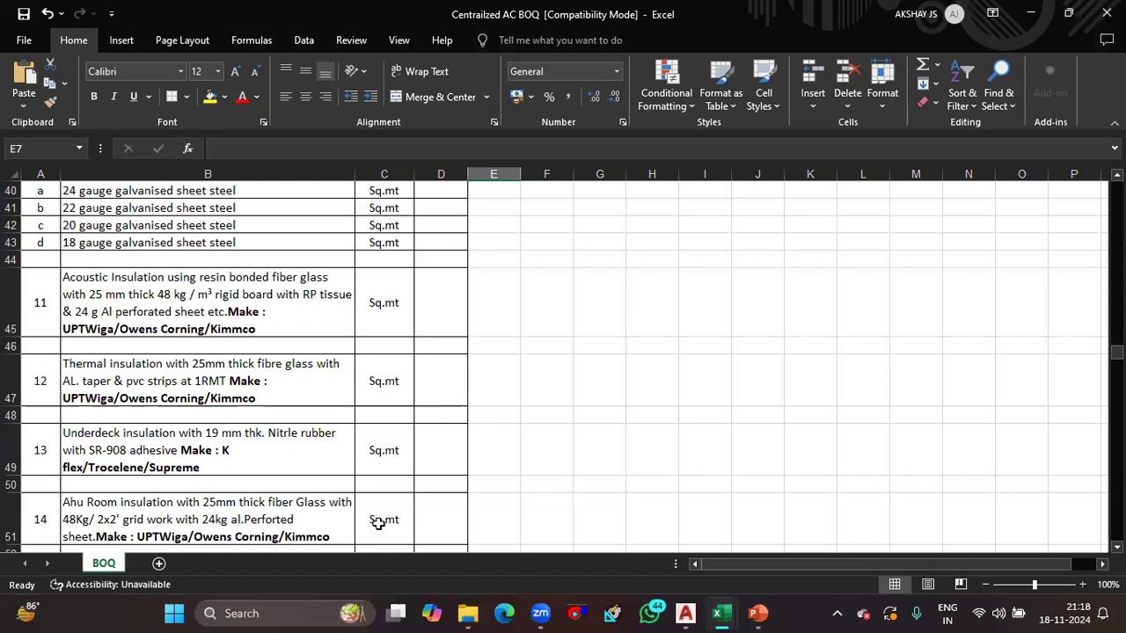
{"action": "scroll", "coordinate": [233, 501], "scroll_direction": "down", "scroll_amount": 1}
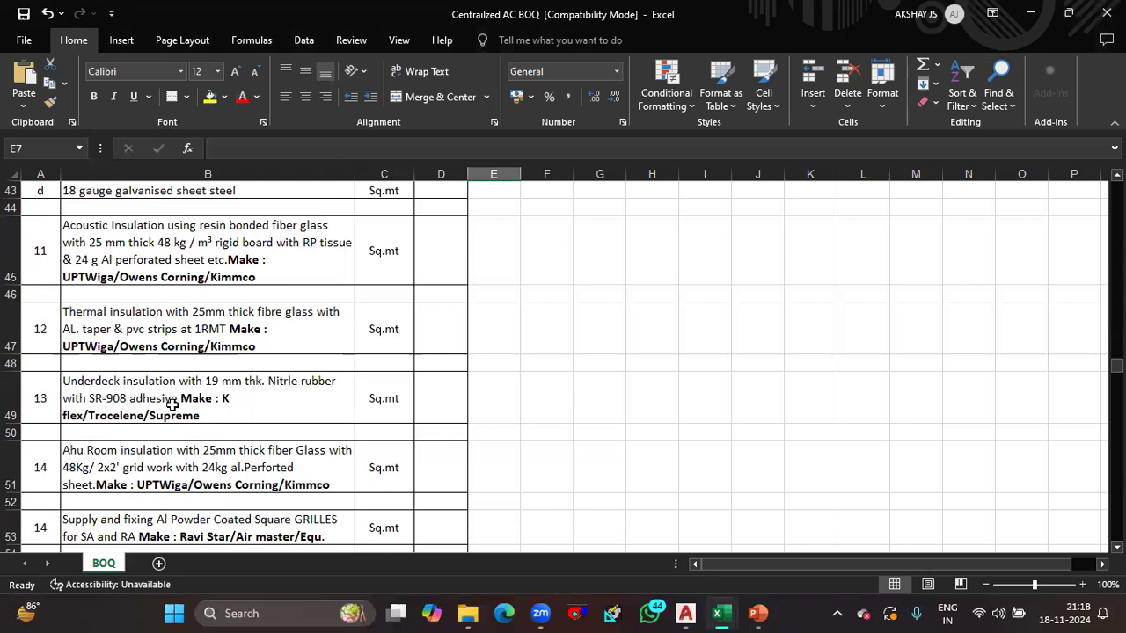
{"action": "scroll", "coordinate": [172, 403], "scroll_direction": "down", "scroll_amount": 1}
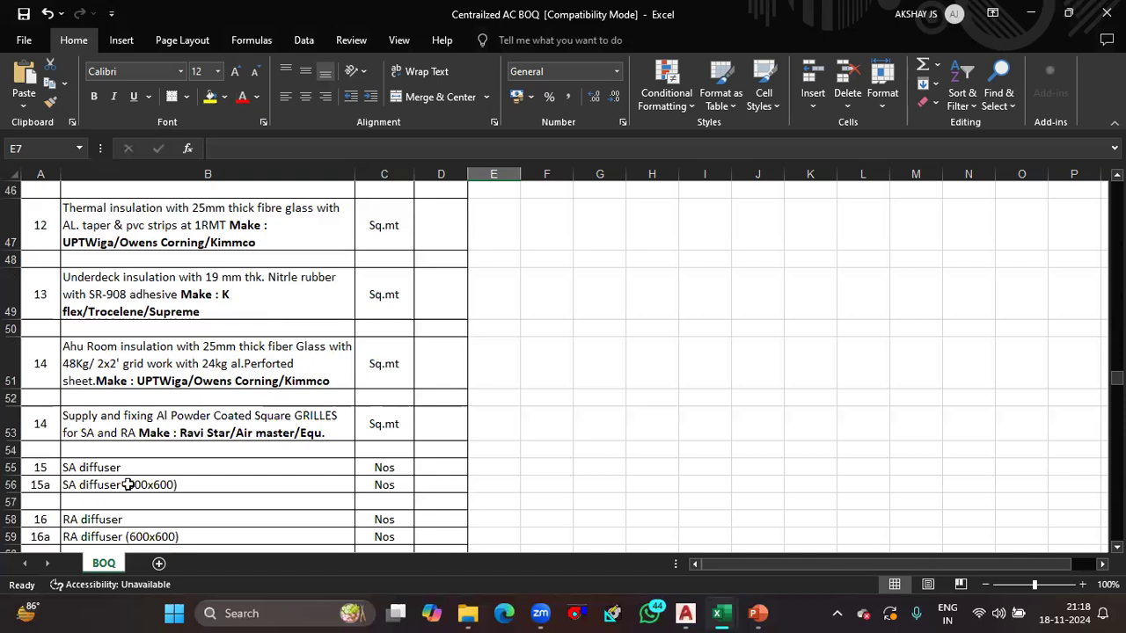
{"action": "scroll", "coordinate": [136, 475], "scroll_direction": "down", "scroll_amount": 2}
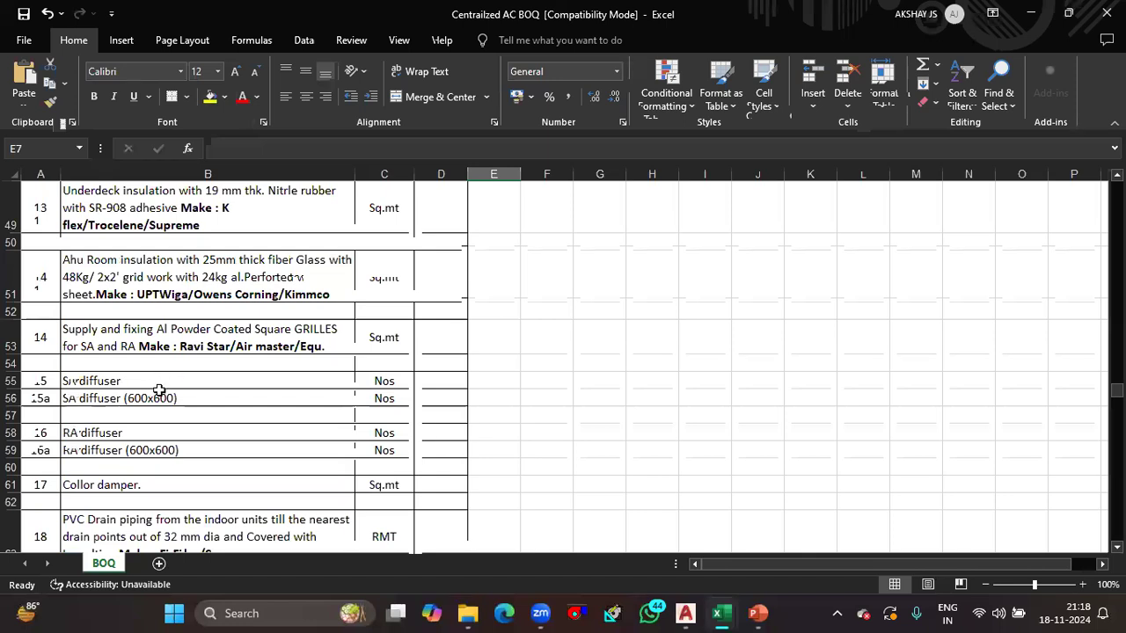
{"action": "left_click", "coordinate": [686, 613]}
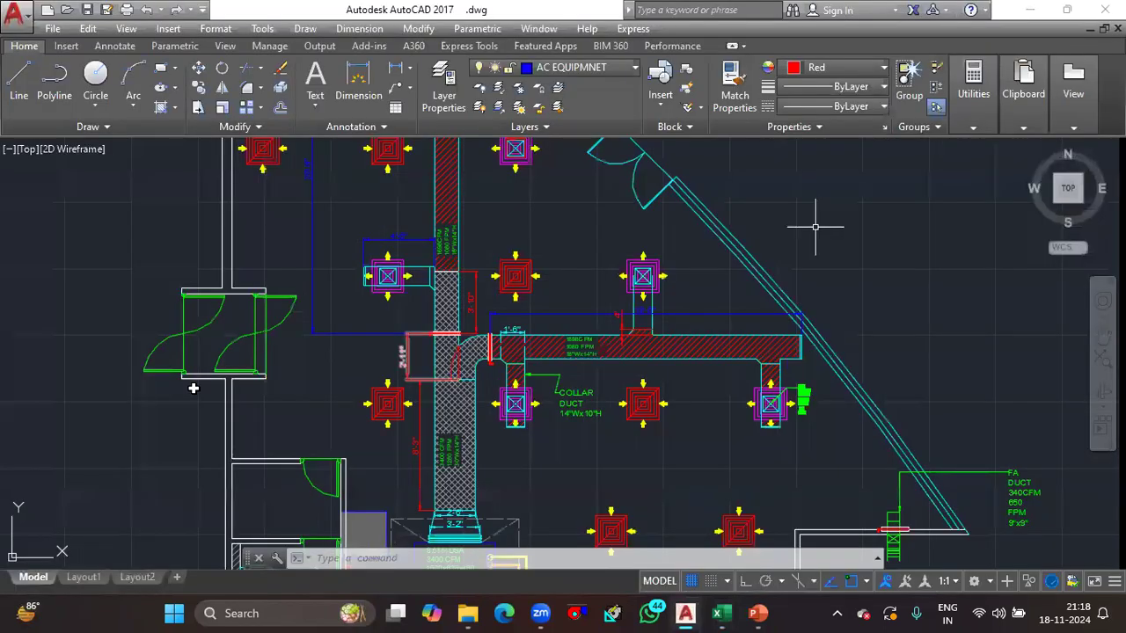
{"action": "key", "text": "alt+Tab"}
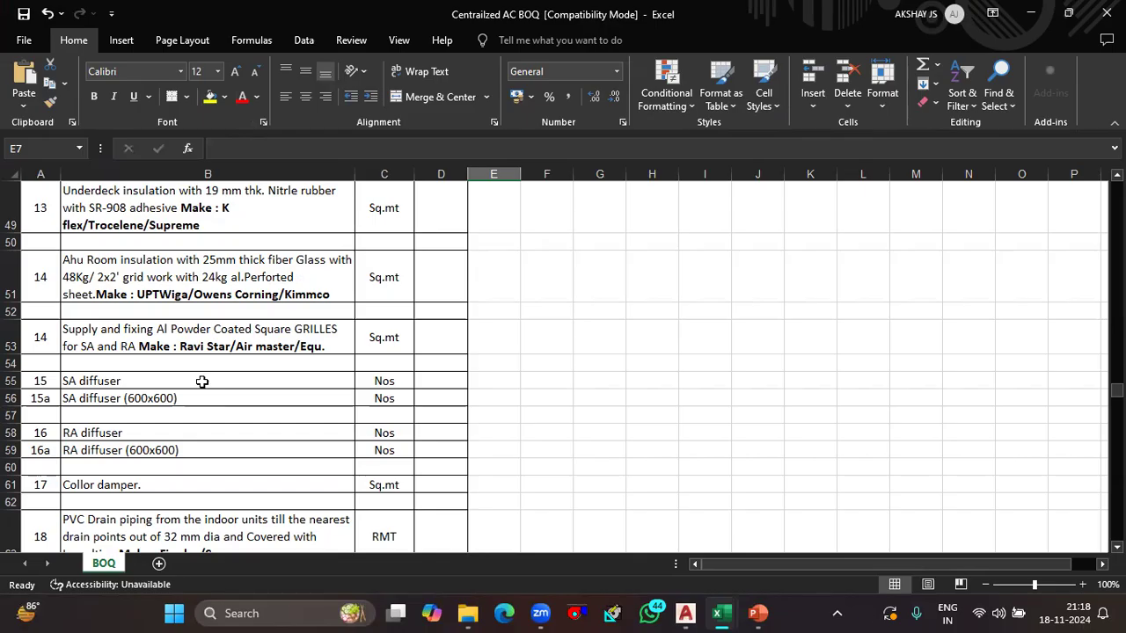
Review the BOQ's damper, drain piping and armoured cable items through to the totals and the AMC years
{"action": "scroll", "coordinate": [43, 520], "scroll_direction": "down", "scroll_amount": 1}
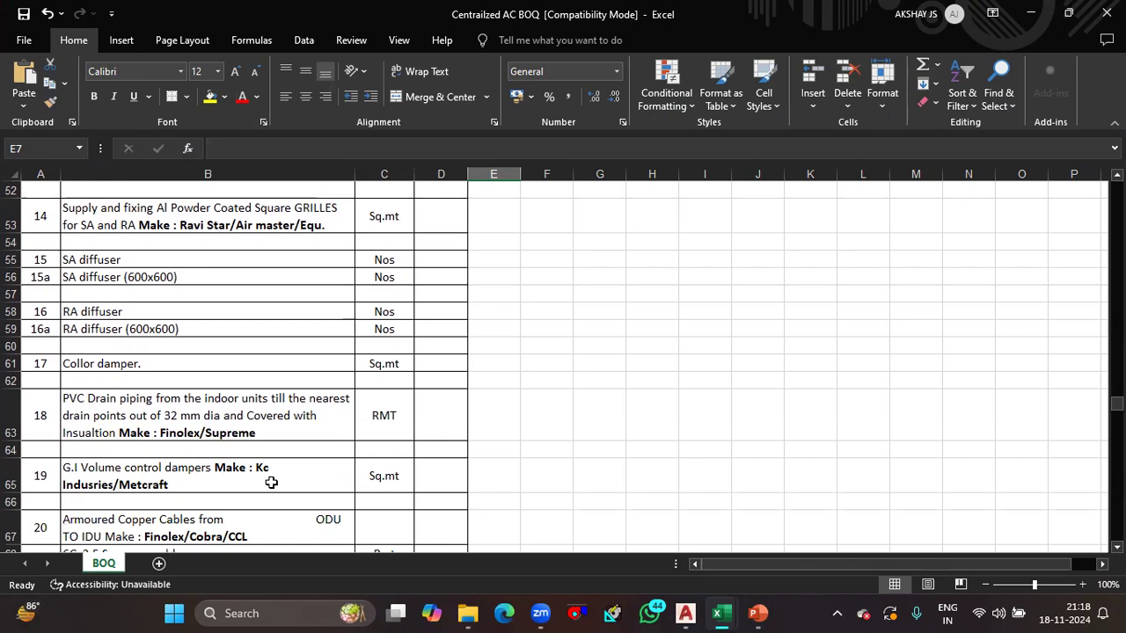
{"action": "scroll", "coordinate": [211, 444], "scroll_direction": "down", "scroll_amount": 1}
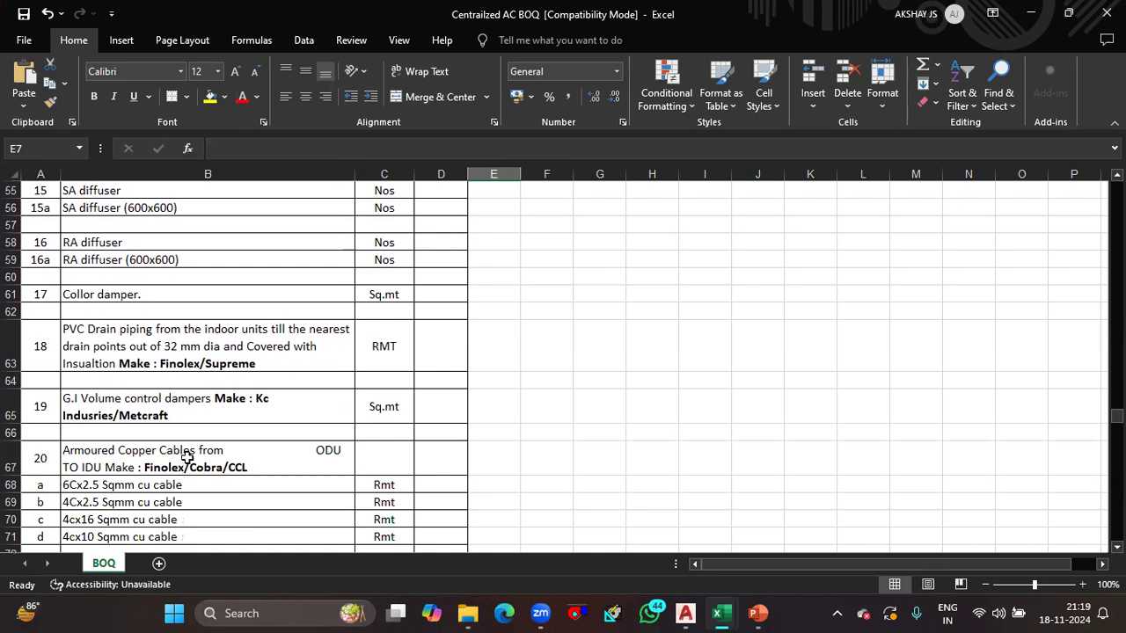
{"action": "scroll", "coordinate": [187, 466], "scroll_direction": "down", "scroll_amount": 1}
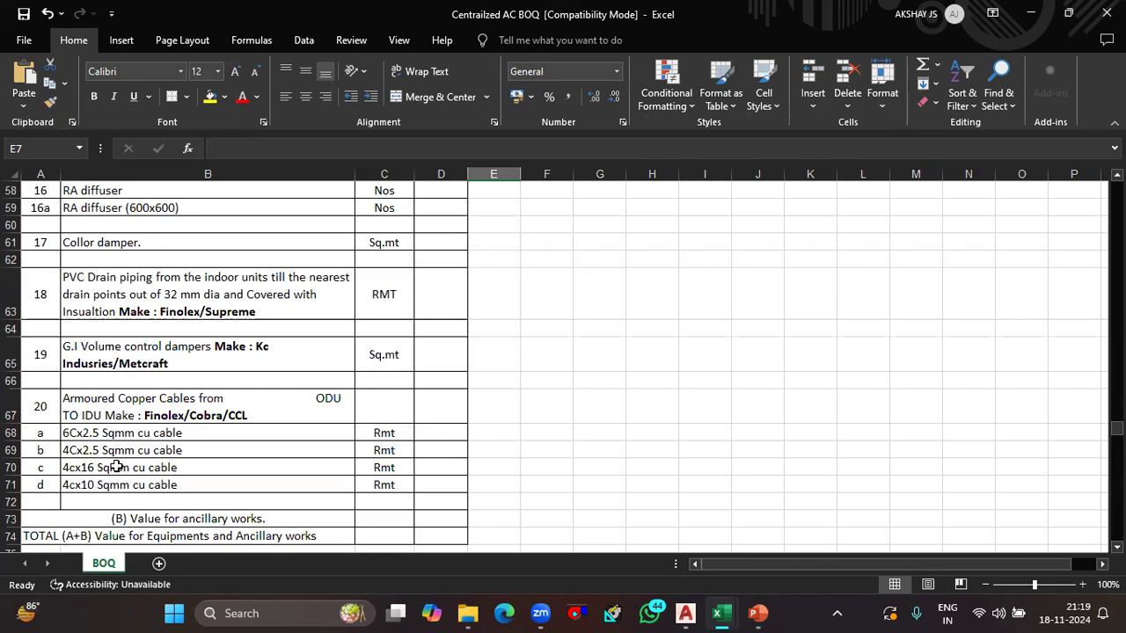
{"action": "scroll", "coordinate": [109, 464], "scroll_direction": "down", "scroll_amount": 1}
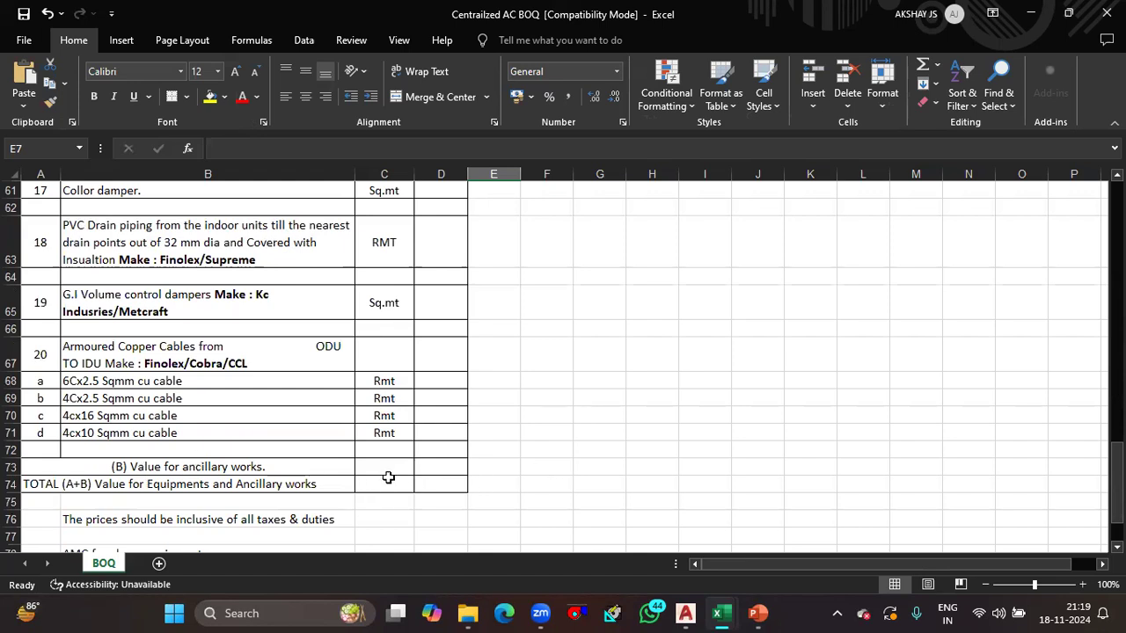
{"action": "scroll", "coordinate": [398, 457], "scroll_direction": "down", "scroll_amount": 2}
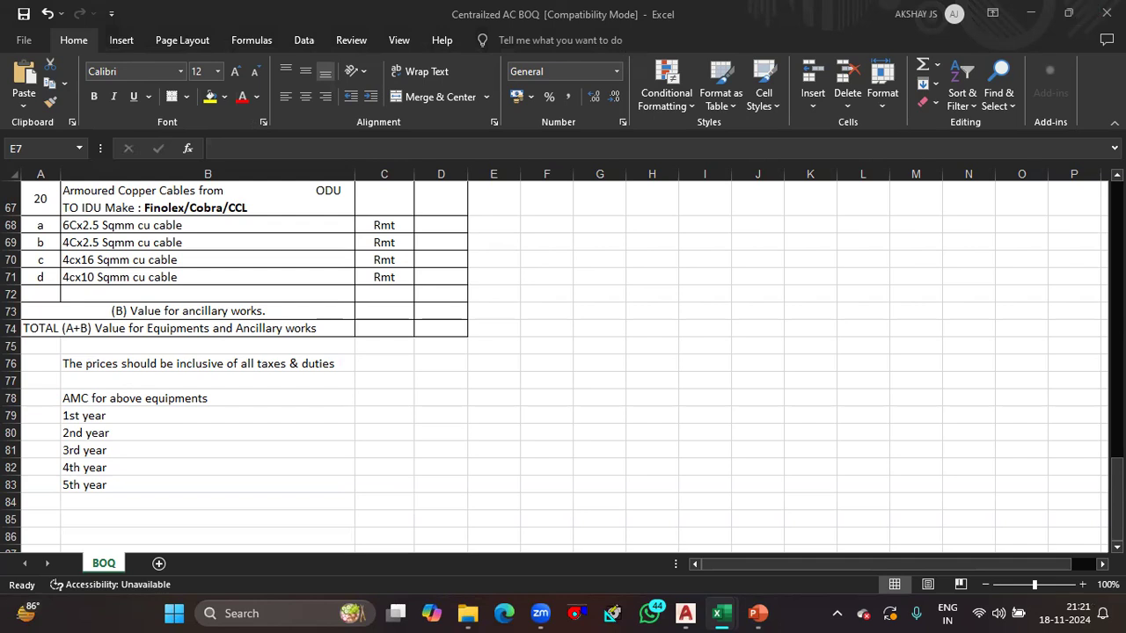
Close the BOQ workbook, then save and close the Duct measurement sheet workbook
{"action": "left_click", "coordinate": [1107, 13]}
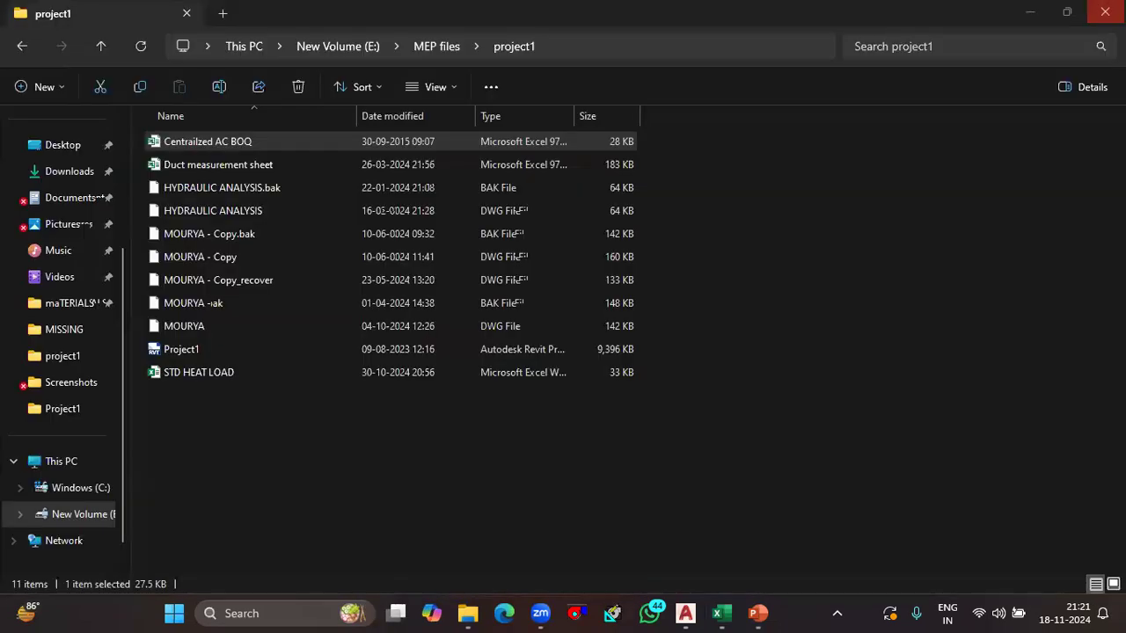
{"action": "left_click", "coordinate": [721, 613]}
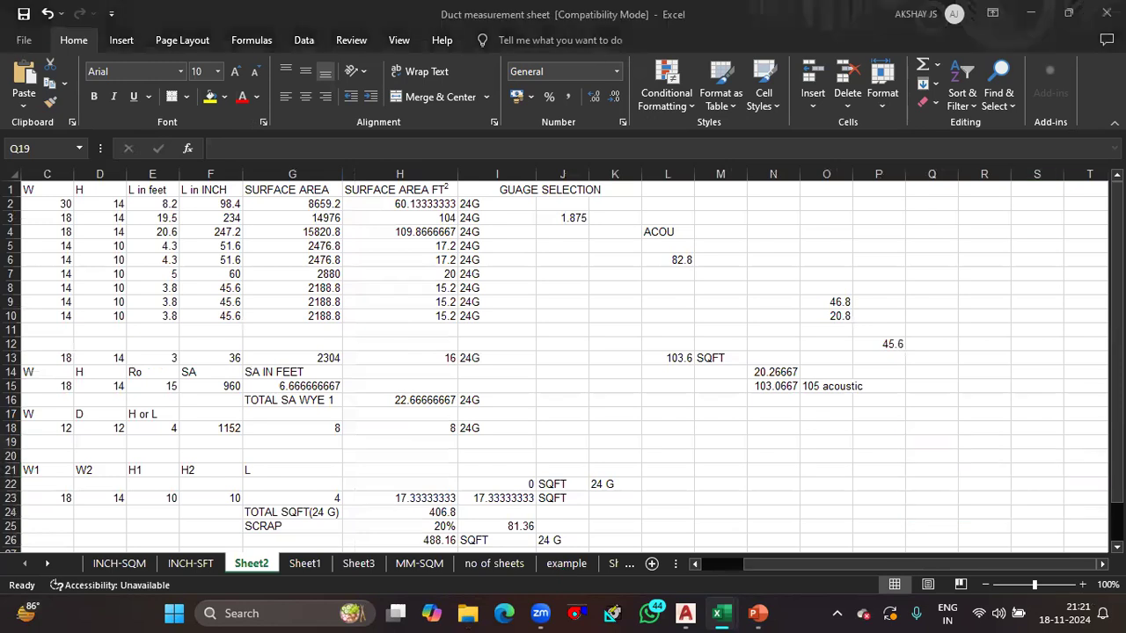
{"action": "left_click", "coordinate": [1106, 13]}
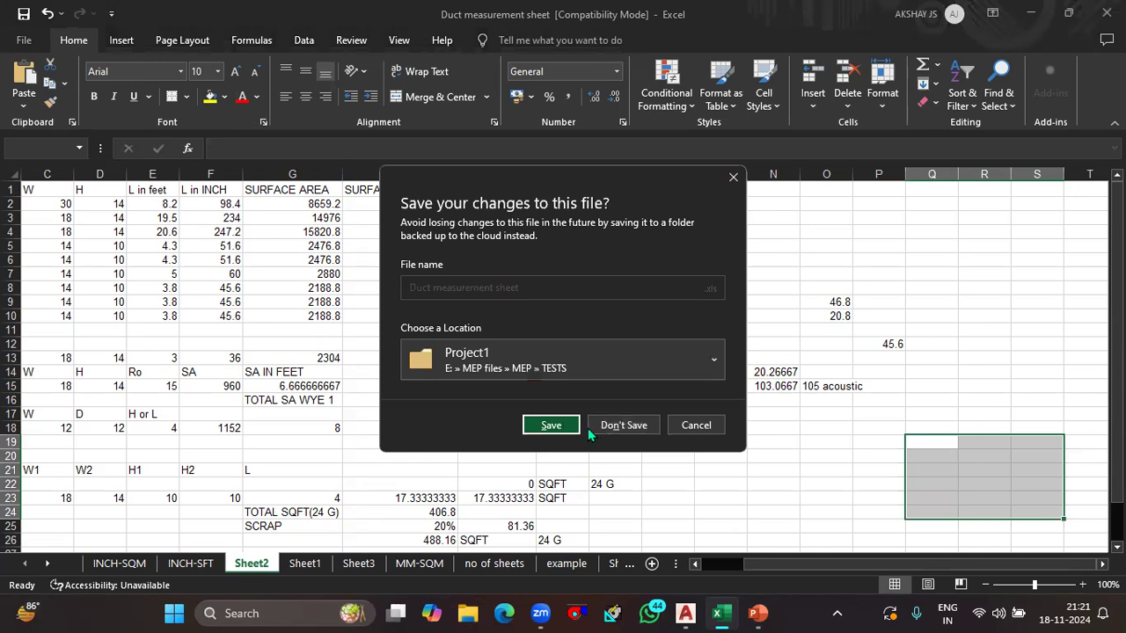
{"action": "left_click", "coordinate": [569, 431]}
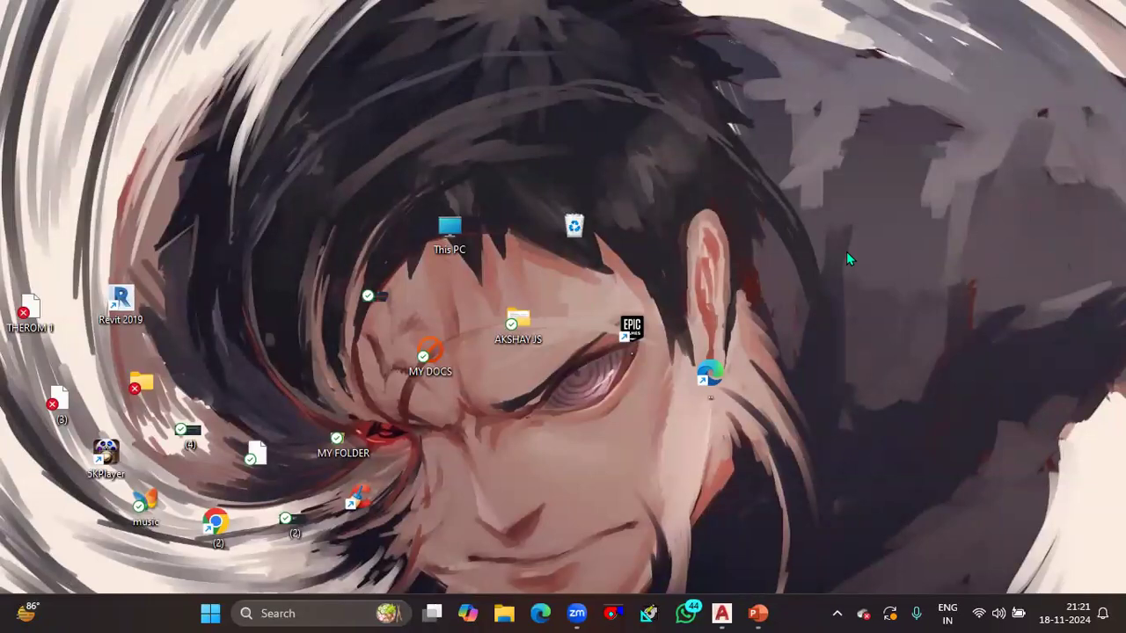
Switch to the AutoCAD drawing and examine the 8.5TR DSA unit, its duct run, the ceiling diffusers and the upper branch outlet
{"action": "left_click", "coordinate": [721, 613]}
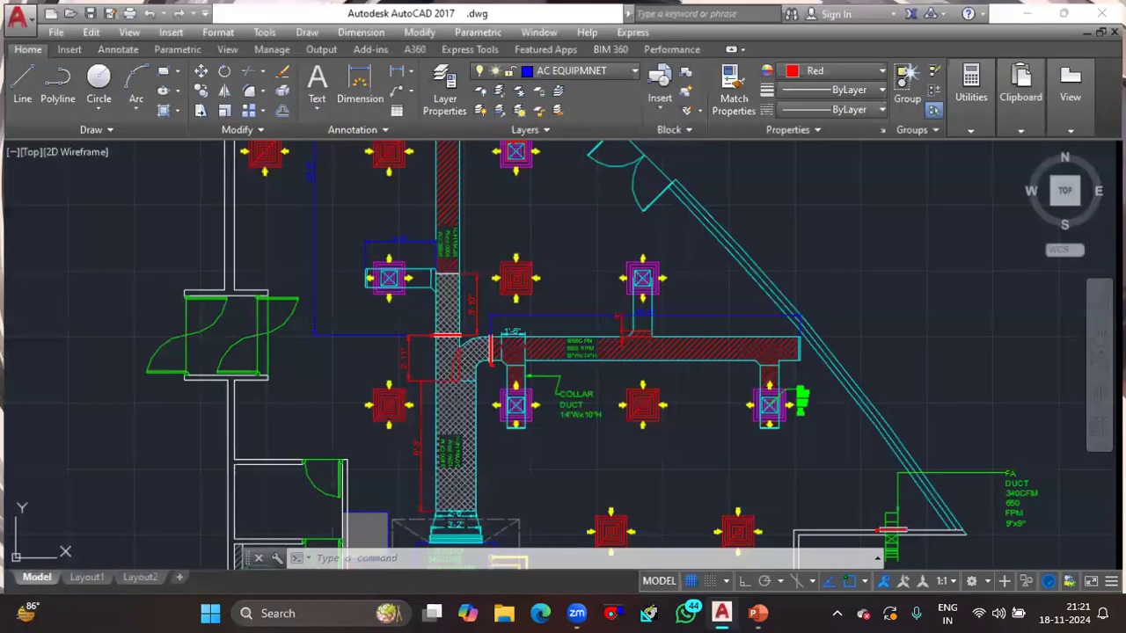
{"action": "scroll", "coordinate": [481, 448], "scroll_direction": "up", "scroll_amount": 4}
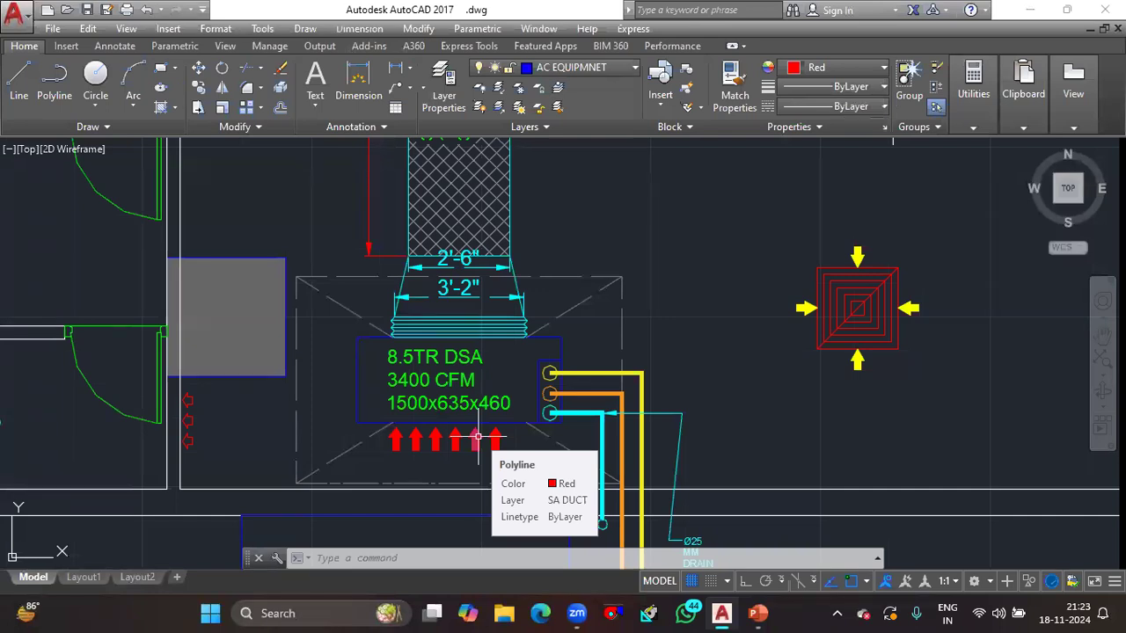
{"action": "scroll", "coordinate": [395, 408], "scroll_direction": "down", "scroll_amount": 3}
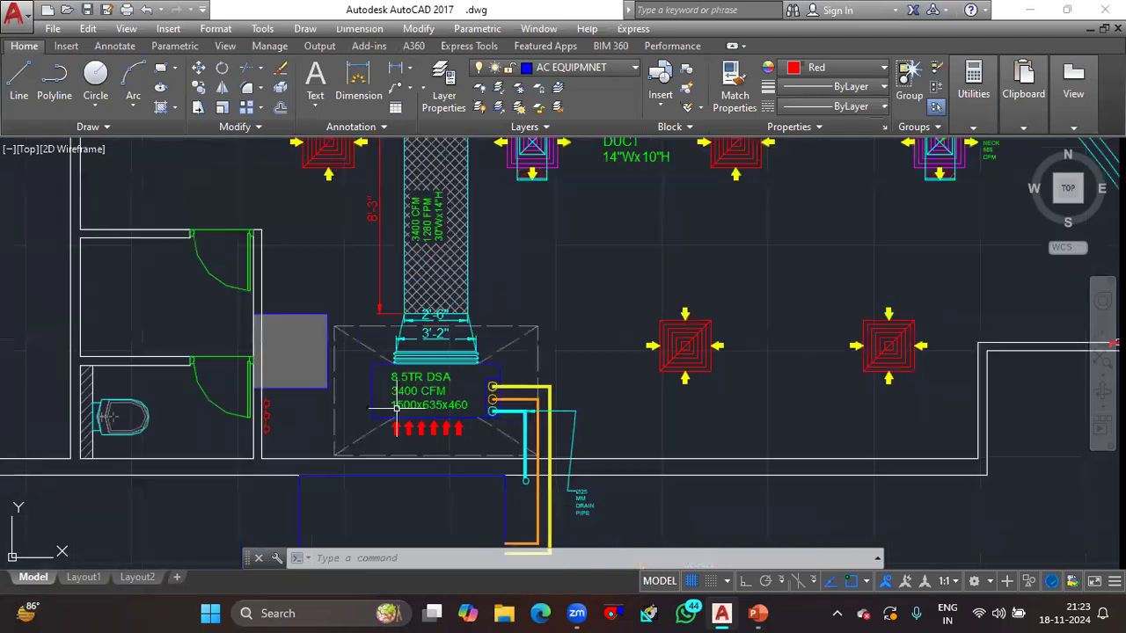
{"action": "scroll", "coordinate": [396, 409], "scroll_direction": "down", "scroll_amount": 2}
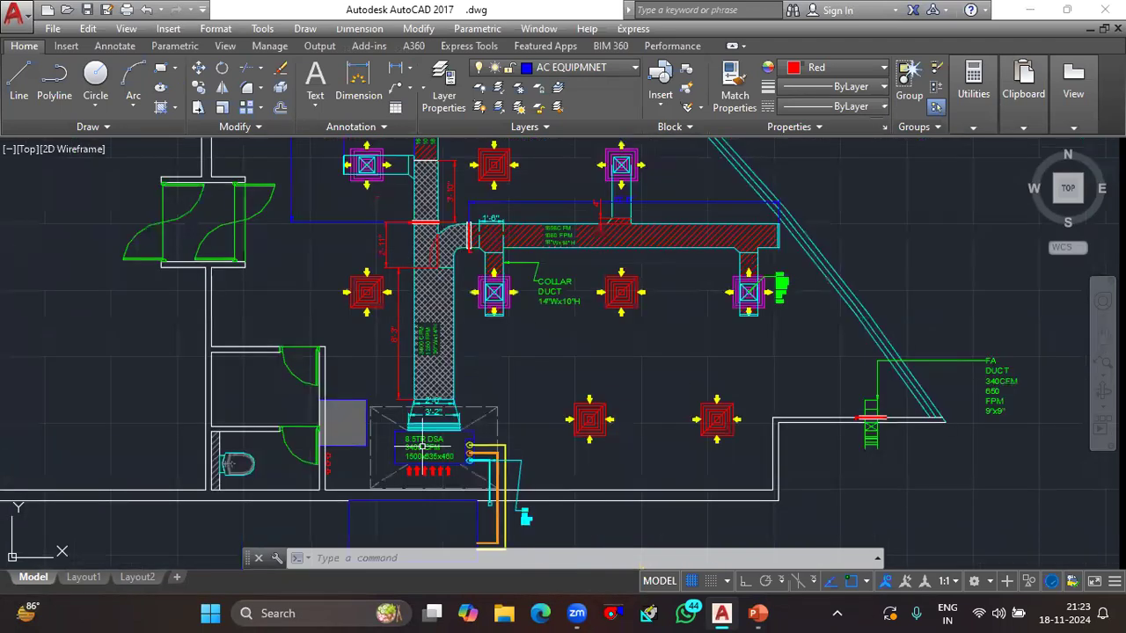
{"action": "scroll", "coordinate": [423, 448], "scroll_direction": "down", "scroll_amount": 2}
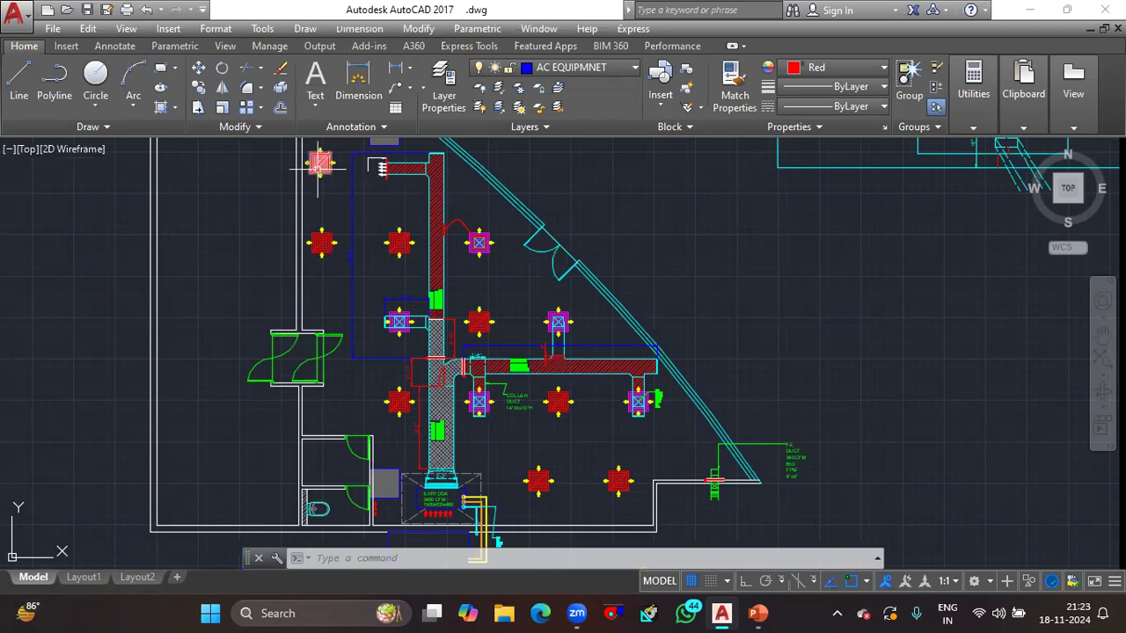
{"action": "scroll", "coordinate": [381, 173], "scroll_direction": "up", "scroll_amount": 2}
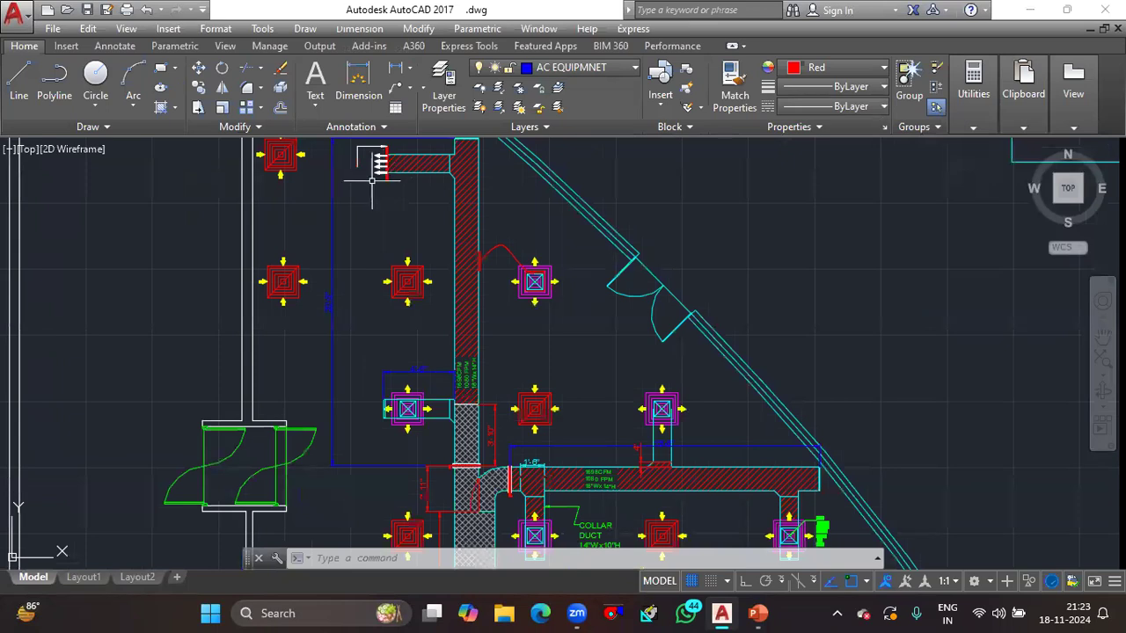
{"action": "mouse_move", "coordinate": [386, 178]}
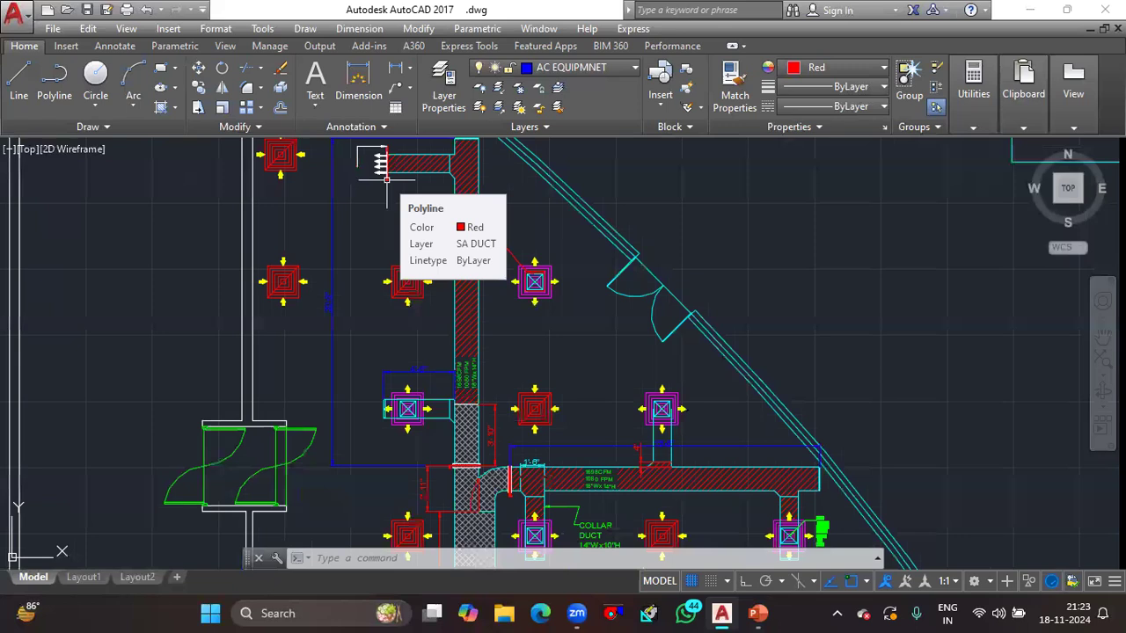
Examine the upper branch outlet of the vertical supply duct up close and within the whole floor layout
{"action": "scroll", "coordinate": [506, 281], "scroll_direction": "down", "scroll_amount": 2}
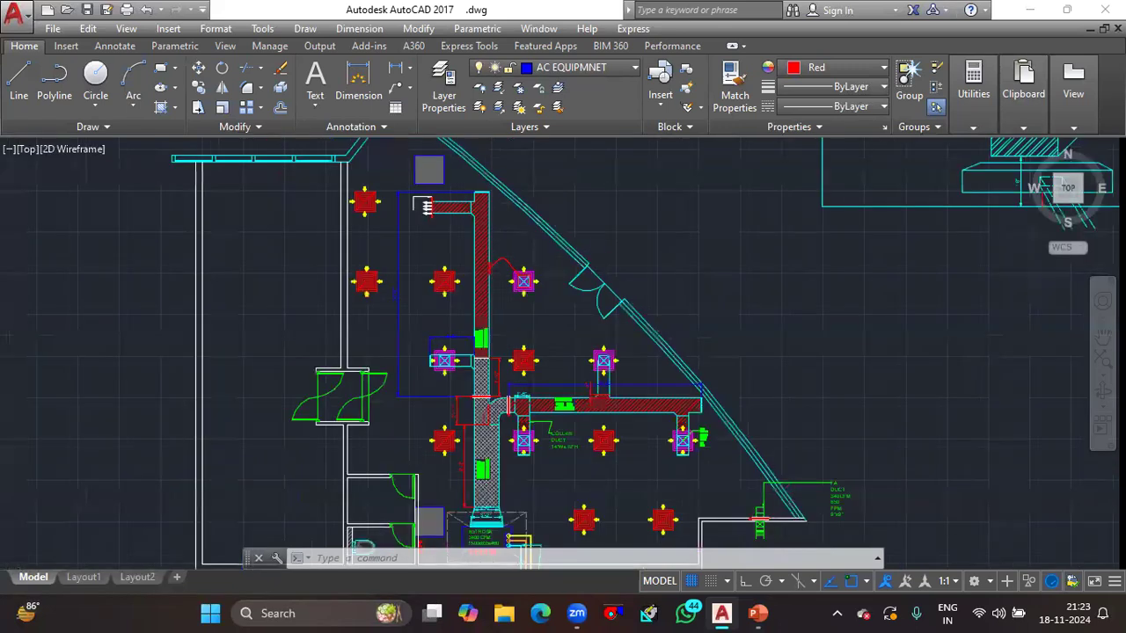
{"action": "scroll", "coordinate": [494, 255], "scroll_direction": "down", "scroll_amount": 3}
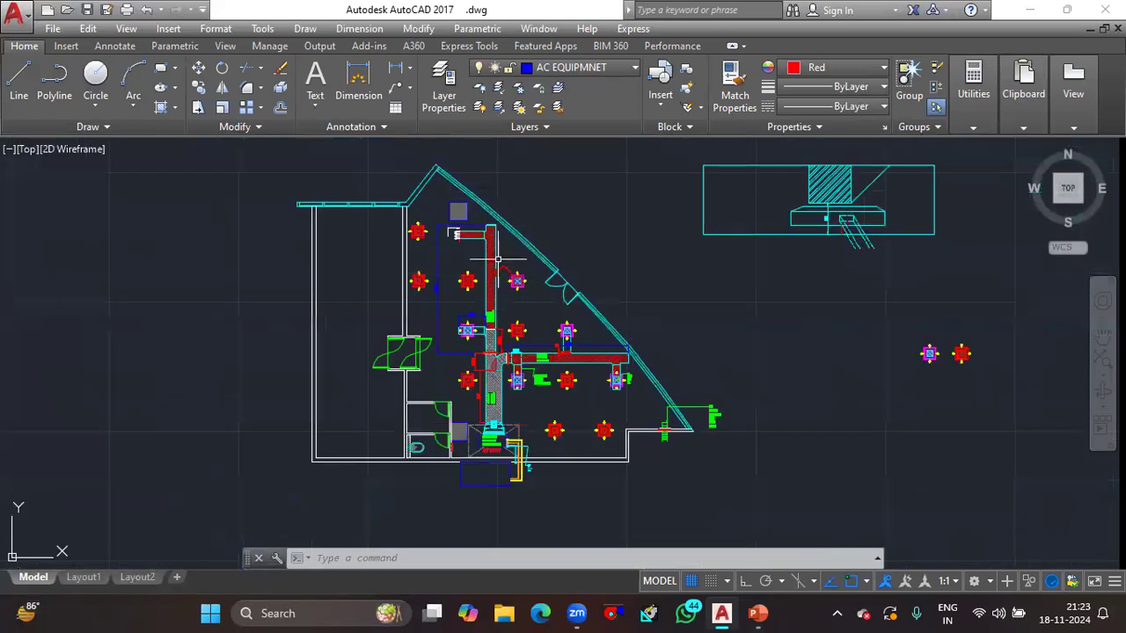
{"action": "scroll", "coordinate": [497, 249], "scroll_direction": "up", "scroll_amount": 5}
{"action": "scroll", "coordinate": [470, 227], "scroll_direction": "up", "scroll_amount": 2}
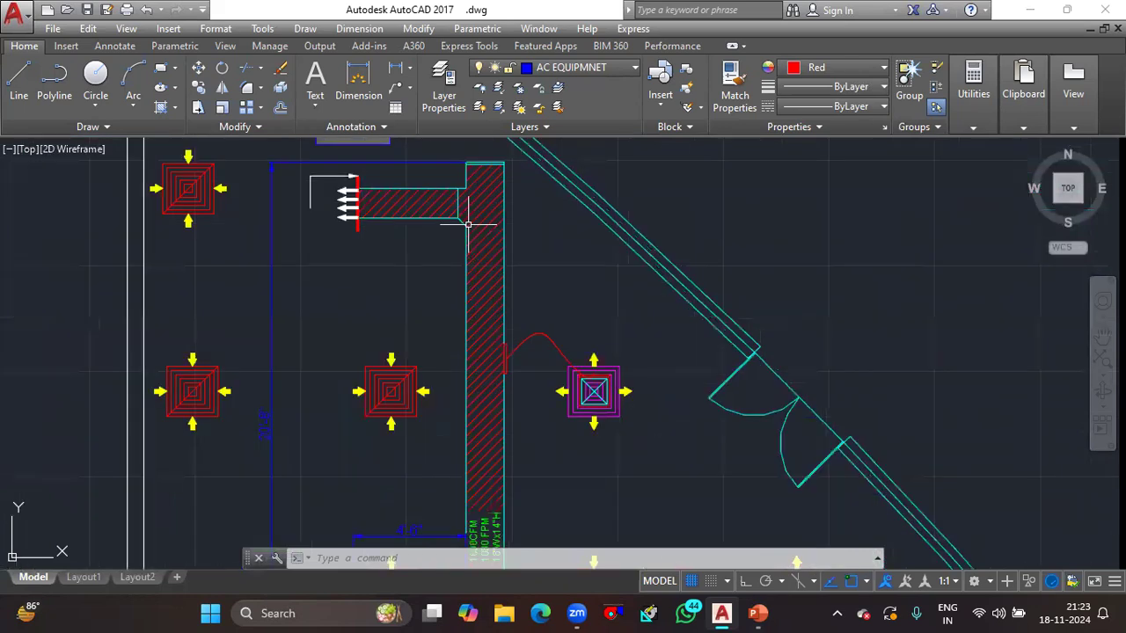
{"action": "mouse_move", "coordinate": [406, 203]}
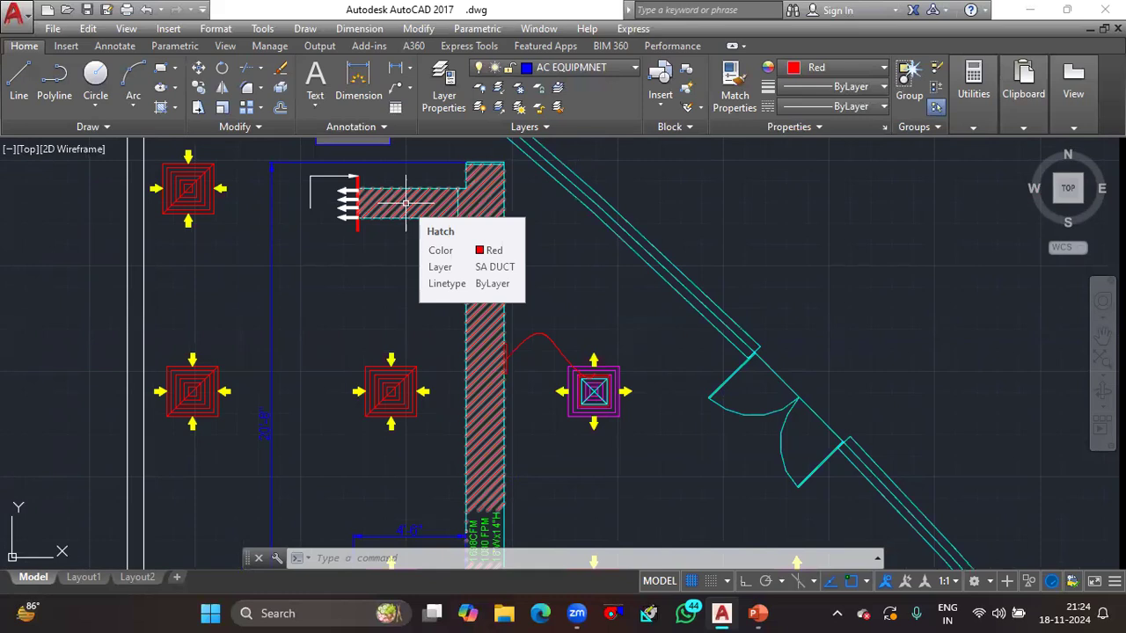
{"action": "scroll", "coordinate": [409, 304], "scroll_direction": "down", "scroll_amount": 3}
{"action": "scroll", "coordinate": [409, 304], "scroll_direction": "down", "scroll_amount": 2}
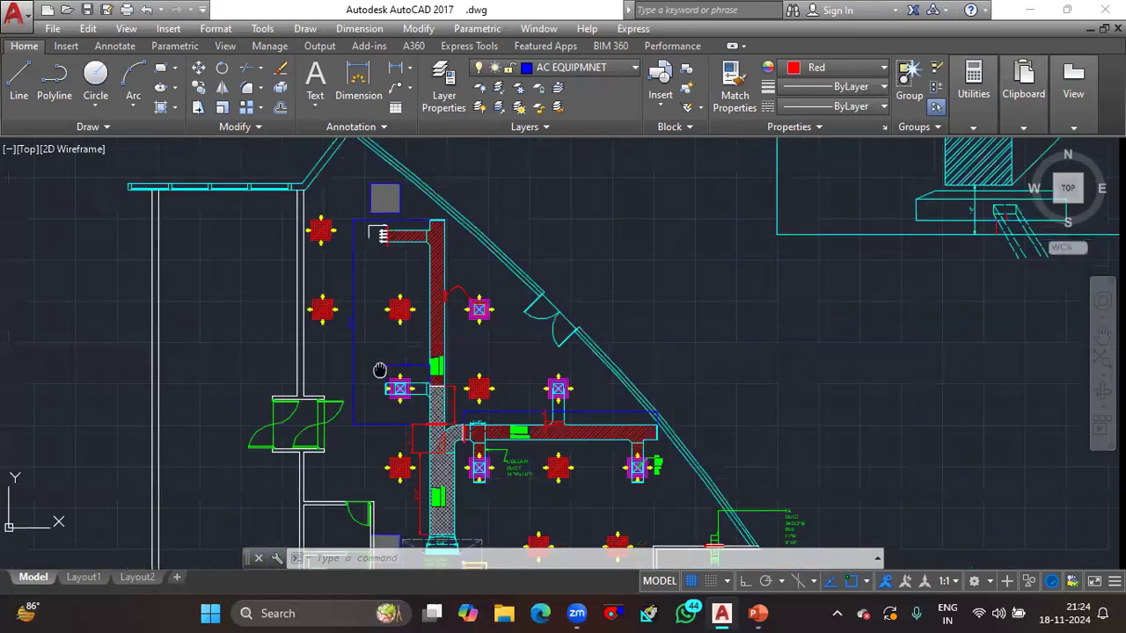
{"action": "left_click_drag", "start_coordinate": [379, 369], "coordinate": [421, 364]}
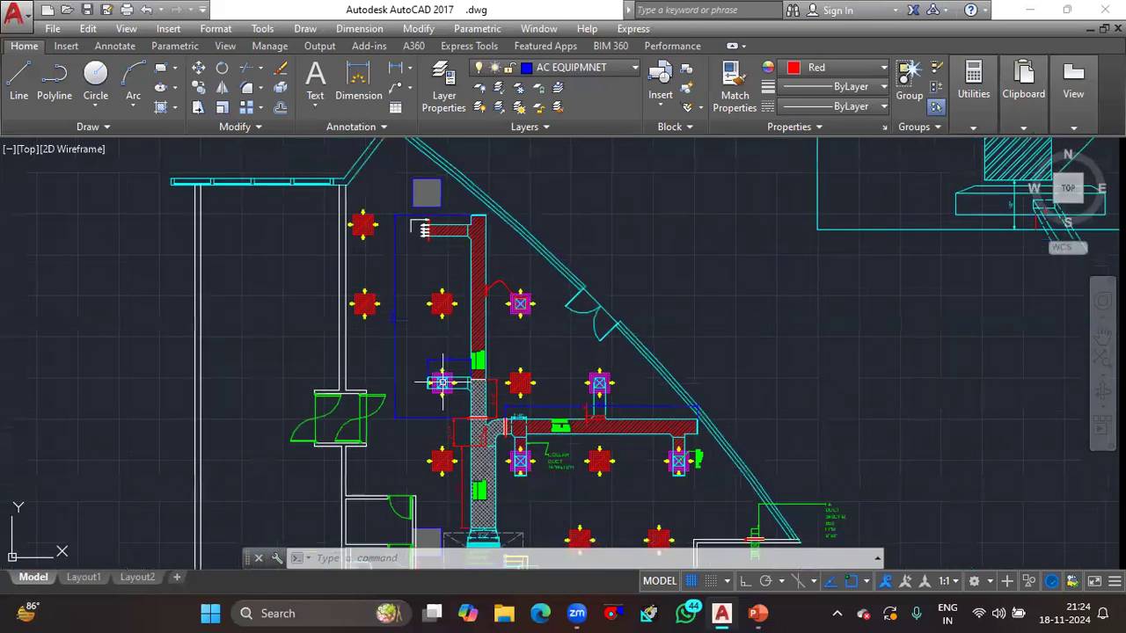
Examine the 18"Wx14"H horizontal branch duct, its collar ducts and the dampers at the main duct junction
{"action": "scroll", "coordinate": [547, 440], "scroll_direction": "up", "scroll_amount": 2}
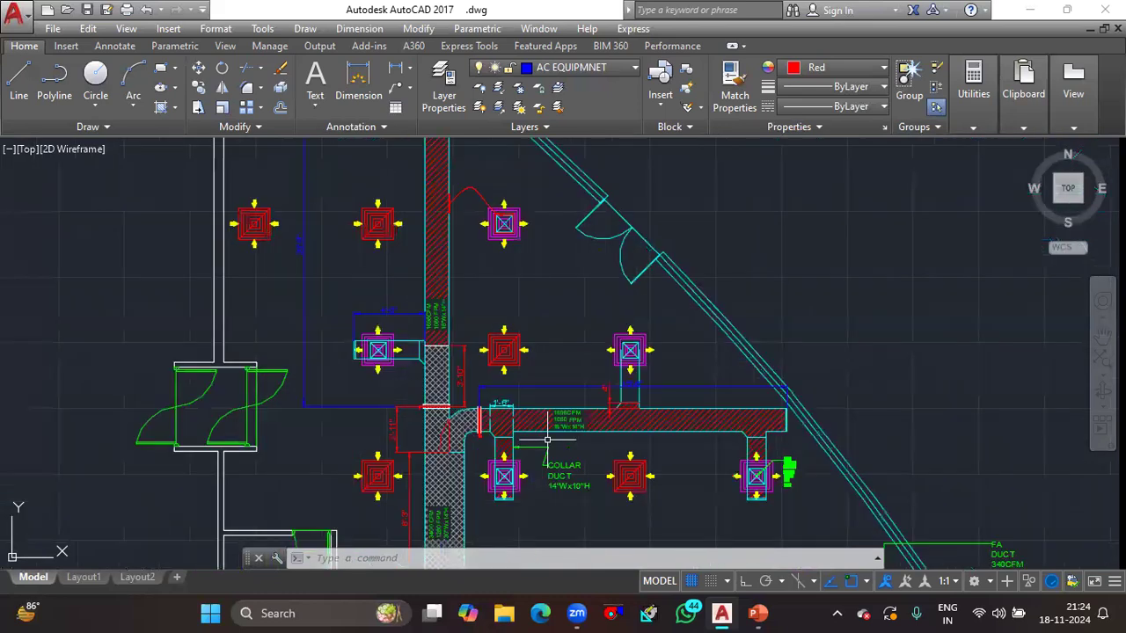
{"action": "left_click_drag", "start_coordinate": [547, 440], "coordinate": [548, 364]}
{"action": "left_click_drag", "start_coordinate": [492, 422], "coordinate": [488, 450]}
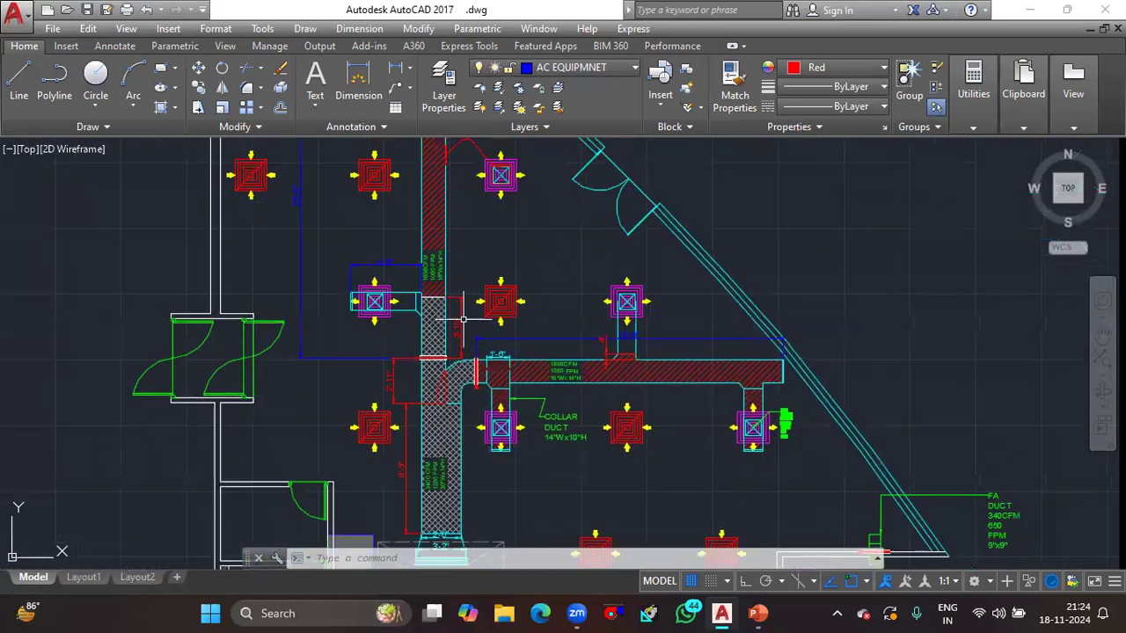
{"action": "left_click_drag", "start_coordinate": [463, 319], "coordinate": [467, 250]}
{"action": "left_click_drag", "start_coordinate": [404, 300], "coordinate": [430, 322]}
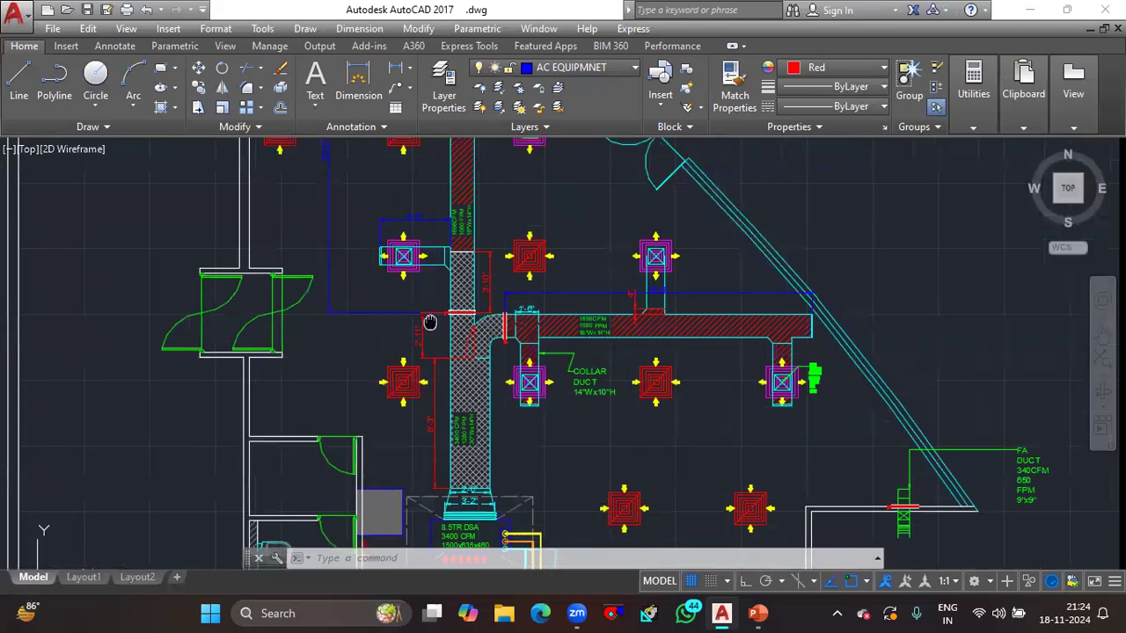
{"action": "scroll", "coordinate": [674, 314], "scroll_direction": "up", "scroll_amount": 8}
{"action": "scroll", "coordinate": [695, 264], "scroll_direction": "down", "scroll_amount": 2}
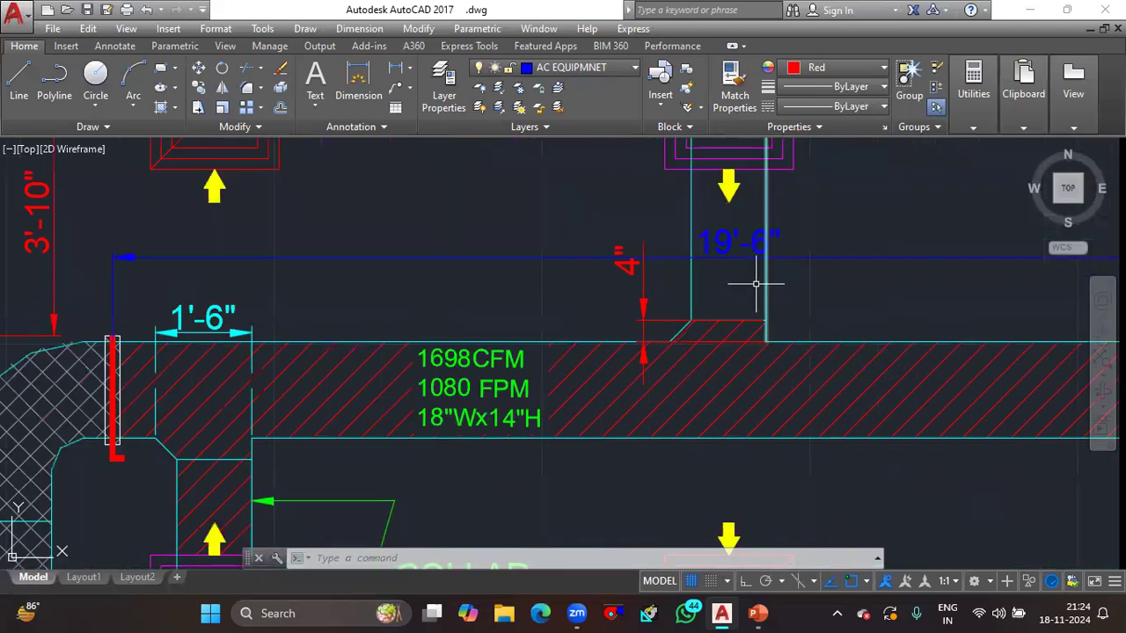
{"action": "scroll", "coordinate": [783, 280], "scroll_direction": "down", "scroll_amount": 2}
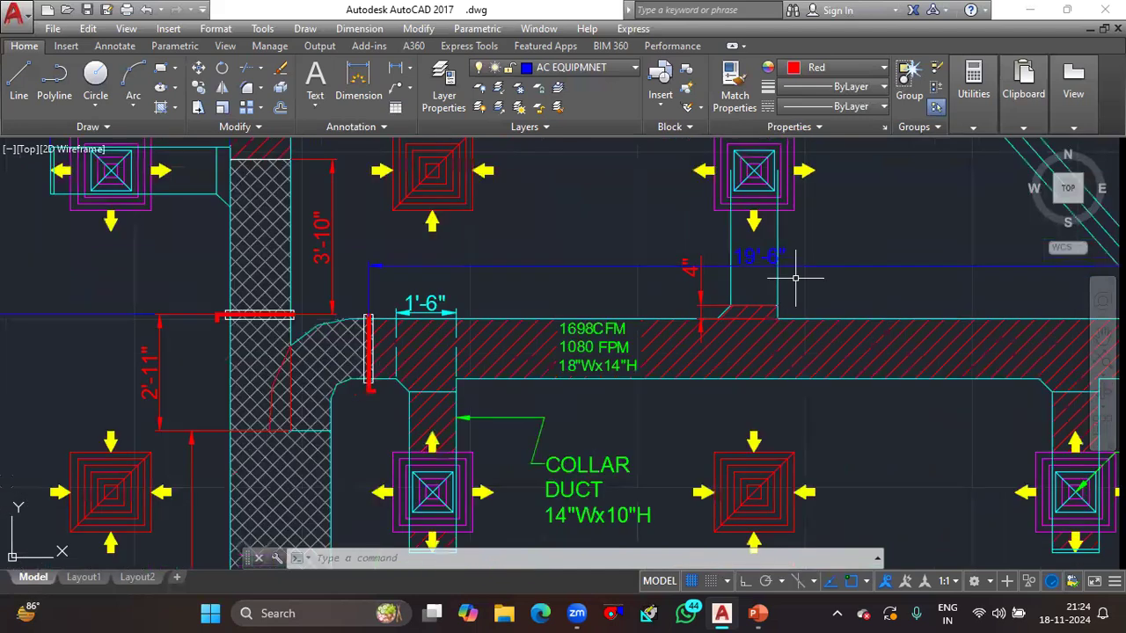
{"action": "scroll", "coordinate": [795, 278], "scroll_direction": "down", "scroll_amount": 2}
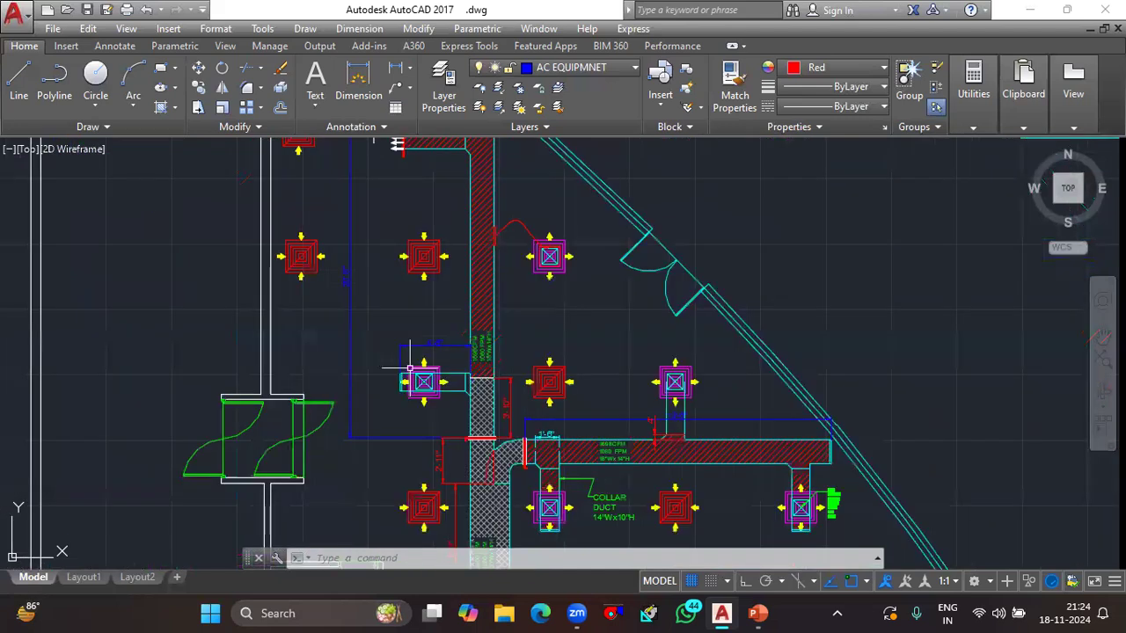
Select the overall length dimension beside the vertical supply duct and examine the duct's upper branch outlet
{"action": "scroll", "coordinate": [409, 367], "scroll_direction": "up", "scroll_amount": 2}
{"action": "scroll", "coordinate": [345, 283], "scroll_direction": "down", "scroll_amount": 2}
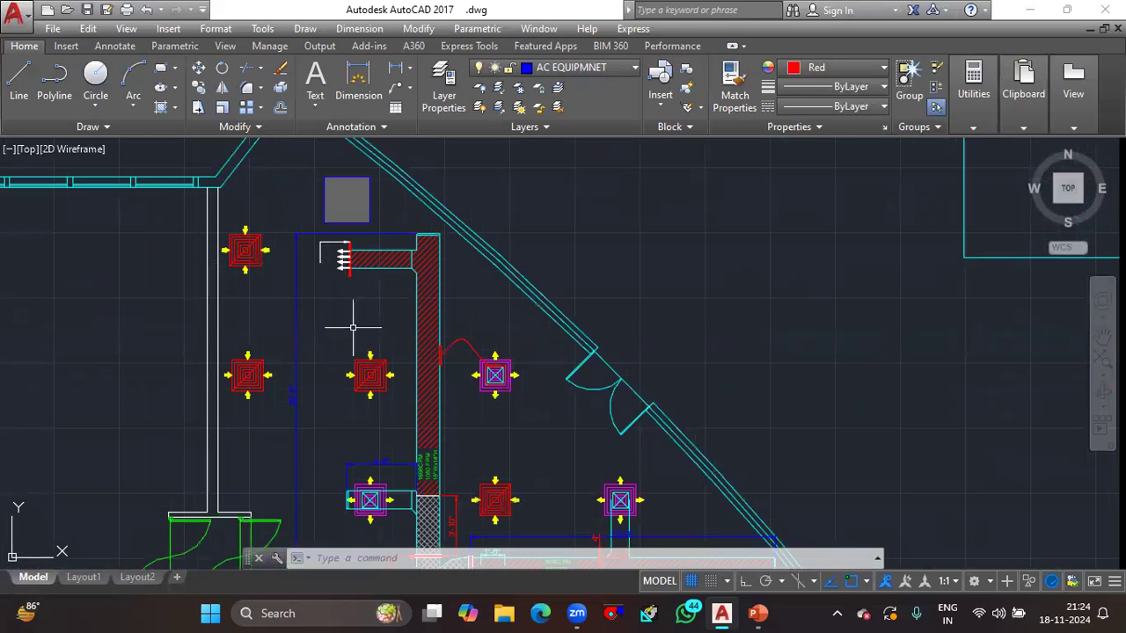
{"action": "scroll", "coordinate": [353, 320], "scroll_direction": "down", "scroll_amount": 2}
{"action": "scroll", "coordinate": [353, 320], "scroll_direction": "up", "scroll_amount": 2}
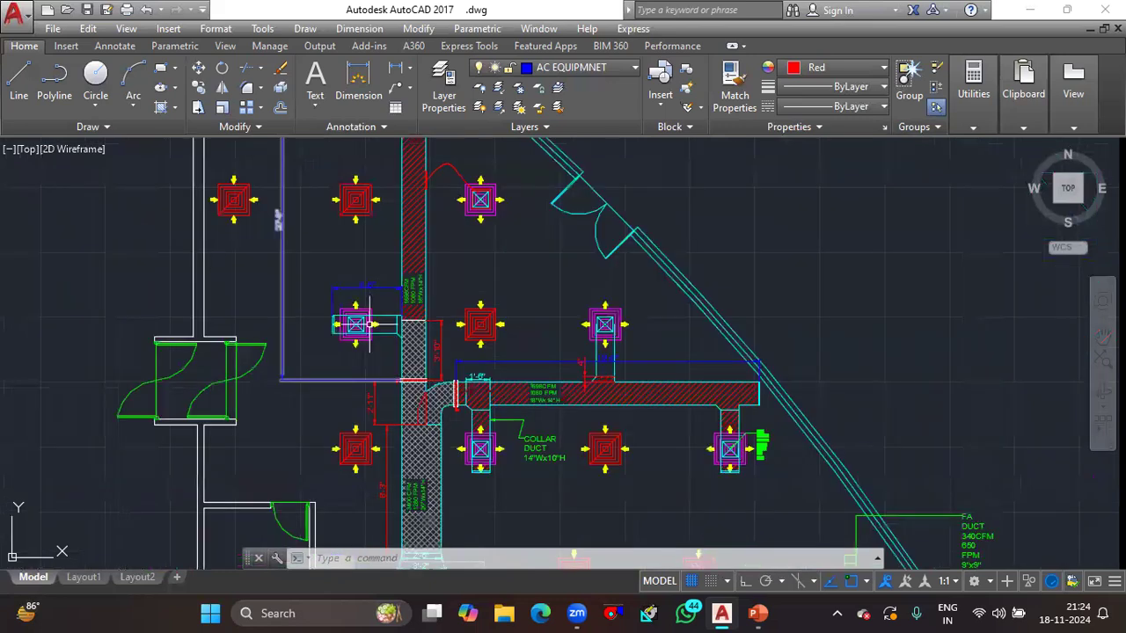
{"action": "left_click_drag", "start_coordinate": [370, 325], "coordinate": [372, 415]}
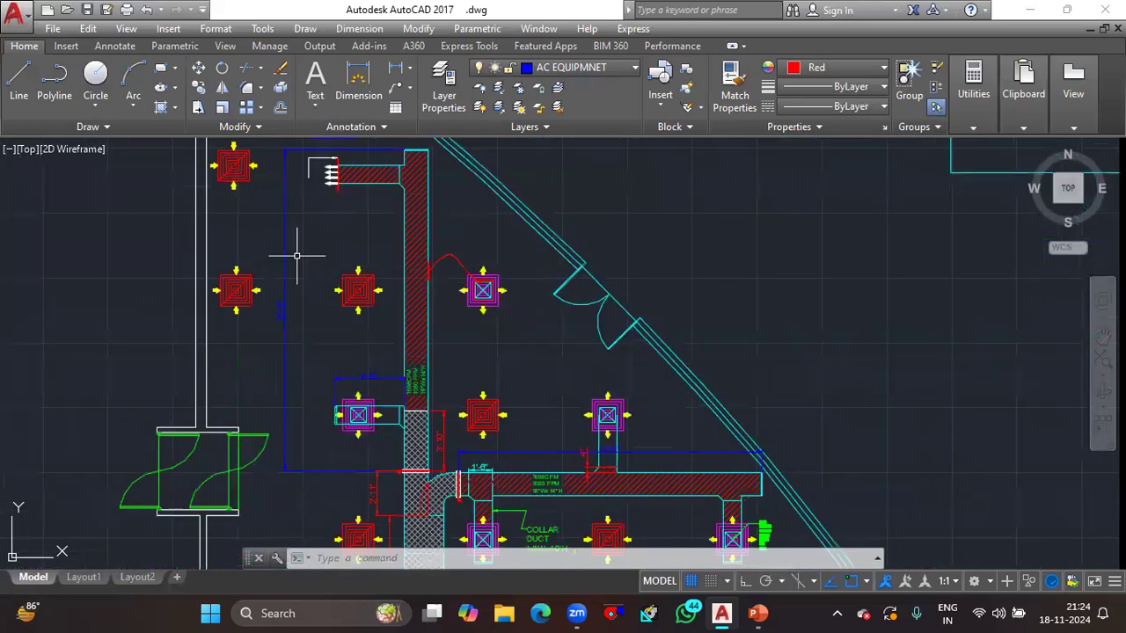
{"action": "left_click", "coordinate": [285, 250]}
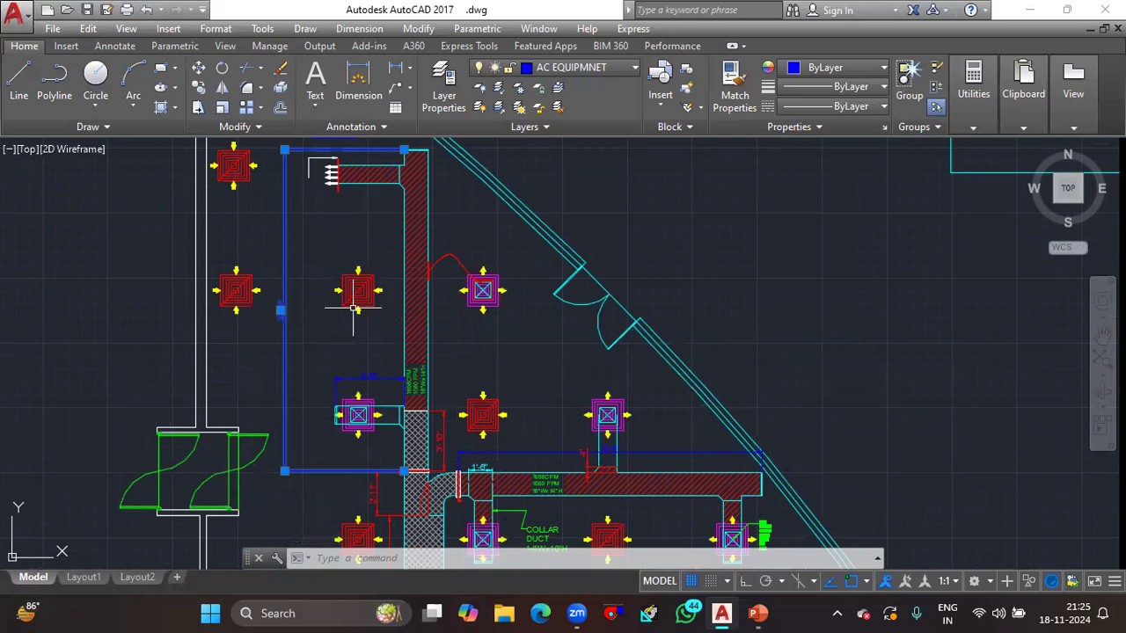
{"action": "scroll", "coordinate": [332, 181], "scroll_direction": "up", "scroll_amount": 5}
{"action": "scroll", "coordinate": [332, 182], "scroll_direction": "down", "scroll_amount": 4}
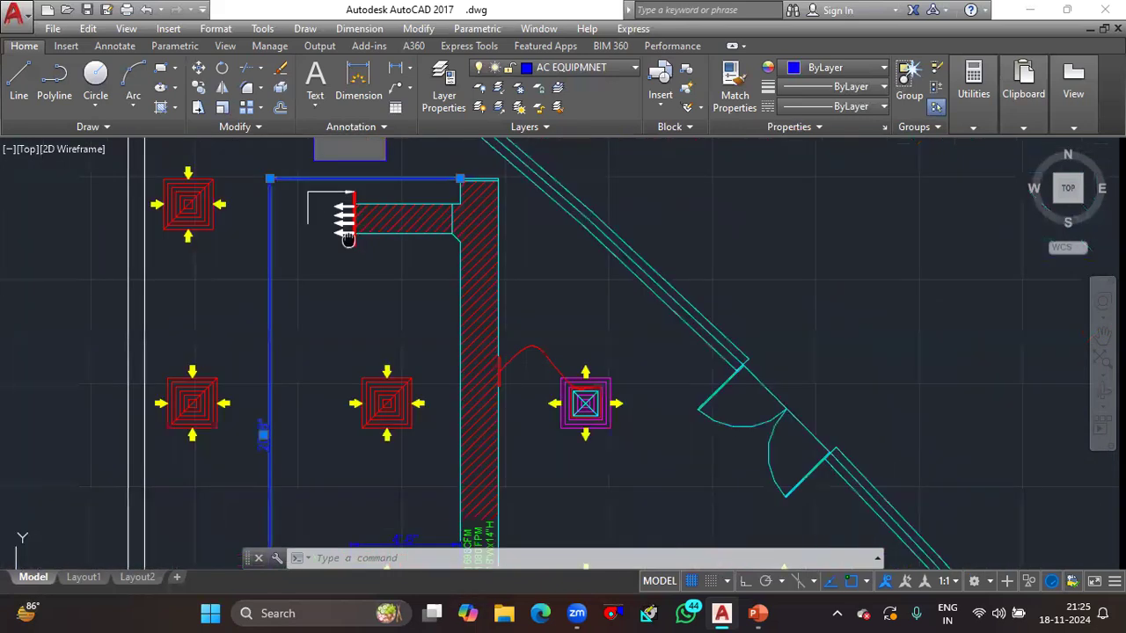
{"action": "left_click_drag", "start_coordinate": [348, 239], "coordinate": [350, 249]}
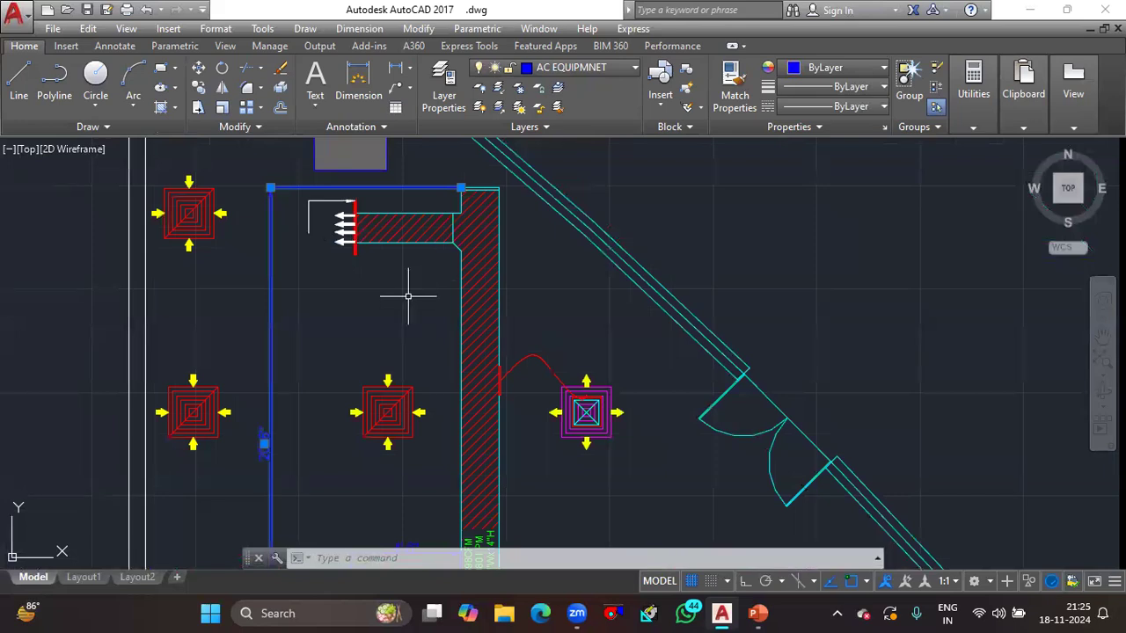
Trace the supply duct run between the upper branch and the DSA unit, ending at the unit's capacity and size label
{"action": "scroll", "coordinate": [408, 296], "scroll_direction": "down", "scroll_amount": 5}
{"action": "scroll", "coordinate": [437, 454], "scroll_direction": "up", "scroll_amount": 5}
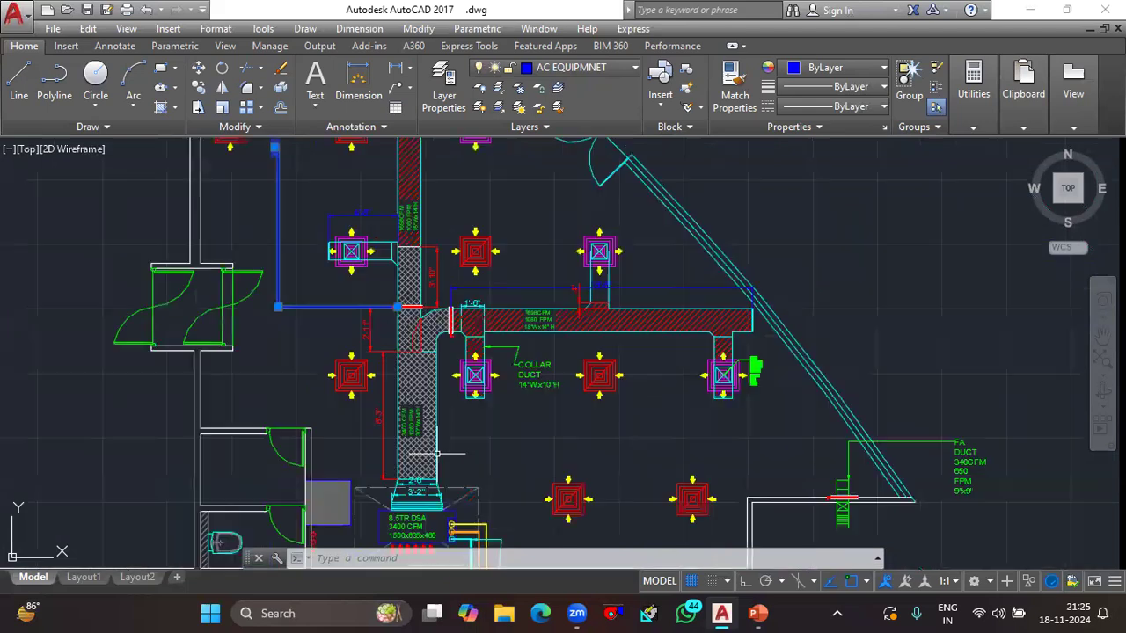
{"action": "scroll", "coordinate": [438, 453], "scroll_direction": "down", "scroll_amount": 4}
{"action": "scroll", "coordinate": [400, 270], "scroll_direction": "up", "scroll_amount": 4}
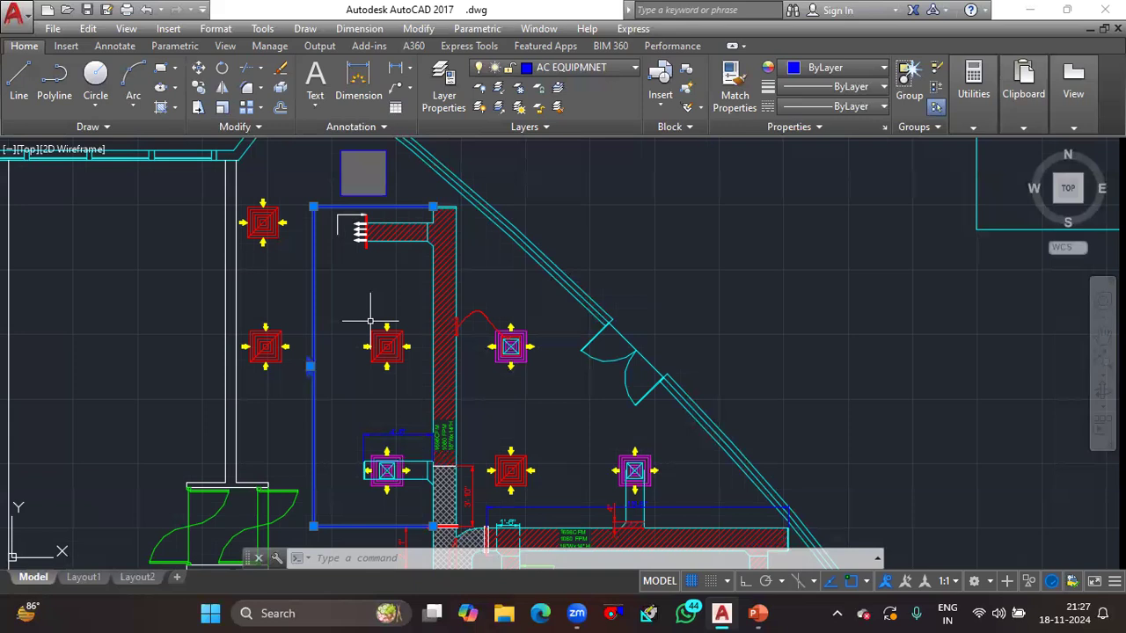
{"action": "scroll", "coordinate": [370, 321], "scroll_direction": "down", "scroll_amount": 2}
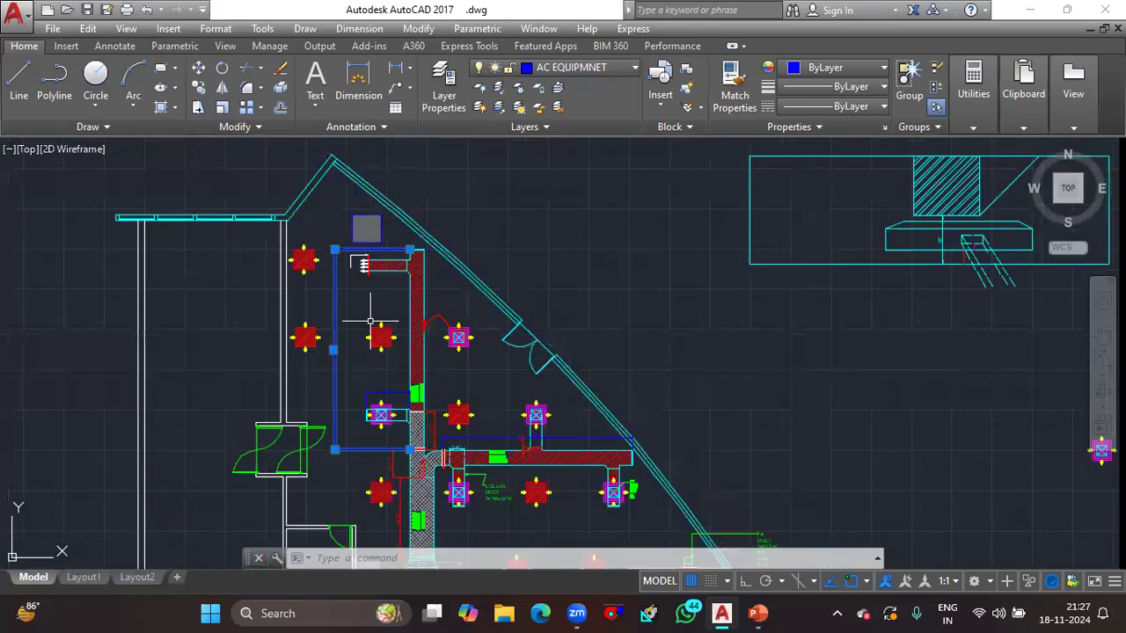
{"action": "left_click_drag", "start_coordinate": [486, 393], "coordinate": [466, 307]}
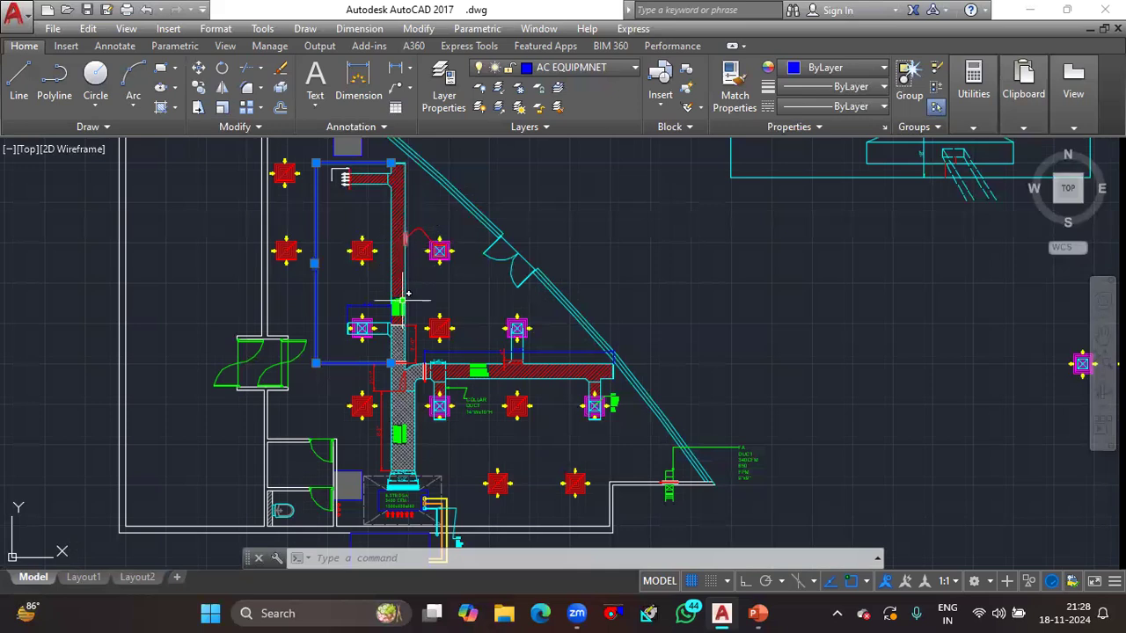
{"action": "mouse_move", "coordinate": [406, 252]}
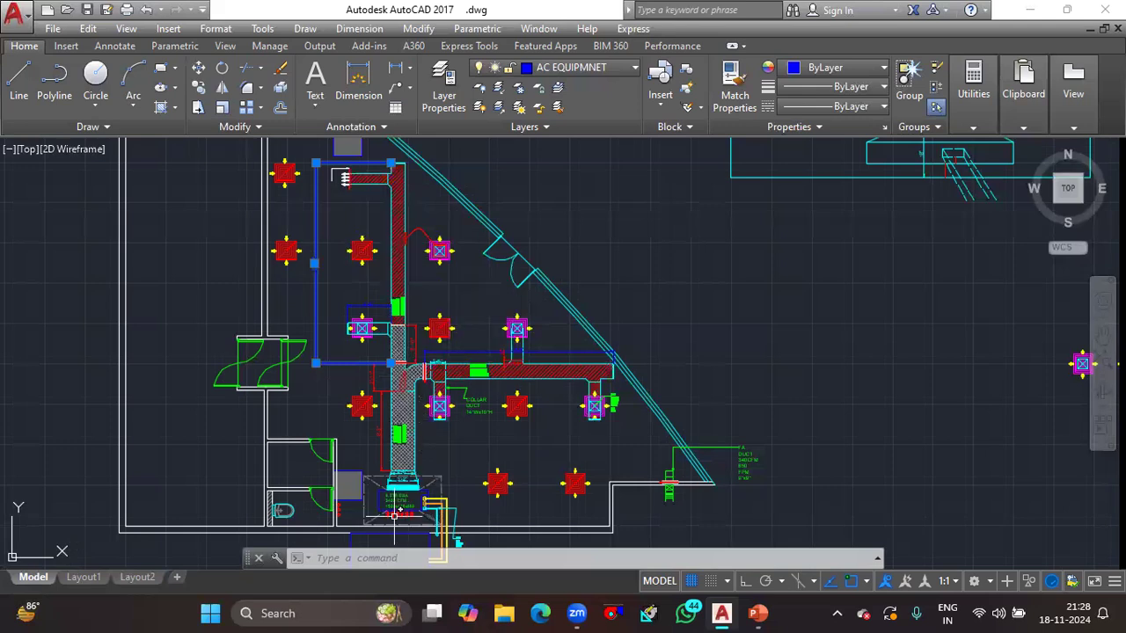
{"action": "scroll", "coordinate": [394, 515], "scroll_direction": "up", "scroll_amount": 2}
{"action": "scroll", "coordinate": [394, 515], "scroll_direction": "up", "scroll_amount": 4}
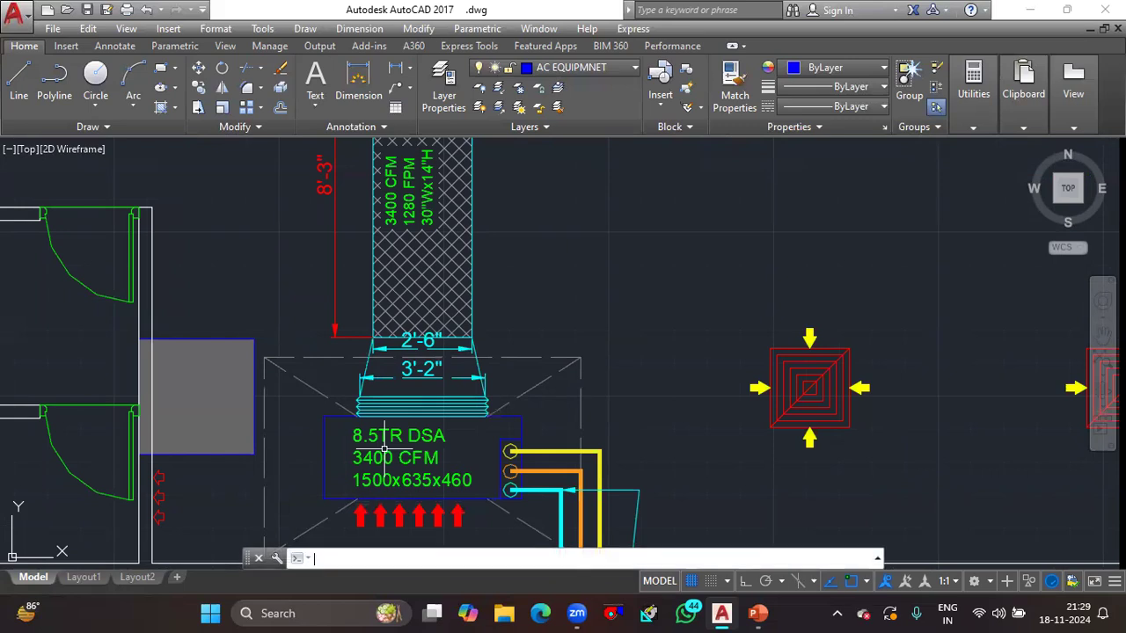
Open the recent MOURYA FAN workbook in Excel and review its ESP, ISP and TSP static pressure calculation
{"action": "key", "text": "super"}
{"action": "type", "text": "EC"}
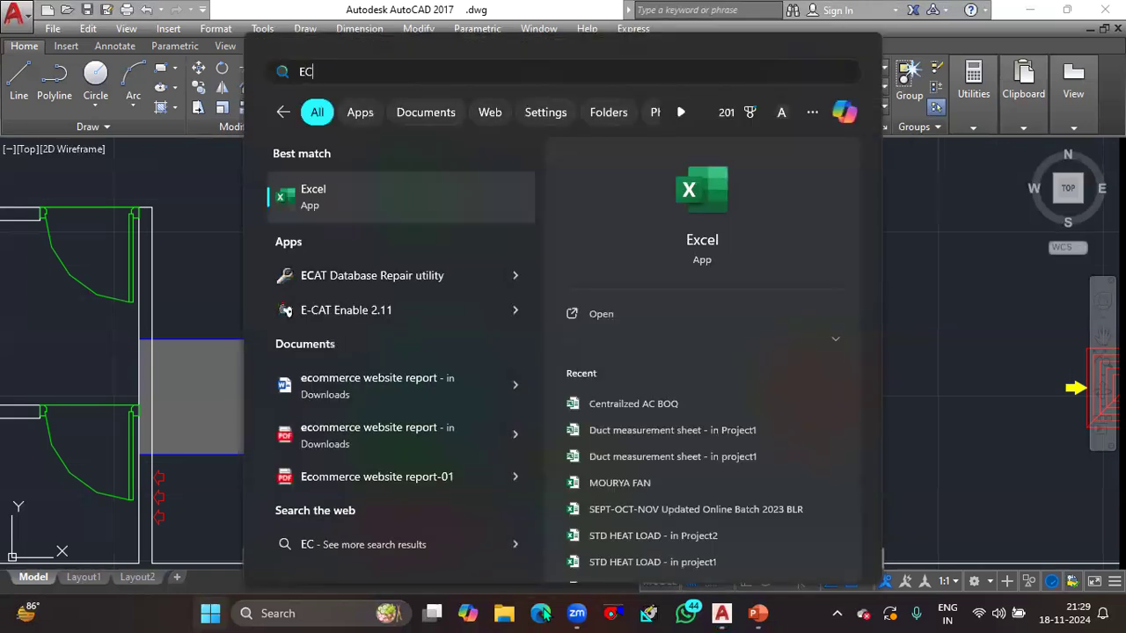
{"action": "left_click", "coordinate": [661, 486]}
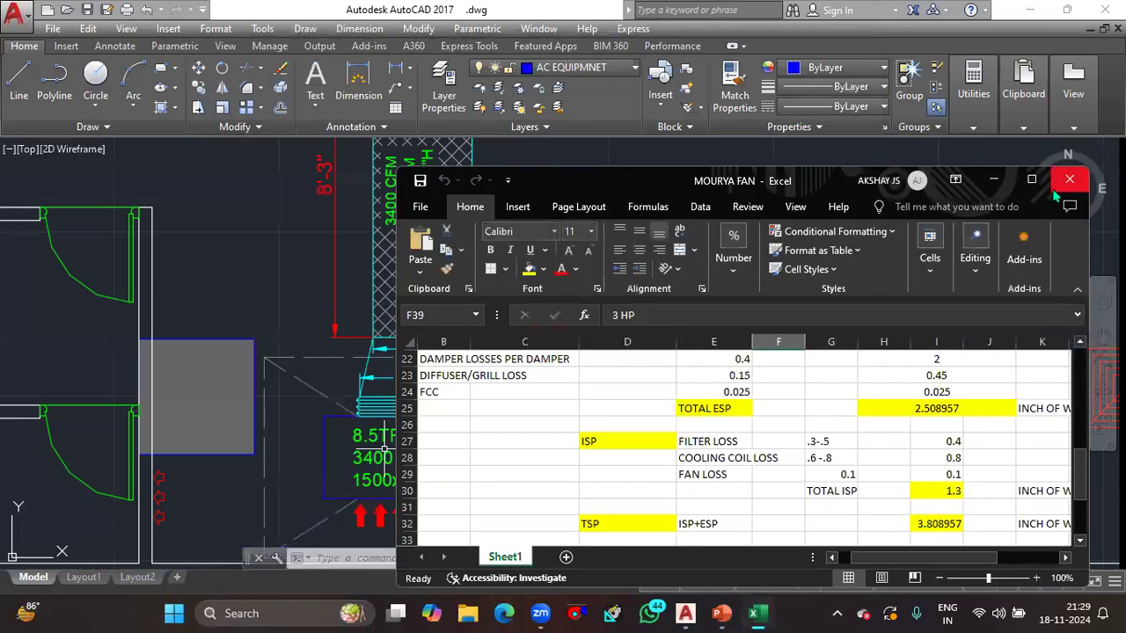
{"action": "scroll", "coordinate": [525, 374], "scroll_direction": "up", "scroll_amount": 7}
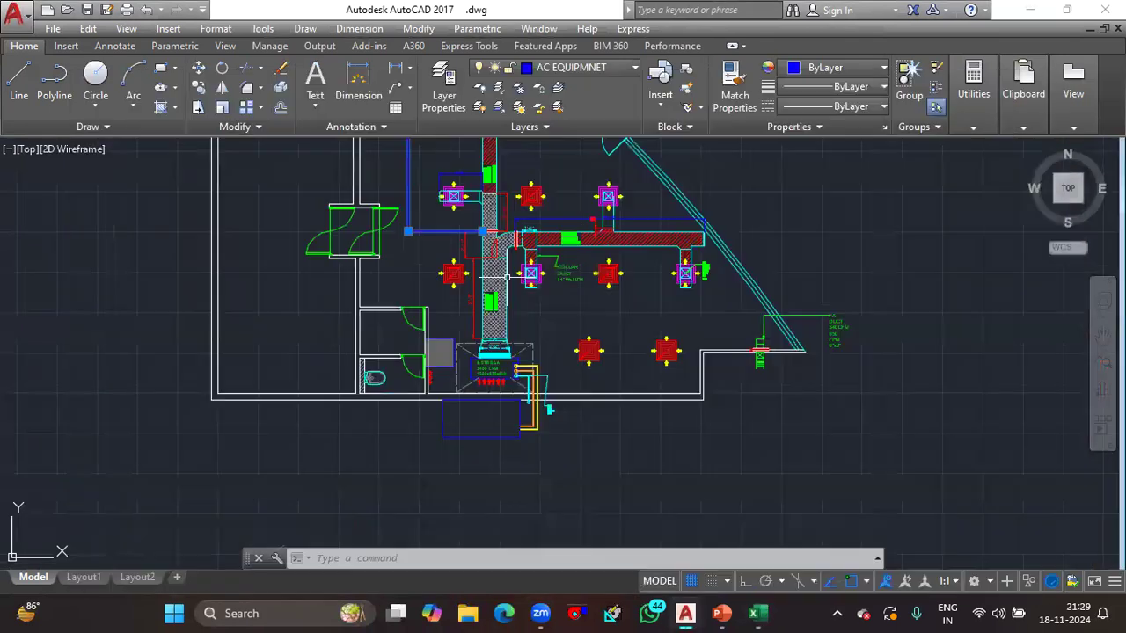
Return to the AutoCAD drawing and examine the main duct from the DSA unit connection to its far upper end
{"action": "left_click_drag", "start_coordinate": [504, 307], "coordinate": [508, 323]}
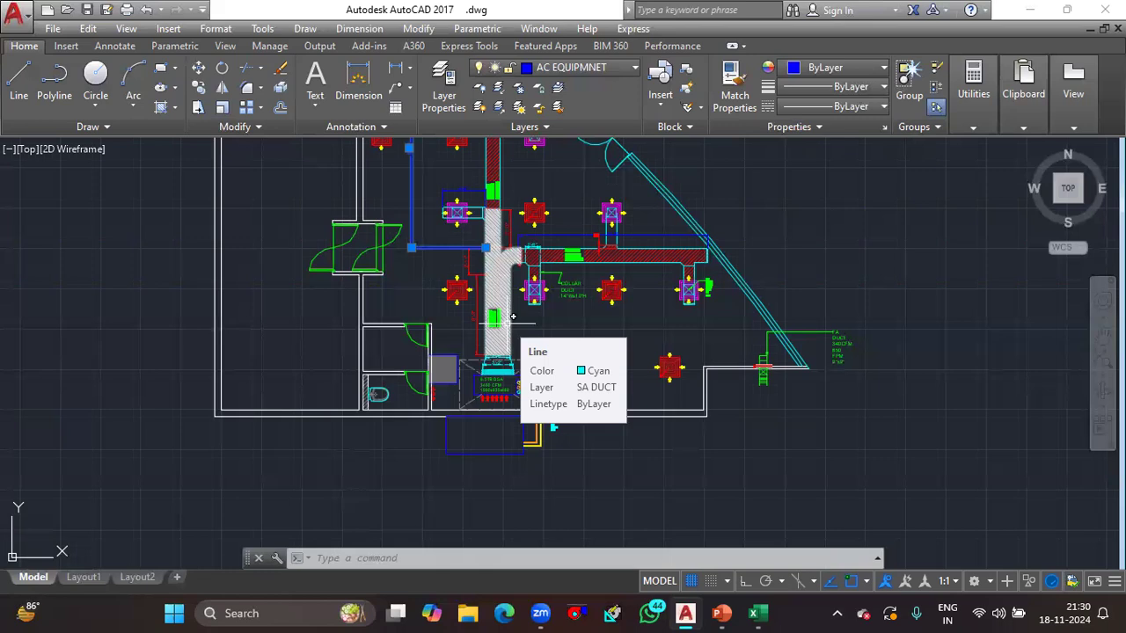
{"action": "left_click_drag", "start_coordinate": [482, 294], "coordinate": [482, 399]}
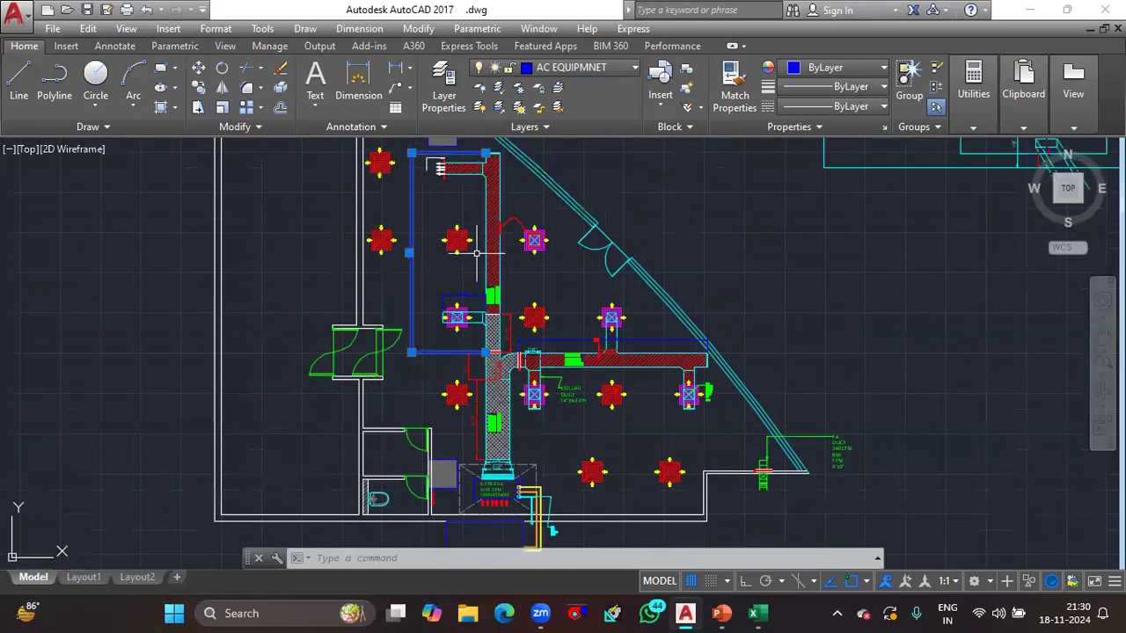
{"action": "scroll", "coordinate": [477, 490], "scroll_direction": "up", "scroll_amount": 2}
{"action": "scroll", "coordinate": [476, 491], "scroll_direction": "up", "scroll_amount": 2}
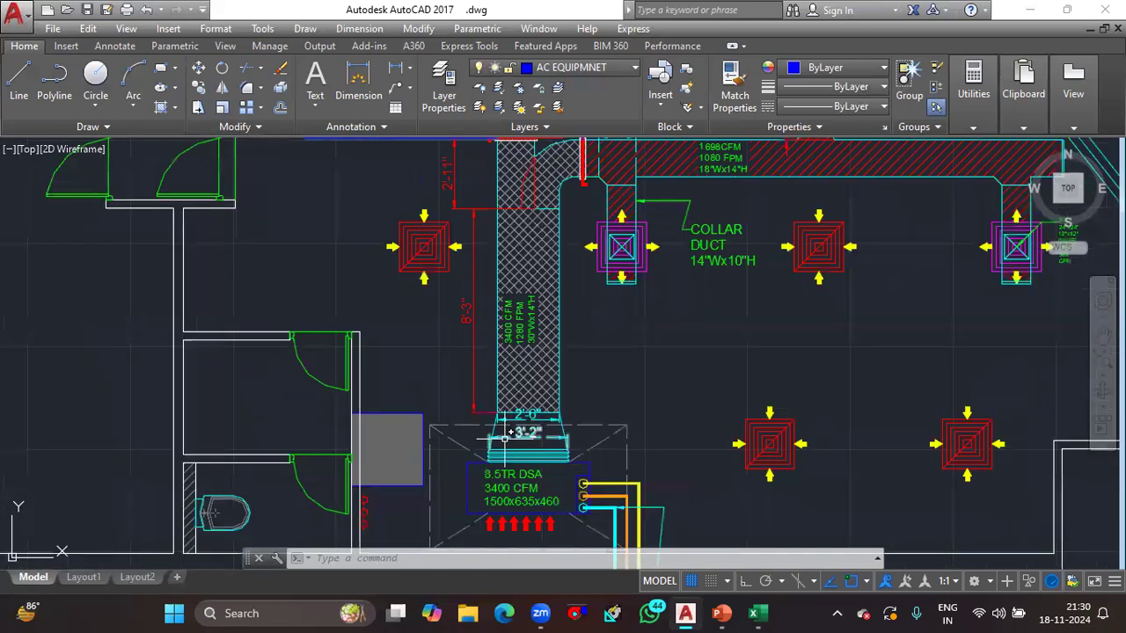
{"action": "scroll", "coordinate": [512, 473], "scroll_direction": "down", "scroll_amount": 2}
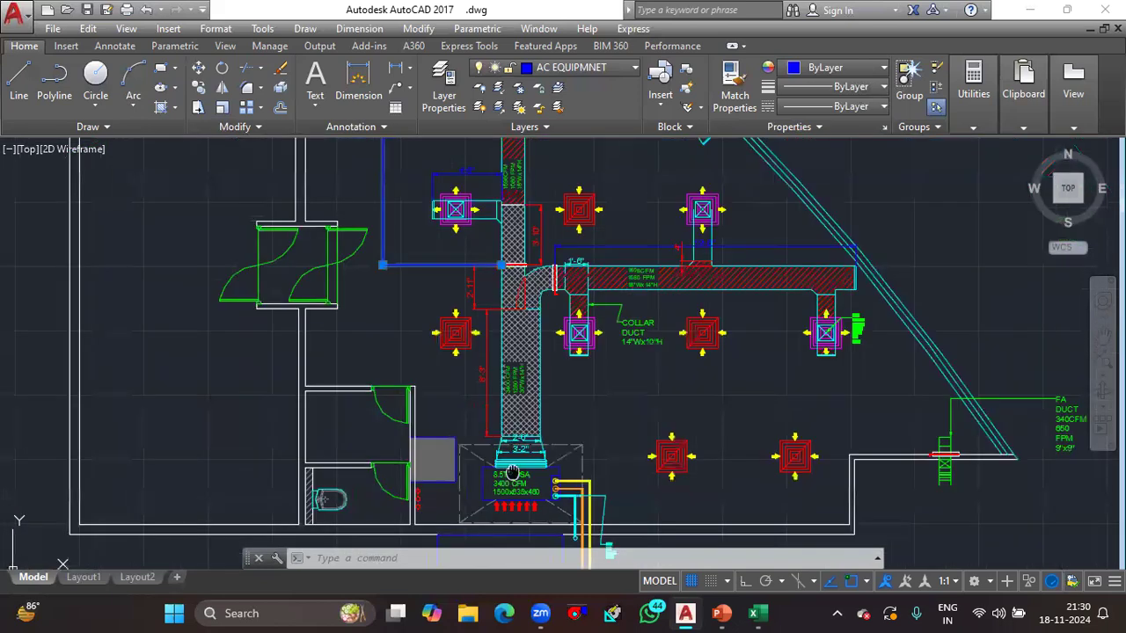
{"action": "scroll", "coordinate": [512, 473], "scroll_direction": "down", "scroll_amount": 3}
{"action": "scroll", "coordinate": [523, 449], "scroll_direction": "down", "scroll_amount": 1}
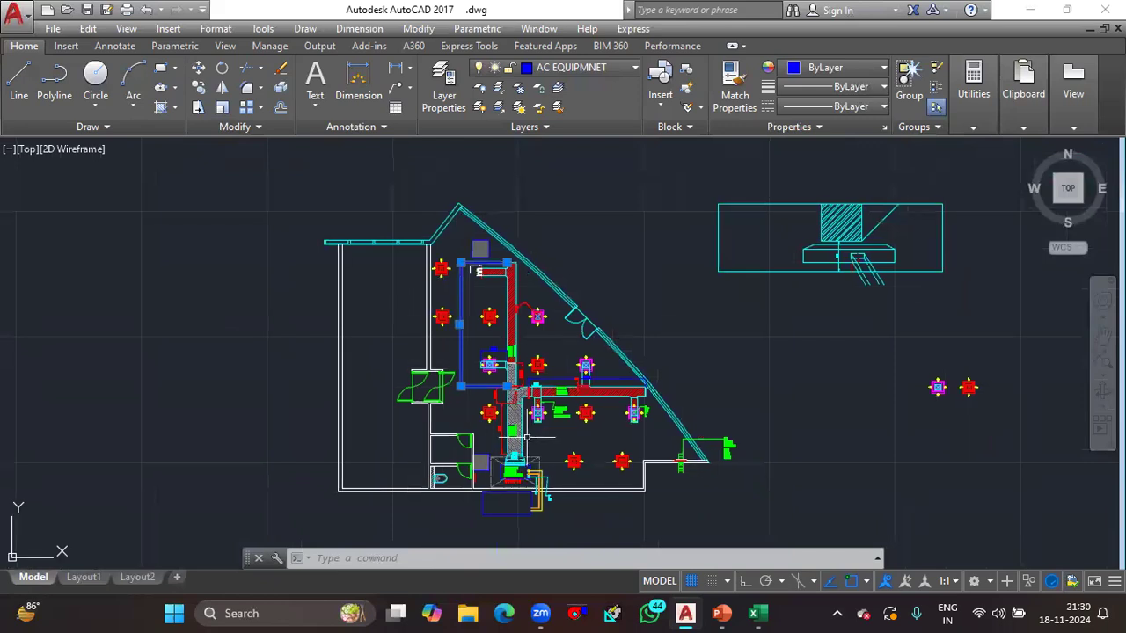
{"action": "scroll", "coordinate": [498, 282], "scroll_direction": "up", "scroll_amount": 2}
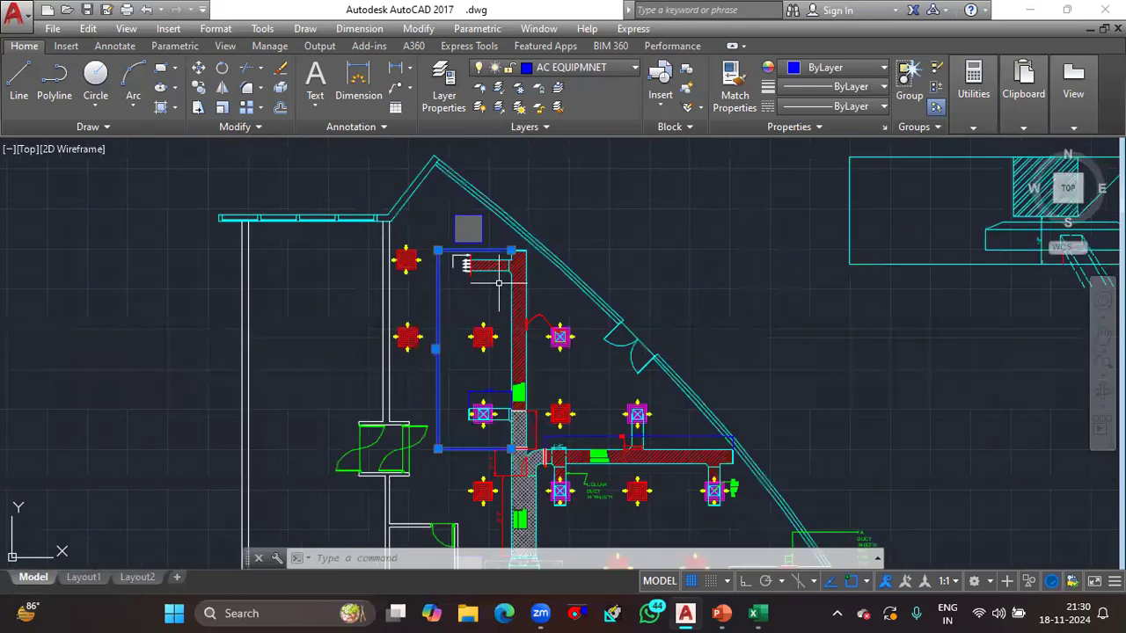
{"action": "scroll", "coordinate": [419, 224], "scroll_direction": "down", "scroll_amount": 2}
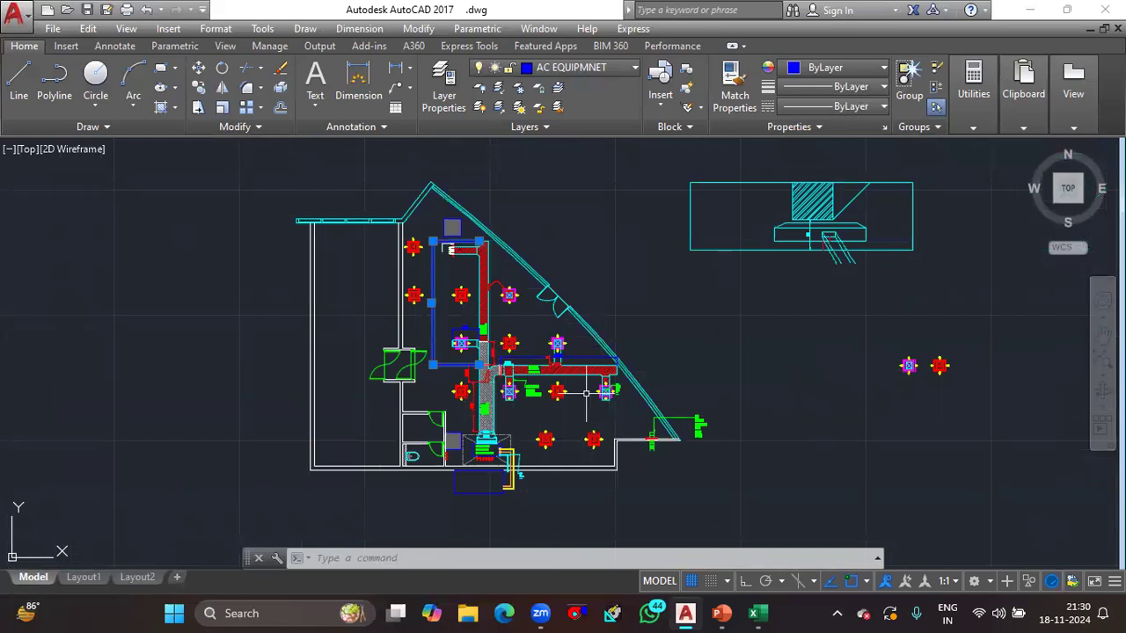
Compare the horizontal branch and the main duct junction with the upper branch outlet in the duct layout
{"action": "scroll", "coordinate": [586, 393], "scroll_direction": "up", "scroll_amount": 4}
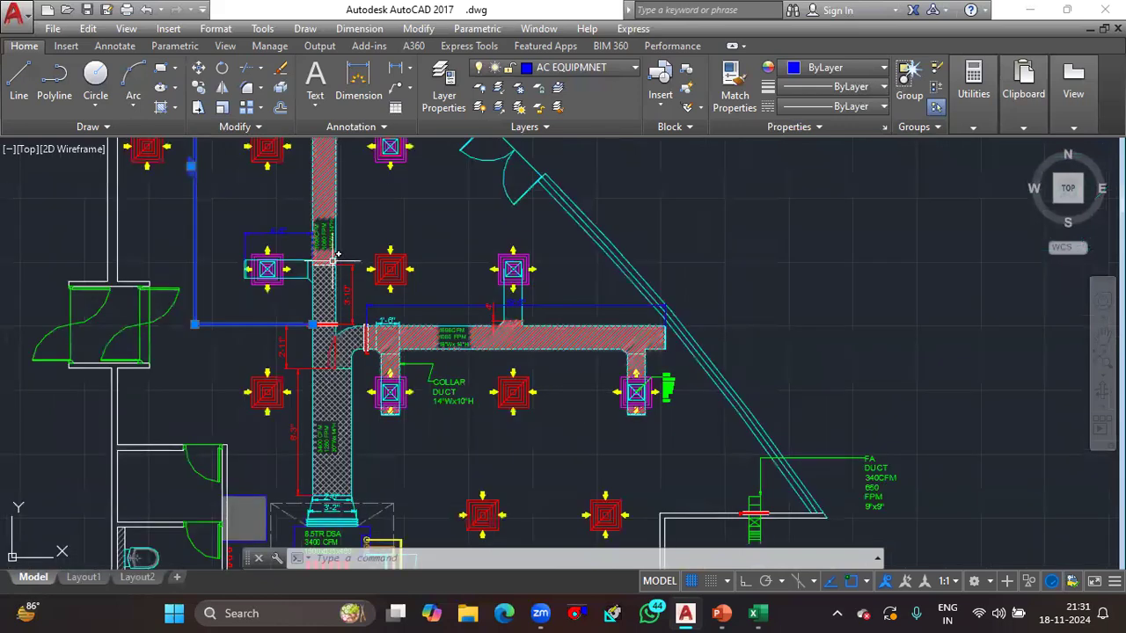
{"action": "left_click_drag", "start_coordinate": [326, 254], "coordinate": [363, 363]}
{"action": "scroll", "coordinate": [363, 352], "scroll_direction": "down", "scroll_amount": 2}
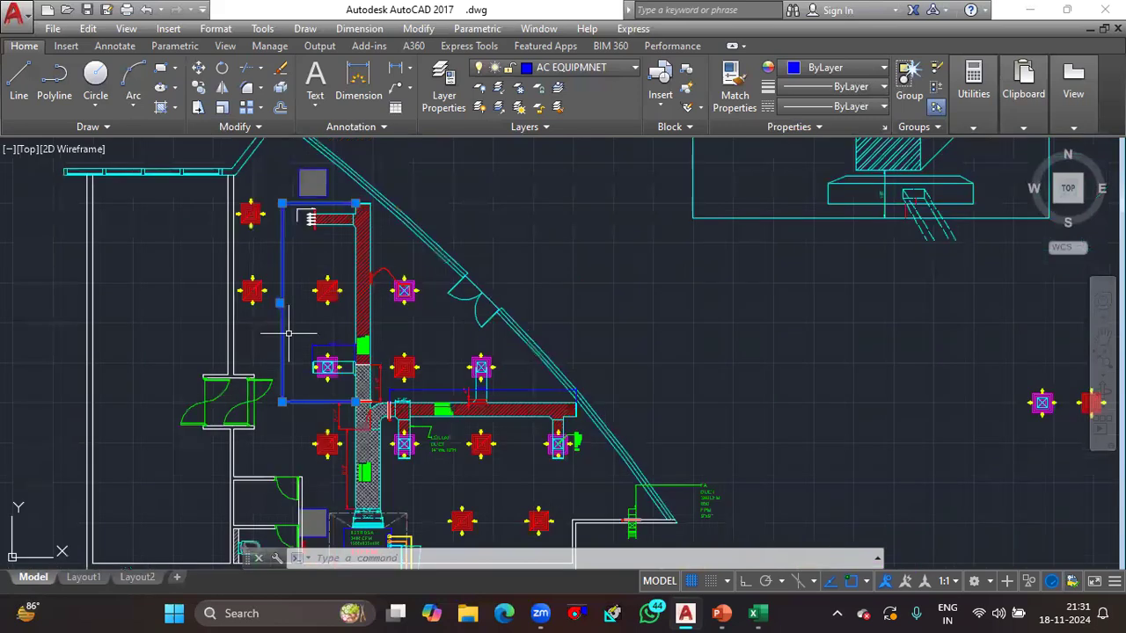
{"action": "scroll", "coordinate": [288, 333], "scroll_direction": "up", "scroll_amount": 4}
{"action": "scroll", "coordinate": [264, 281], "scroll_direction": "down", "scroll_amount": 6}
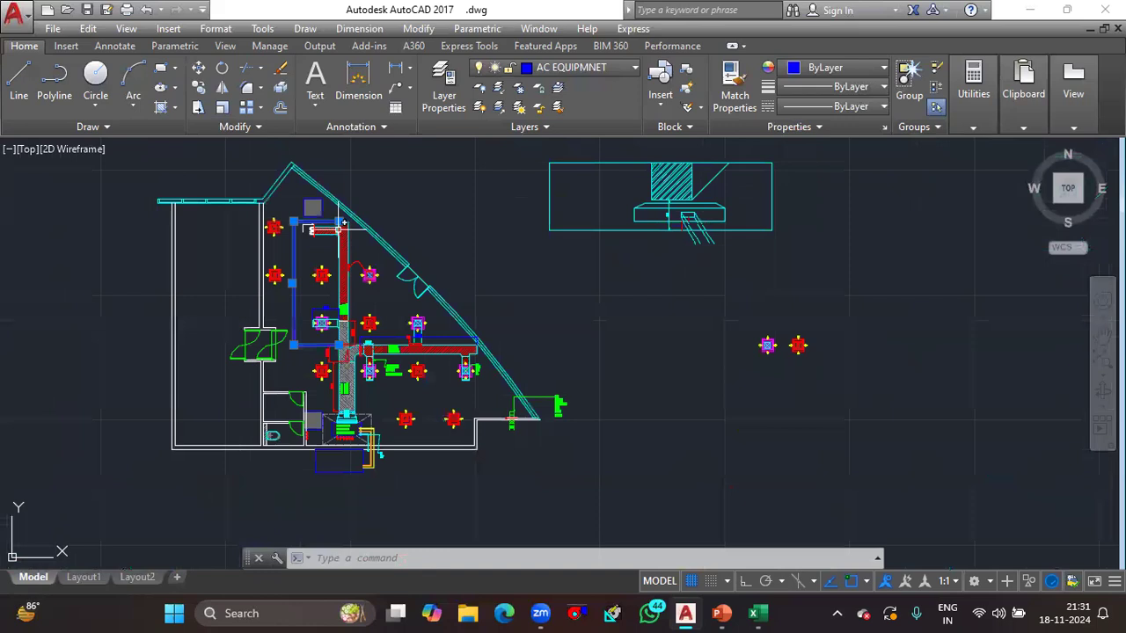
{"action": "scroll", "coordinate": [338, 227], "scroll_direction": "up", "scroll_amount": 4}
{"action": "scroll", "coordinate": [282, 236], "scroll_direction": "down", "scroll_amount": 2}
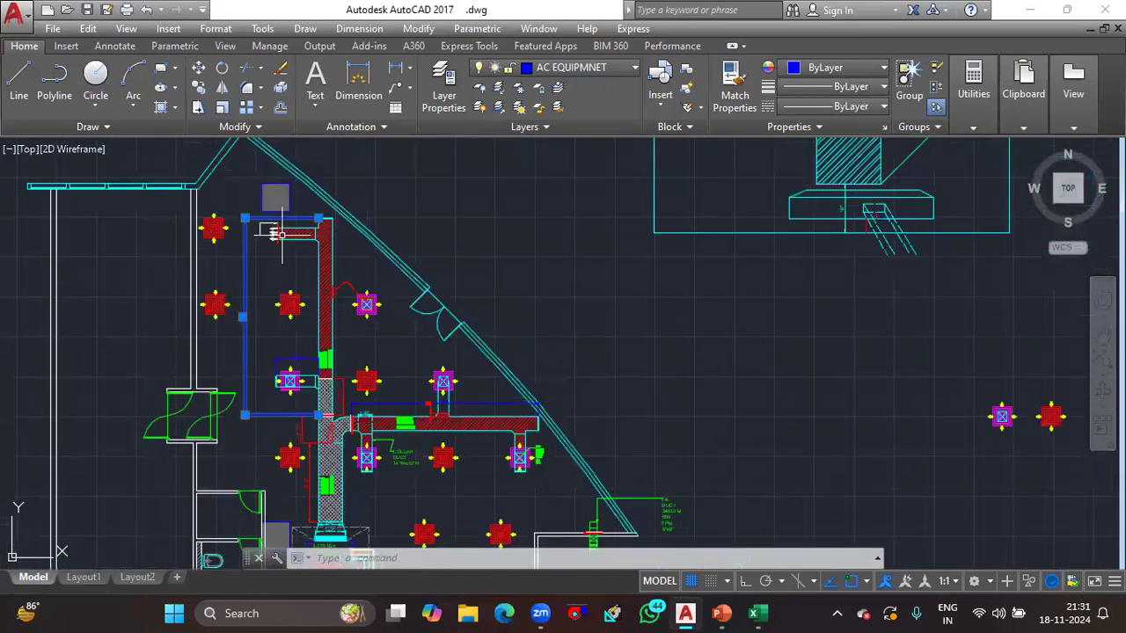
{"action": "scroll", "coordinate": [338, 308], "scroll_direction": "up", "scroll_amount": 2}
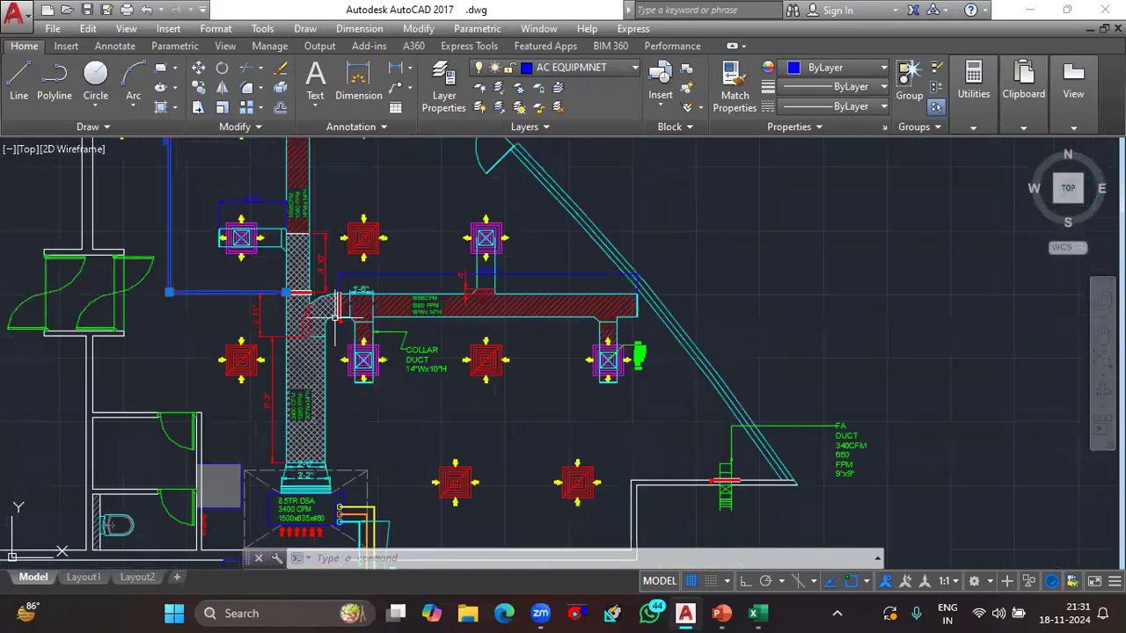